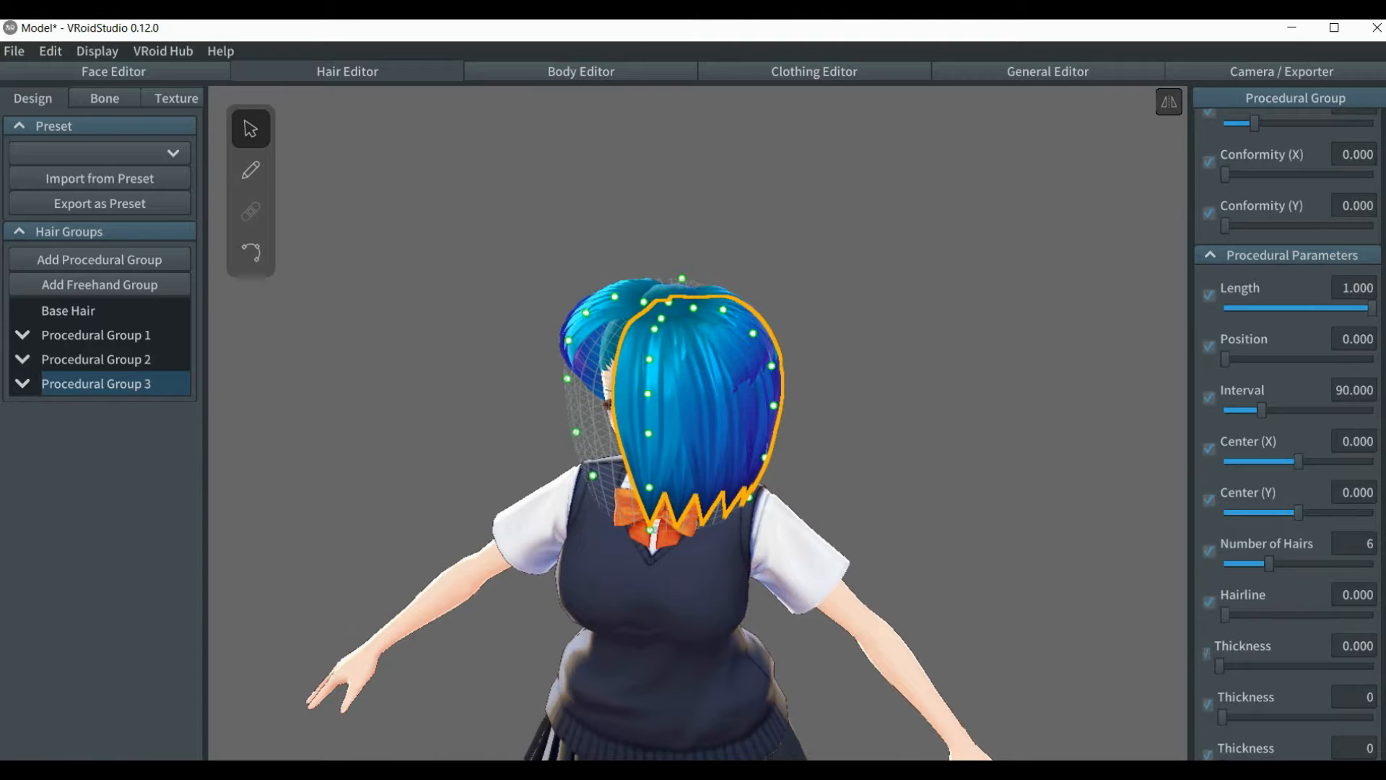
Set Procedural Group 3's Width Scale to 0.659 to thin its strands.
{"action": "scroll", "coordinate": [1288, 433], "scroll_direction": "up", "scroll_amount": 5}
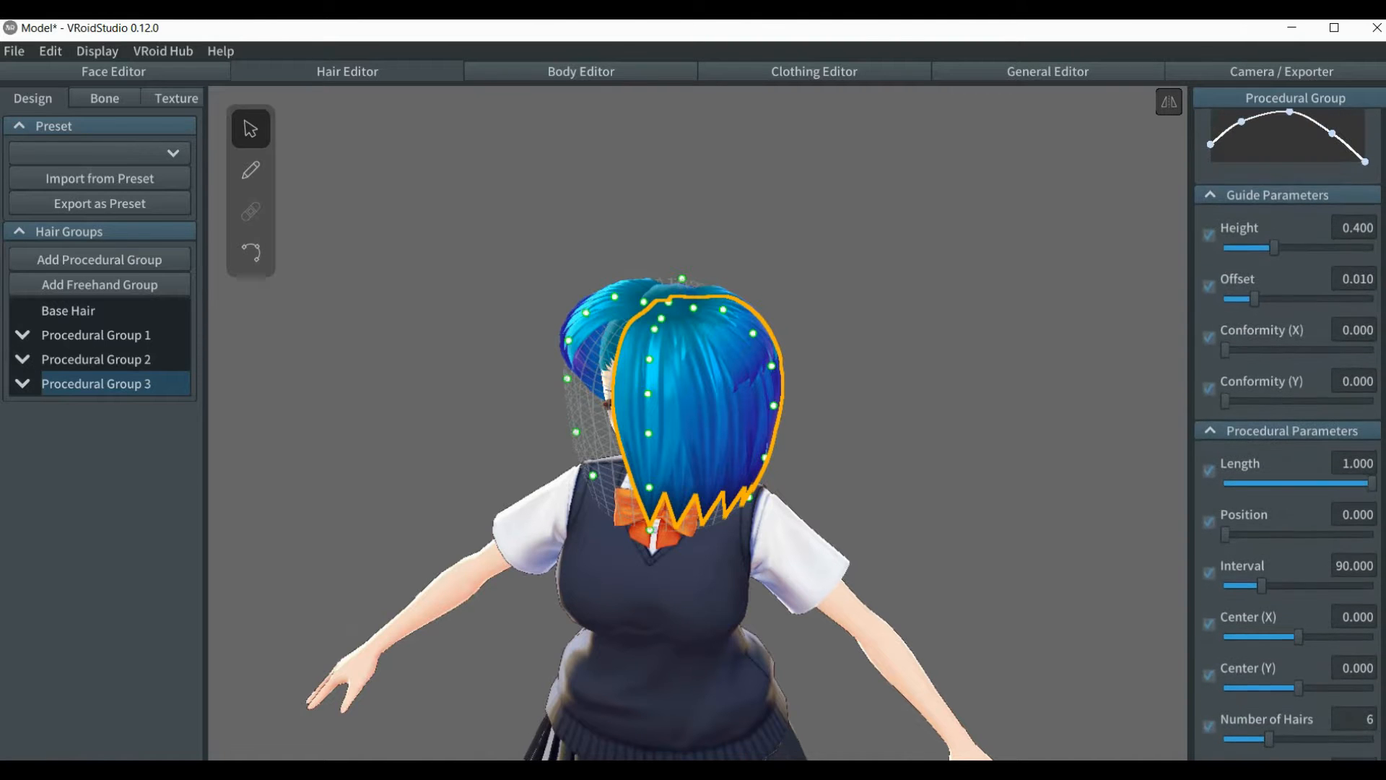
{"action": "scroll", "coordinate": [1287, 433], "scroll_direction": "up", "scroll_amount": 6}
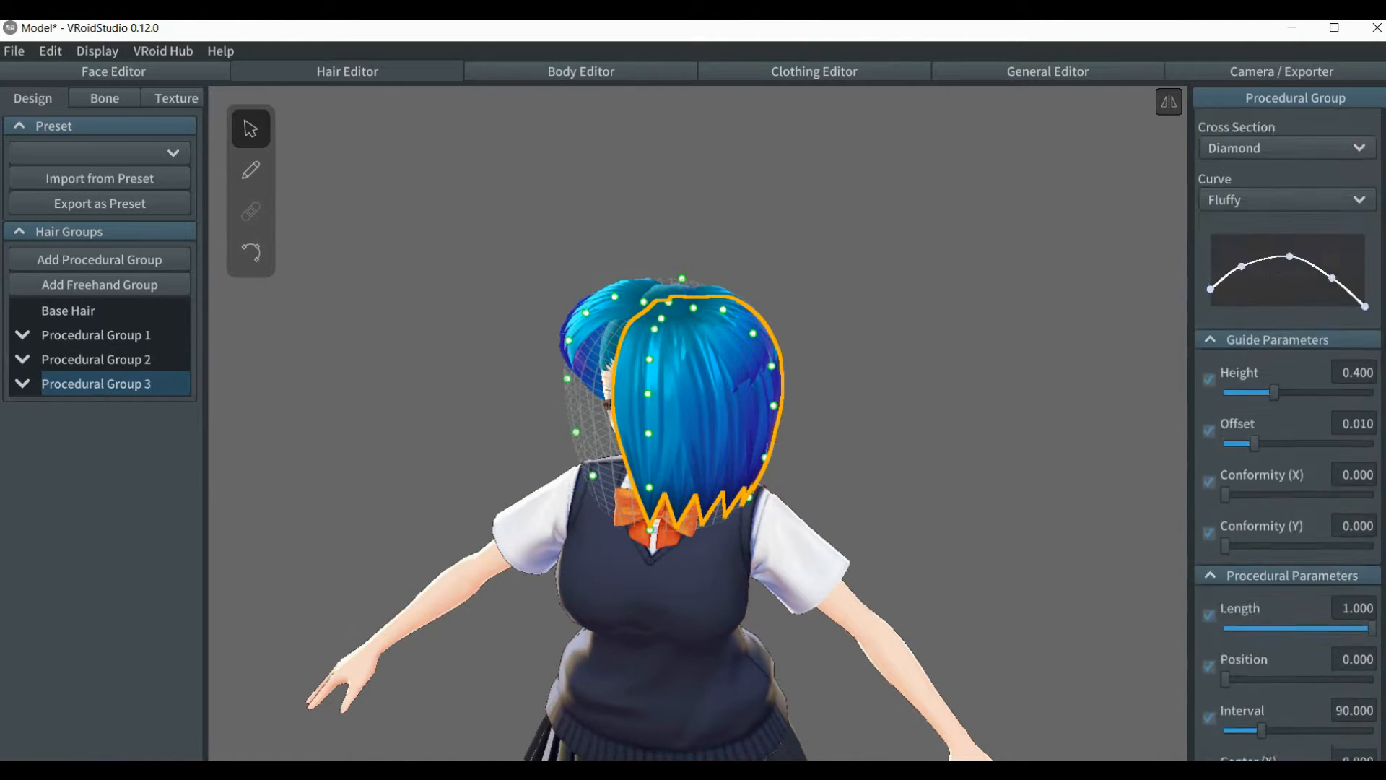
{"action": "scroll", "coordinate": [1287, 434], "scroll_direction": "up", "scroll_amount": 3}
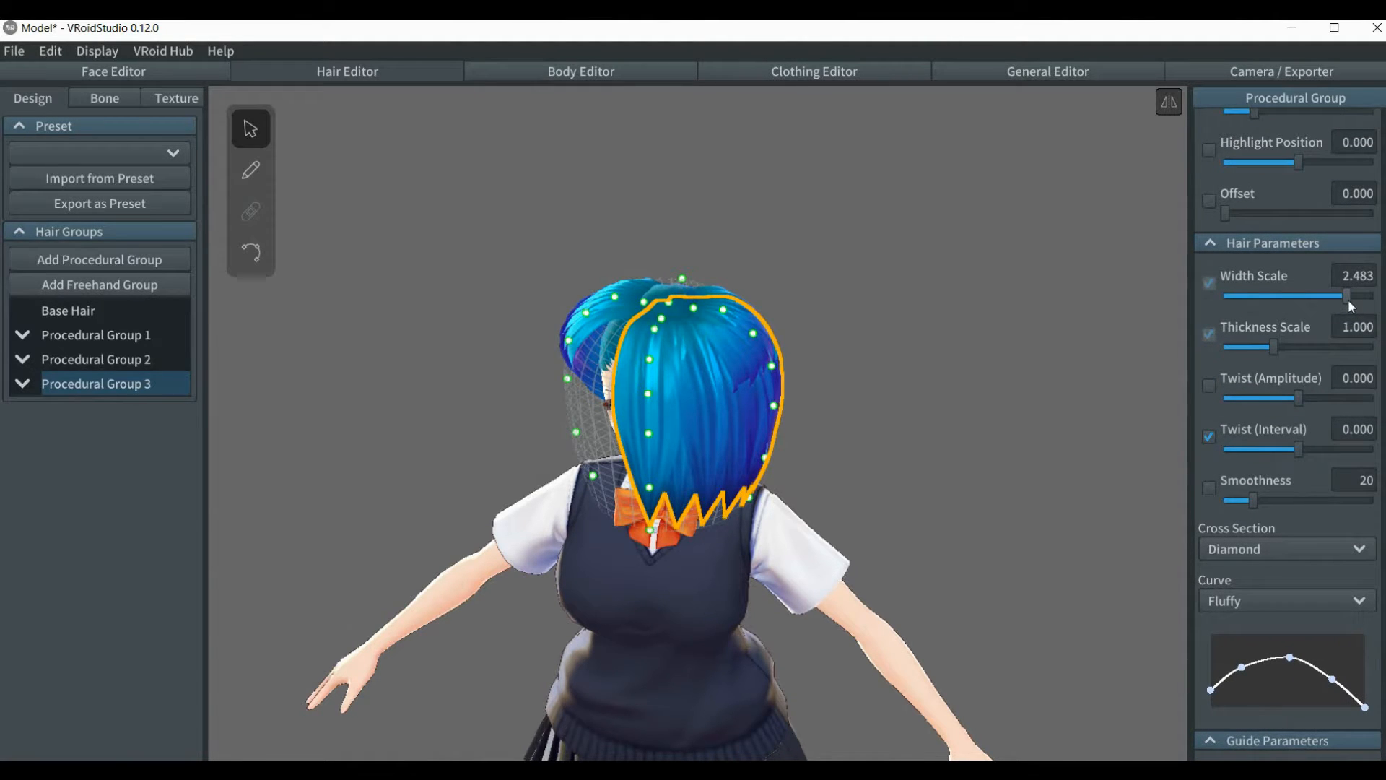
{"action": "left_click_drag", "start_coordinate": [1344, 299], "coordinate": [1262, 300]}
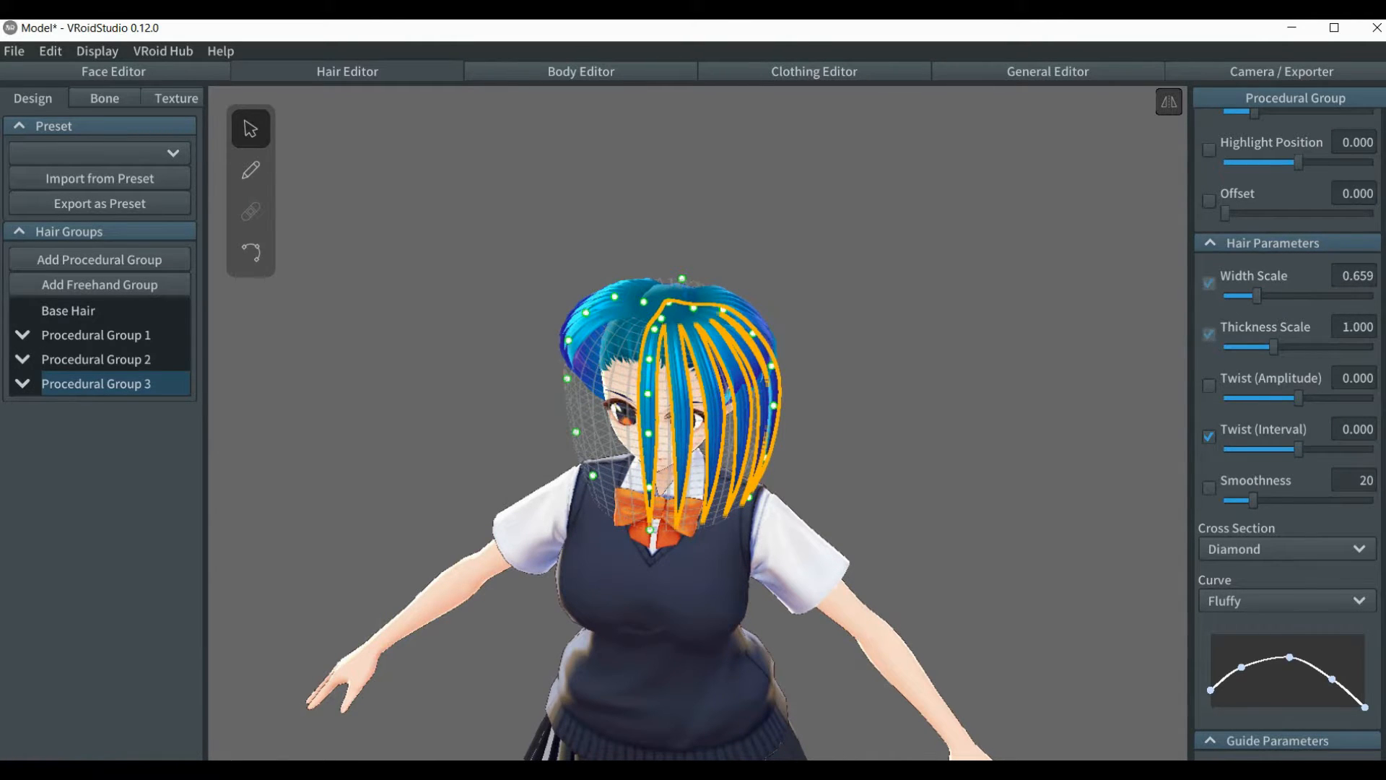
Set Procedural Group 3's Interval to 13.240 and its Position to 73.190.
{"action": "scroll", "coordinate": [1381, 324], "scroll_direction": "down", "scroll_amount": 2}
{"action": "scroll", "coordinate": [1379, 361], "scroll_direction": "down", "scroll_amount": 10}
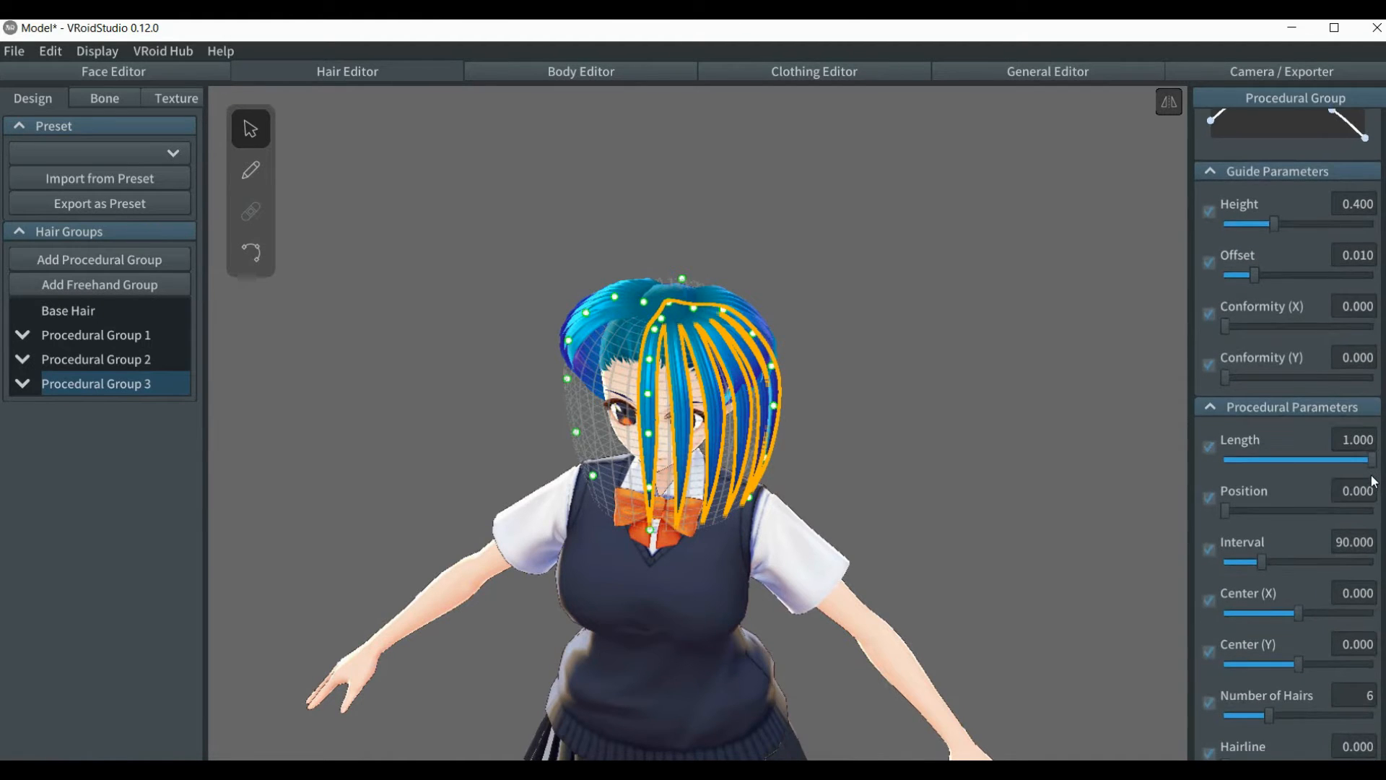
{"action": "scroll", "coordinate": [1372, 498], "scroll_direction": "down", "scroll_amount": 3}
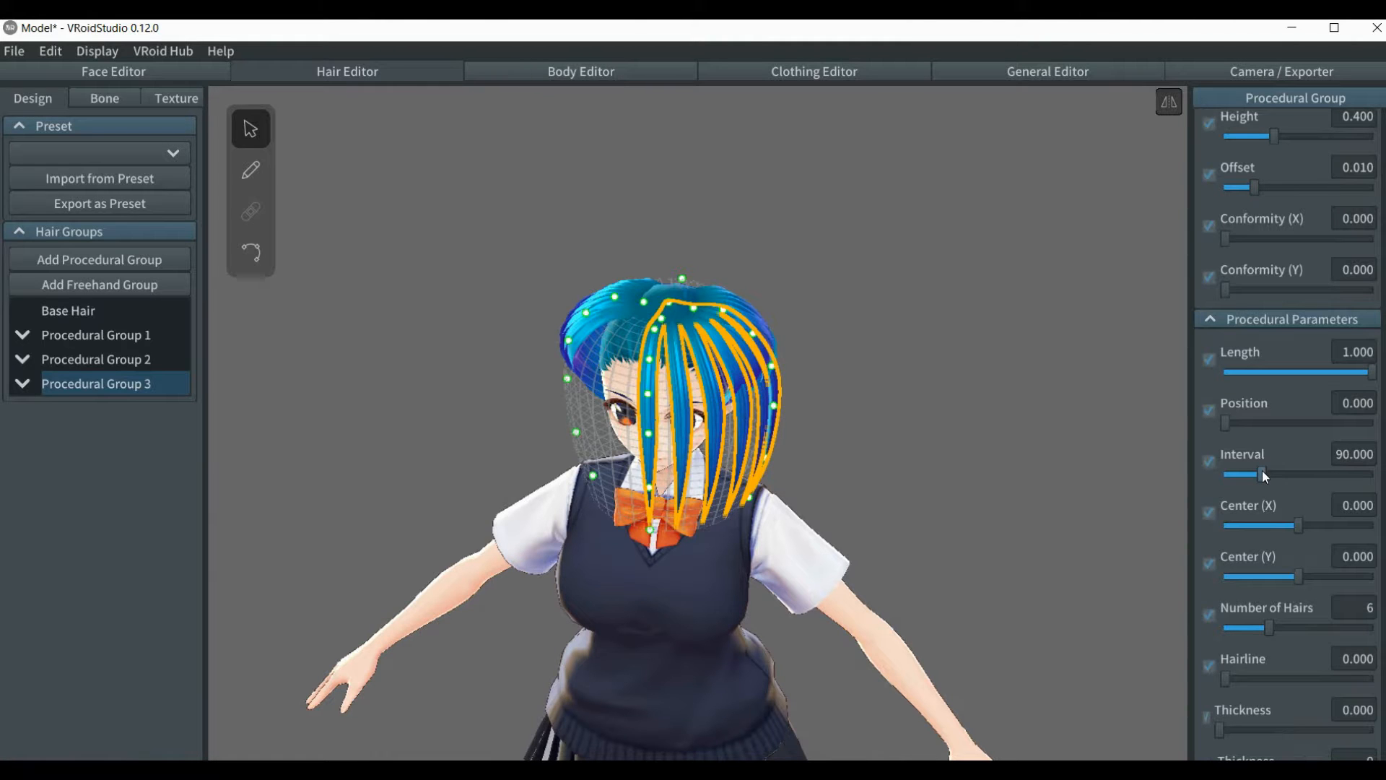
{"action": "left_click_drag", "start_coordinate": [1264, 472], "coordinate": [1230, 487]}
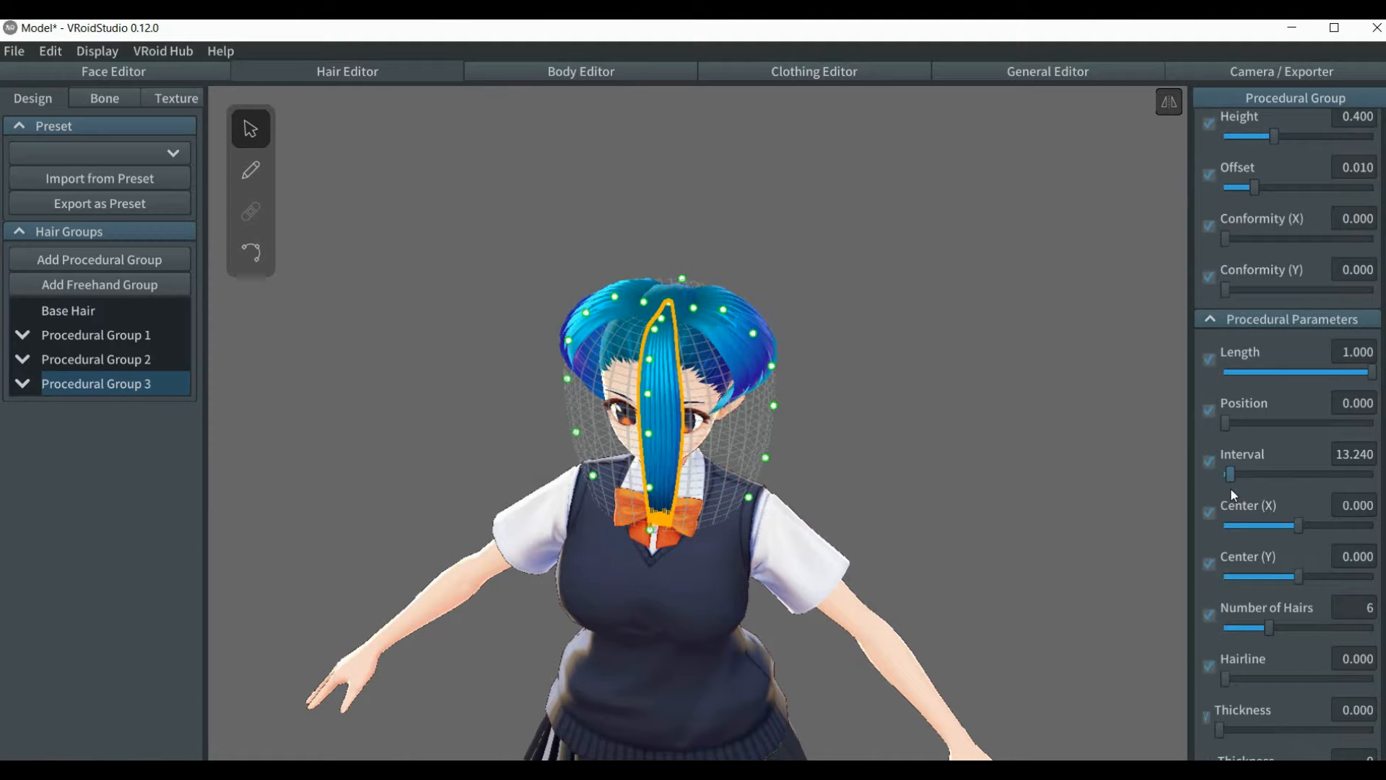
{"action": "left_click", "coordinate": [1225, 423]}
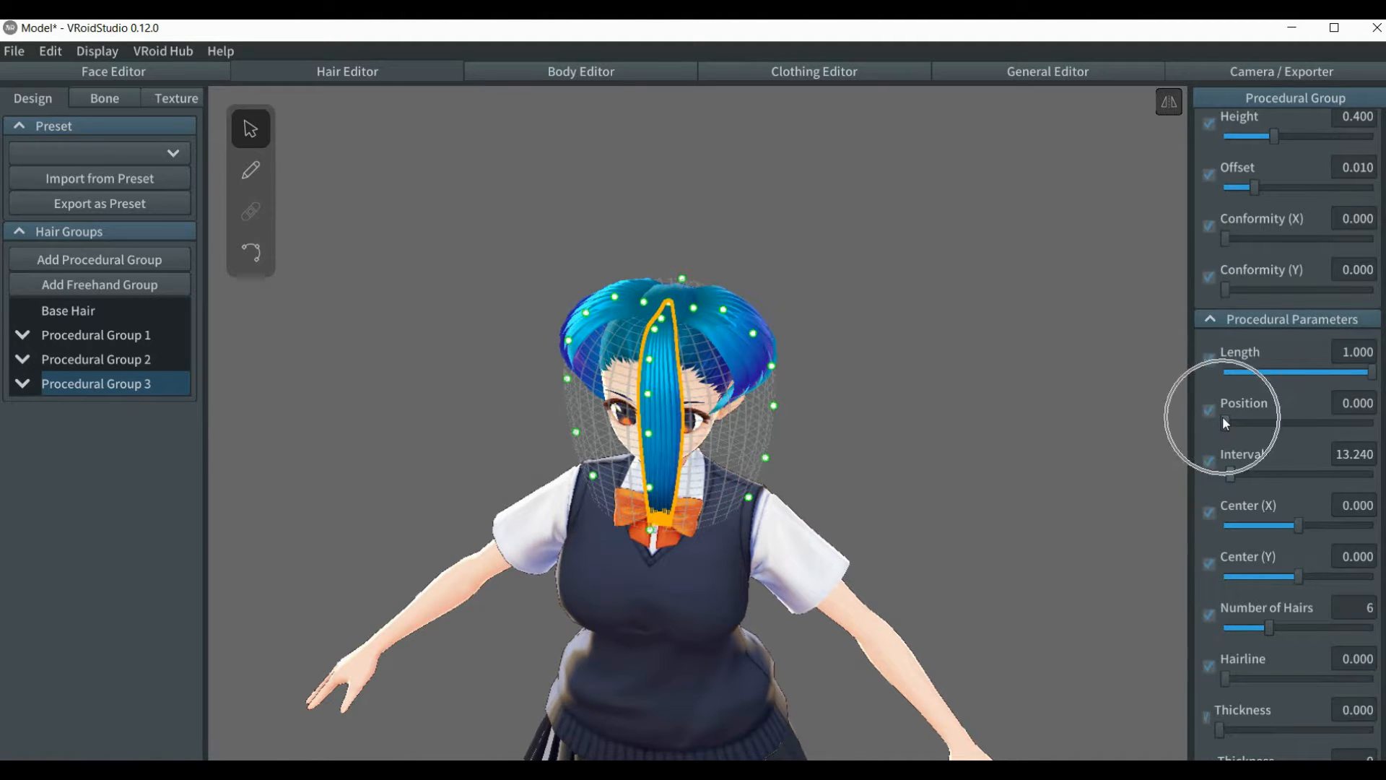
{"action": "left_click_drag", "start_coordinate": [1225, 423], "coordinate": [1254, 414]}
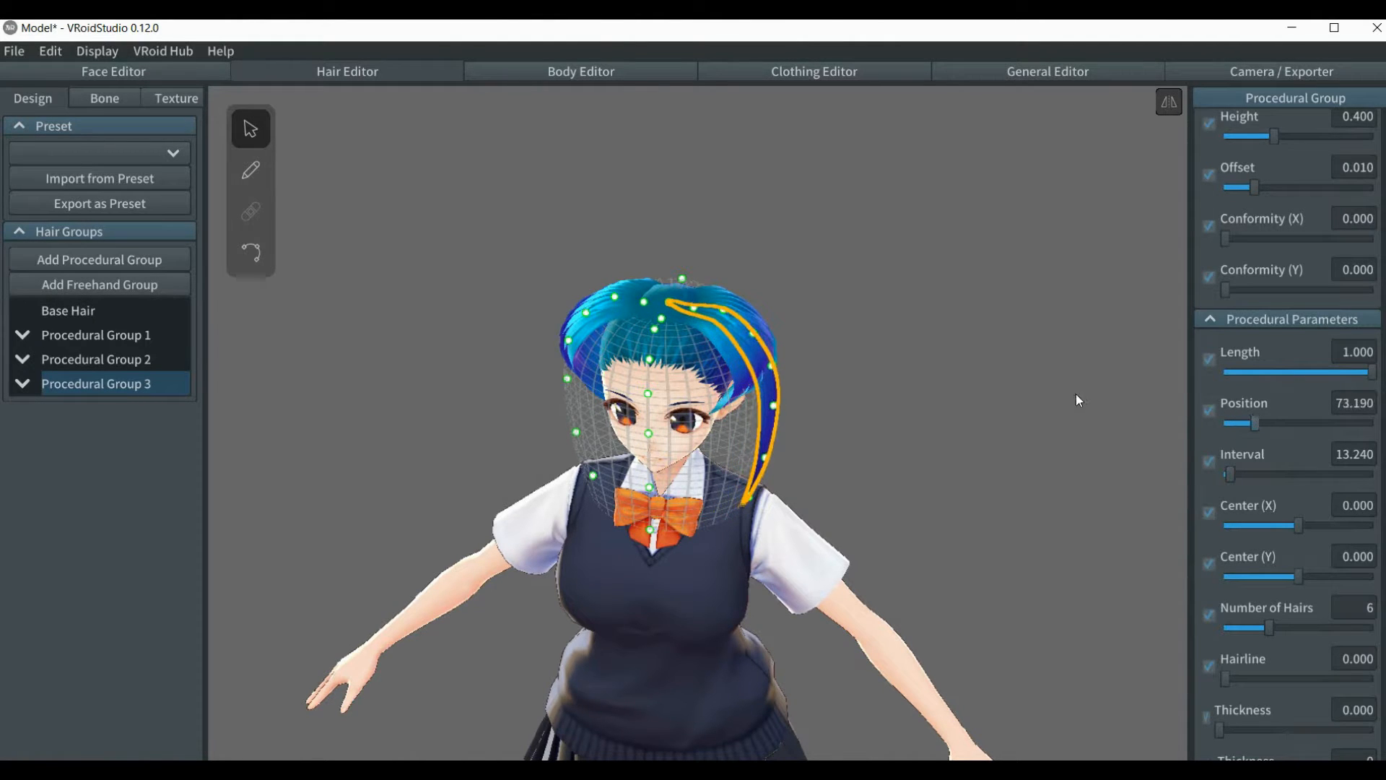
Reshape Procedural Group 3's guide mesh by pulling its side points inward and lowering its bottom edge to the chest.
{"action": "mouse_move", "coordinate": [1076, 393]}
{"action": "right_mouse_down"}
{"action": "mouse_move", "coordinate": [1015, 371]}
{"action": "mouse_move", "coordinate": [1098, 382]}
{"action": "mouse_move", "coordinate": [1080, 377]}
{"action": "right_mouse_up"}
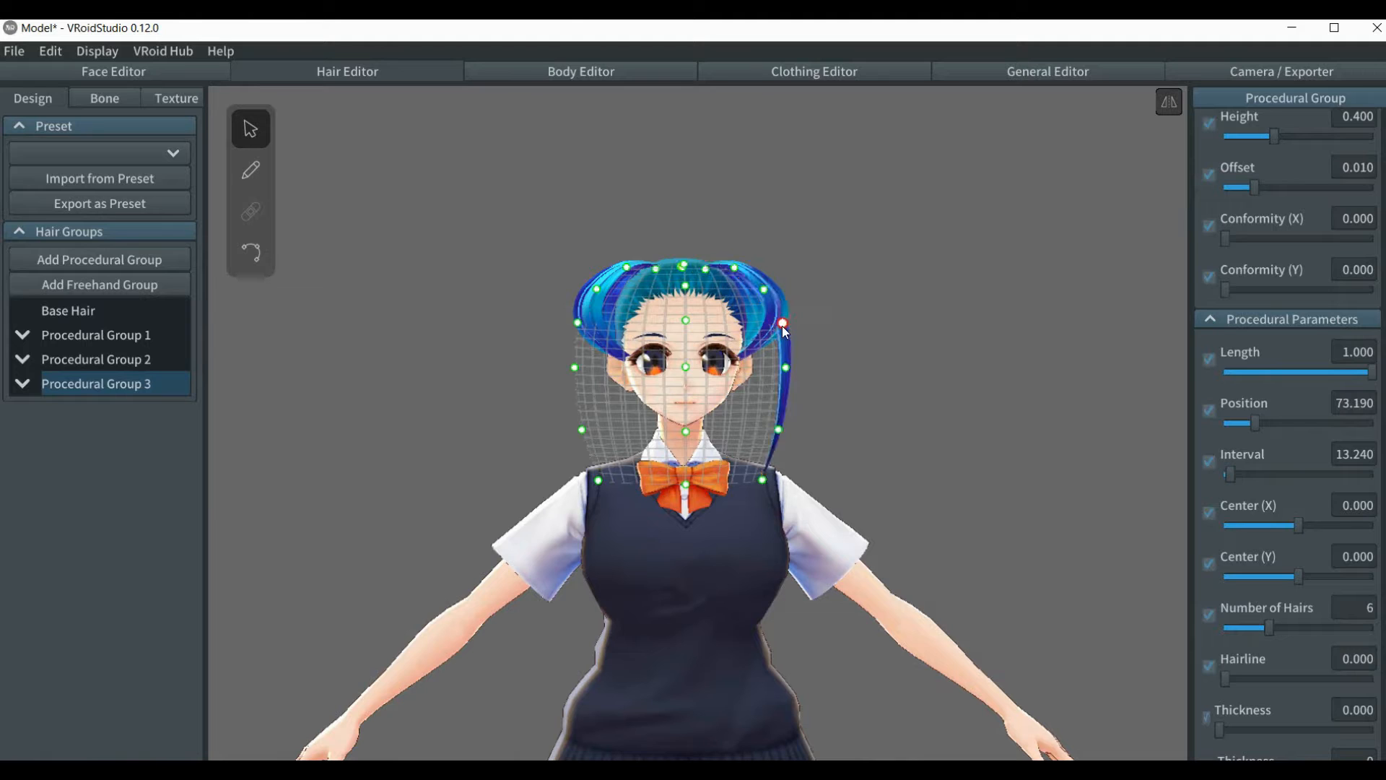
{"action": "left_click_drag", "start_coordinate": [782, 326], "coordinate": [773, 369]}
{"action": "left_click_drag", "start_coordinate": [777, 430], "coordinate": [766, 528]}
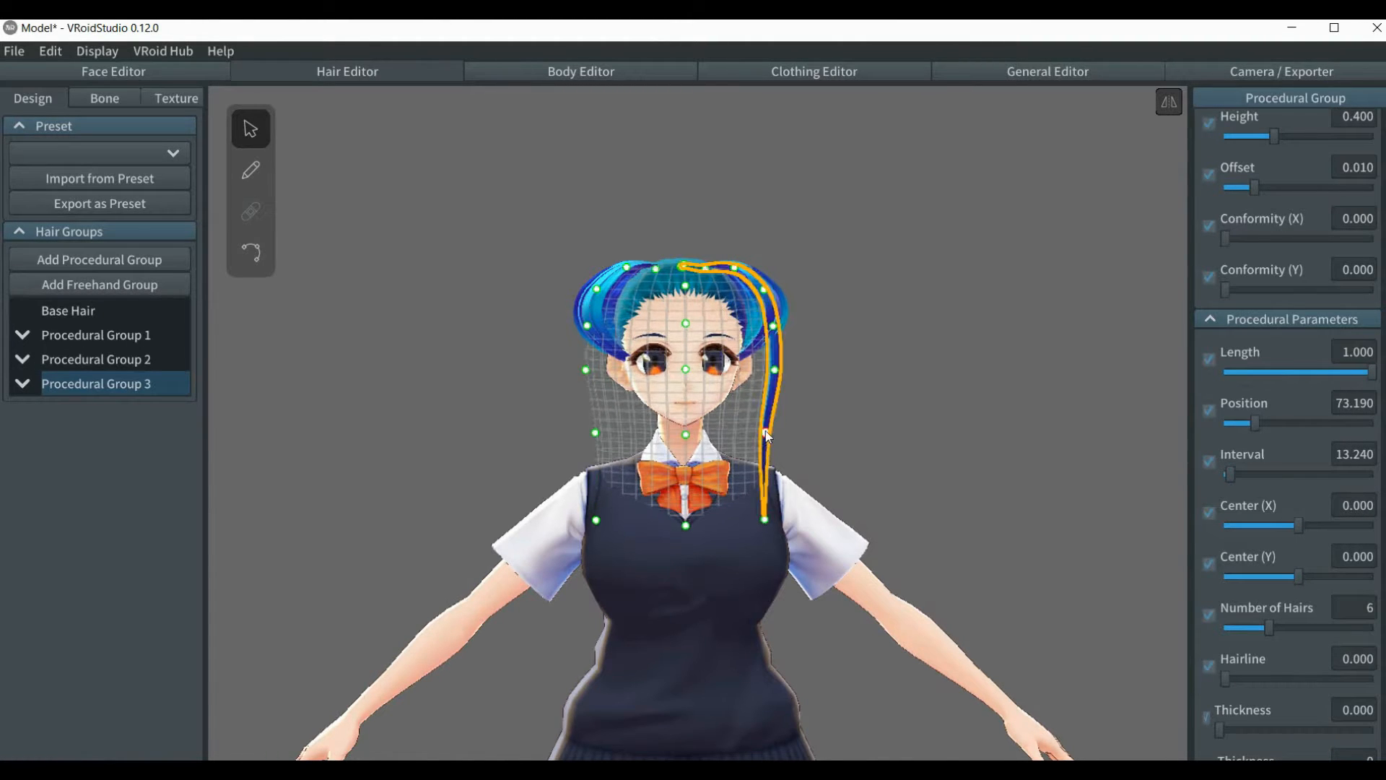
{"action": "left_click_drag", "start_coordinate": [766, 432], "coordinate": [775, 450]}
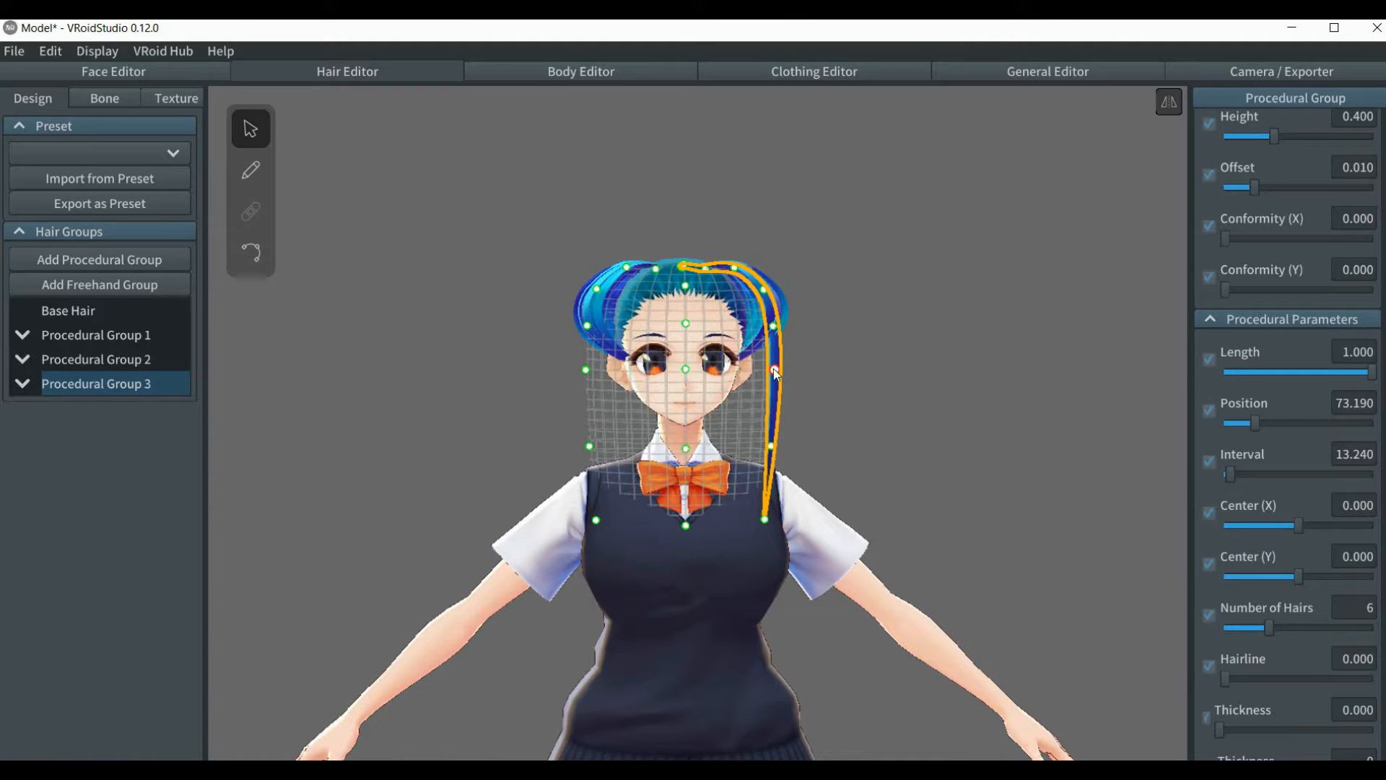
{"action": "left_click", "coordinate": [774, 370]}
{"action": "left_click", "coordinate": [817, 375]}
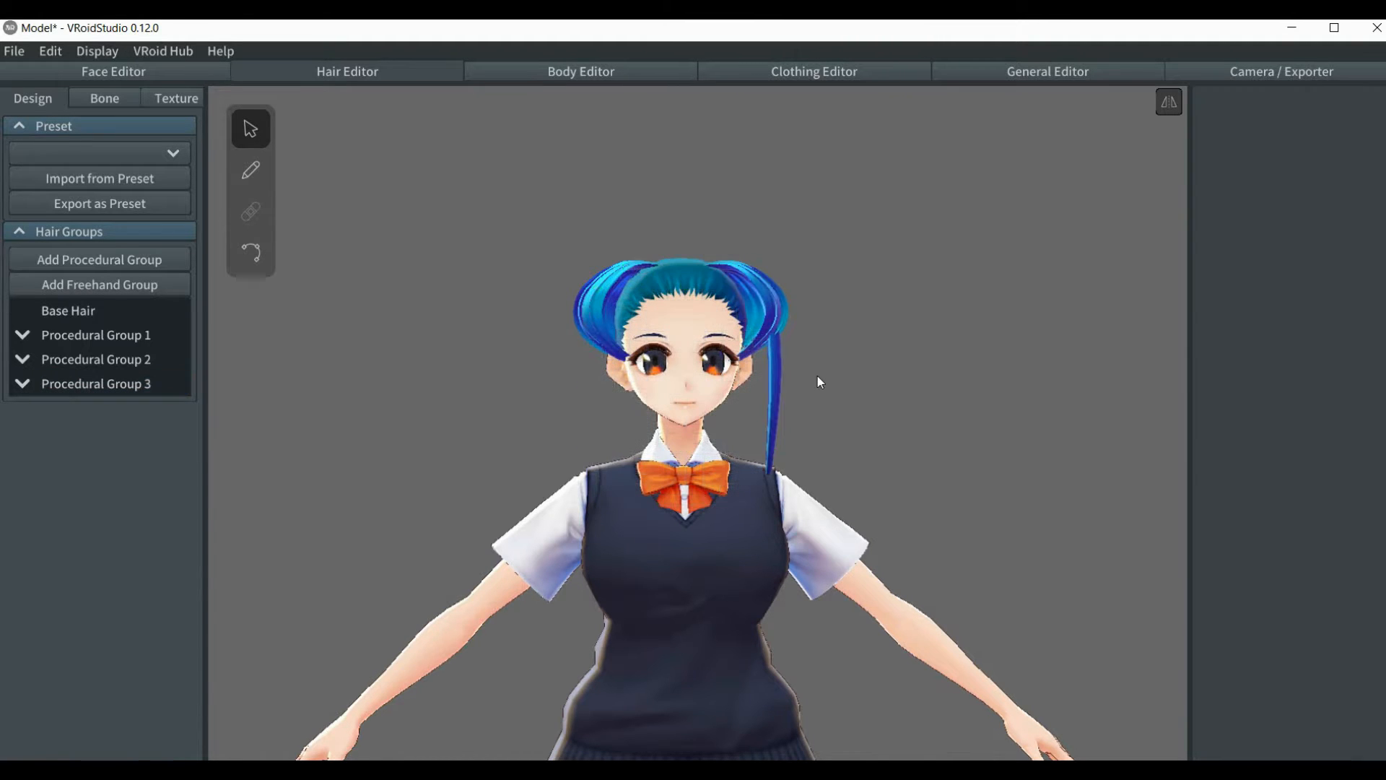
Set the texture Width of the first strand in Procedural Group 3 to 3.268.
{"action": "mouse_move", "coordinate": [839, 402]}
{"action": "right_mouse_down"}
{"action": "mouse_move", "coordinate": [767, 427]}
{"action": "mouse_move", "coordinate": [833, 405]}
{"action": "right_mouse_up"}
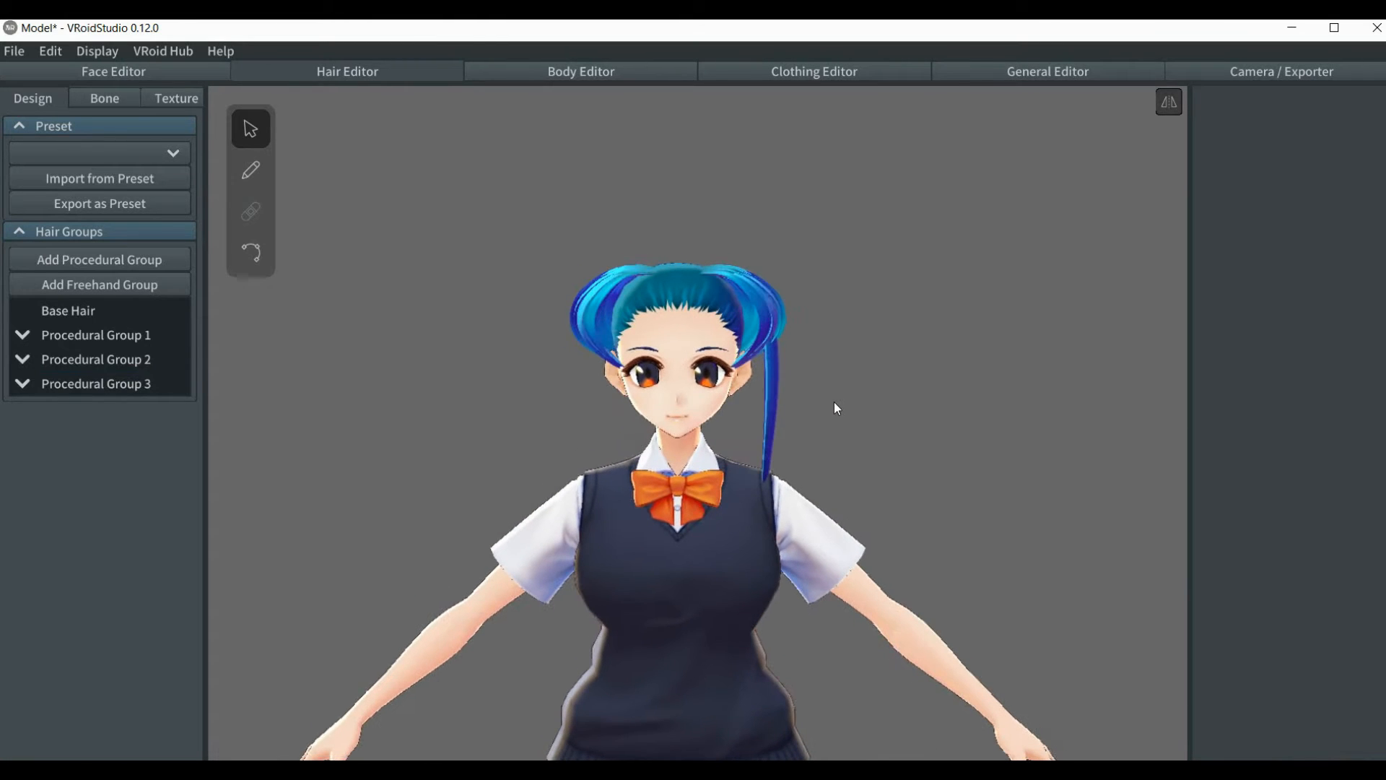
{"action": "left_click", "coordinate": [777, 409]}
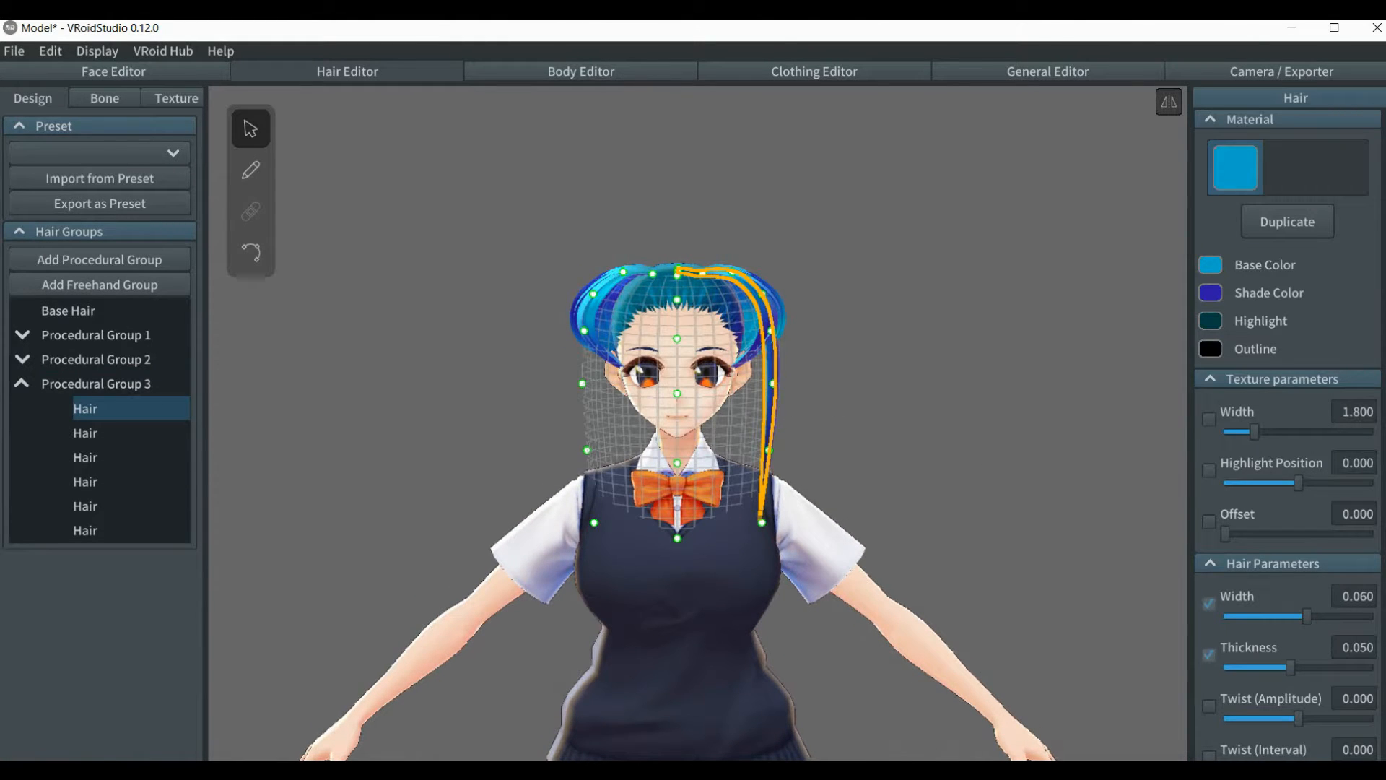
{"action": "scroll", "coordinate": [1244, 315], "scroll_direction": "down", "scroll_amount": 3}
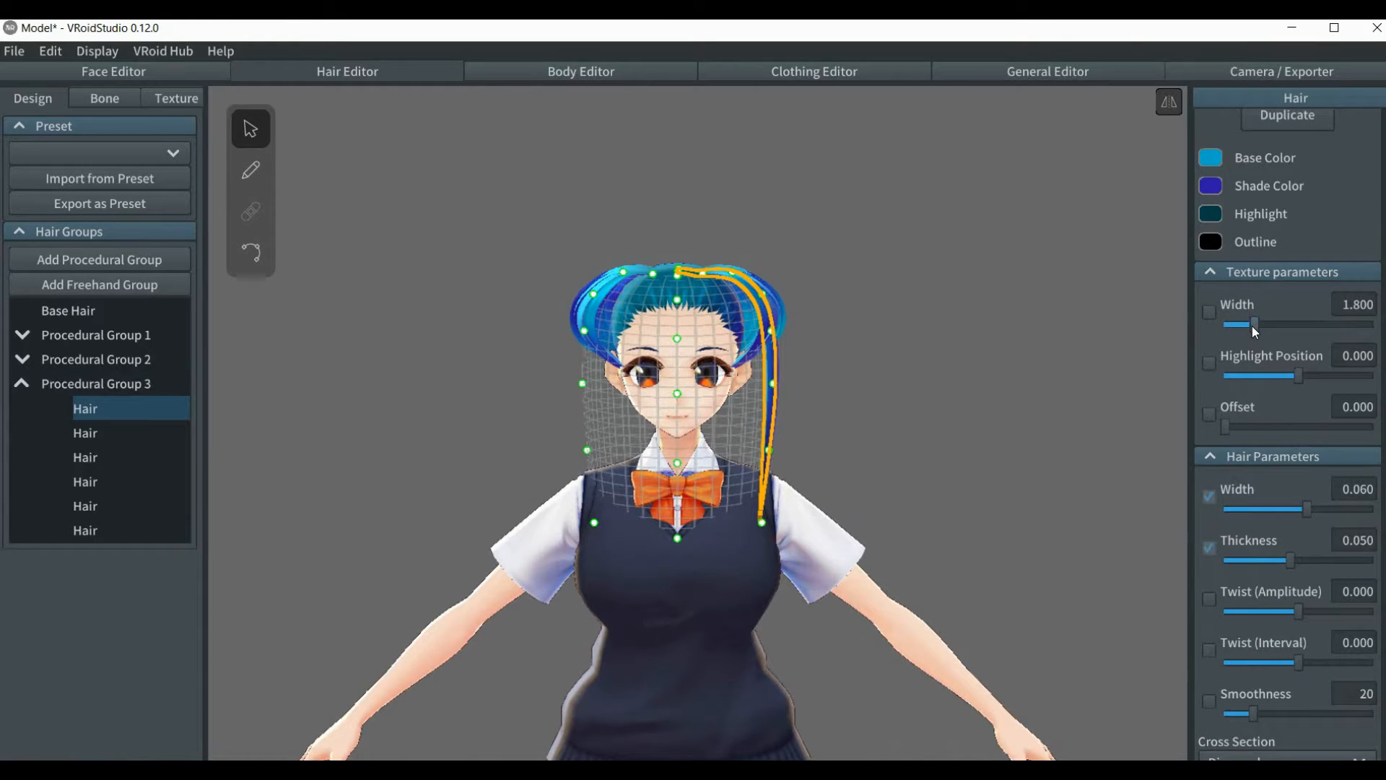
{"action": "left_click_drag", "start_coordinate": [1254, 328], "coordinate": [1278, 337]}
{"action": "right_click_drag", "start_coordinate": [1016, 396], "coordinate": [956, 397]}
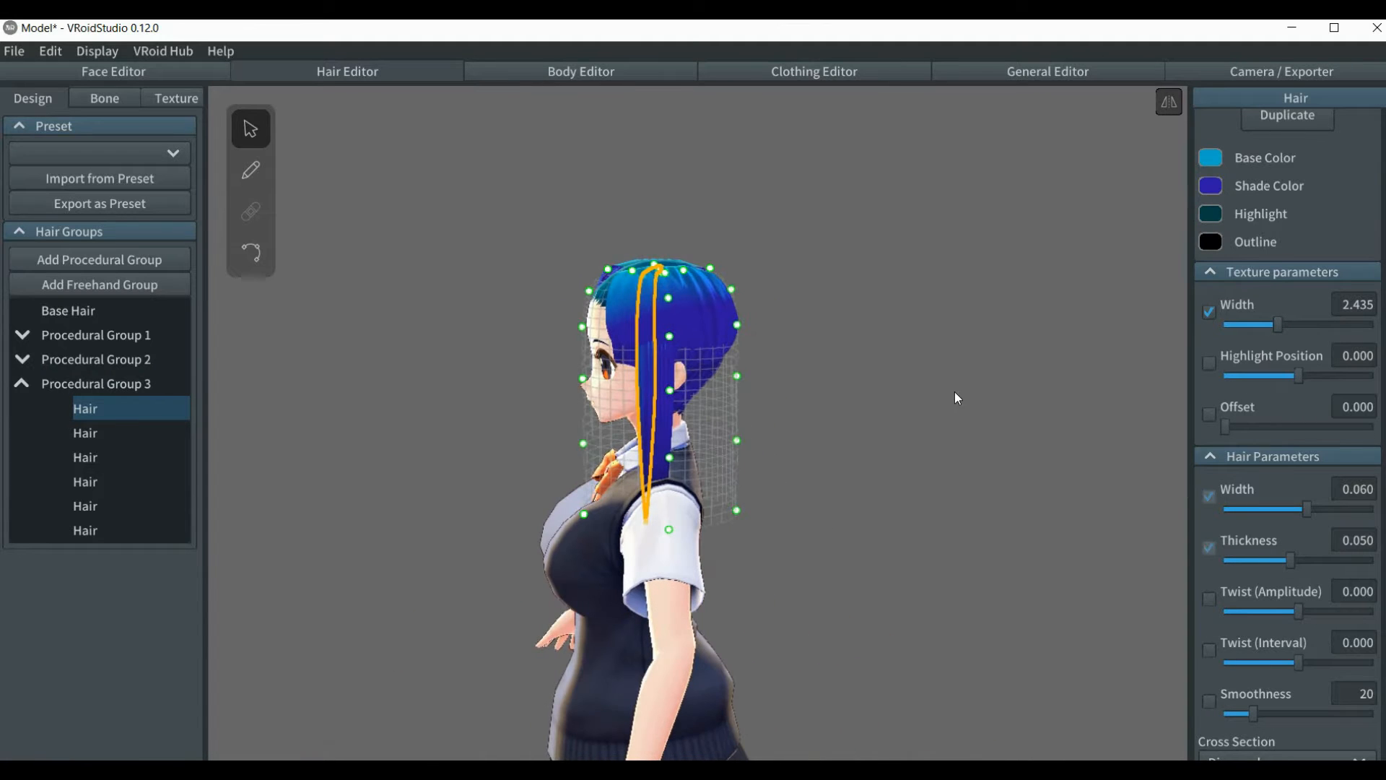
{"action": "left_click_drag", "start_coordinate": [1277, 327], "coordinate": [1306, 336]}
Set the selected strand's hair Width to 0.084.
{"action": "scroll", "coordinate": [1382, 437], "scroll_direction": "down", "scroll_amount": 4}
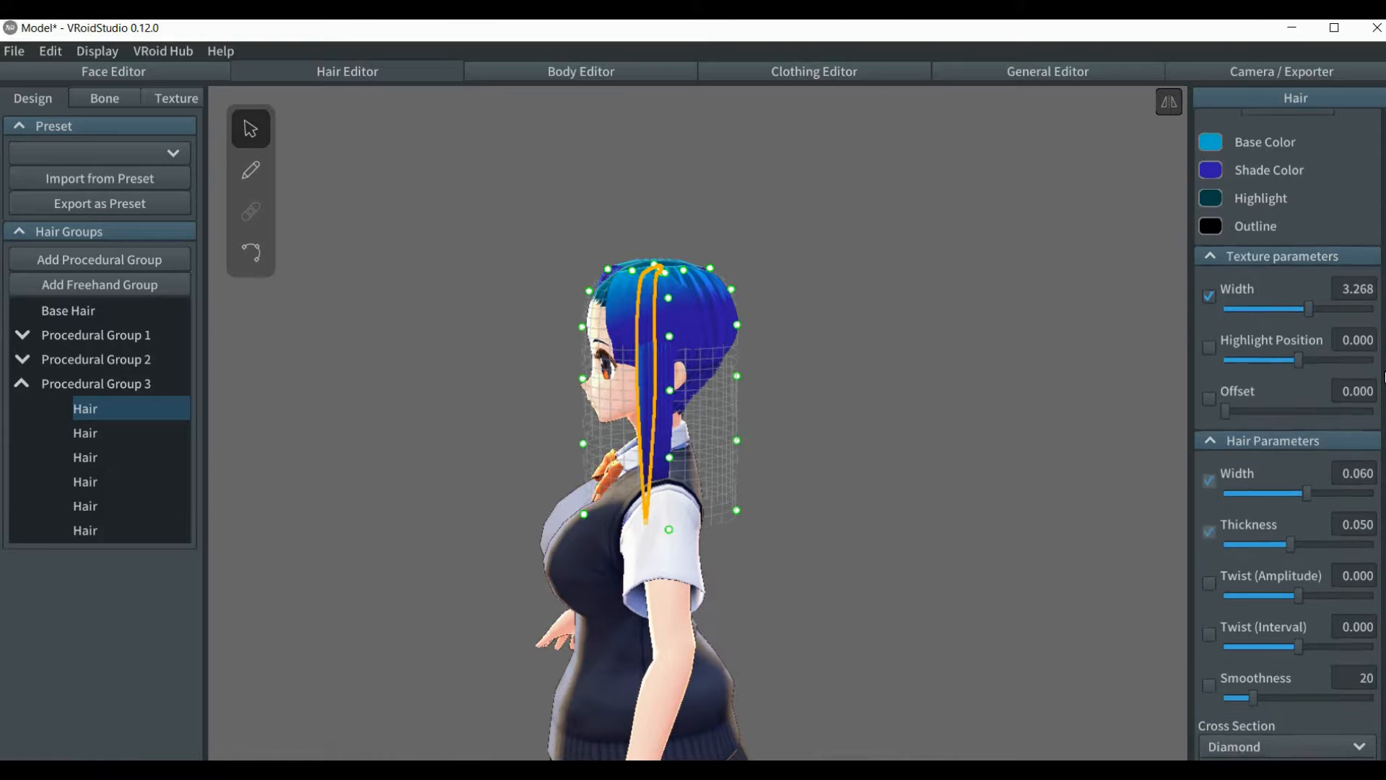
{"action": "left_click_drag", "start_coordinate": [1382, 435], "coordinate": [1384, 481]}
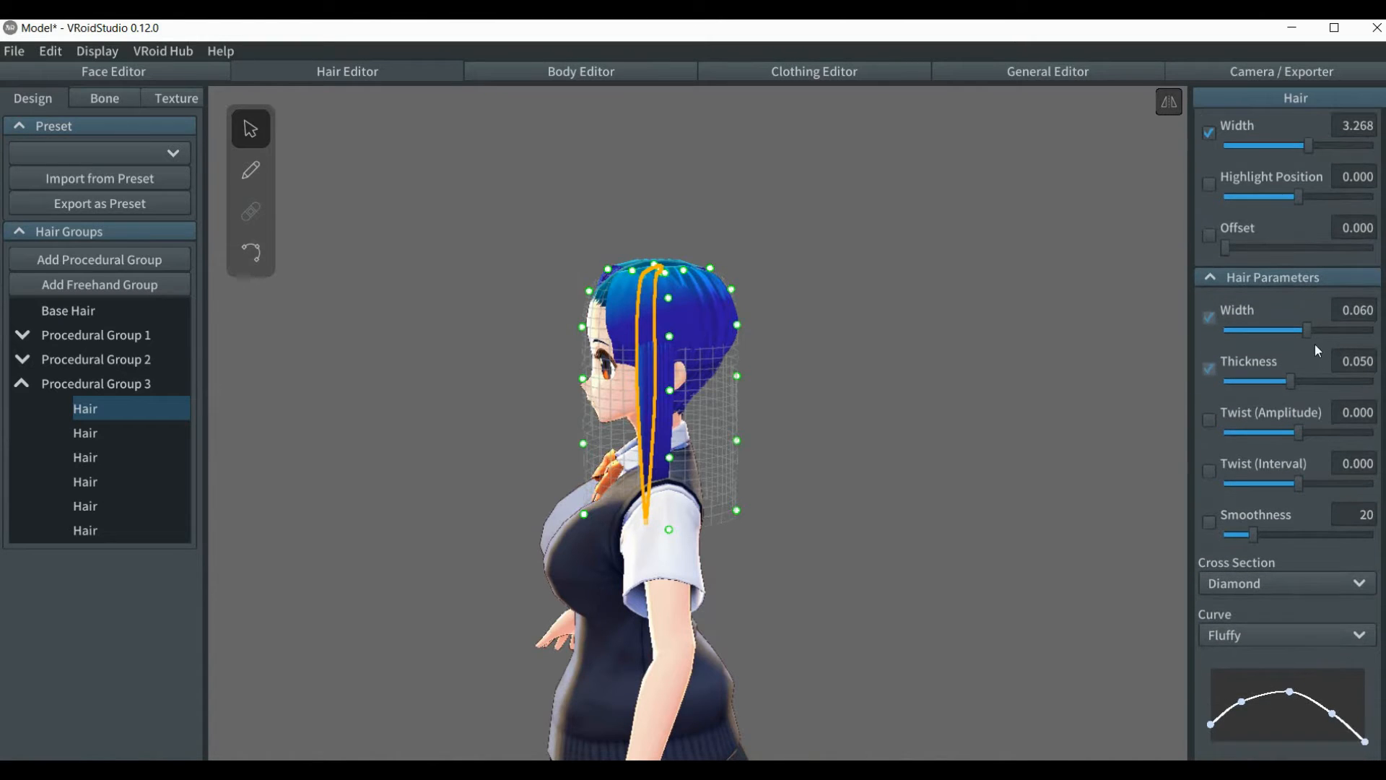
{"action": "left_click_drag", "start_coordinate": [1311, 332], "coordinate": [1351, 355]}
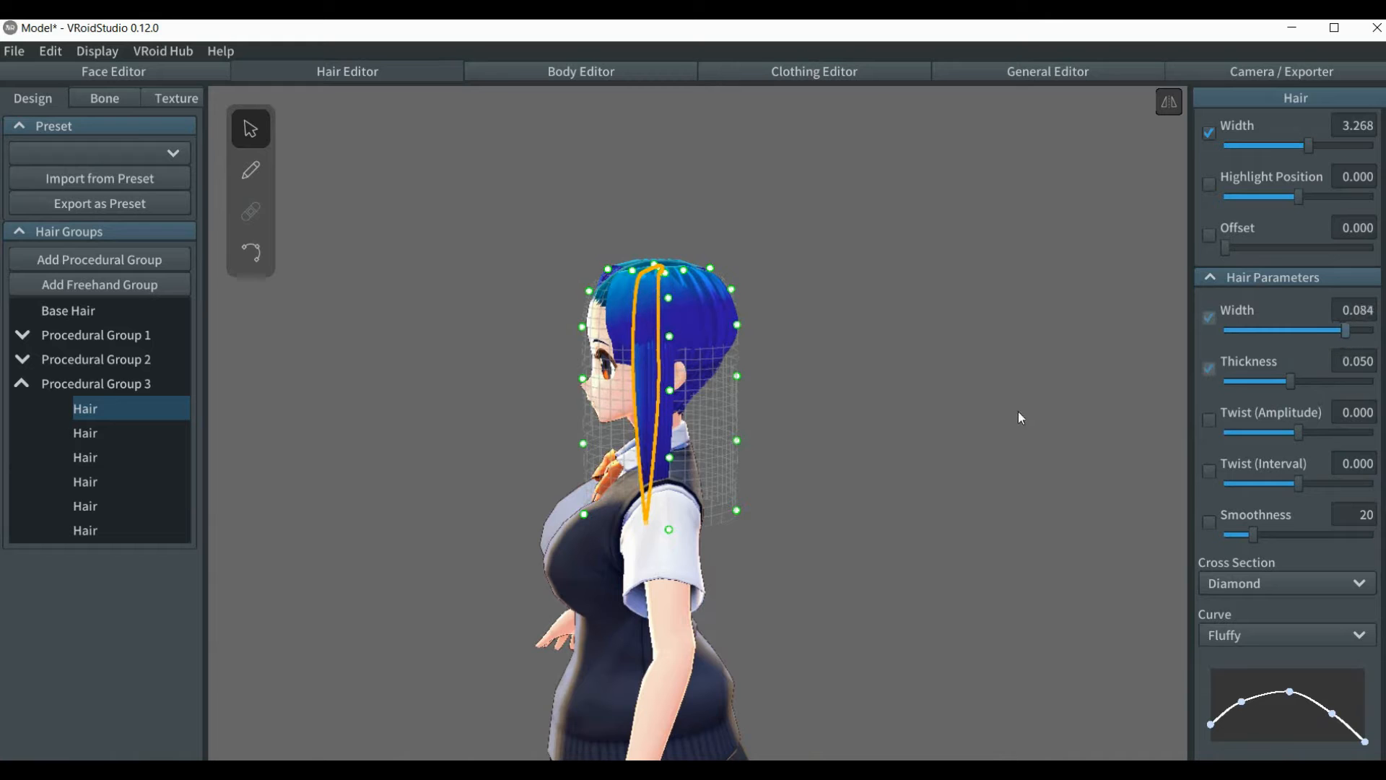
Lengthen Procedural Group 3's guide mesh to waist level and lower its side points to spread them along the strand.
{"action": "right_click_drag", "start_coordinate": [1018, 412], "coordinate": [1079, 406]}
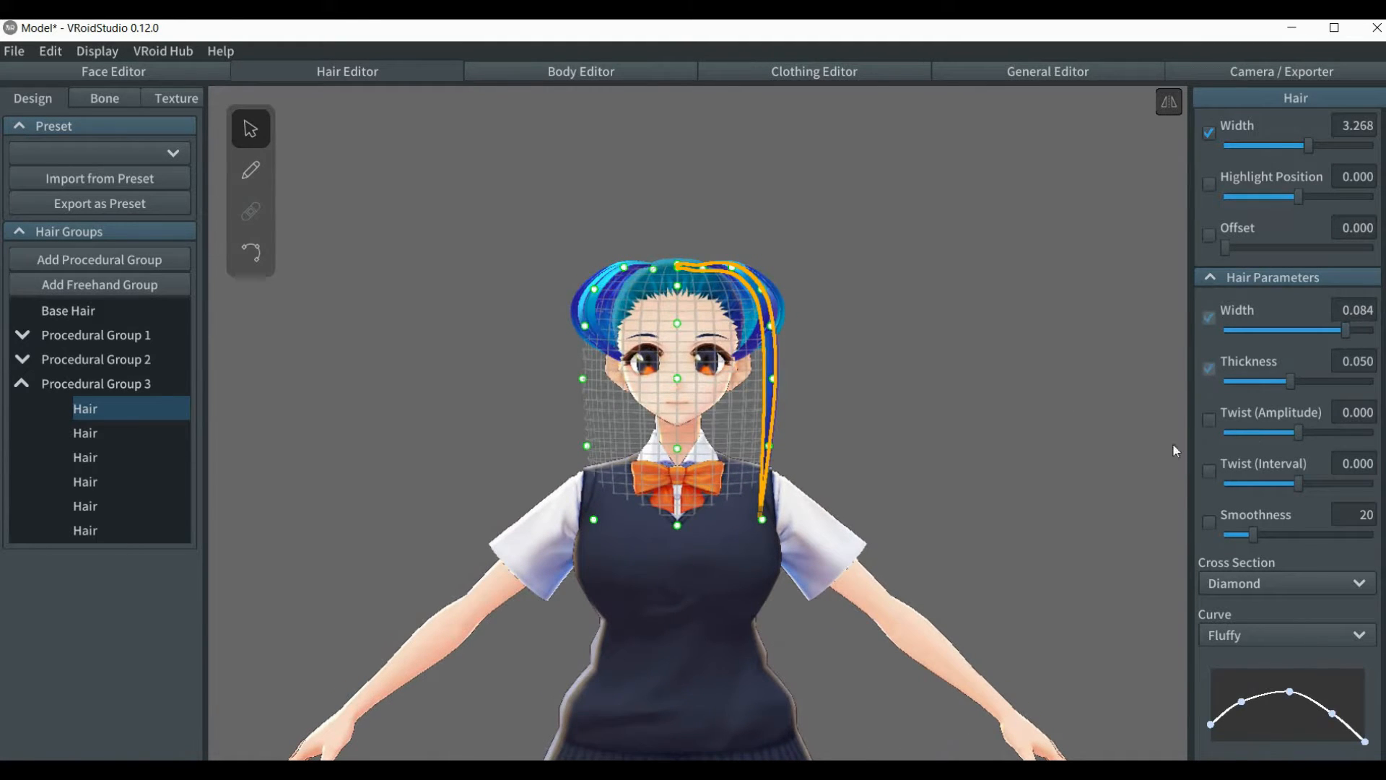
{"action": "left_click_drag", "start_coordinate": [762, 518], "coordinate": [754, 686]}
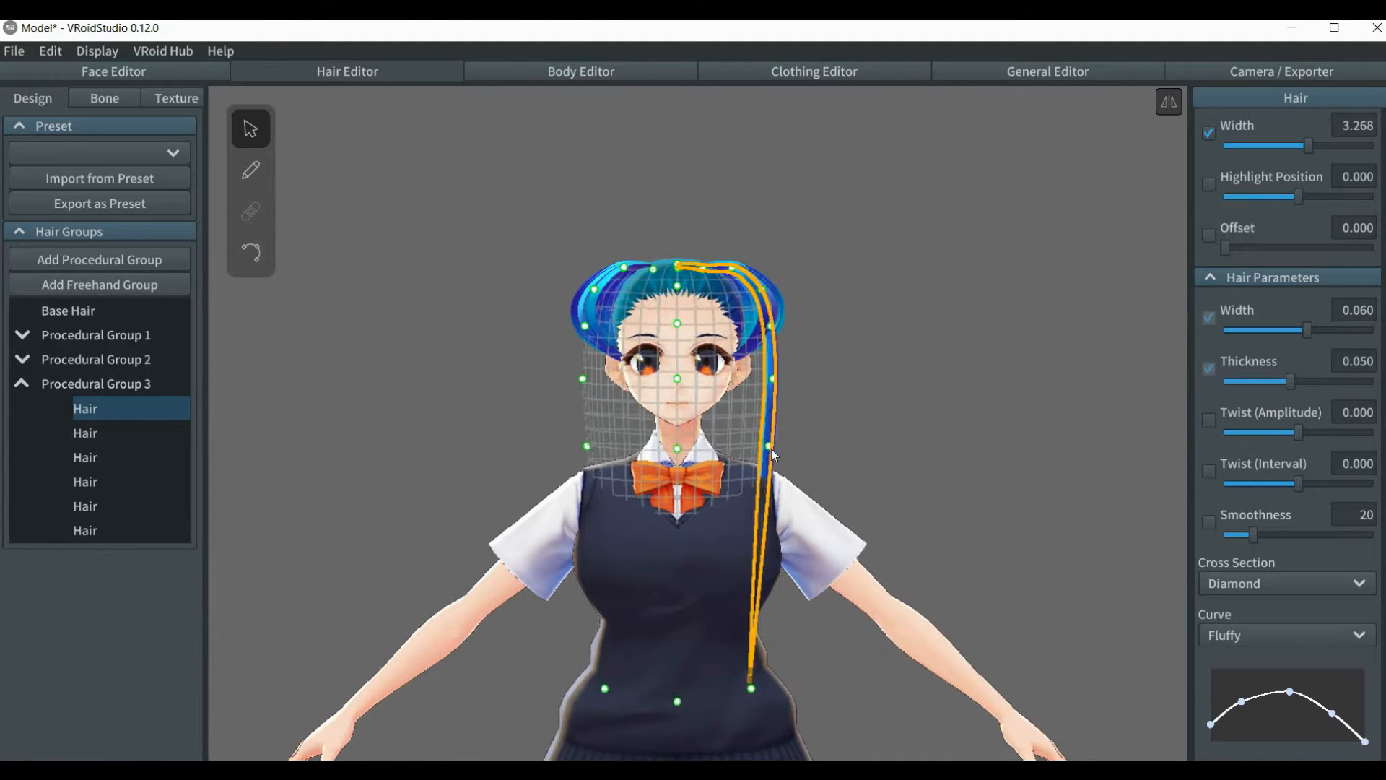
{"action": "left_click_drag", "start_coordinate": [770, 449], "coordinate": [764, 544]}
{"action": "left_click_drag", "start_coordinate": [774, 388], "coordinate": [772, 434]}
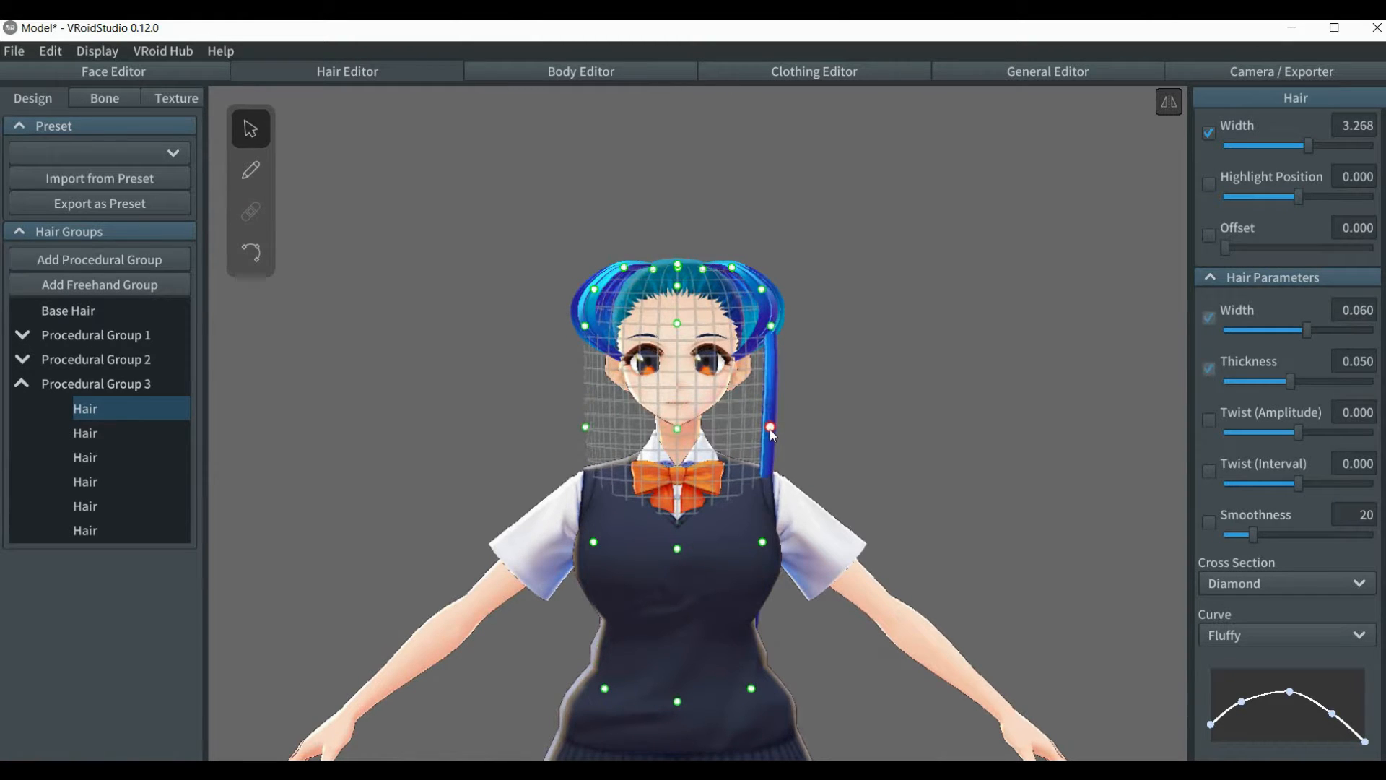
{"action": "left_click_drag", "start_coordinate": [769, 327], "coordinate": [770, 347]}
{"action": "right_click_drag", "start_coordinate": [836, 371], "coordinate": [803, 406]}
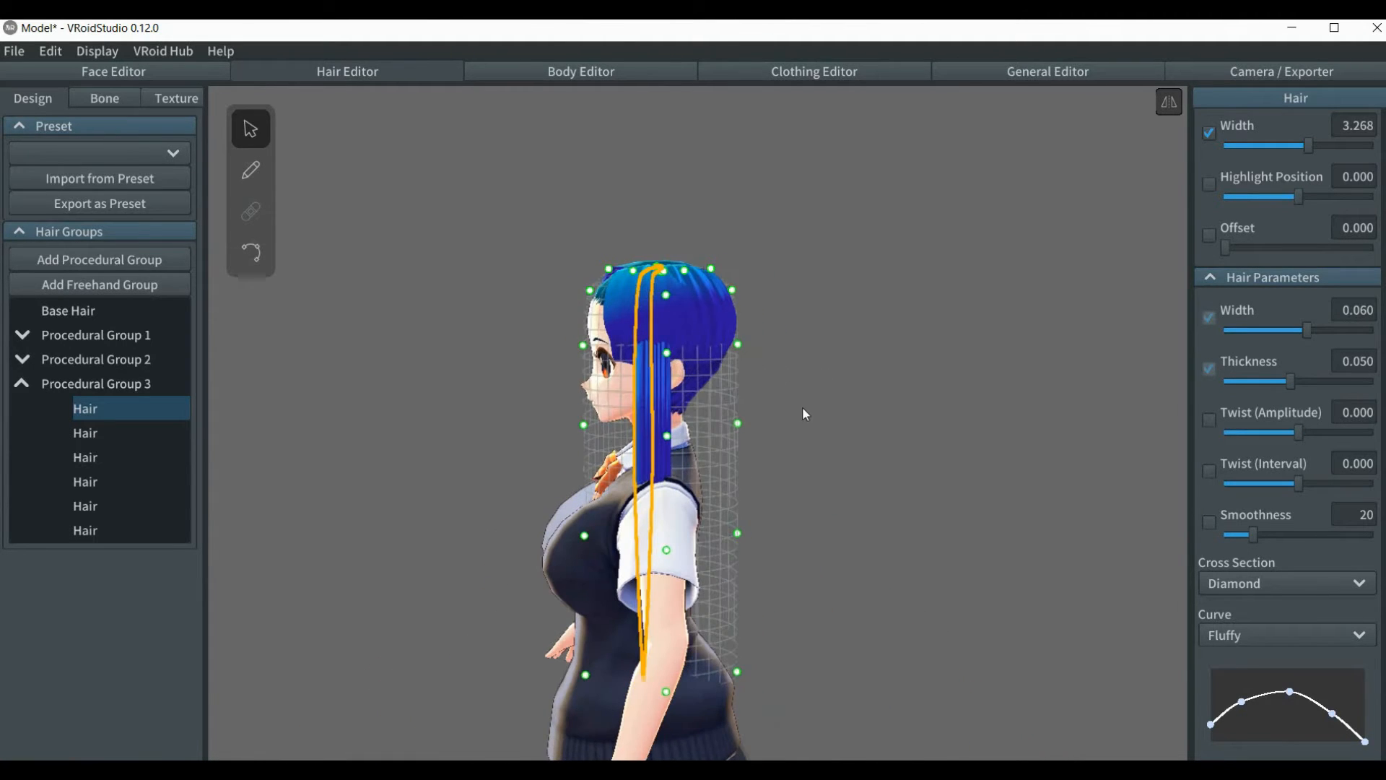
{"action": "left_click", "coordinate": [803, 406]}
{"action": "right_click_drag", "start_coordinate": [430, 428], "coordinate": [498, 429]}
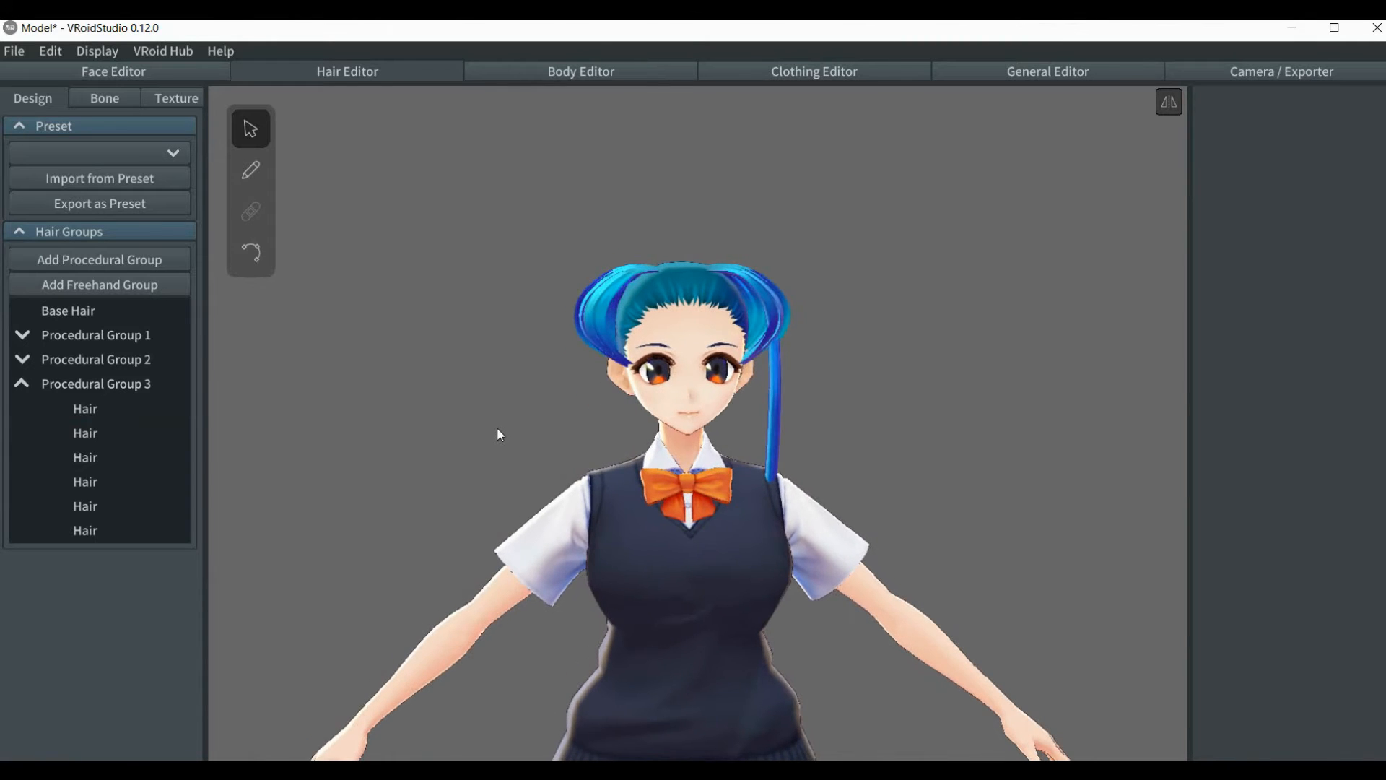
{"action": "left_click", "coordinate": [90, 384]}
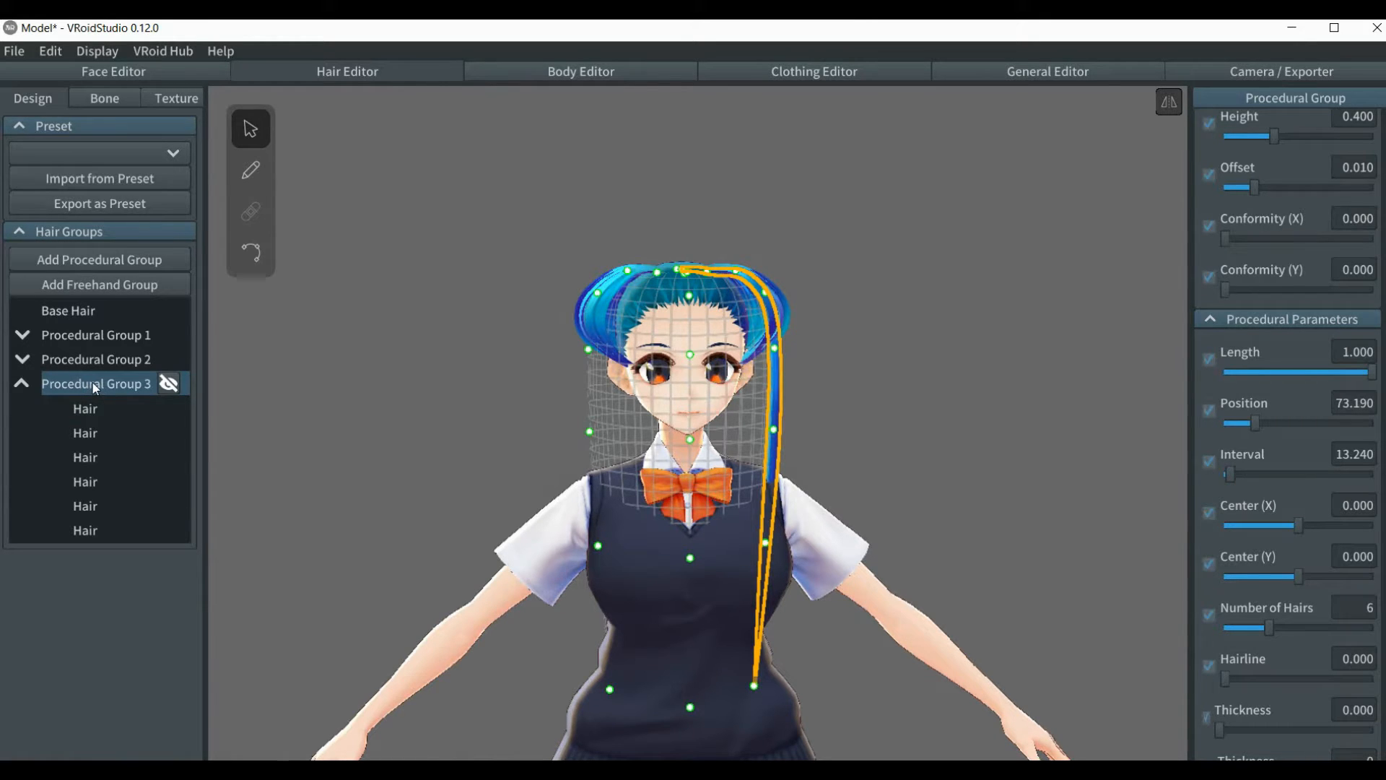
{"action": "right_click", "coordinate": [96, 390]}
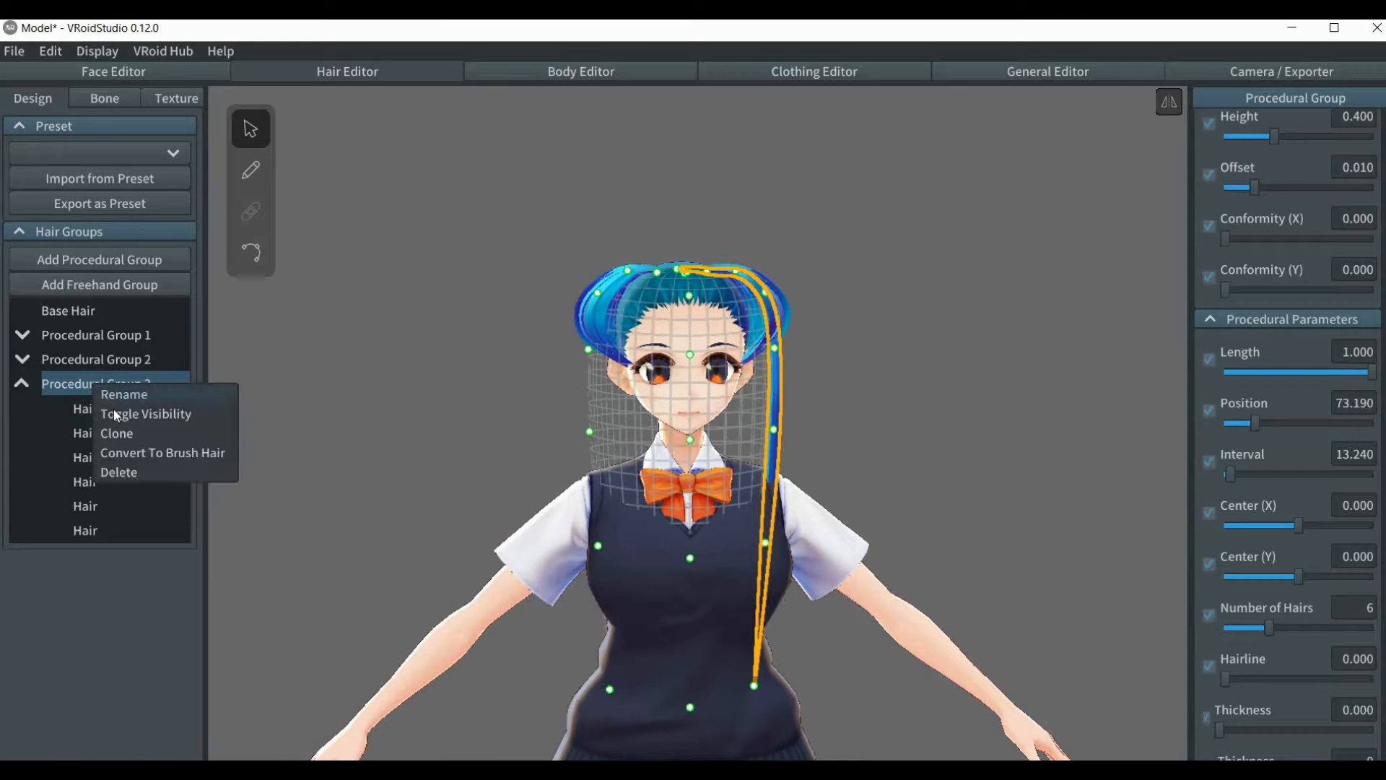
{"action": "left_click", "coordinate": [130, 451]}
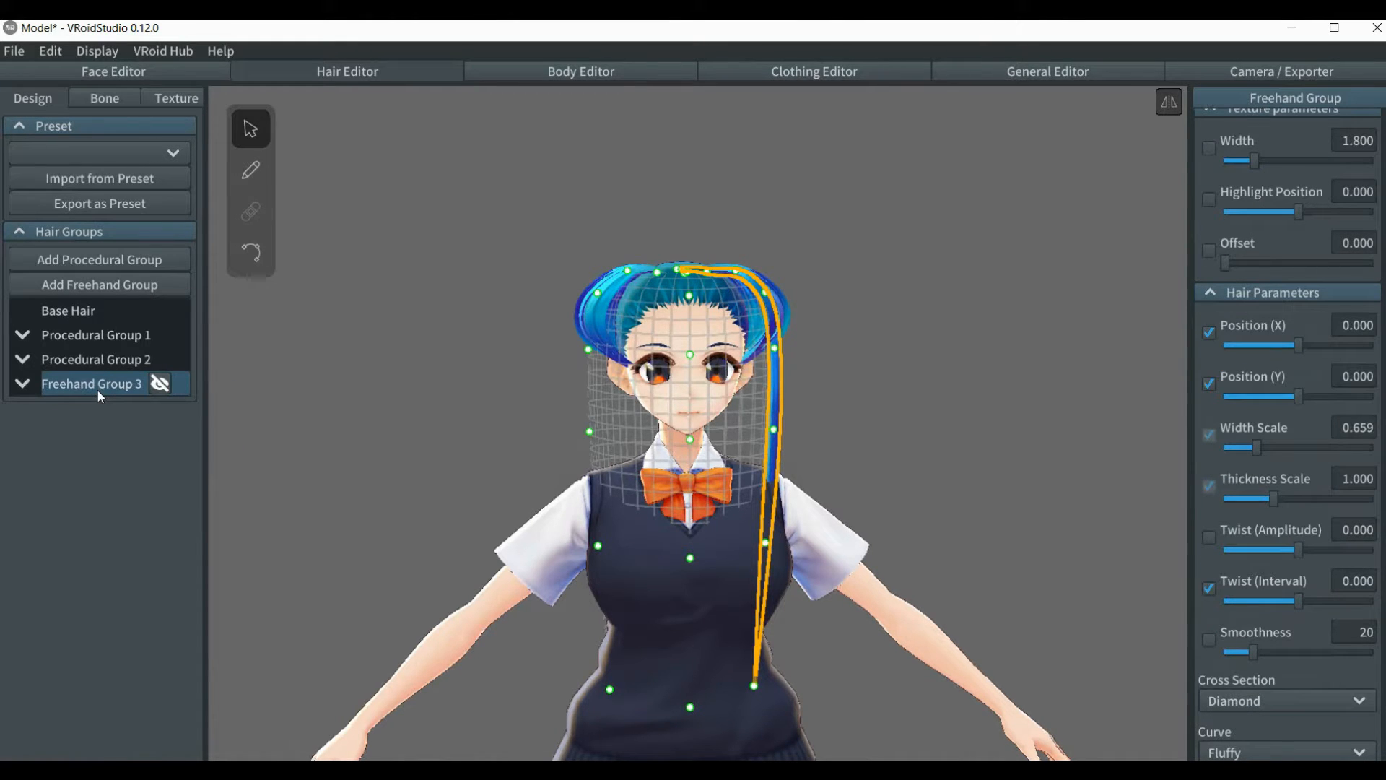
{"action": "key", "text": "ctrl+z"}
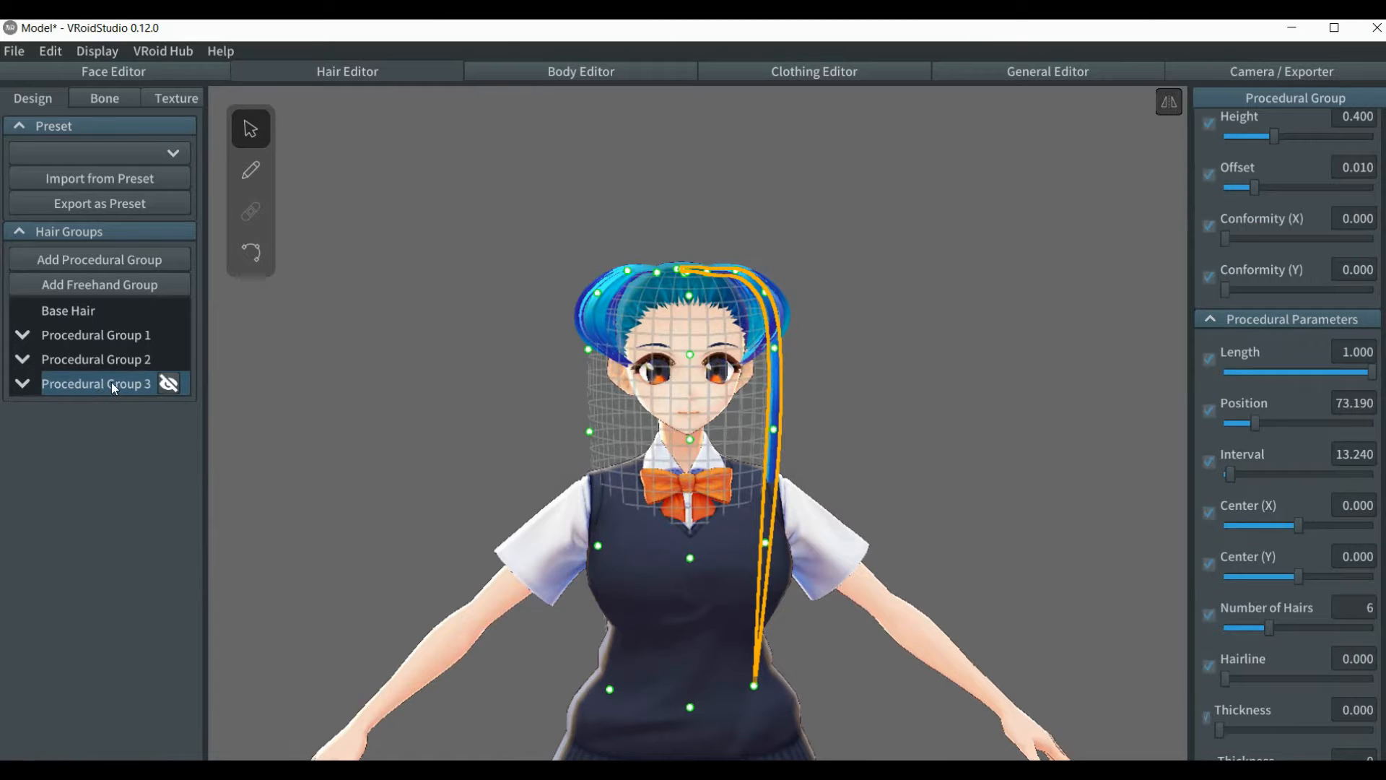
Clone Procedural Group 3 and set the copy's Position to 274.90 to place it on the opposite side of the head.
{"action": "right_click", "coordinate": [111, 384]}
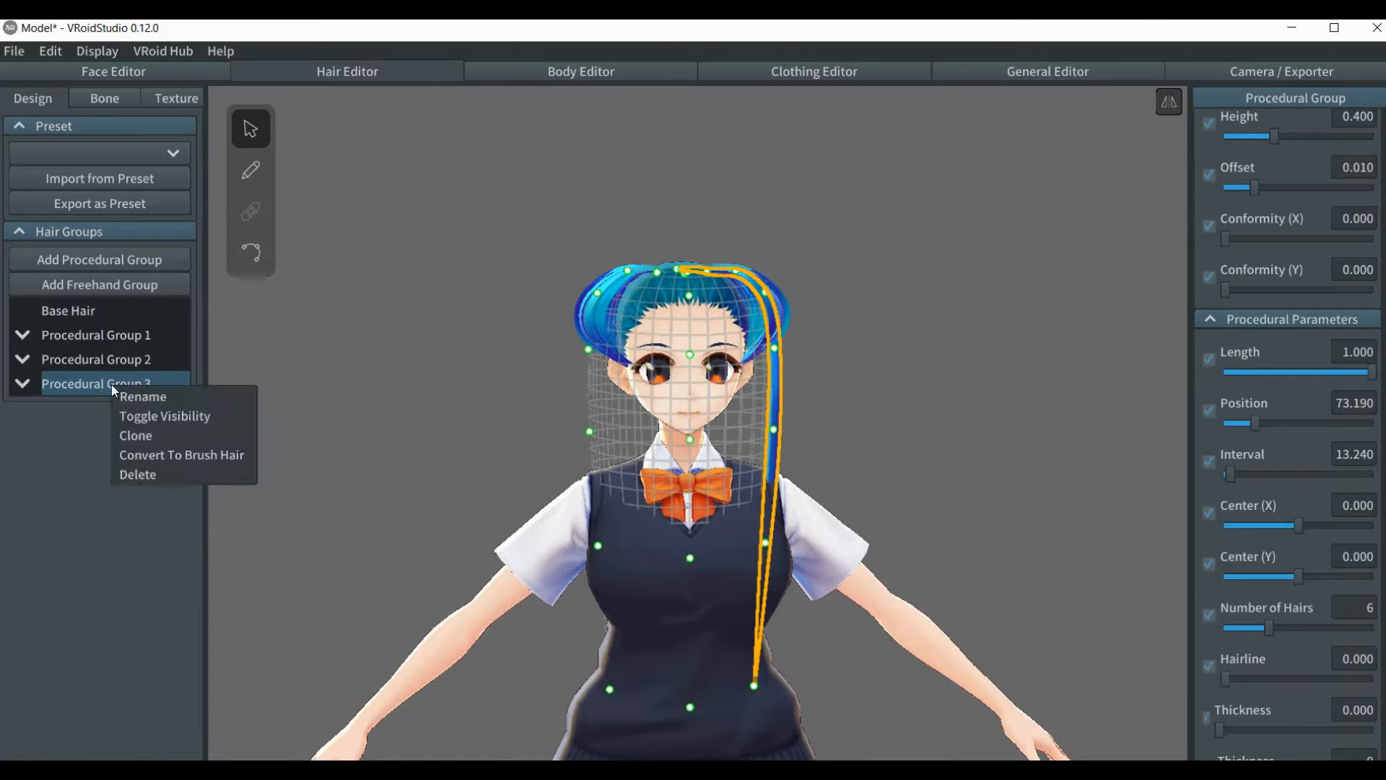
{"action": "left_click", "coordinate": [166, 435]}
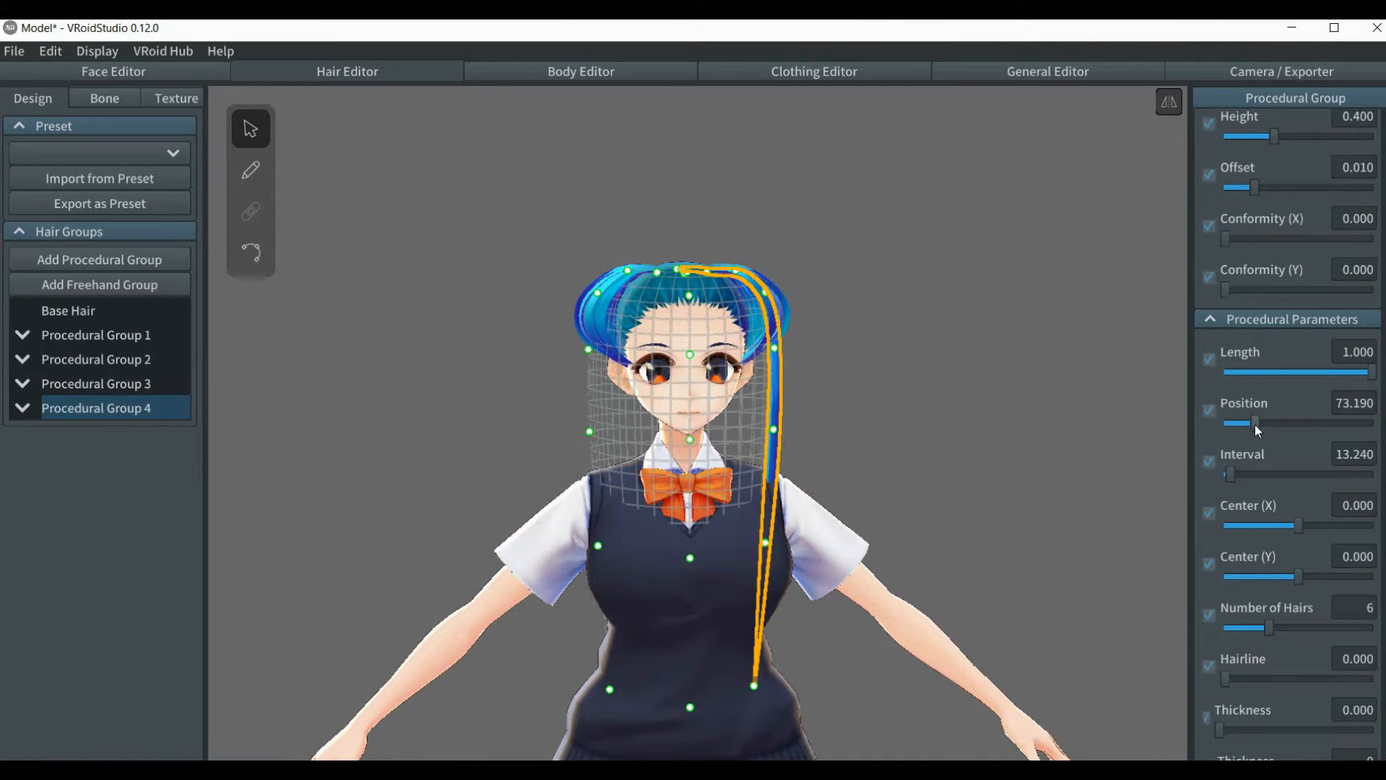
{"action": "left_click_drag", "start_coordinate": [1256, 427], "coordinate": [1339, 443]}
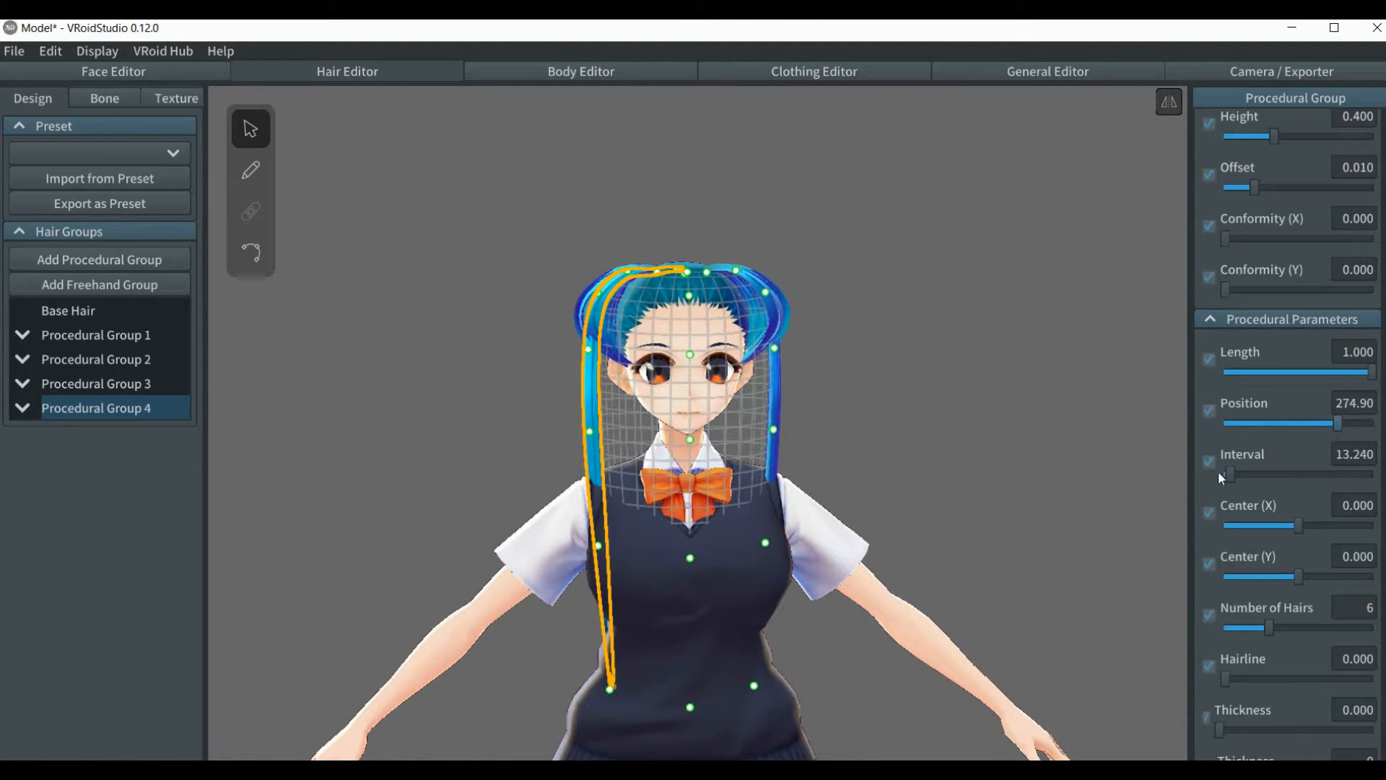
{"action": "left_click", "coordinate": [1024, 510]}
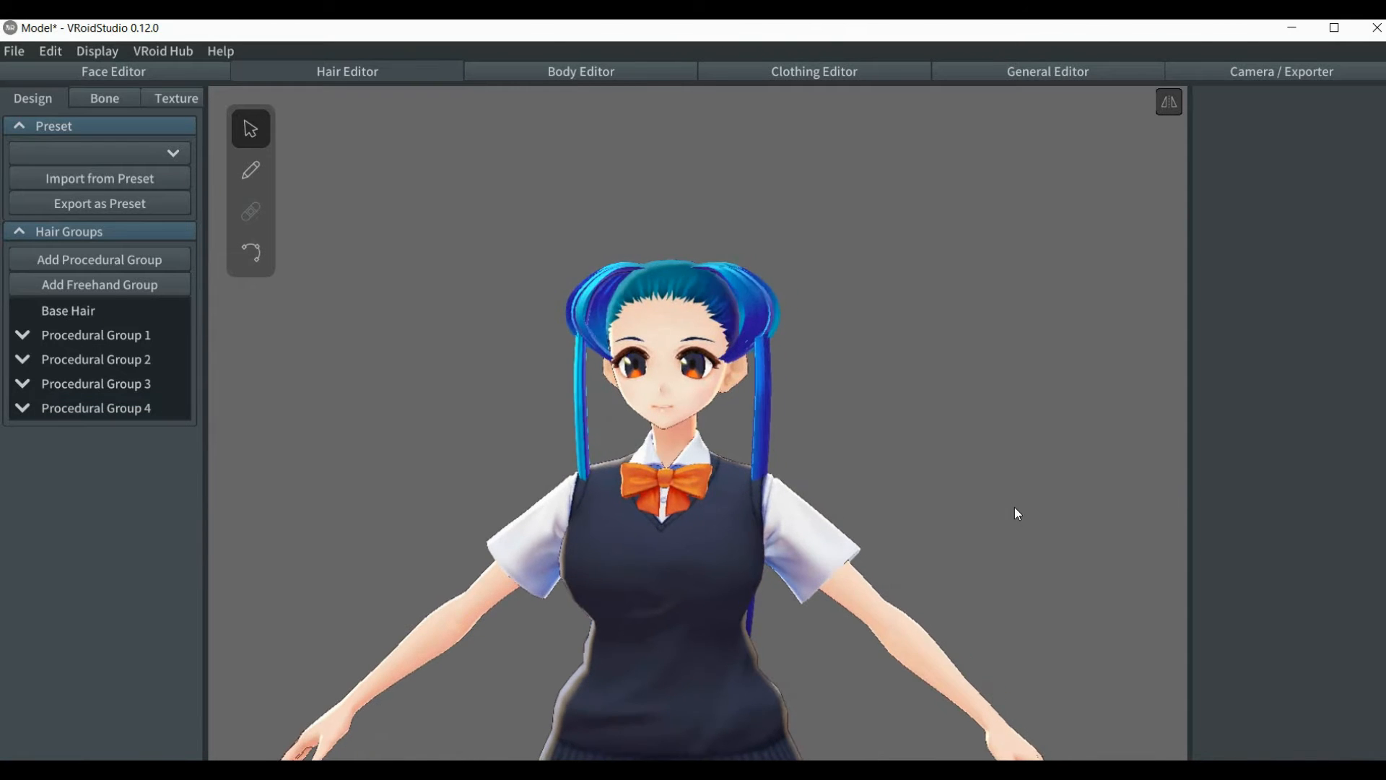
Set Procedural Group 4's Position to 271.33 to shift its side strand slightly toward the back of the head.
{"action": "right_click_drag", "start_coordinate": [1017, 551], "coordinate": [1079, 521]}
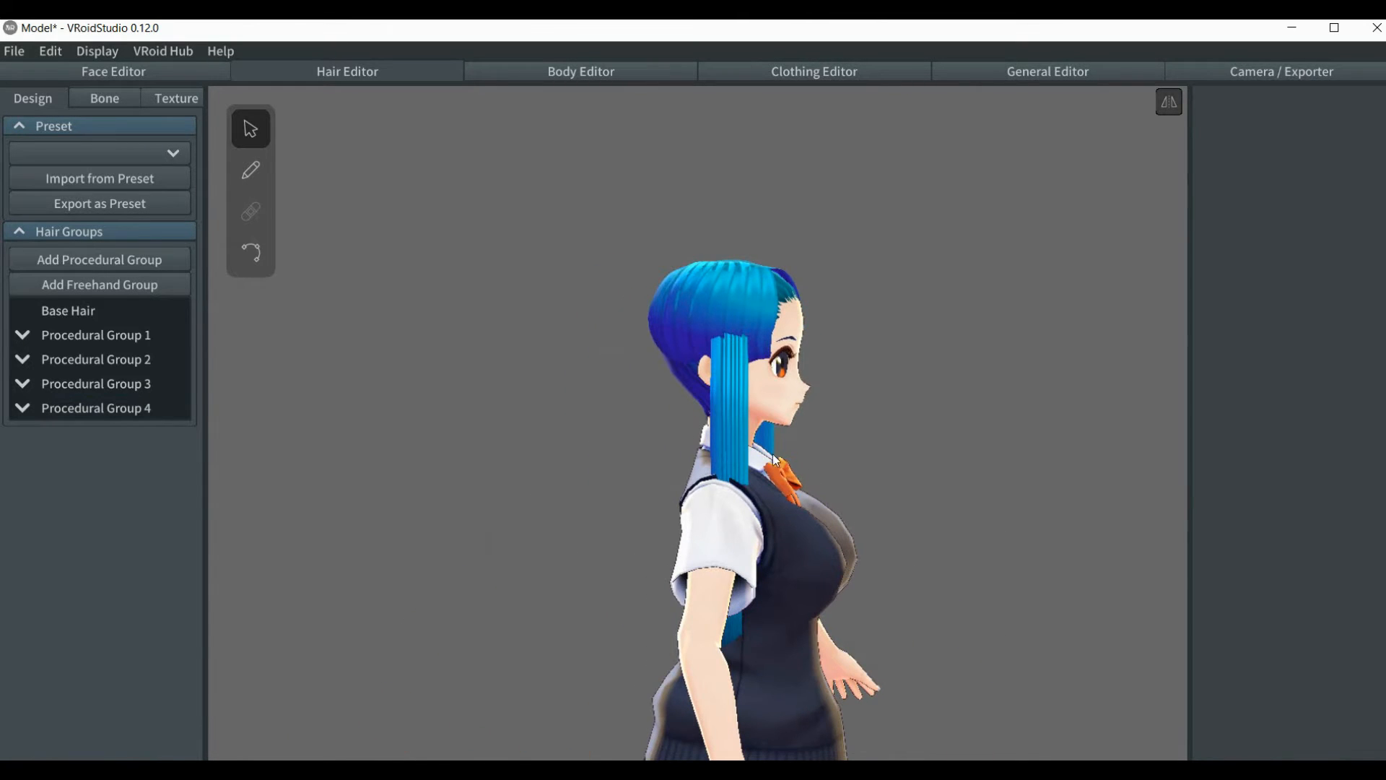
{"action": "left_click", "coordinate": [732, 442]}
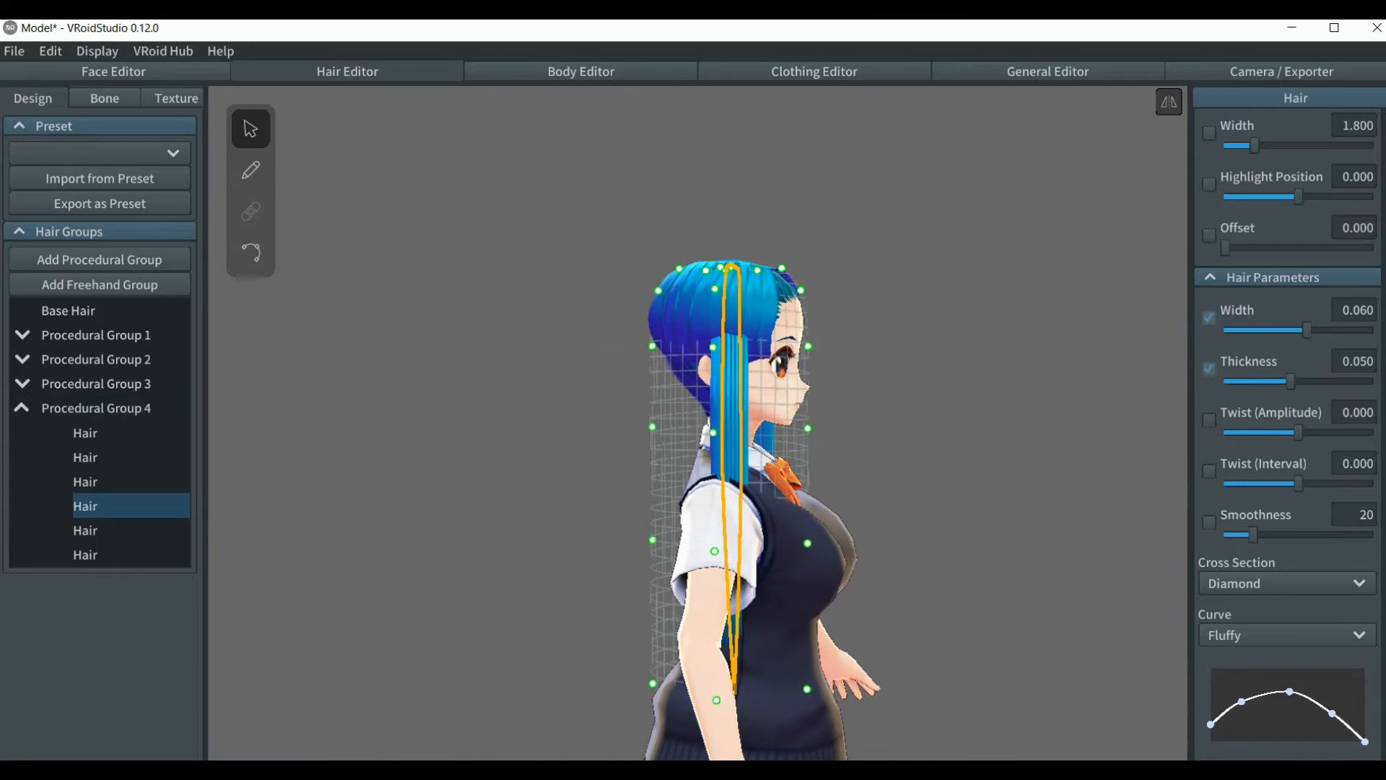
{"action": "scroll", "coordinate": [1288, 434], "scroll_direction": "up", "scroll_amount": 5}
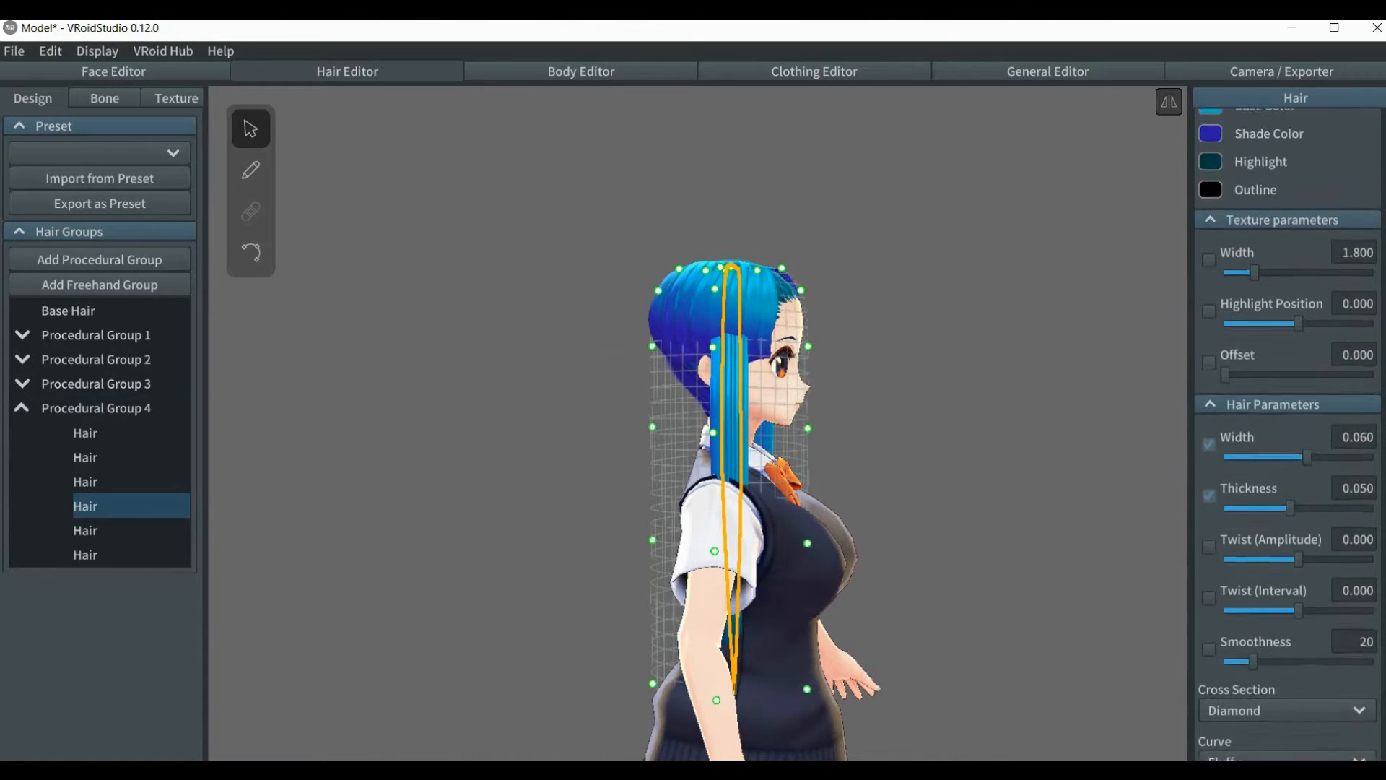
{"action": "scroll", "coordinate": [1381, 534], "scroll_direction": "down", "scroll_amount": 5}
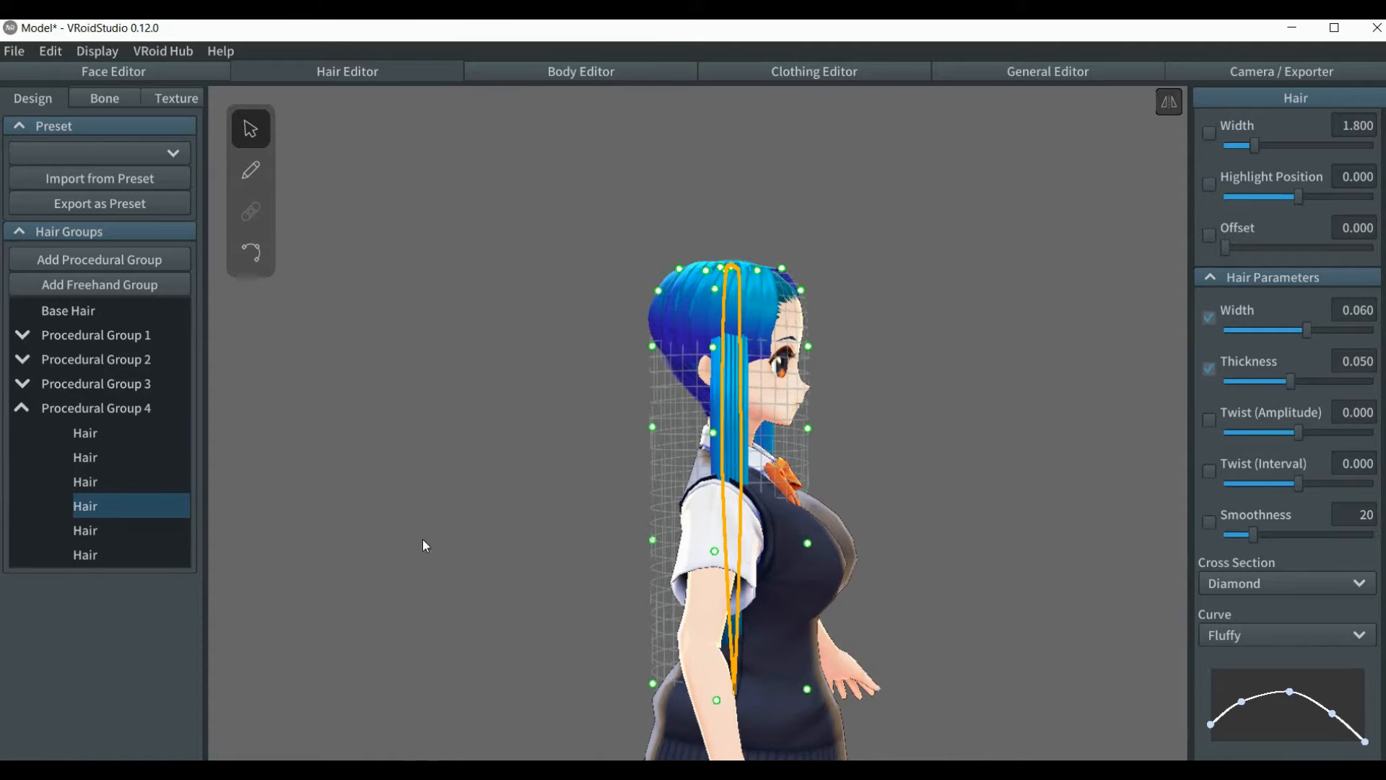
{"action": "left_click", "coordinate": [87, 407]}
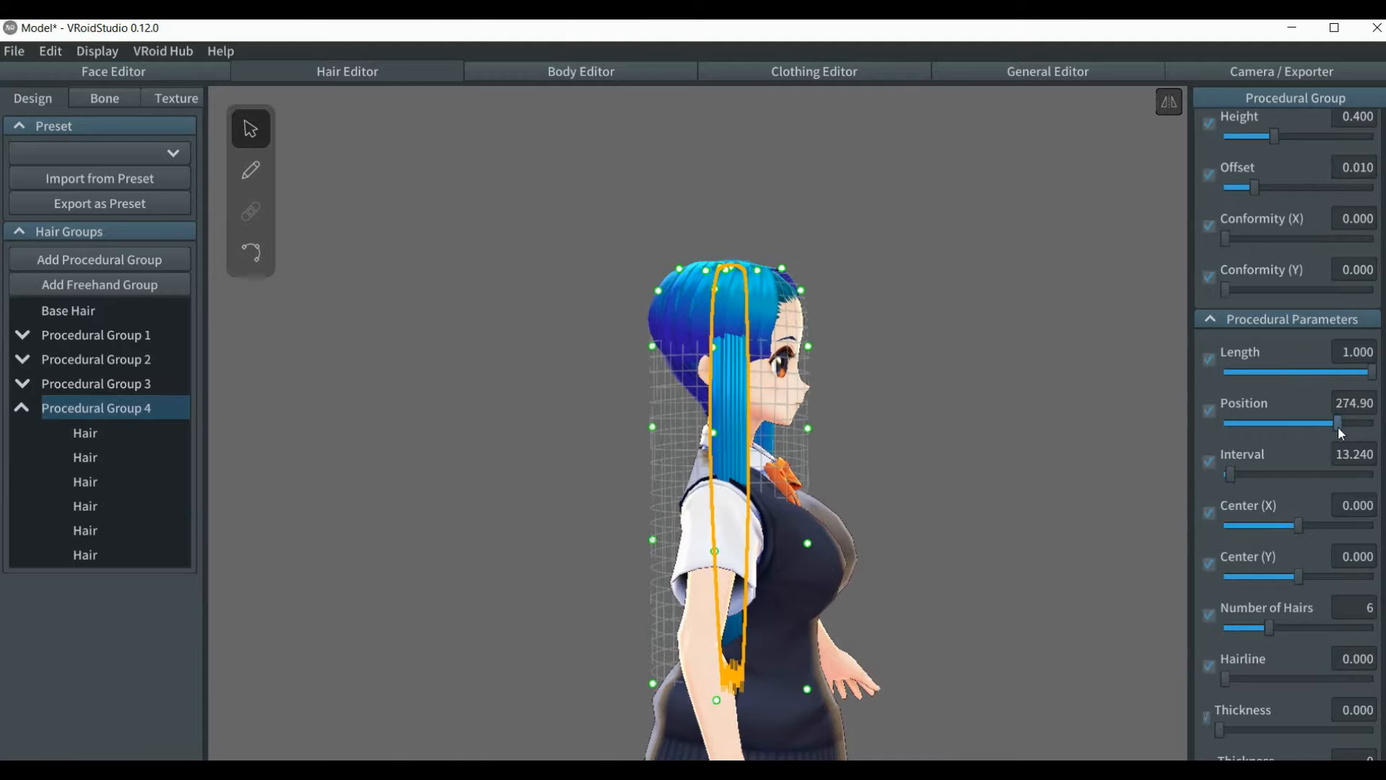
{"action": "left_click_drag", "start_coordinate": [1337, 426], "coordinate": [1337, 426]}
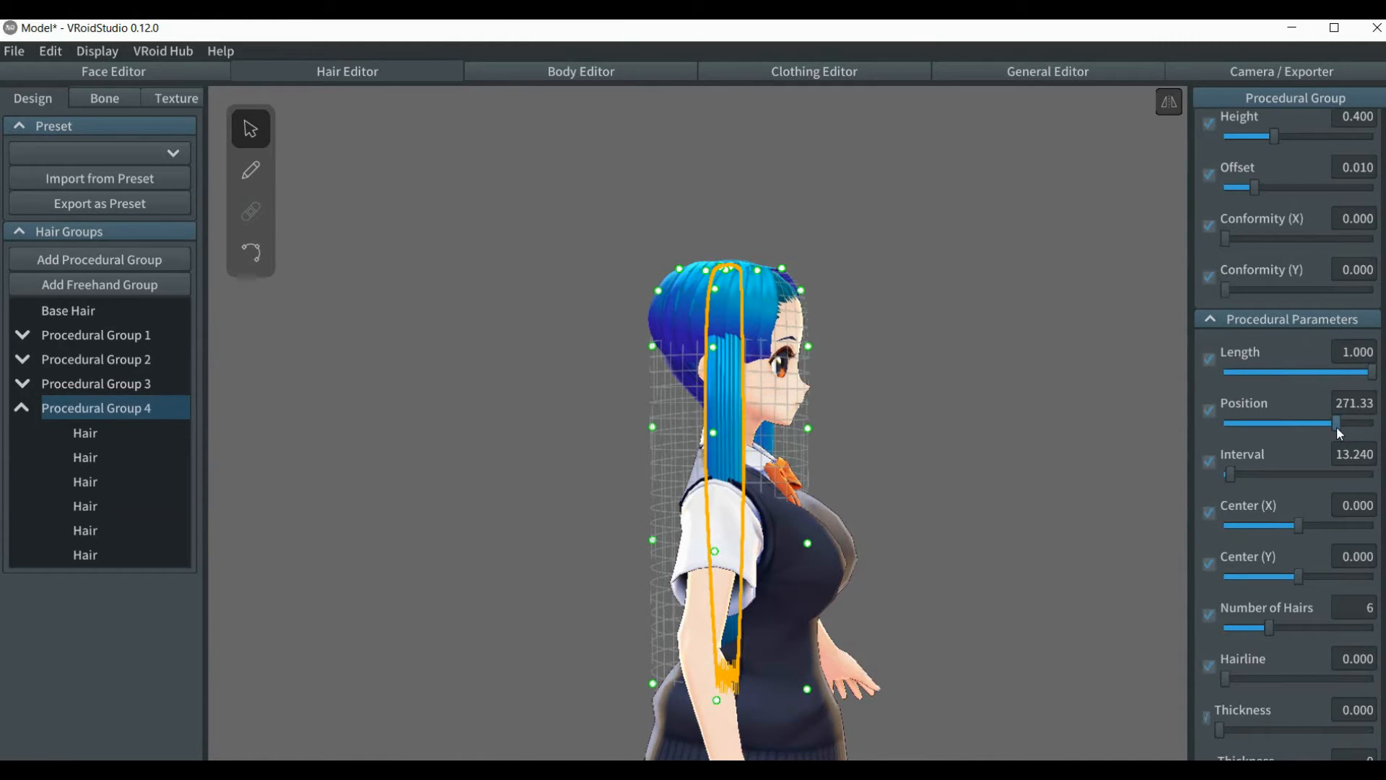
{"action": "left_click", "coordinate": [1003, 445]}
{"action": "right_click_drag", "start_coordinate": [996, 448], "coordinate": [944, 448]}
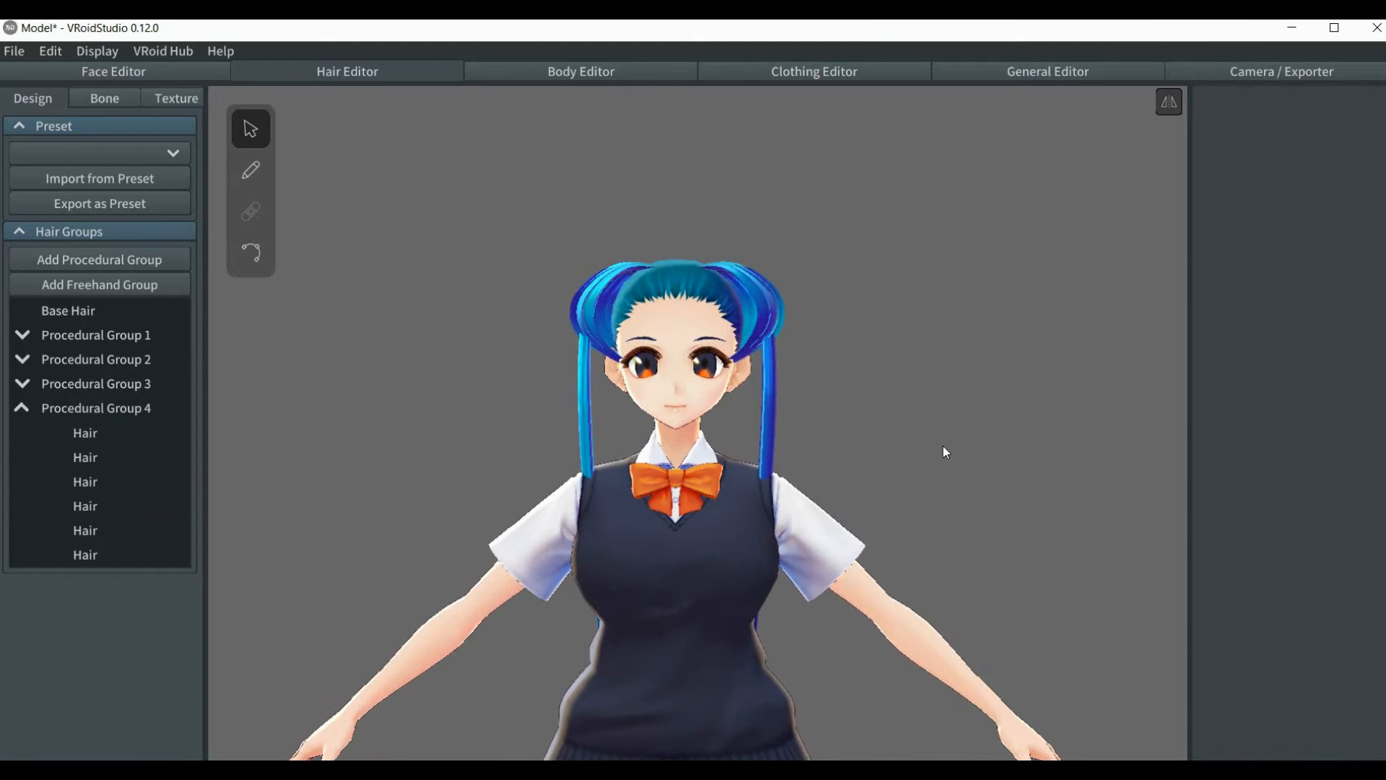
{"action": "left_click", "coordinate": [22, 408]}
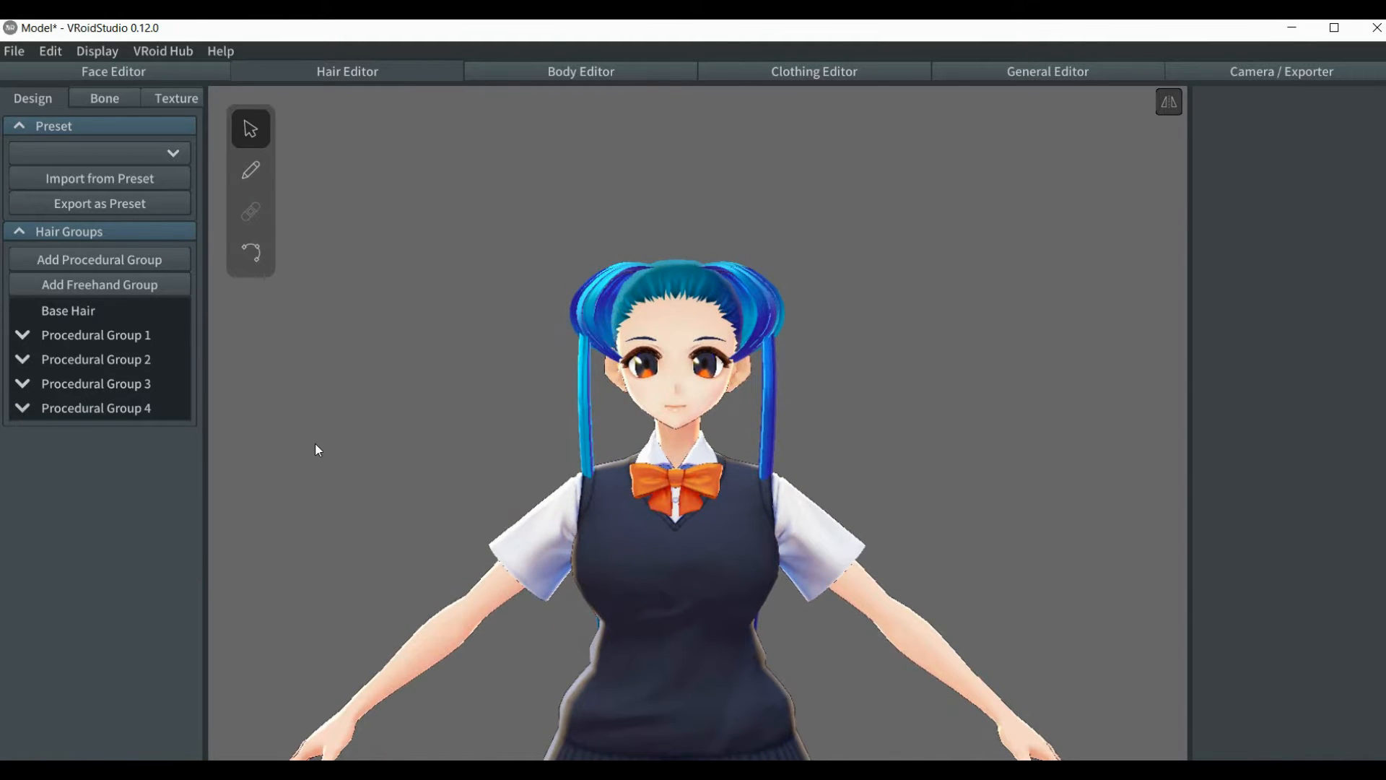
Set Procedural Group 1's Center (X) to 0.010.
{"action": "right_click_drag", "start_coordinate": [322, 445], "coordinate": [306, 455]}
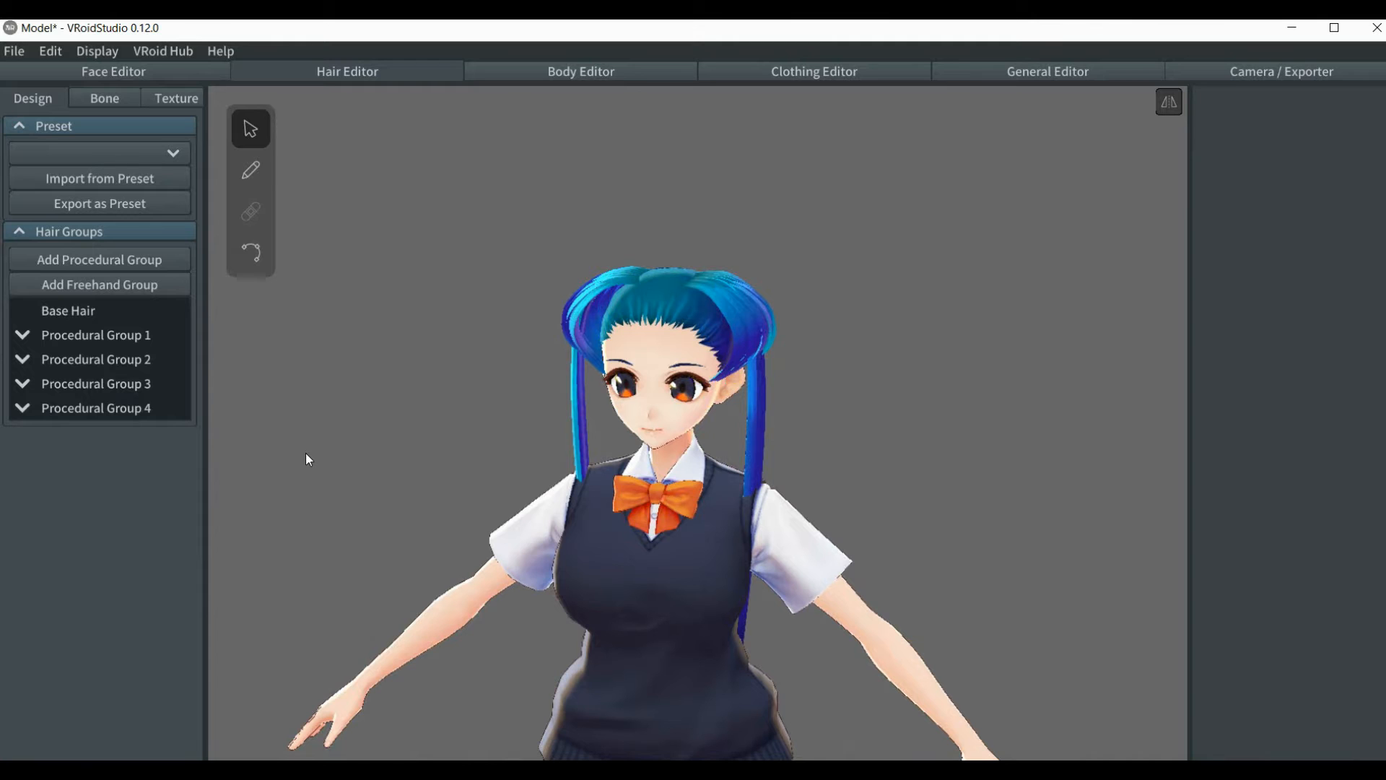
{"action": "middle_click_drag", "start_coordinate": [308, 459], "coordinate": [356, 354]}
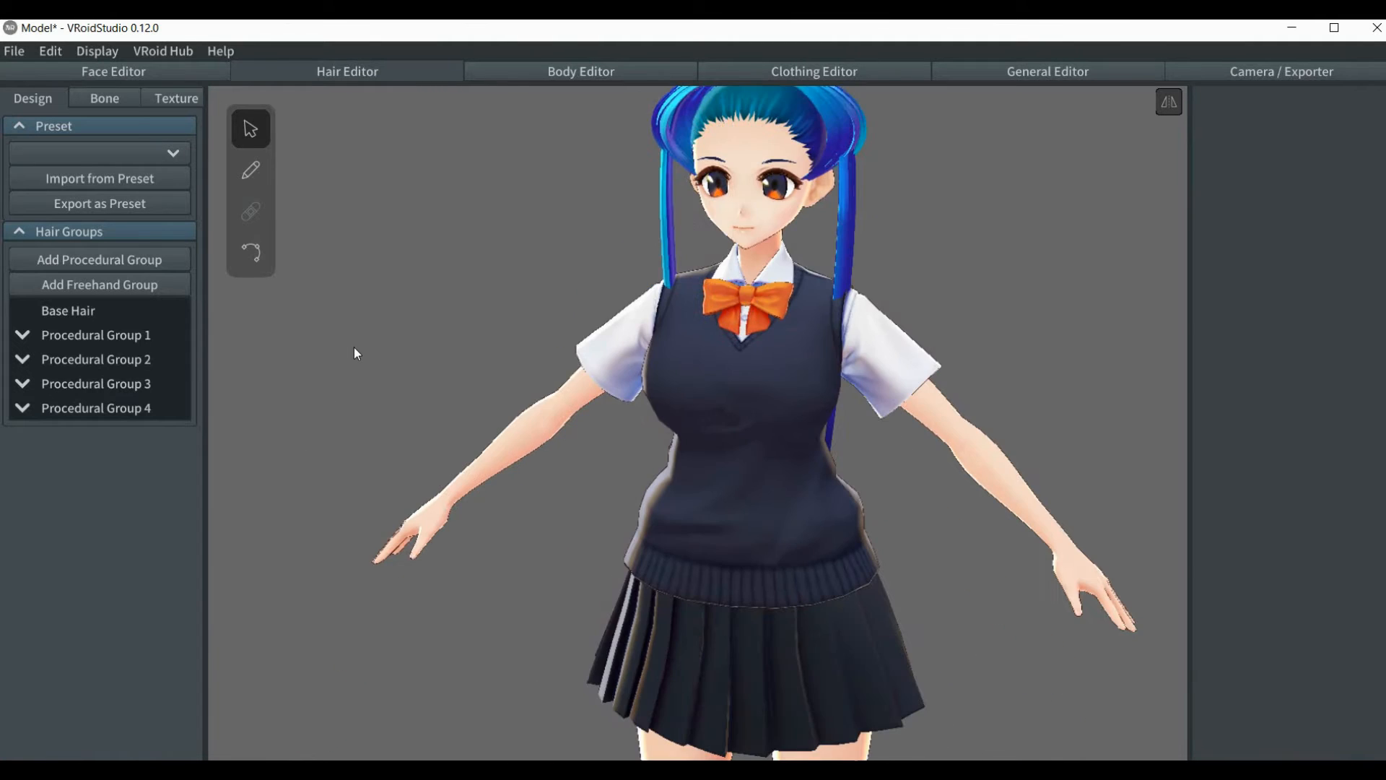
{"action": "scroll", "coordinate": [414, 352], "scroll_direction": "down", "scroll_amount": 3}
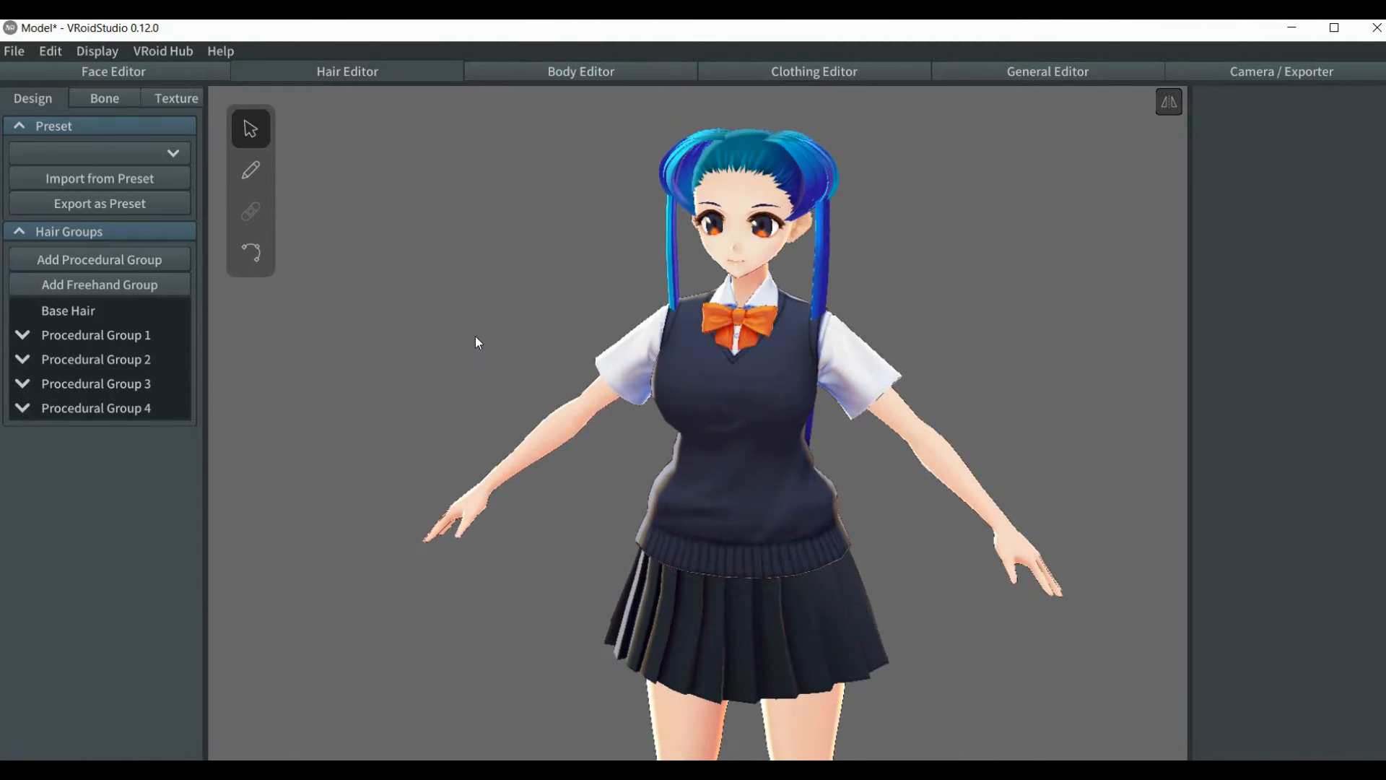
{"action": "right_click_drag", "start_coordinate": [476, 338], "coordinate": [485, 335]}
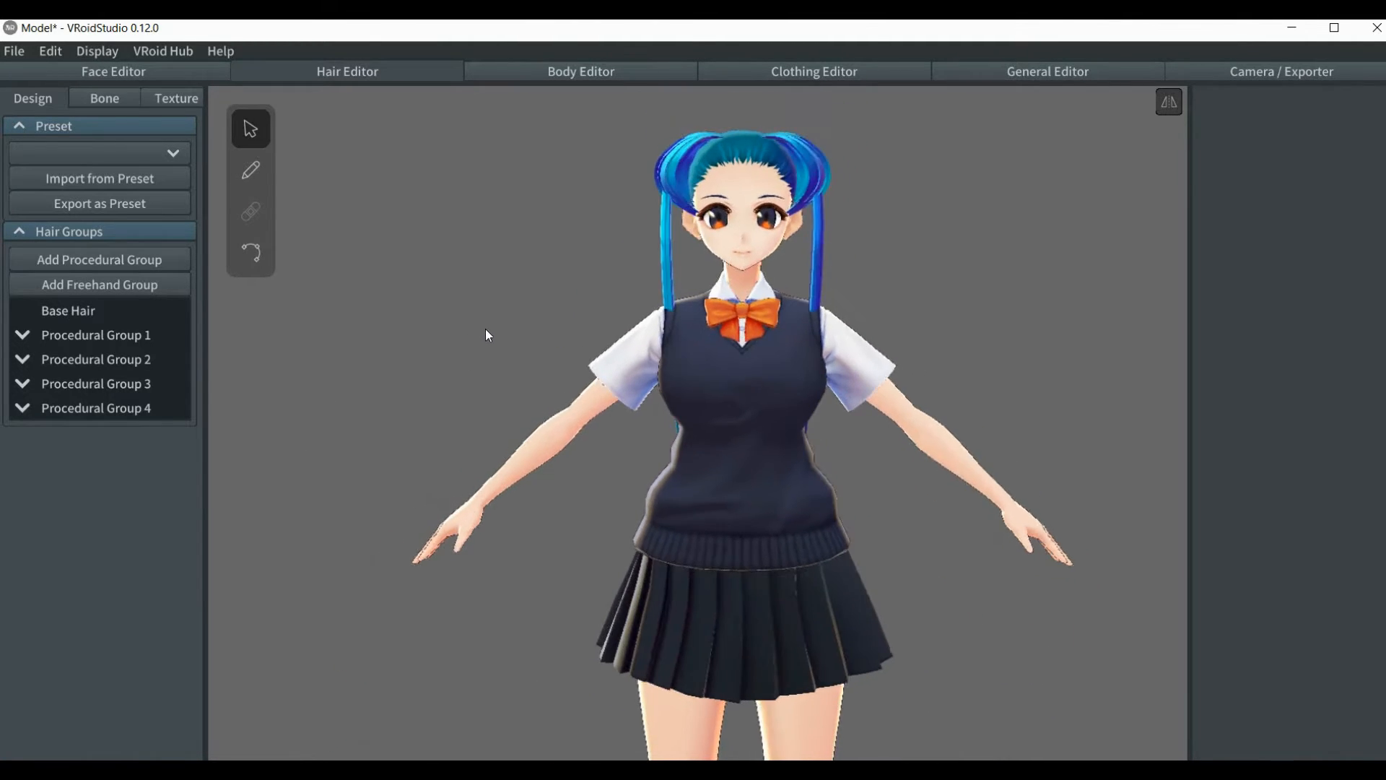
{"action": "left_click", "coordinate": [167, 334]}
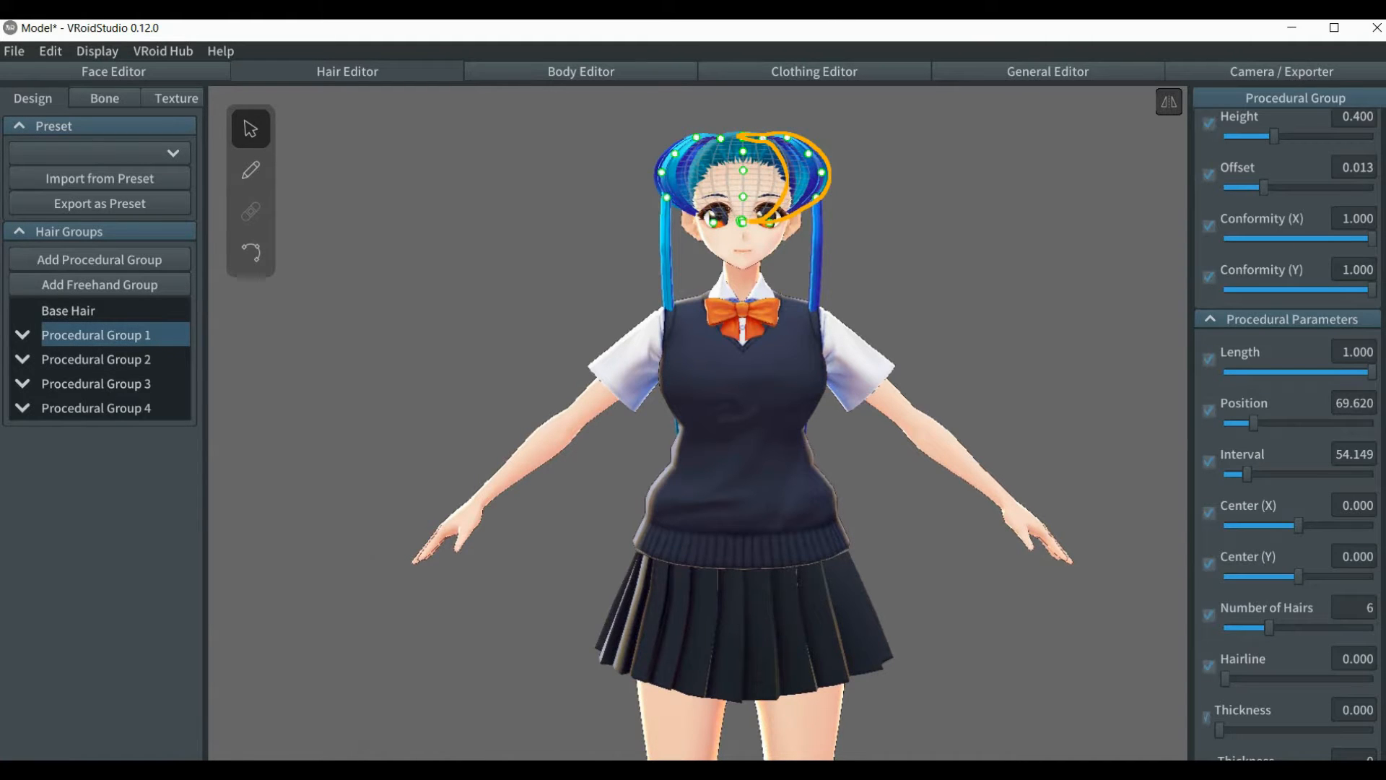
{"action": "scroll", "coordinate": [1306, 487], "scroll_direction": "down", "scroll_amount": 3}
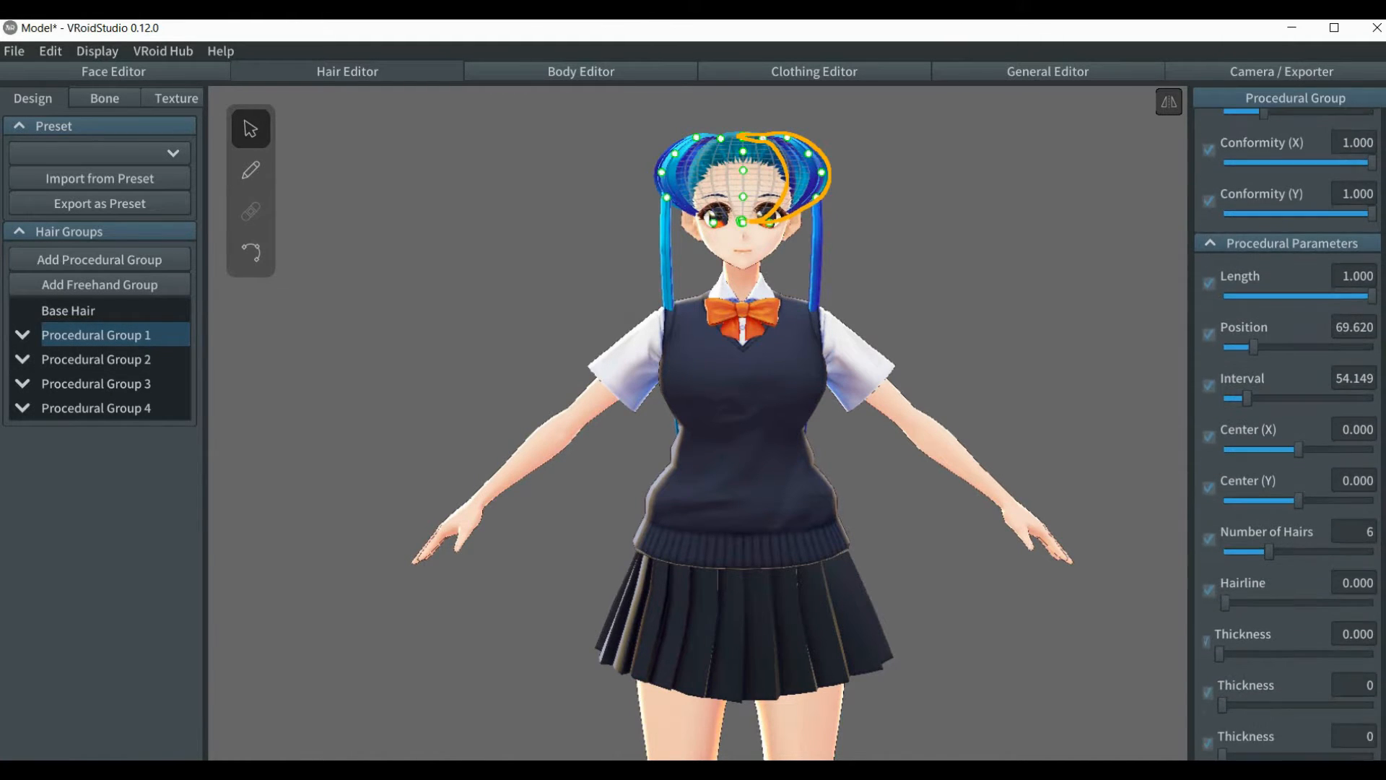
{"action": "left_click_drag", "start_coordinate": [1300, 453], "coordinate": [1299, 457]}
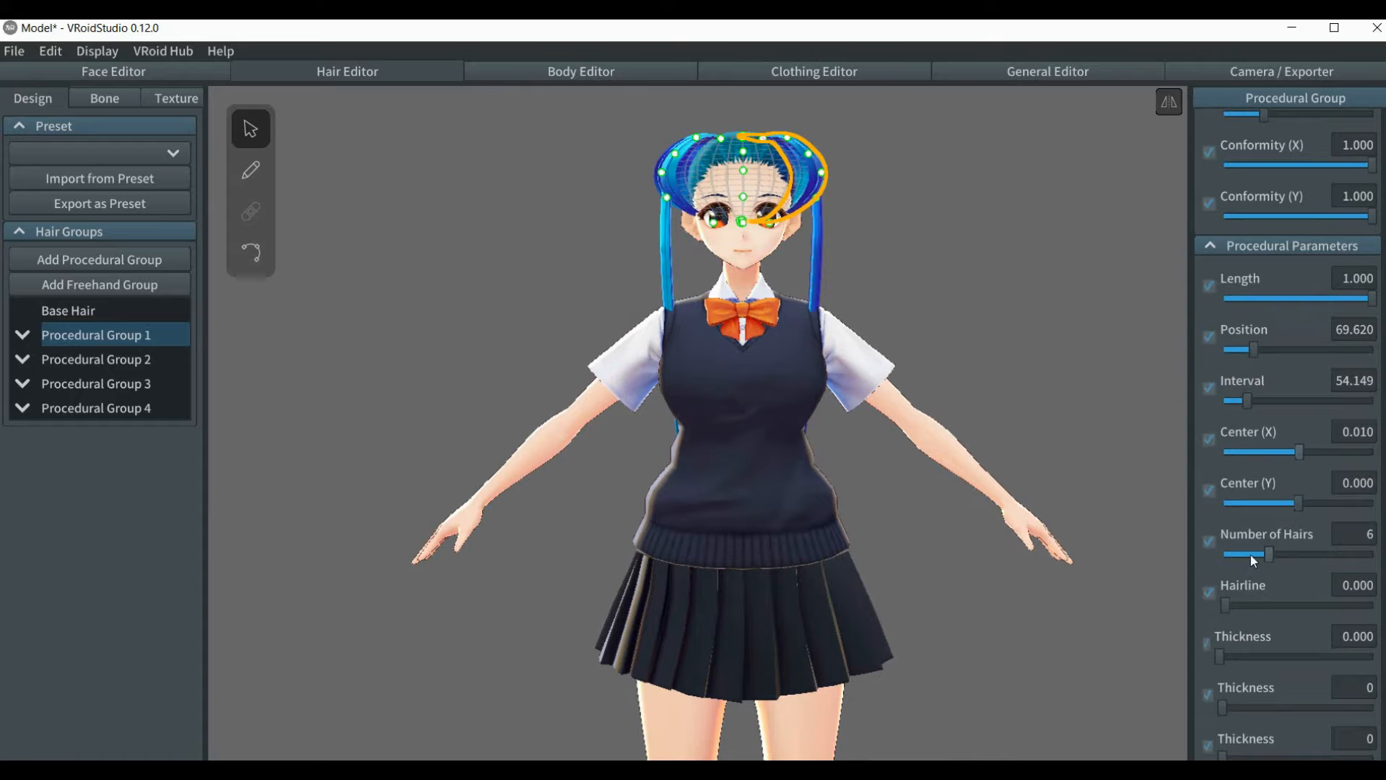
Set Procedural Group 1's guide Offset to 0.035 to lift its hair farther from the head.
{"action": "scroll", "coordinate": [1287, 505], "scroll_direction": "down", "scroll_amount": 10}
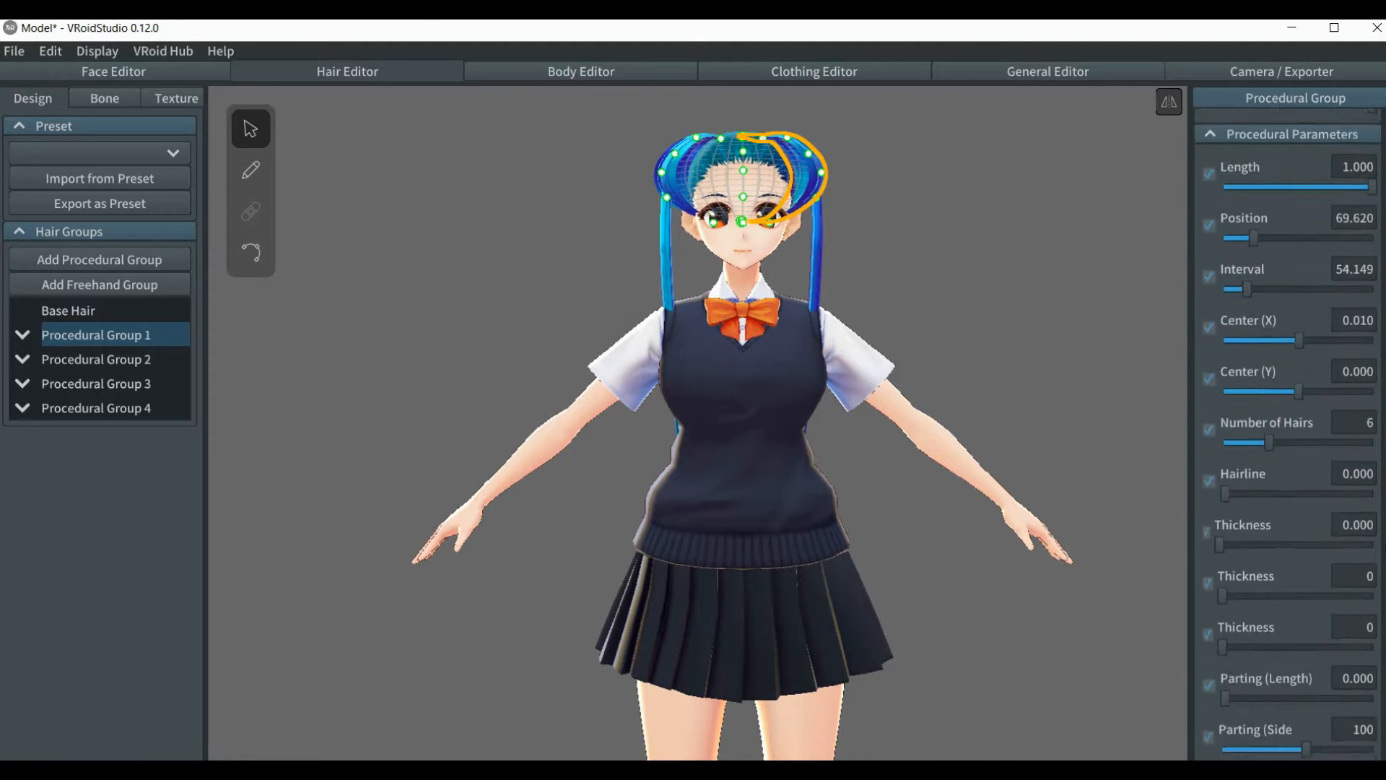
{"action": "scroll", "coordinate": [1287, 505], "scroll_direction": "down", "scroll_amount": 3}
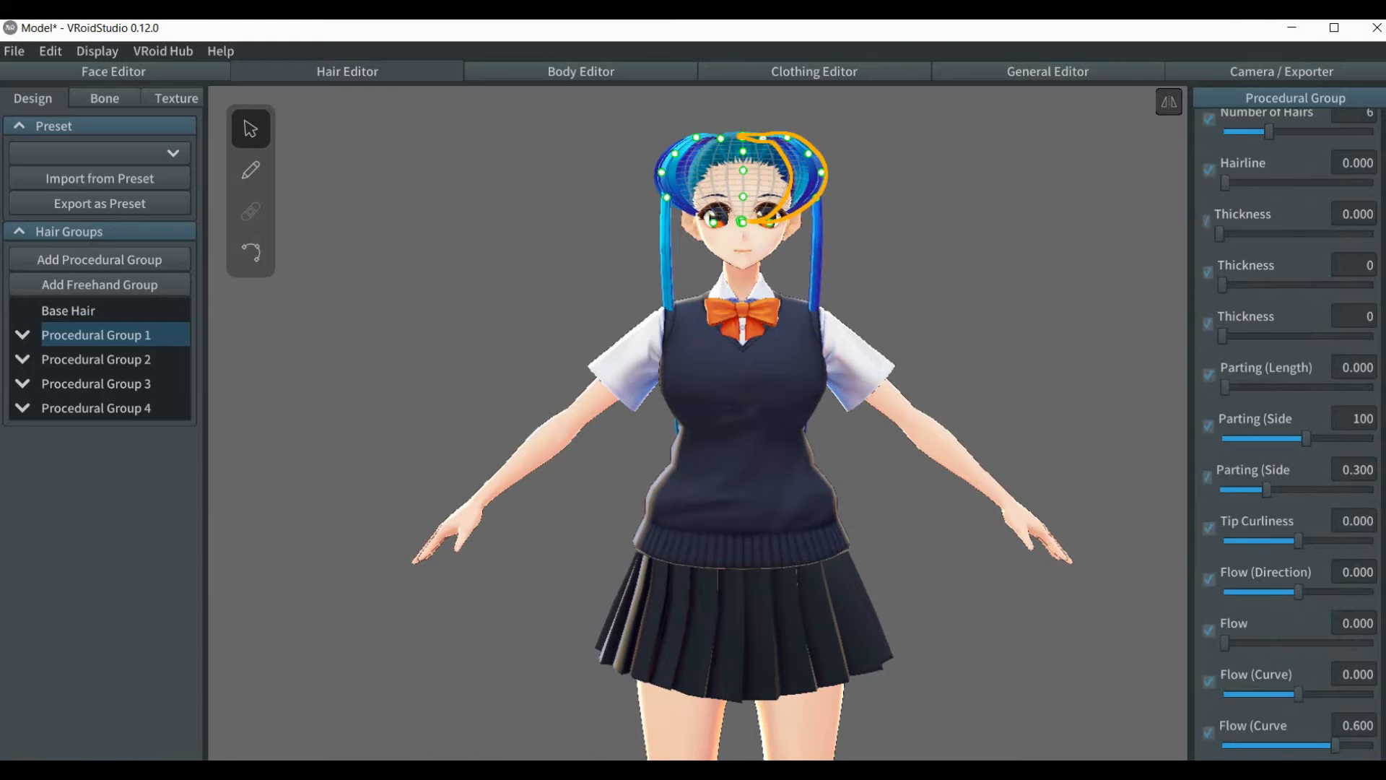
{"action": "scroll", "coordinate": [1288, 433], "scroll_direction": "up", "scroll_amount": 3}
{"action": "scroll", "coordinate": [1288, 433], "scroll_direction": "up", "scroll_amount": 8}
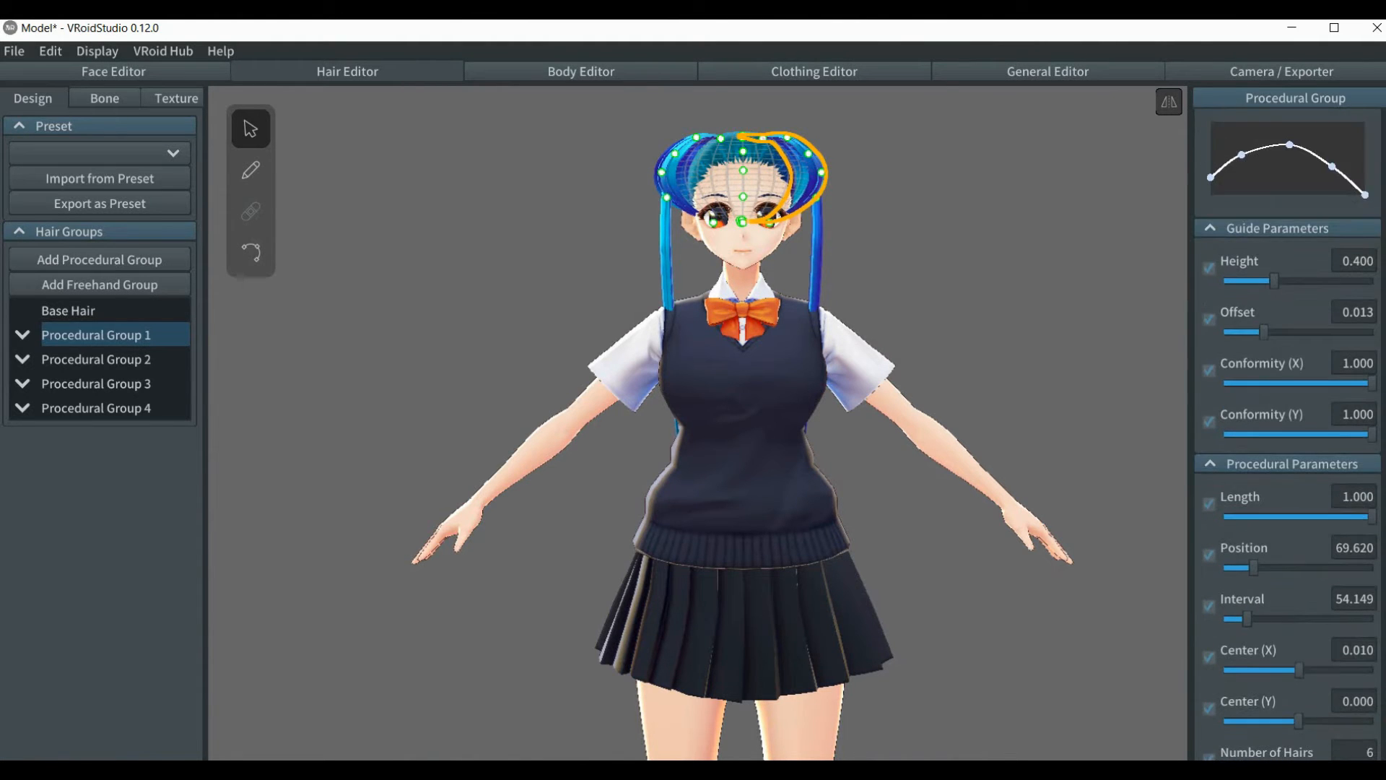
{"action": "scroll", "coordinate": [1287, 433], "scroll_direction": "up", "scroll_amount": 4}
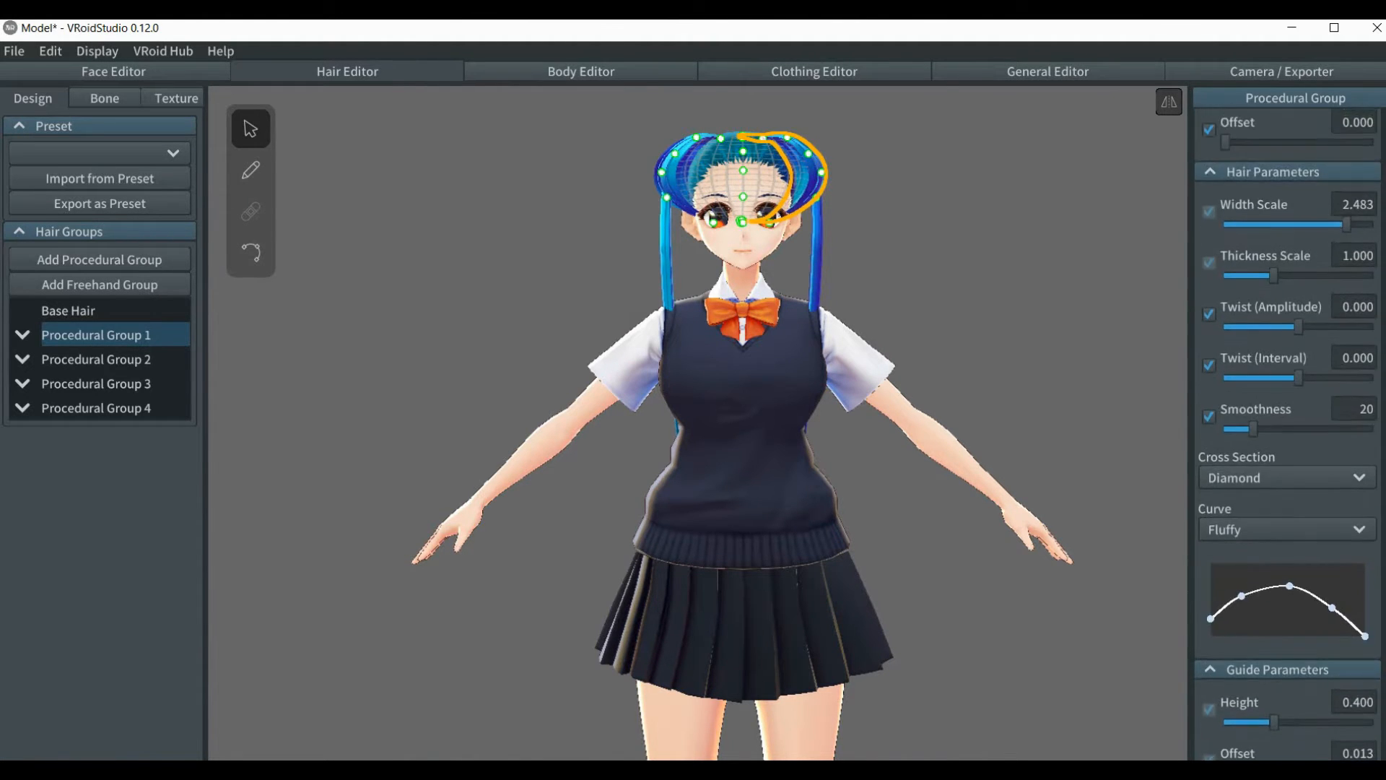
{"action": "scroll", "coordinate": [1367, 413], "scroll_direction": "up", "scroll_amount": 4}
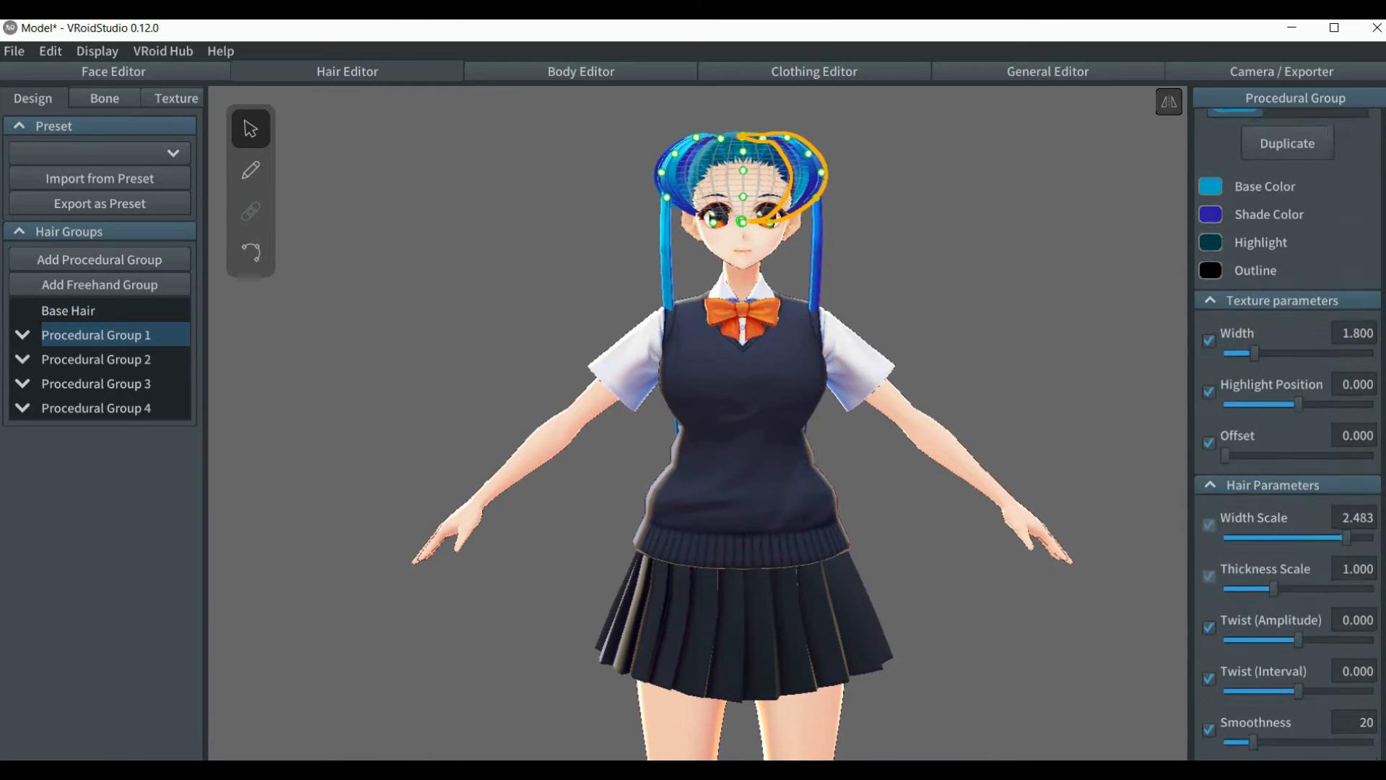
{"action": "scroll", "coordinate": [1366, 413], "scroll_direction": "down", "scroll_amount": 9}
{"action": "scroll", "coordinate": [1366, 413], "scroll_direction": "down", "scroll_amount": 2}
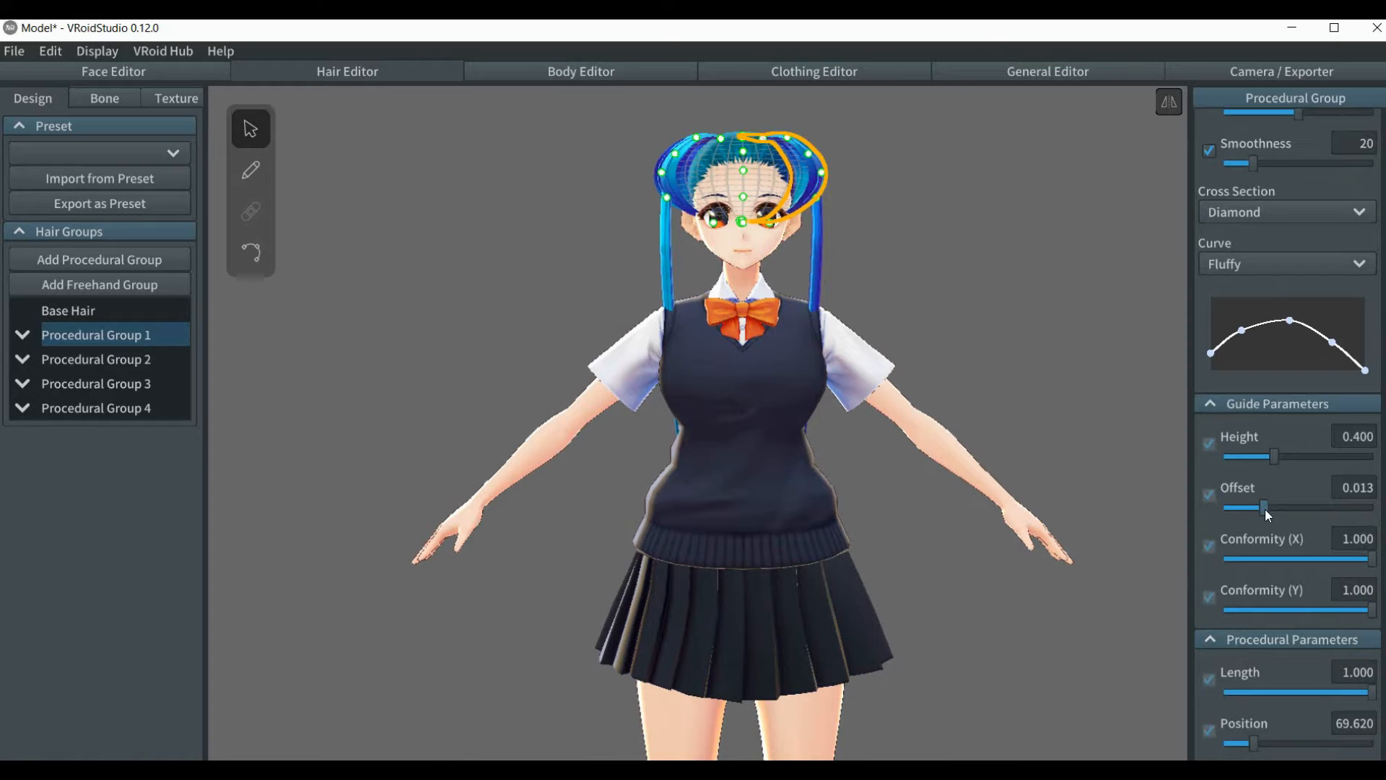
{"action": "left_click_drag", "start_coordinate": [1265, 509], "coordinate": [1328, 507]}
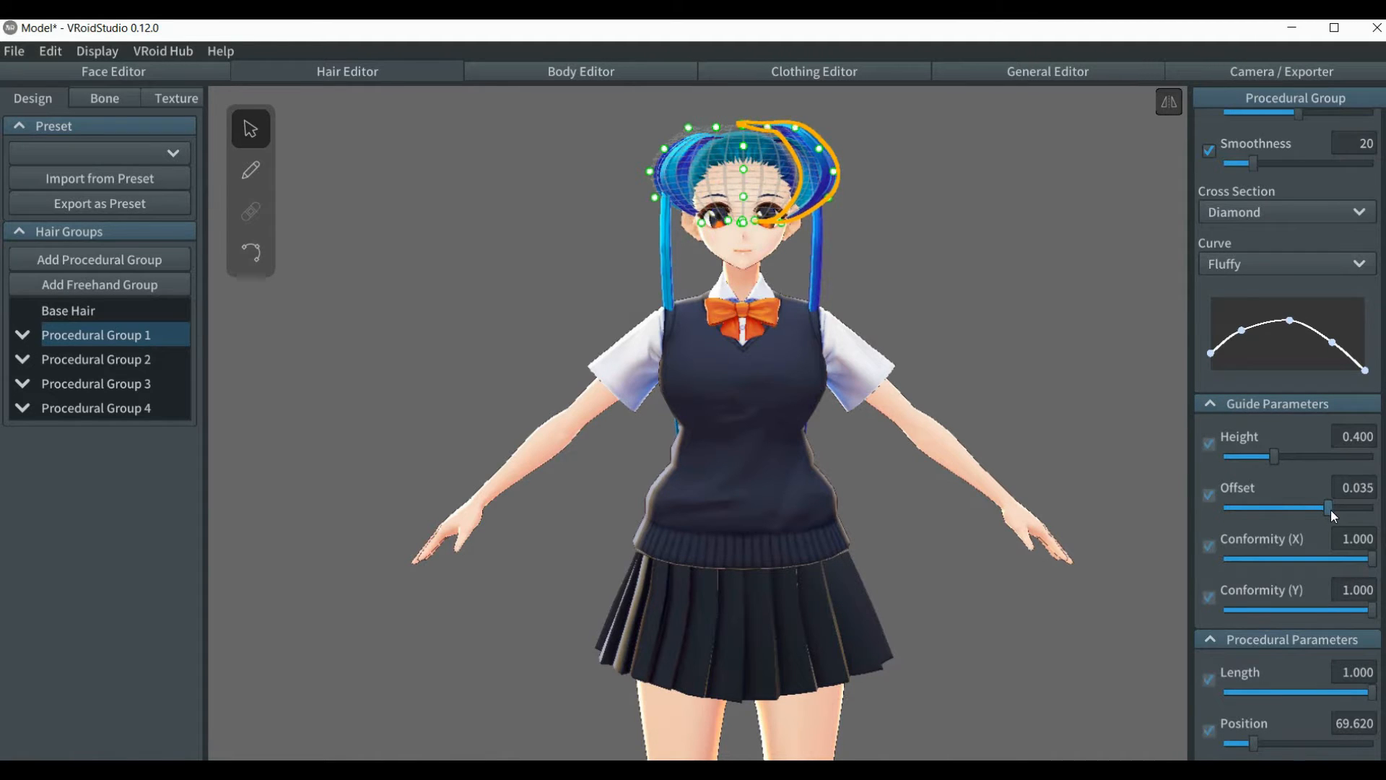
Set Procedural Group 2's guide Offset to 0.031 to give its hair similar volume to Procedural Group 1.
{"action": "left_click", "coordinate": [163, 358]}
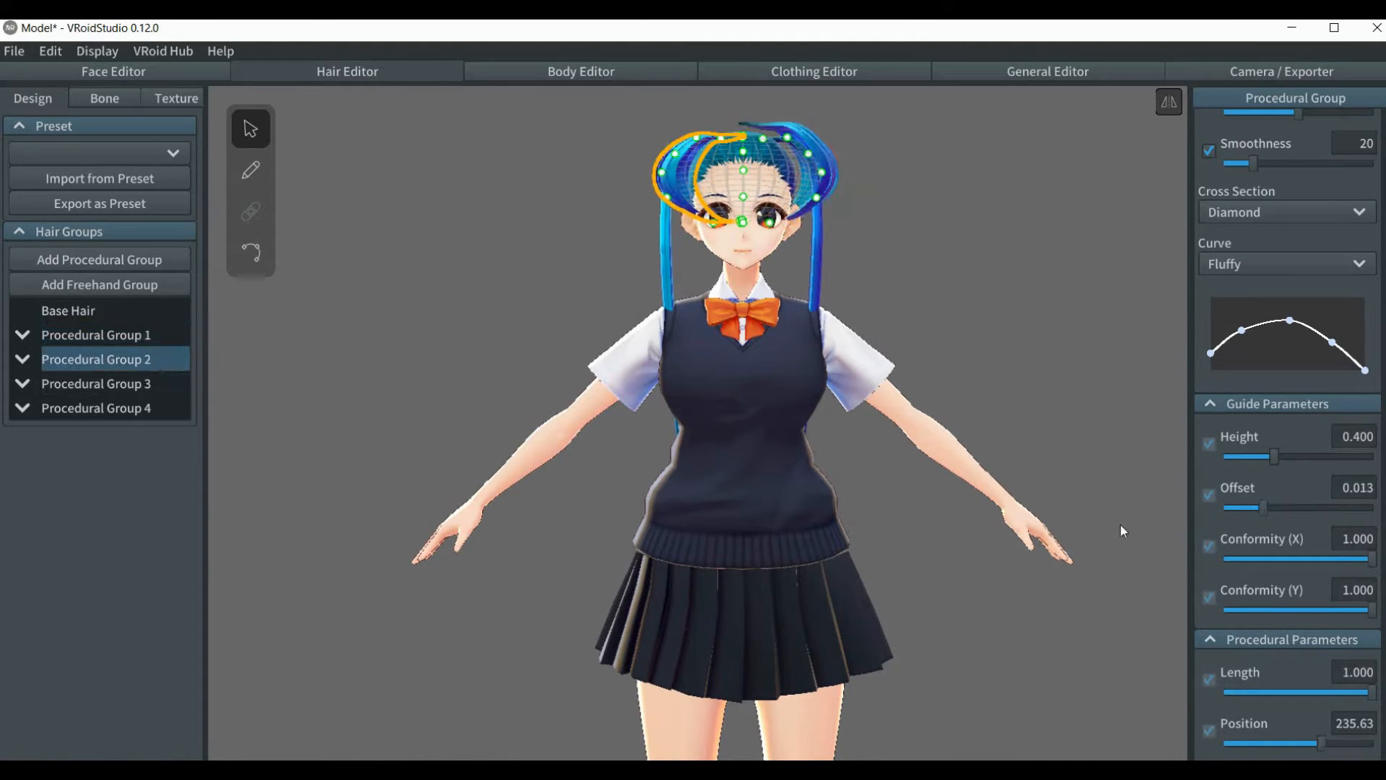
{"action": "left_click_drag", "start_coordinate": [1264, 511], "coordinate": [1316, 501]}
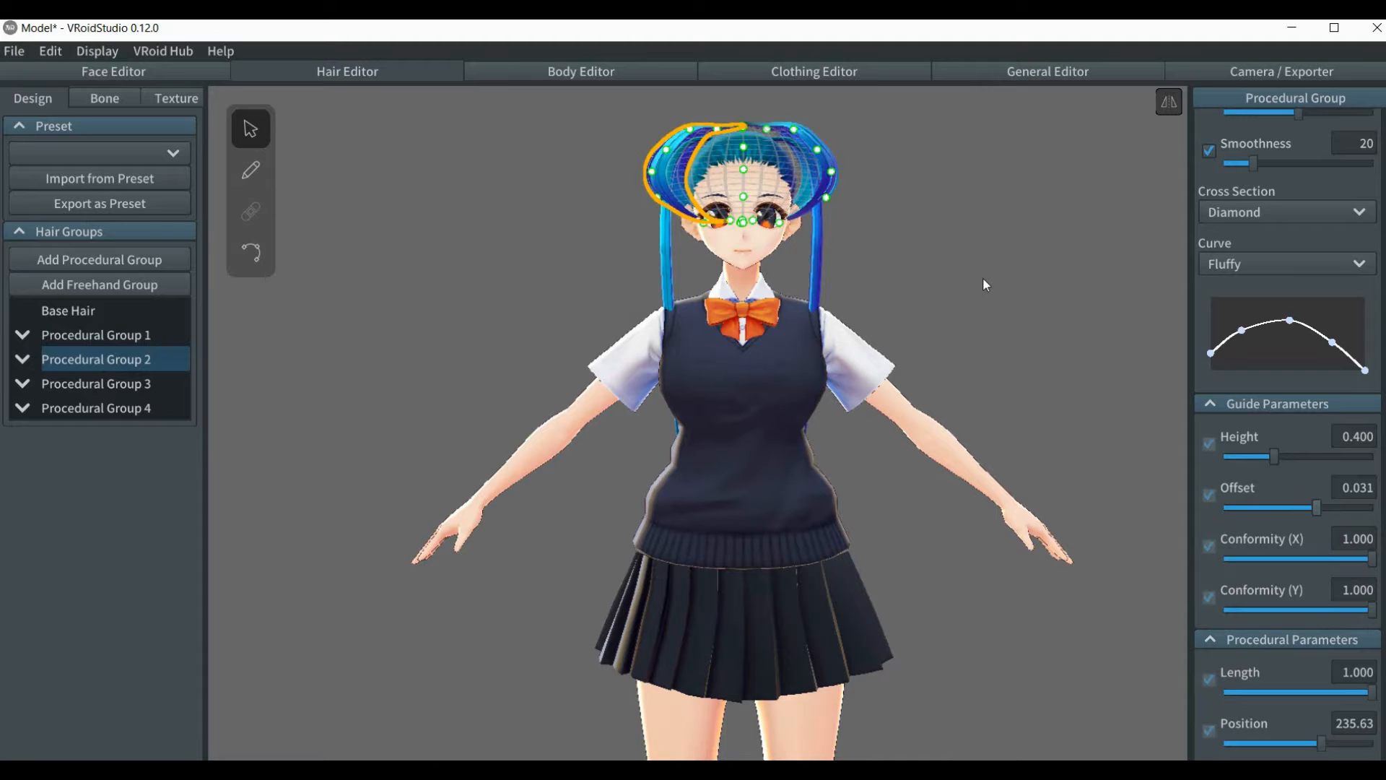
{"action": "scroll", "coordinate": [984, 280], "scroll_direction": "up", "scroll_amount": 5}
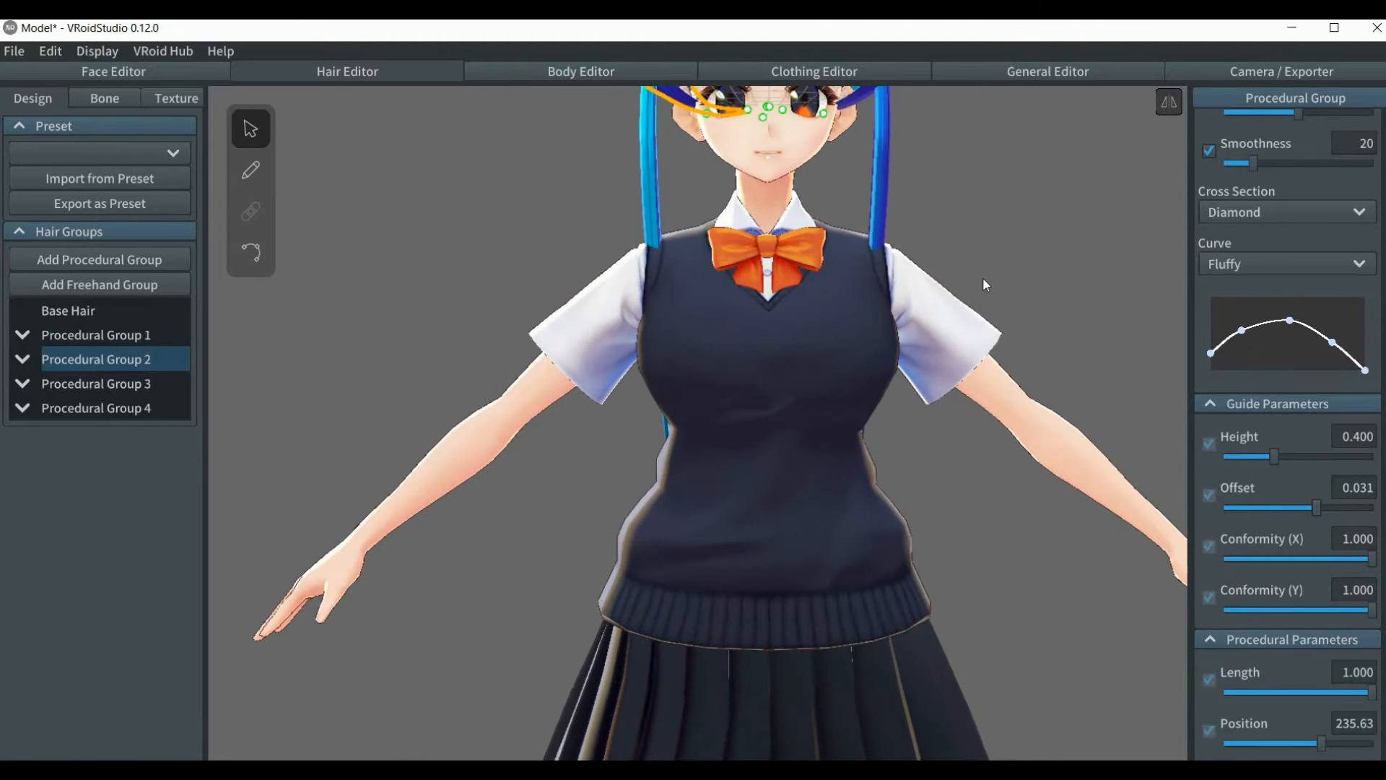
{"action": "middle_click_drag", "start_coordinate": [983, 279], "coordinate": [947, 415]}
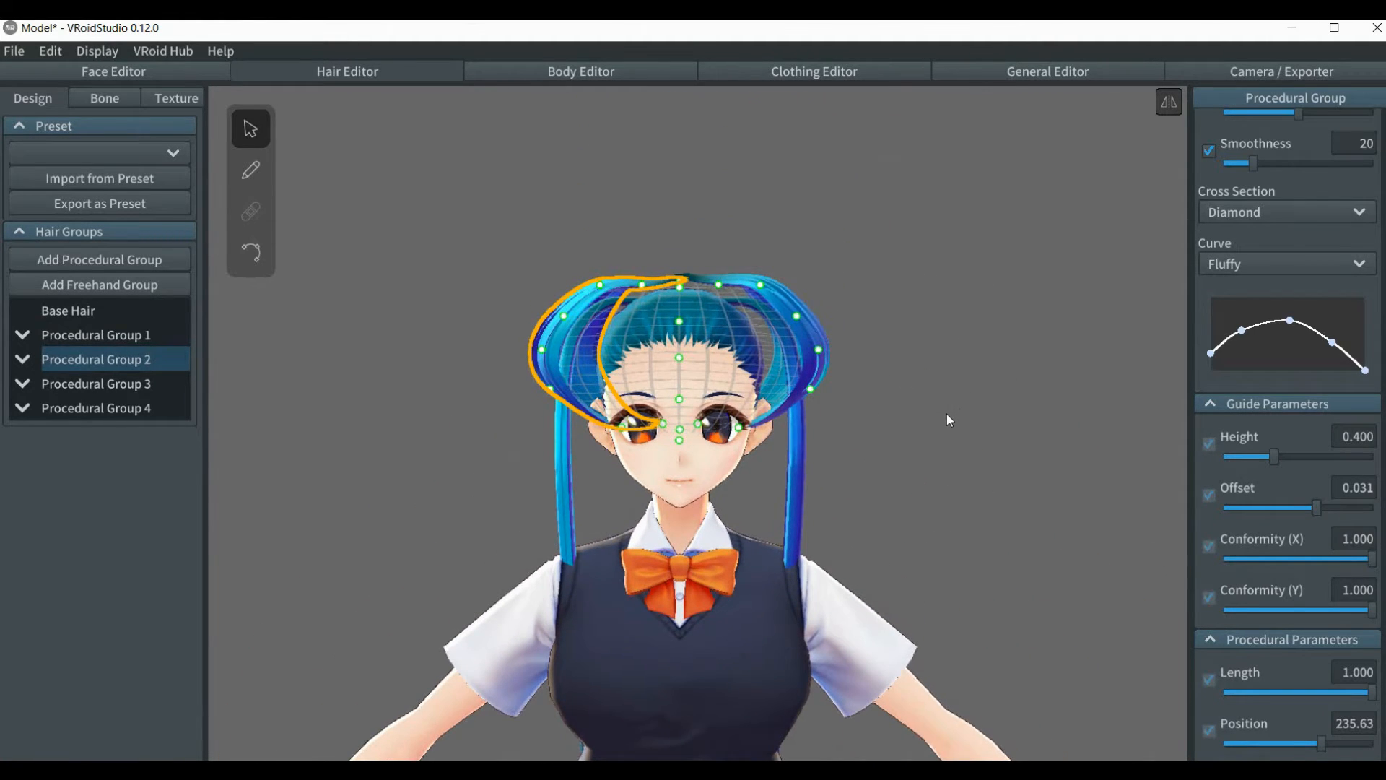
{"action": "scroll", "coordinate": [948, 418], "scroll_direction": "up", "scroll_amount": 2}
{"action": "left_click", "coordinate": [920, 422]}
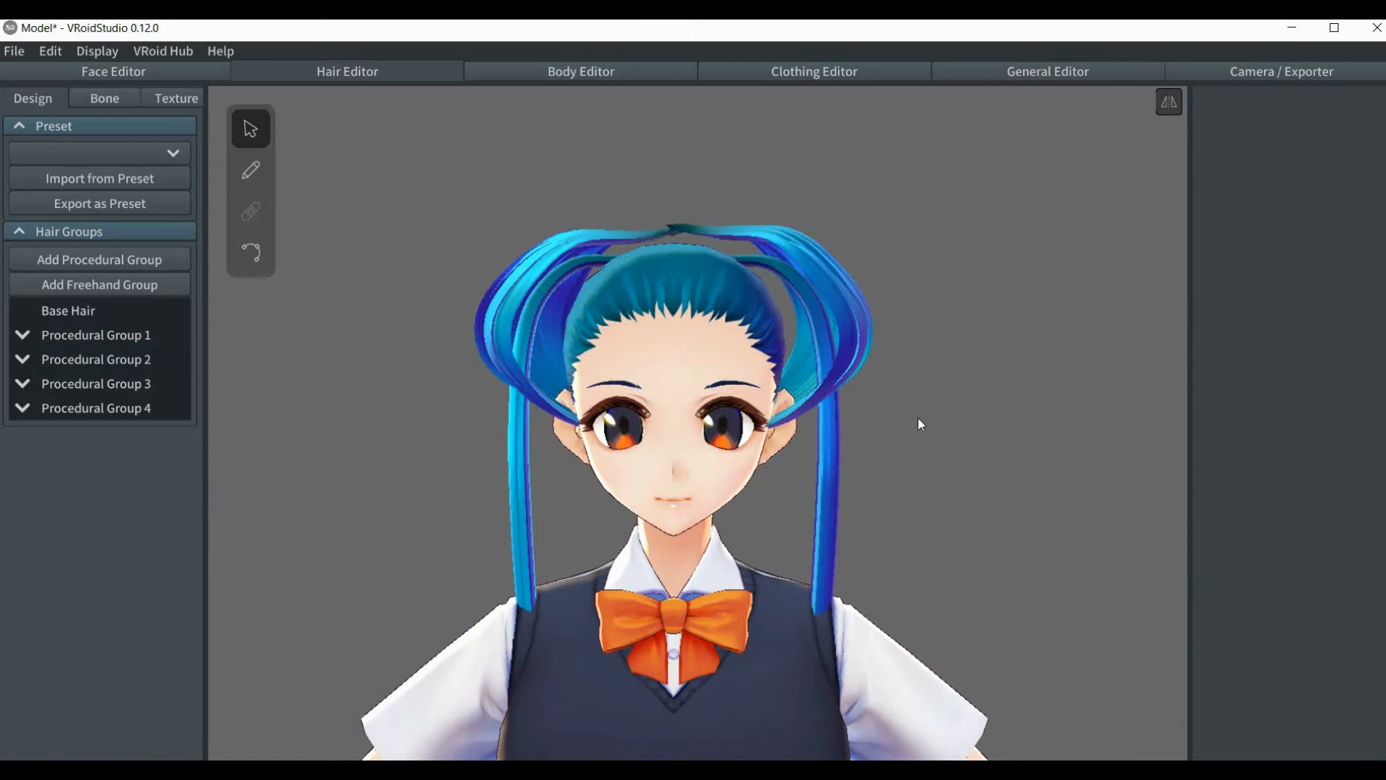
Lower Procedural Group 1's guide points at the crown and beside it to bring the strand roots down to the scalp.
{"action": "left_click", "coordinate": [777, 241]}
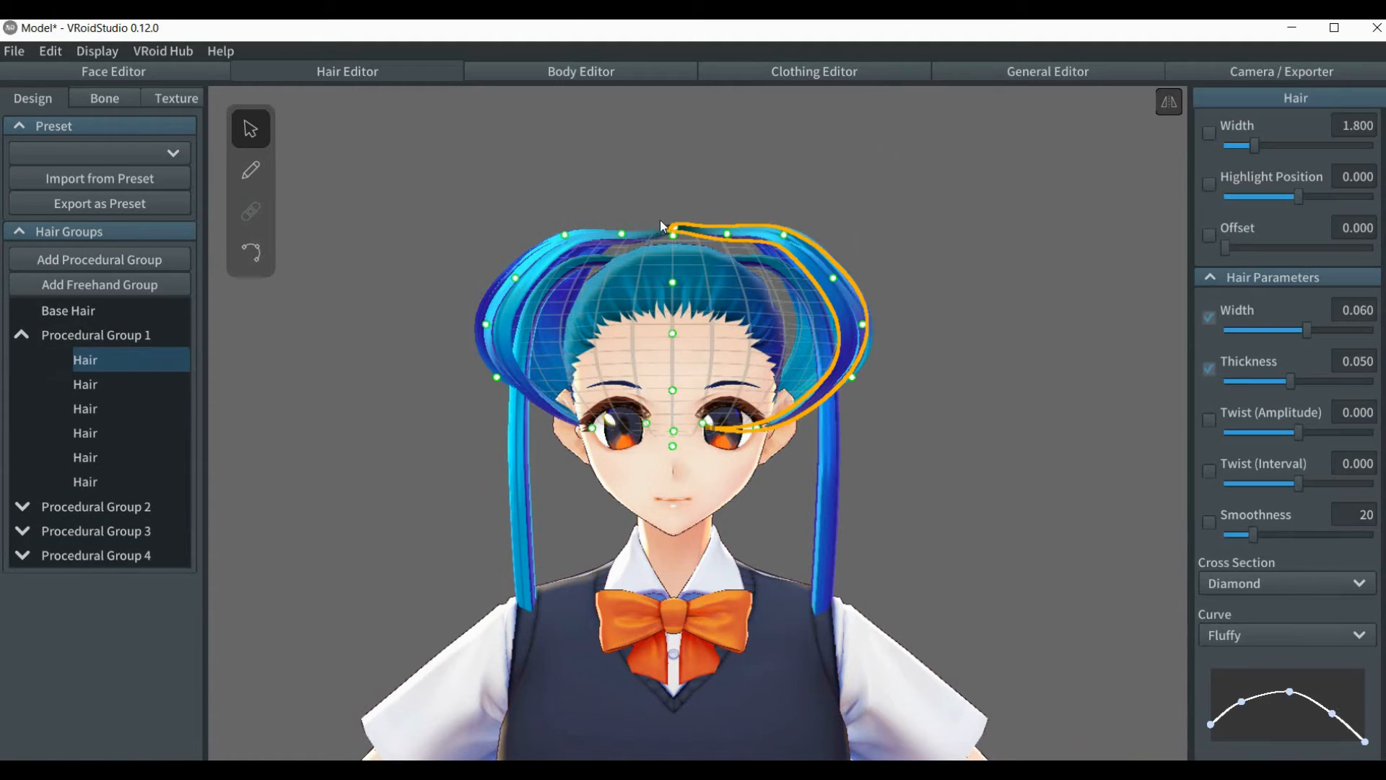
{"action": "left_click_drag", "start_coordinate": [676, 232], "coordinate": [680, 275]}
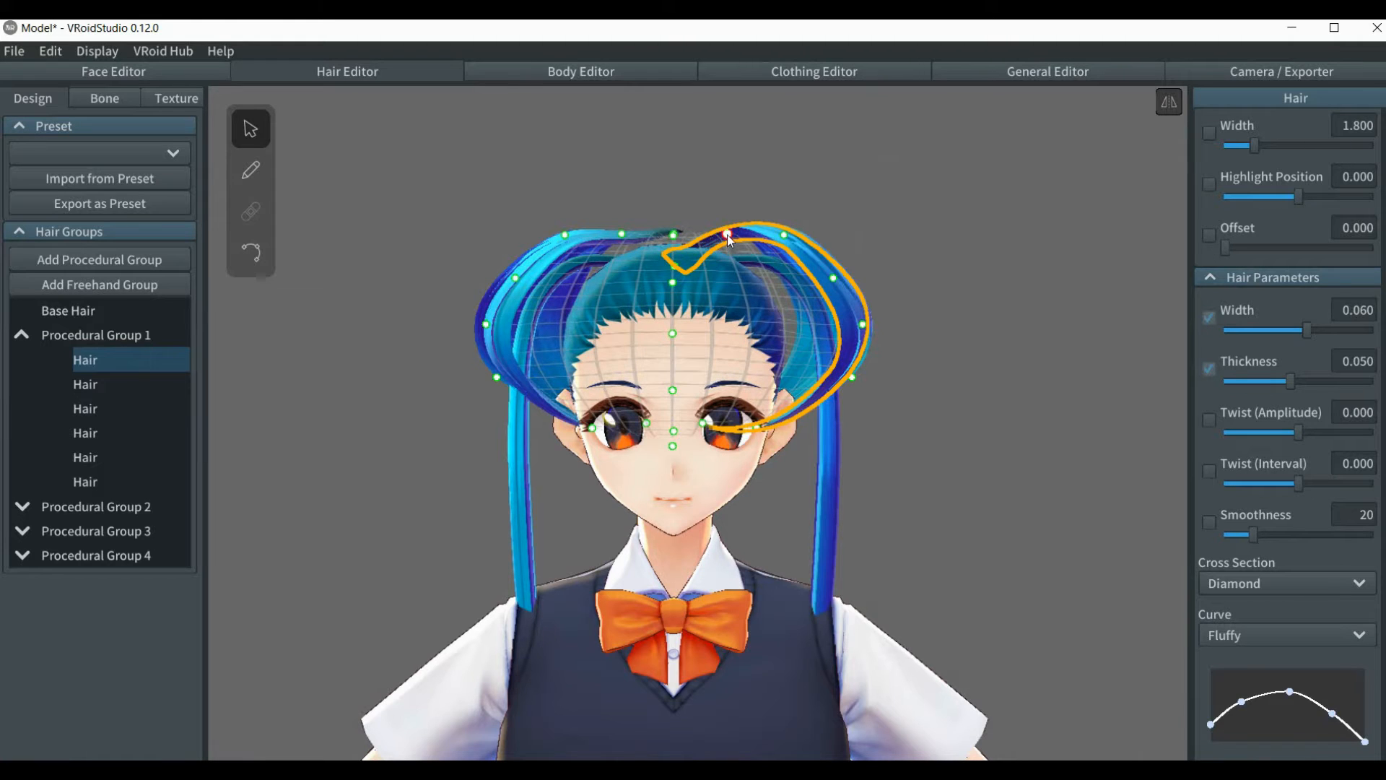
{"action": "left_click_drag", "start_coordinate": [726, 235], "coordinate": [725, 251]}
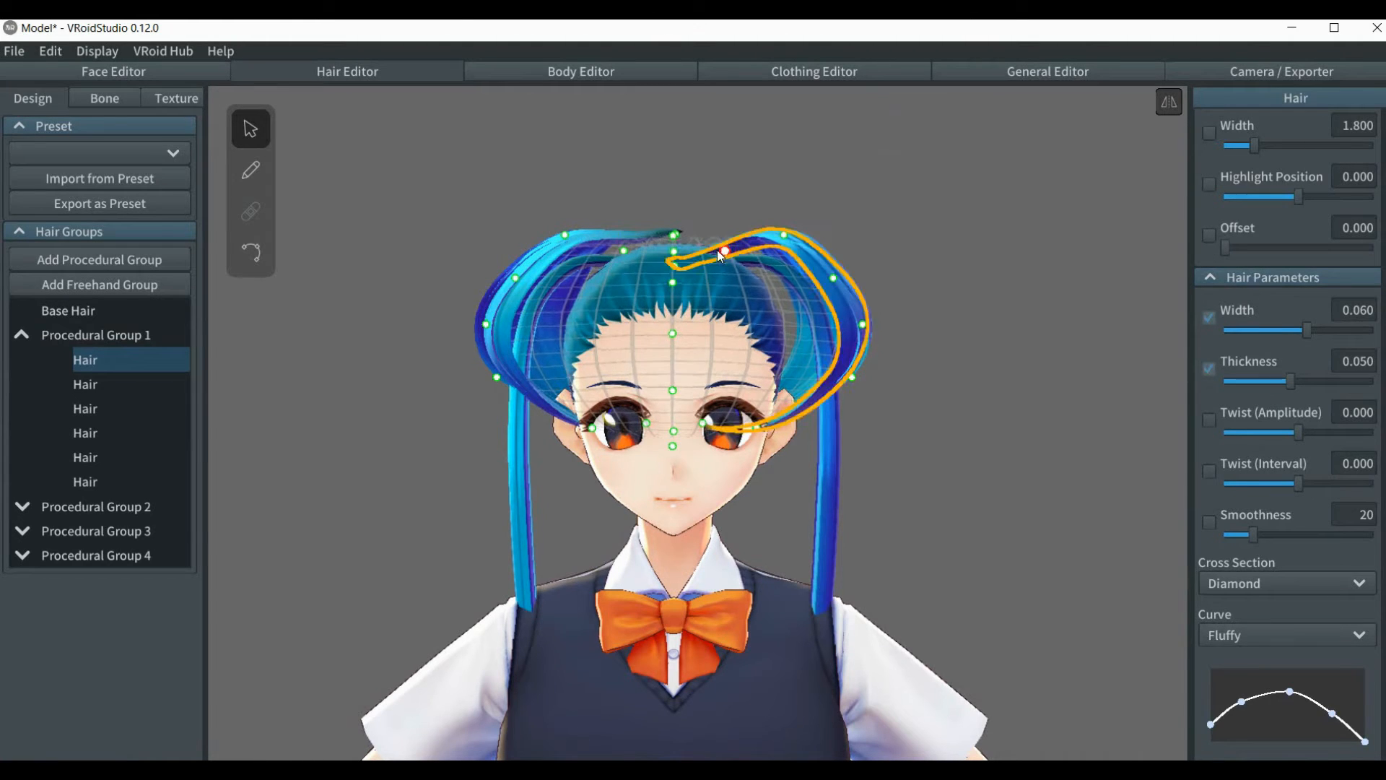
Lower Procedural Group 2's upper guide points at the crown to match the other side, and check the hair from behind.
{"action": "left_click", "coordinate": [649, 234]}
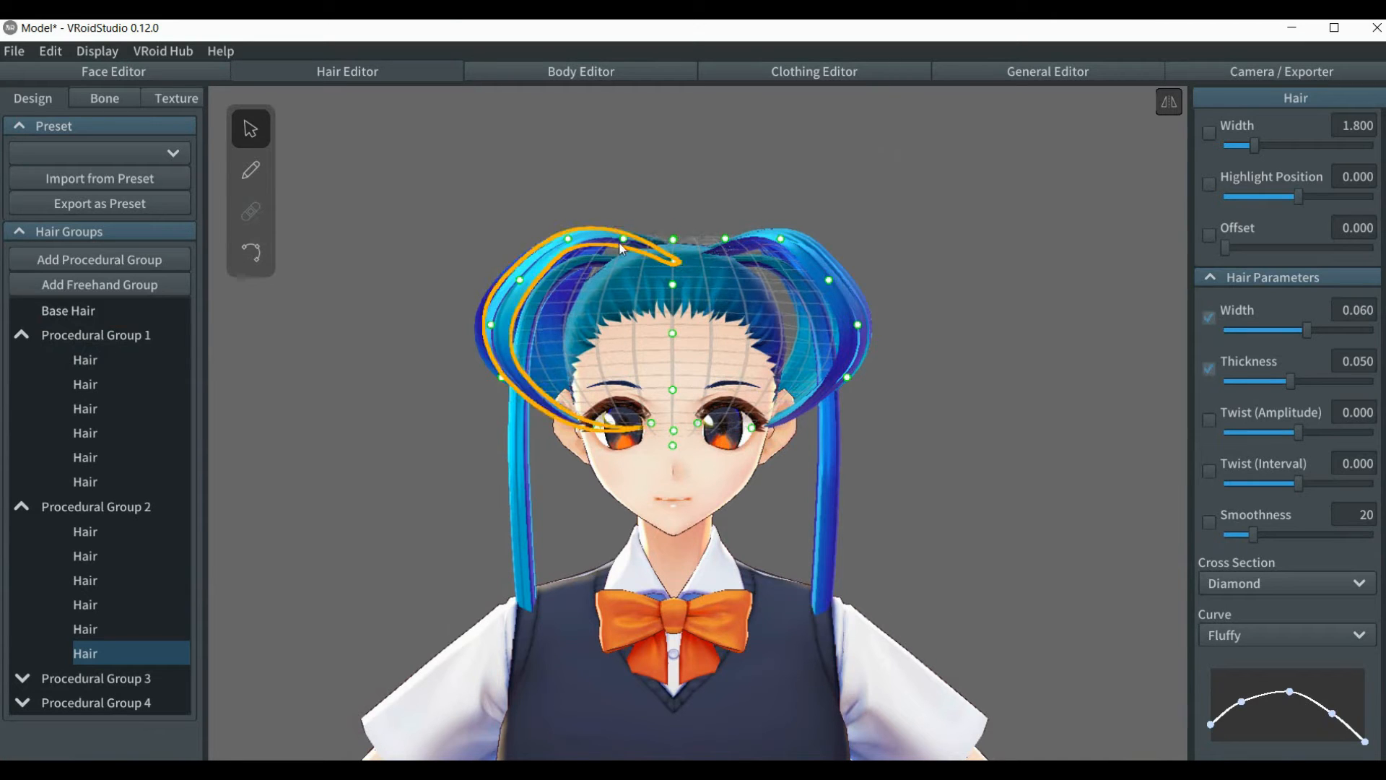
{"action": "left_click_drag", "start_coordinate": [627, 243], "coordinate": [626, 253]}
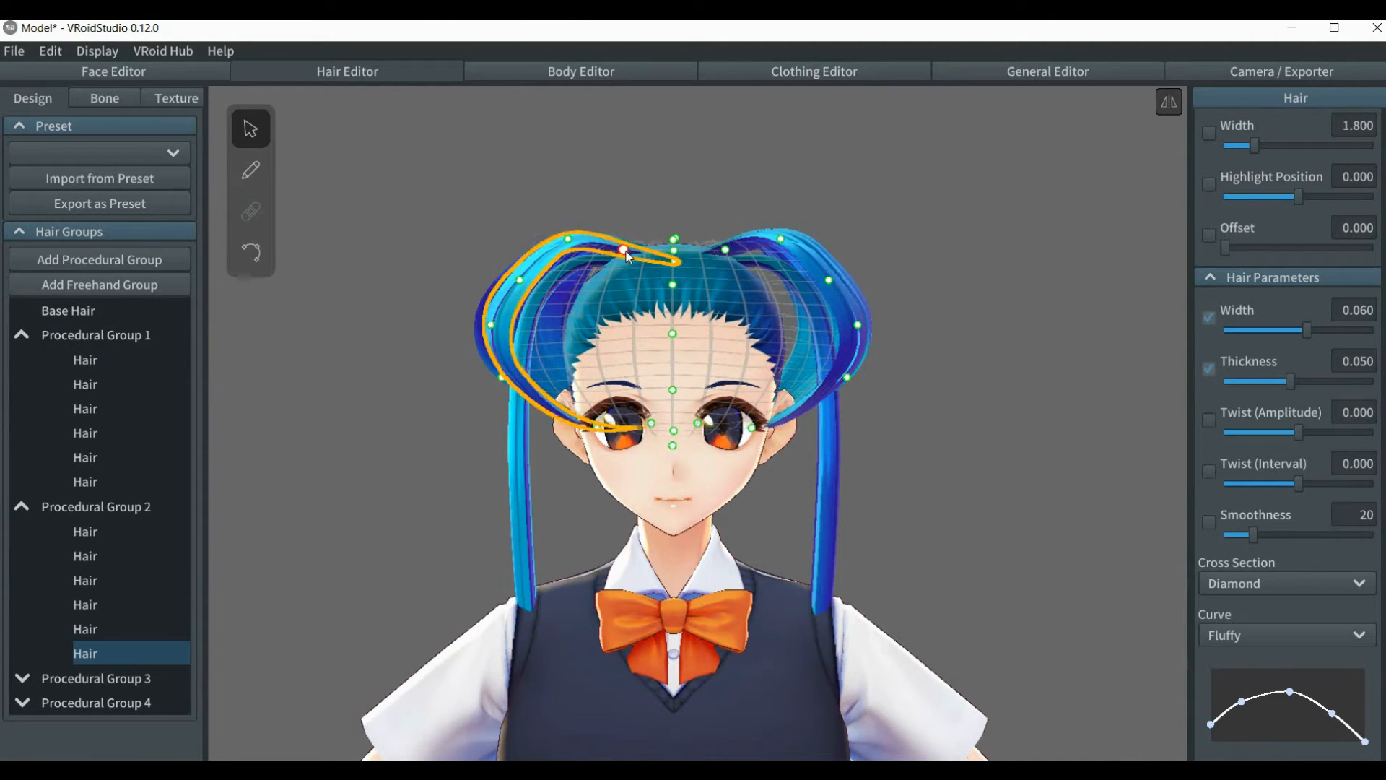
{"action": "left_click", "coordinate": [900, 411]}
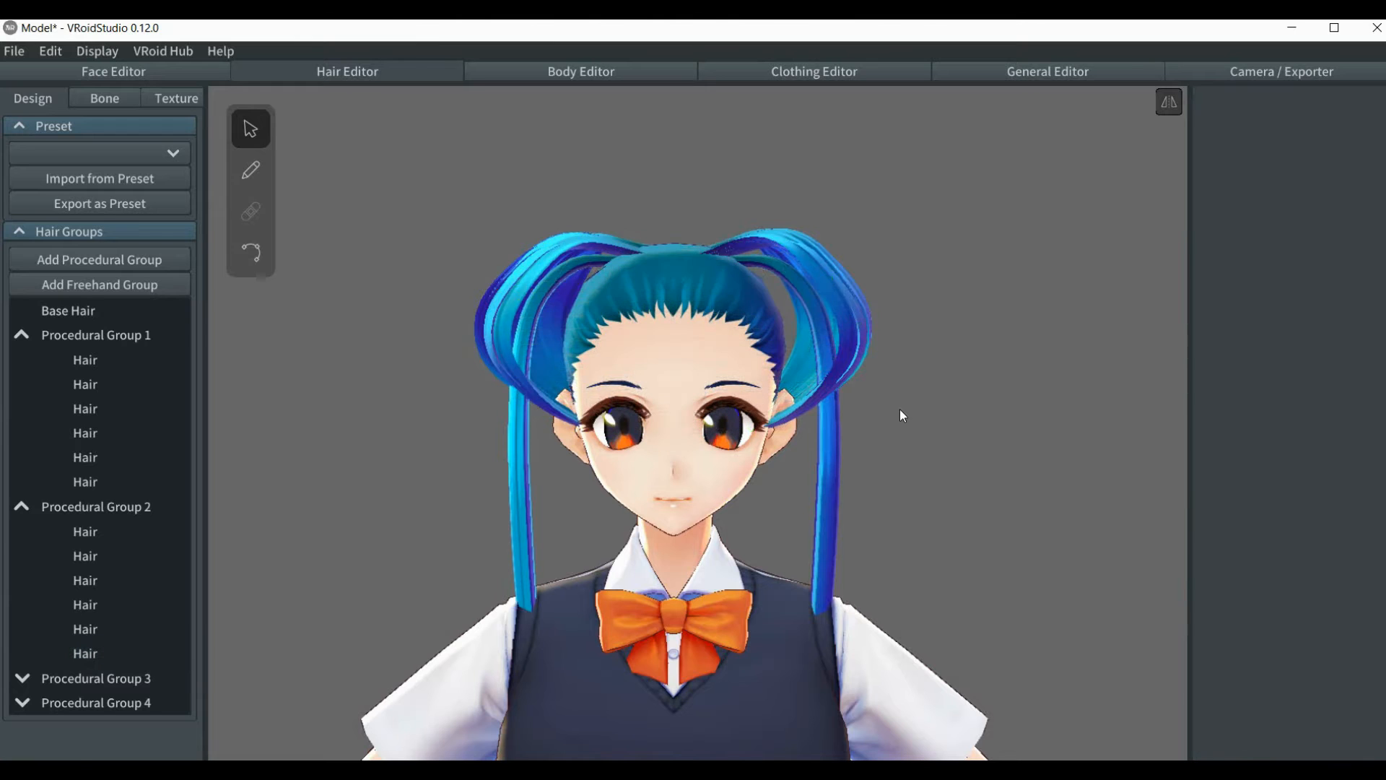
{"action": "right_click_drag", "start_coordinate": [899, 409], "coordinate": [743, 407]}
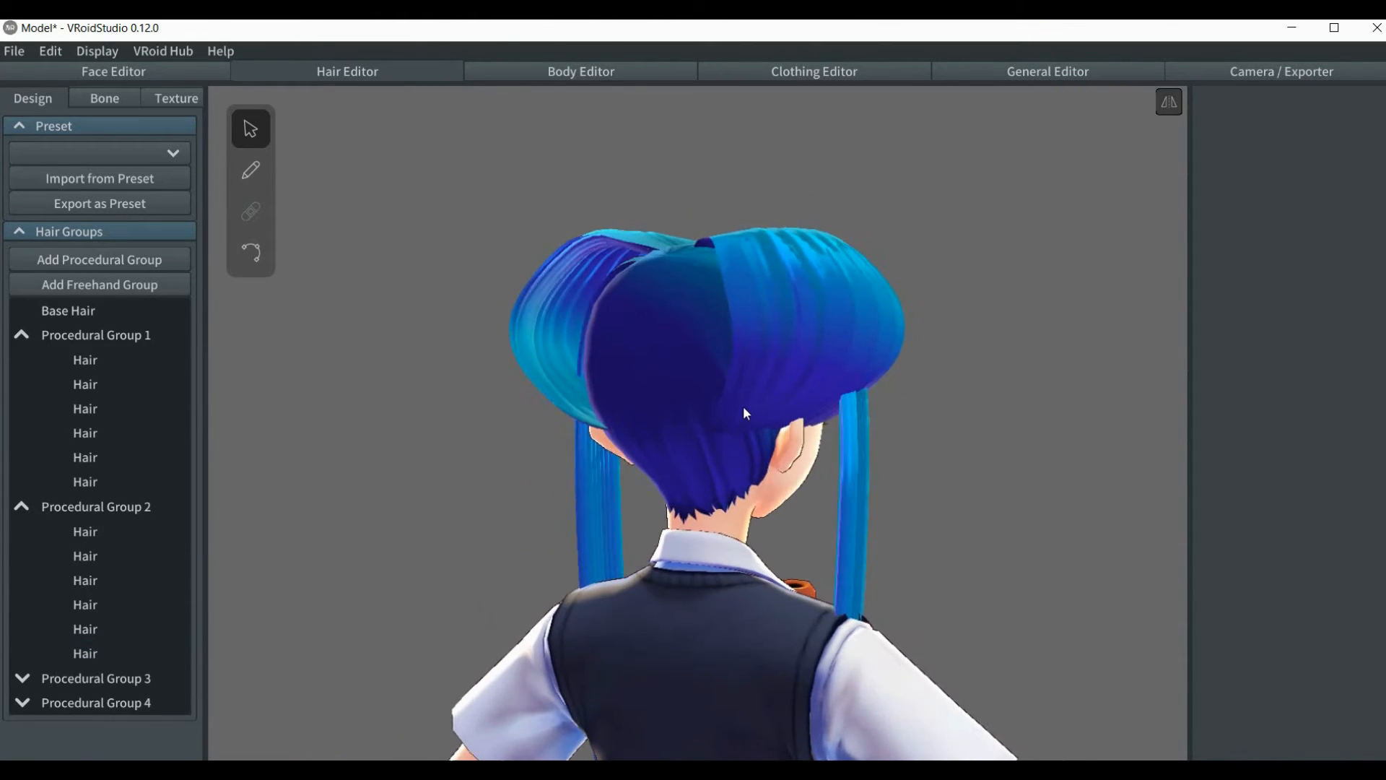
{"action": "right_click_drag", "start_coordinate": [455, 383], "coordinate": [544, 390]}
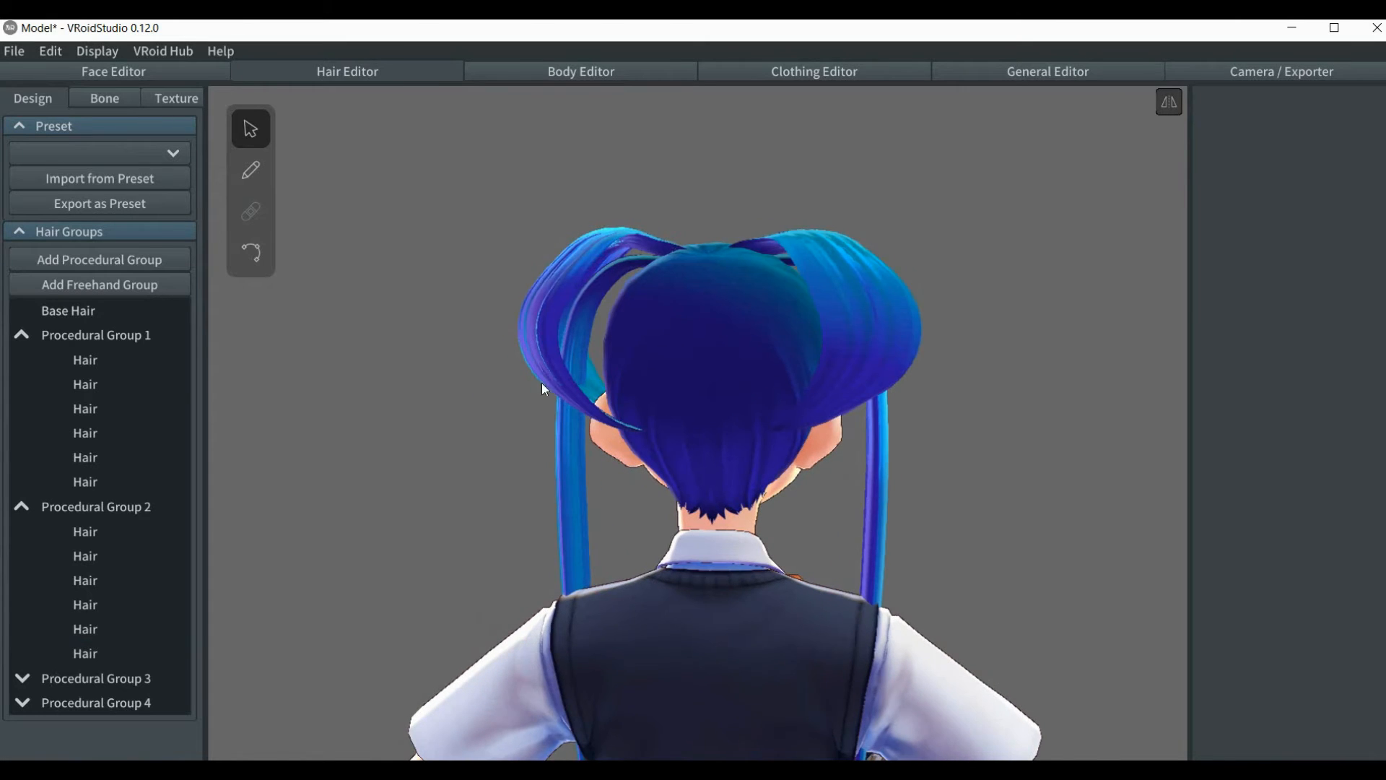
Collapse the hair lists of Procedural Group 1 and Procedural Group 2.
{"action": "key", "text": "ctrl"}
{"action": "key", "text": "ctrl"}
{"action": "key", "text": "ctrl"}
{"action": "right_click_drag", "start_coordinate": [417, 436], "coordinate": [549, 451]}
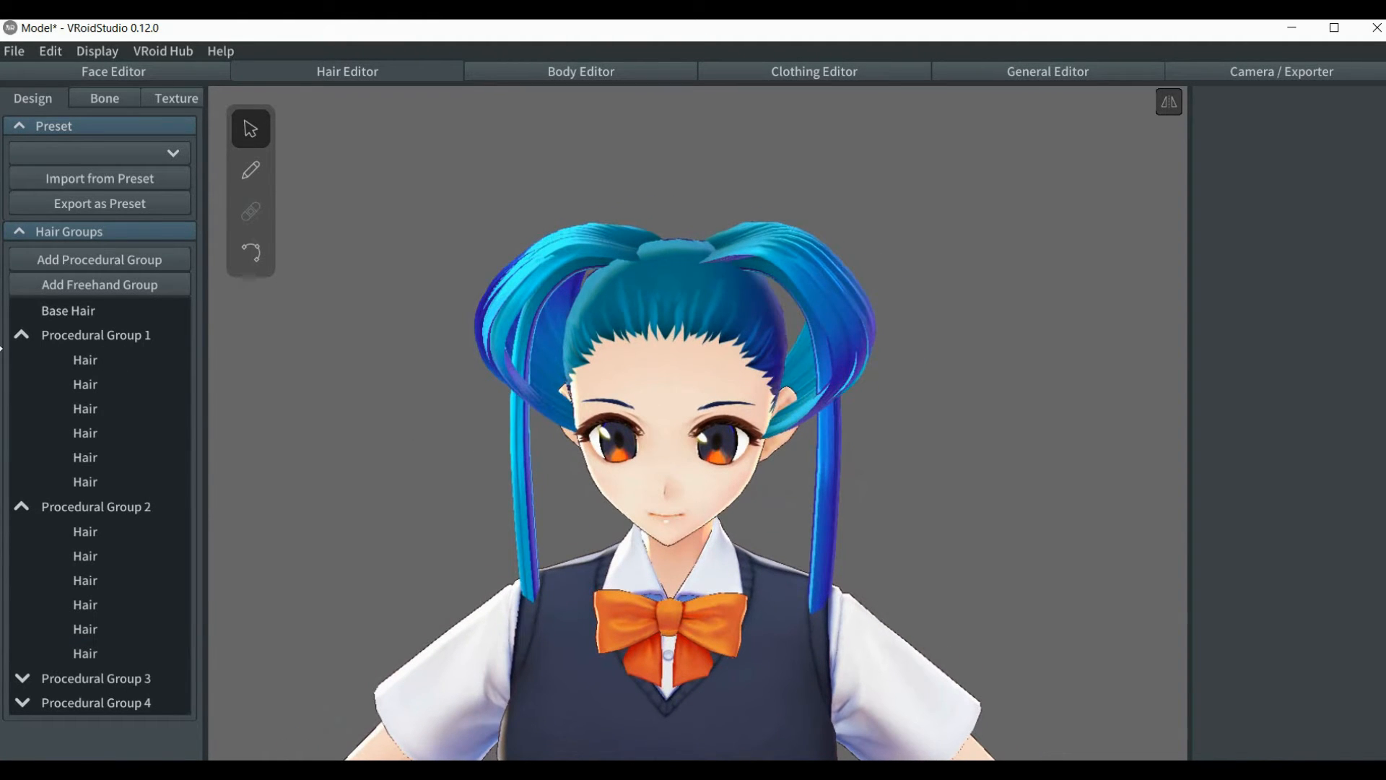
{"action": "left_click", "coordinate": [22, 335]}
{"action": "left_click", "coordinate": [21, 358]}
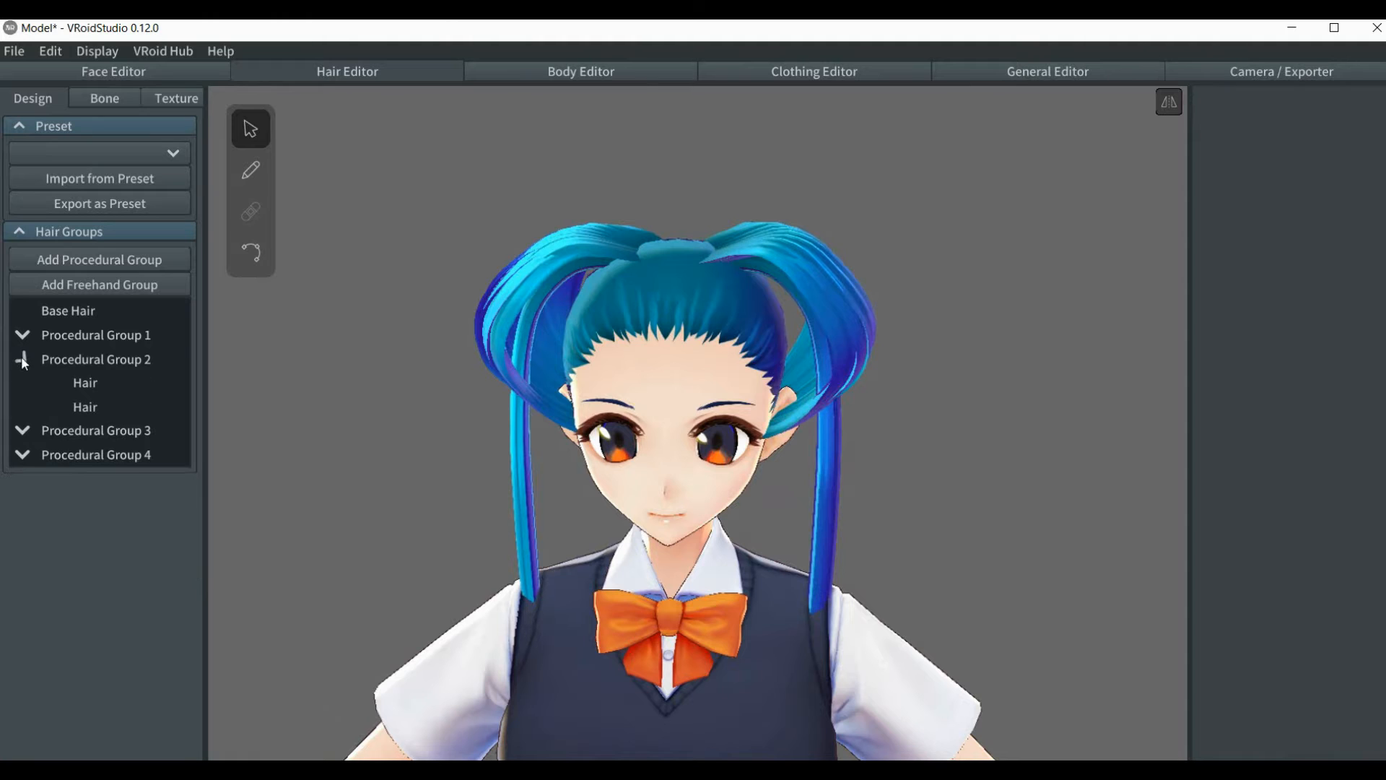
Clone Procedural Group 1 and set the copy's guide Offset to 0.008 to form an inner hair layer.
{"action": "left_click", "coordinate": [85, 336]}
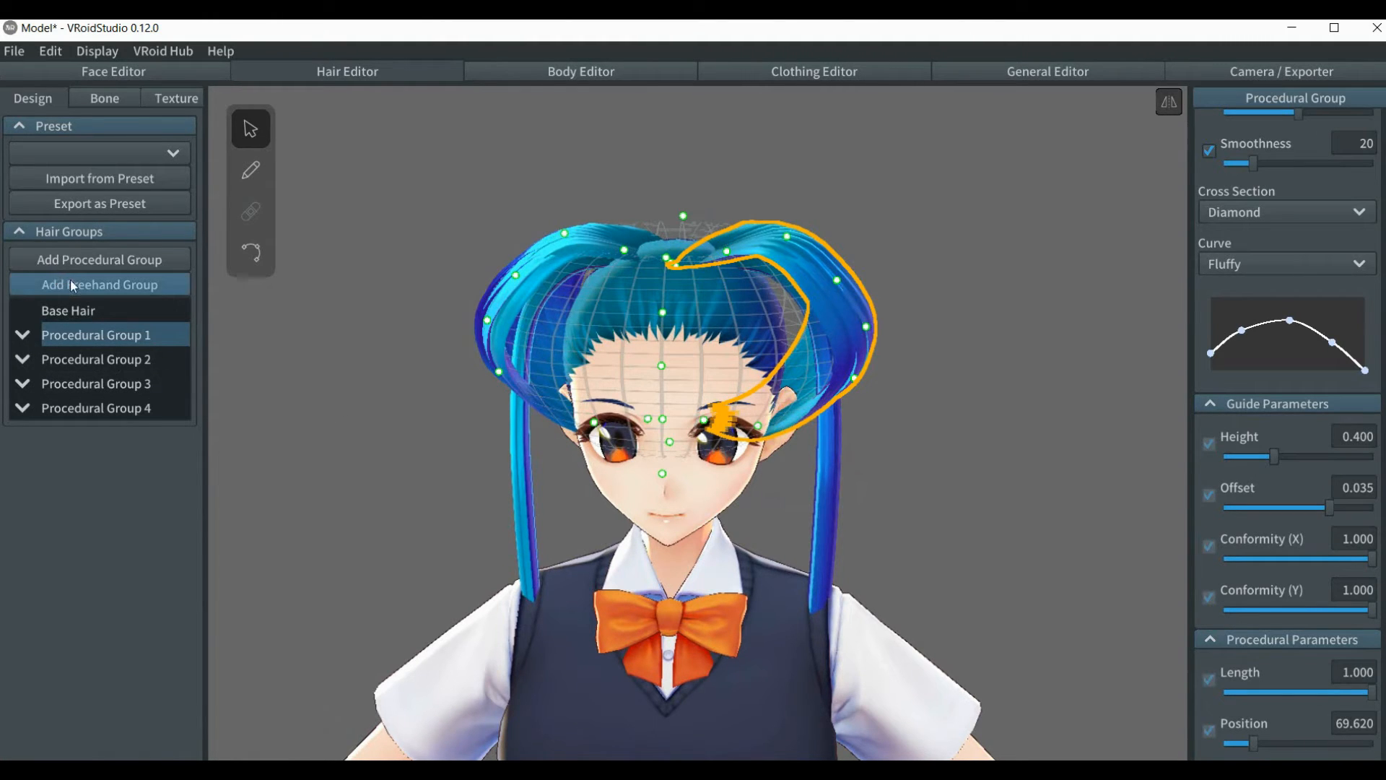
{"action": "right_click", "coordinate": [97, 337]}
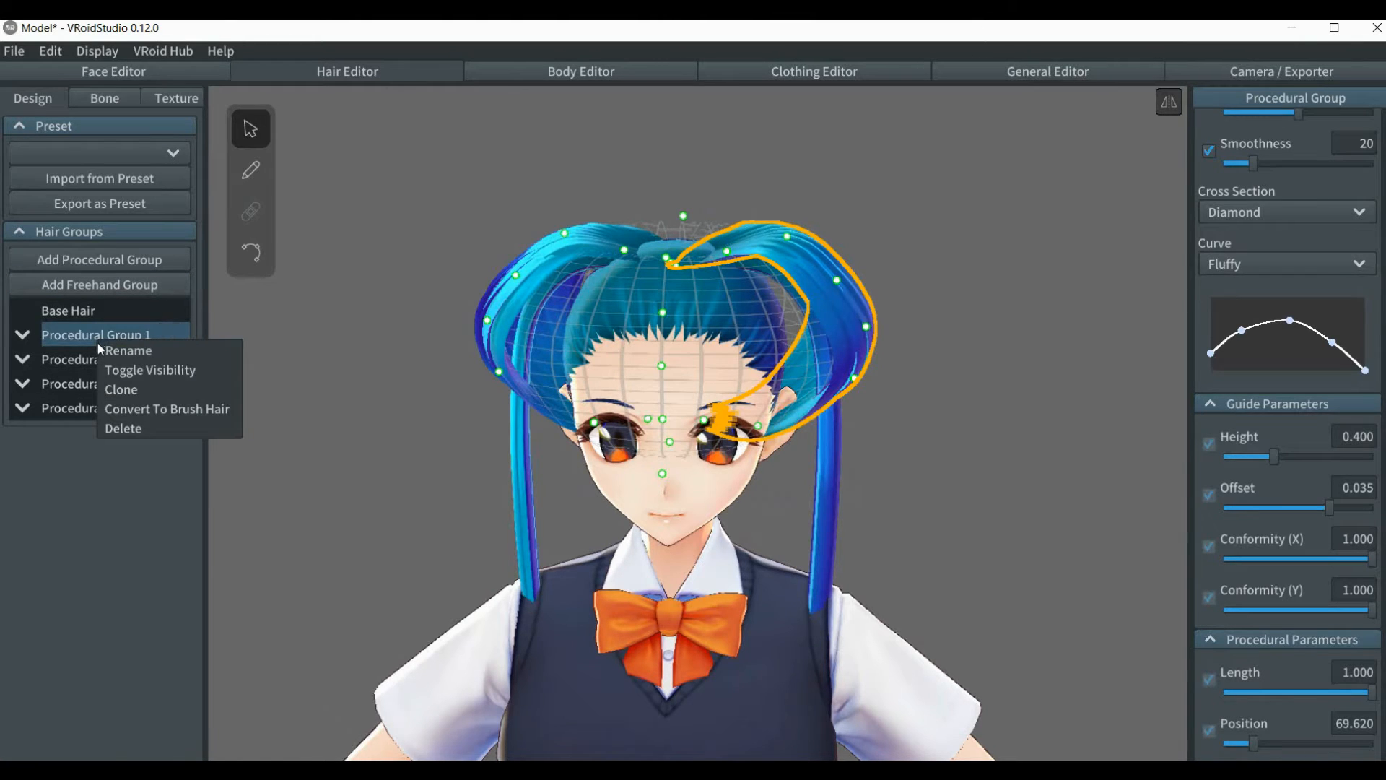
{"action": "left_click", "coordinate": [121, 390]}
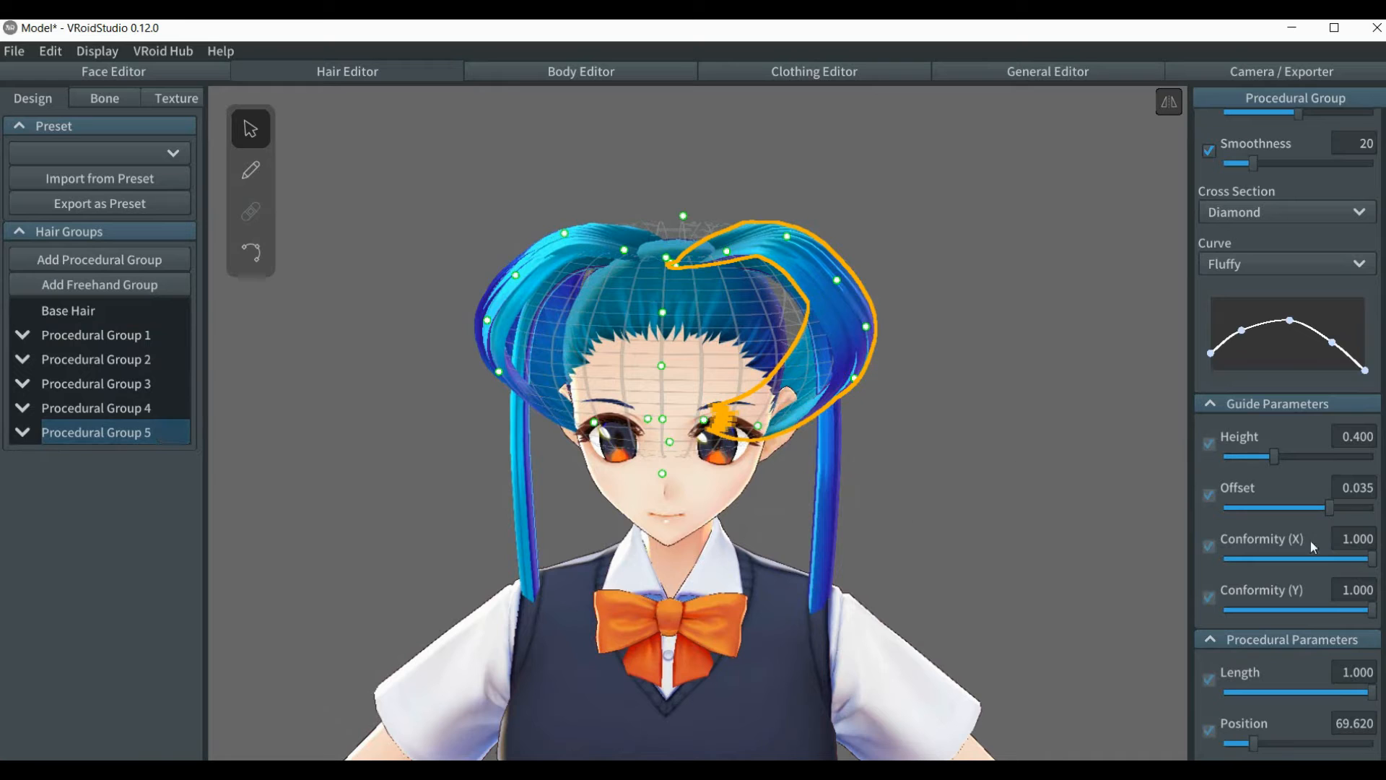
{"action": "left_click_drag", "start_coordinate": [1330, 511], "coordinate": [1267, 515]}
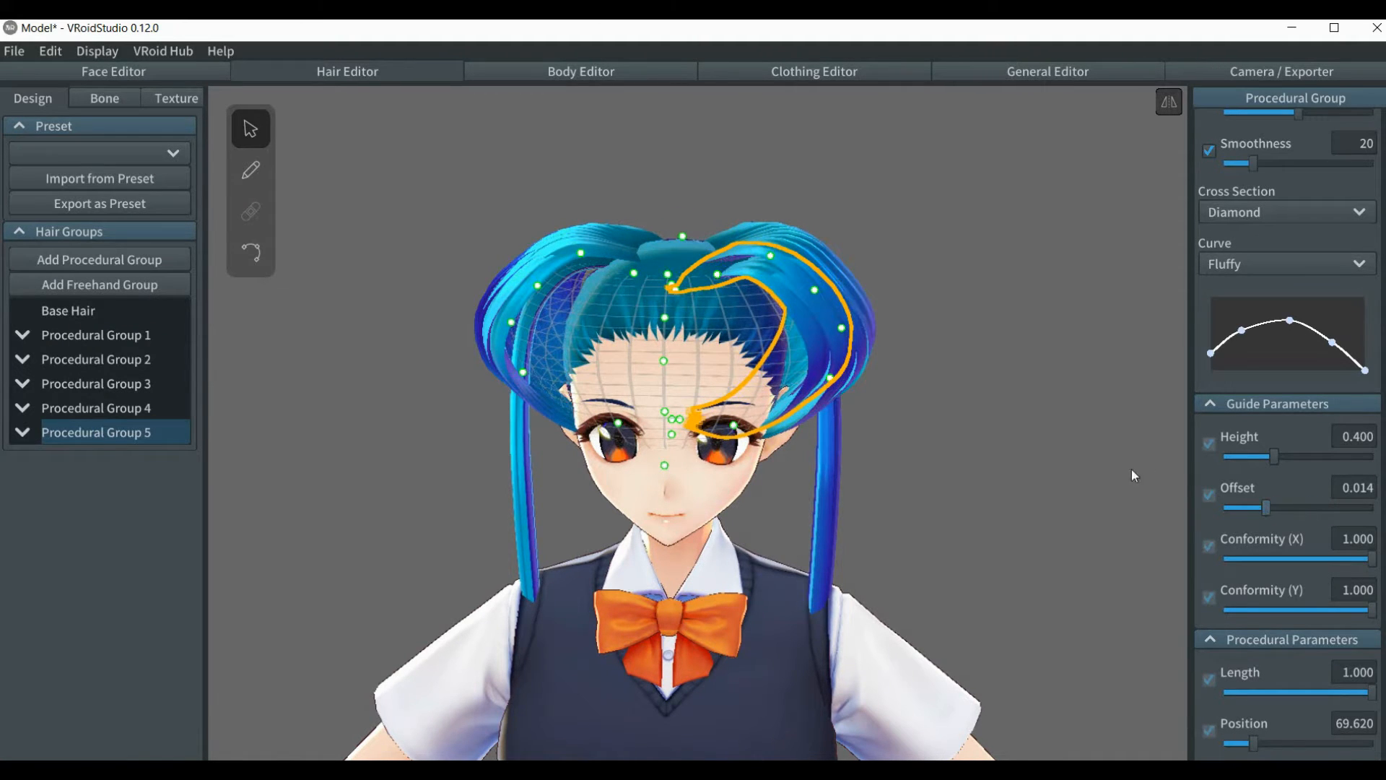
{"action": "right_click_drag", "start_coordinate": [1121, 469], "coordinate": [1126, 464]}
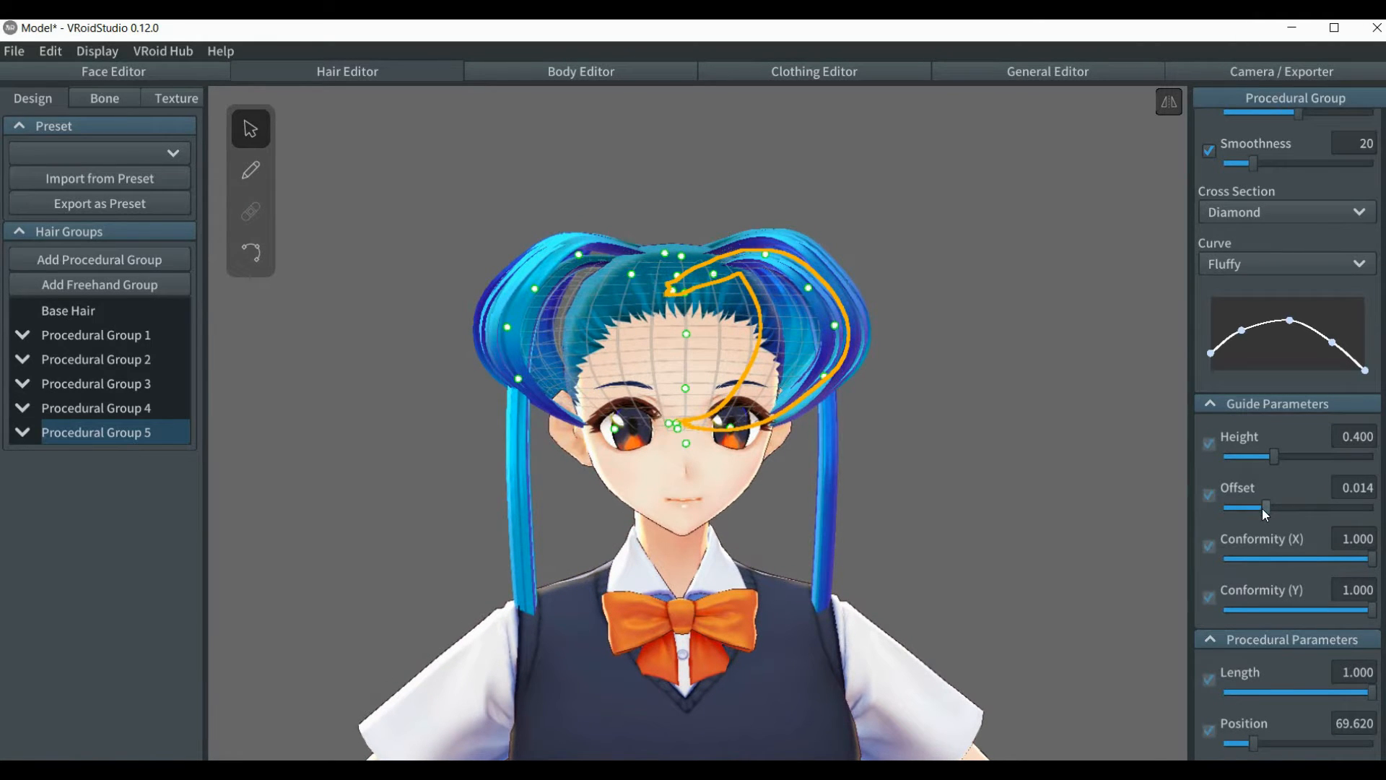
{"action": "left_click_drag", "start_coordinate": [1265, 511], "coordinate": [1247, 508]}
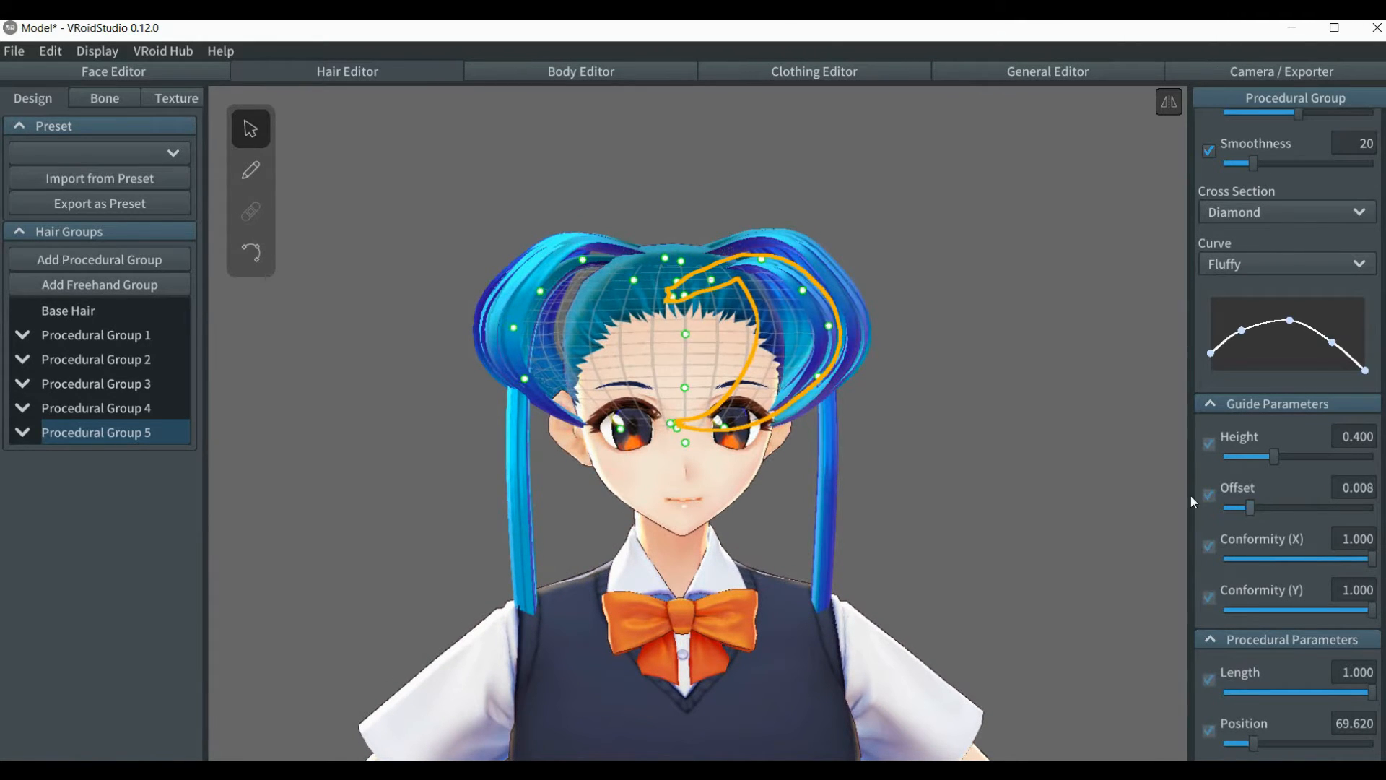
{"action": "left_click", "coordinate": [990, 454]}
{"action": "mouse_move", "coordinate": [962, 455]}
{"action": "right_mouse_down"}
{"action": "mouse_move", "coordinate": [825, 439]}
{"action": "mouse_move", "coordinate": [807, 451]}
{"action": "mouse_move", "coordinate": [970, 459]}
{"action": "right_mouse_up"}
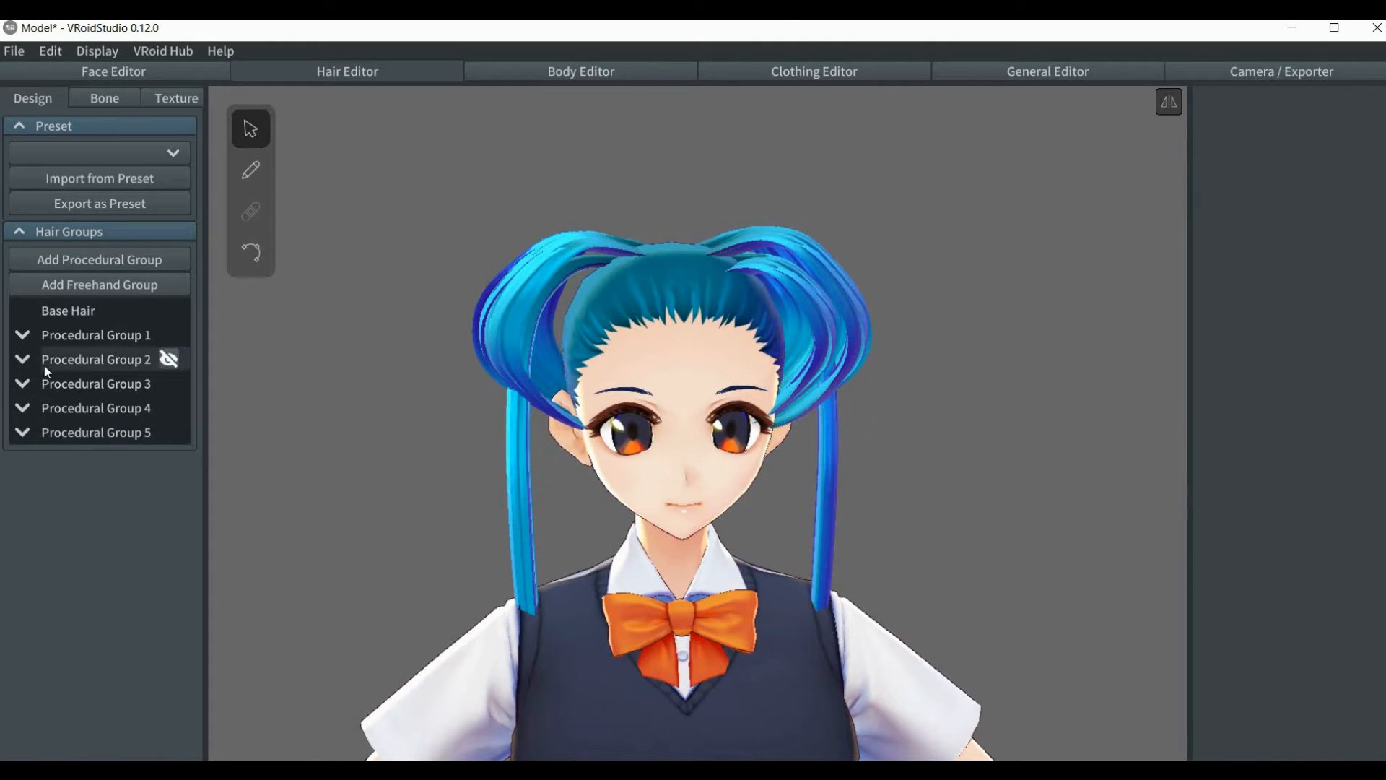
Clone Procedural Group 2 and set the copy's guide Offset to 0.008 to match Procedural Group 5.
{"action": "right_click", "coordinate": [105, 380]}
{"action": "left_click", "coordinate": [101, 365]}
{"action": "right_click", "coordinate": [101, 365]}
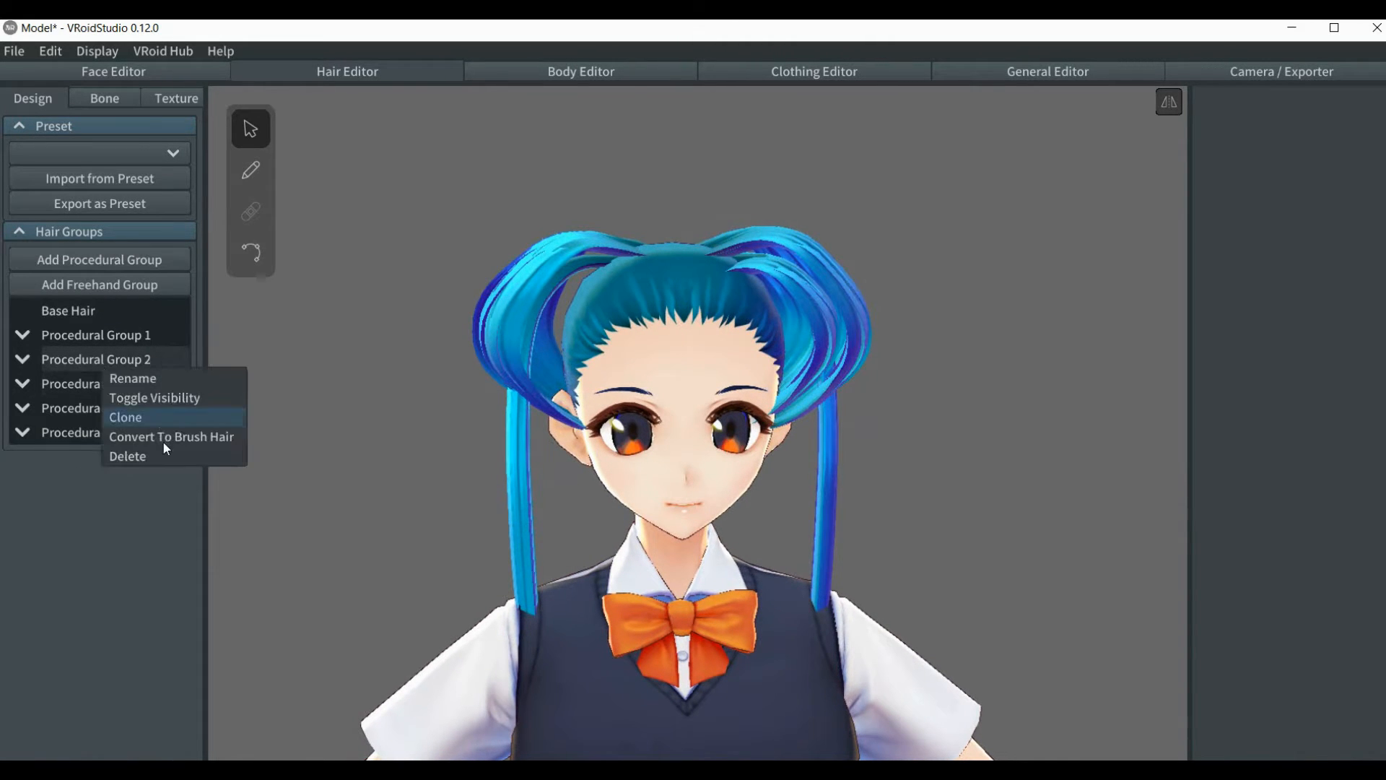
{"action": "left_click", "coordinate": [127, 414]}
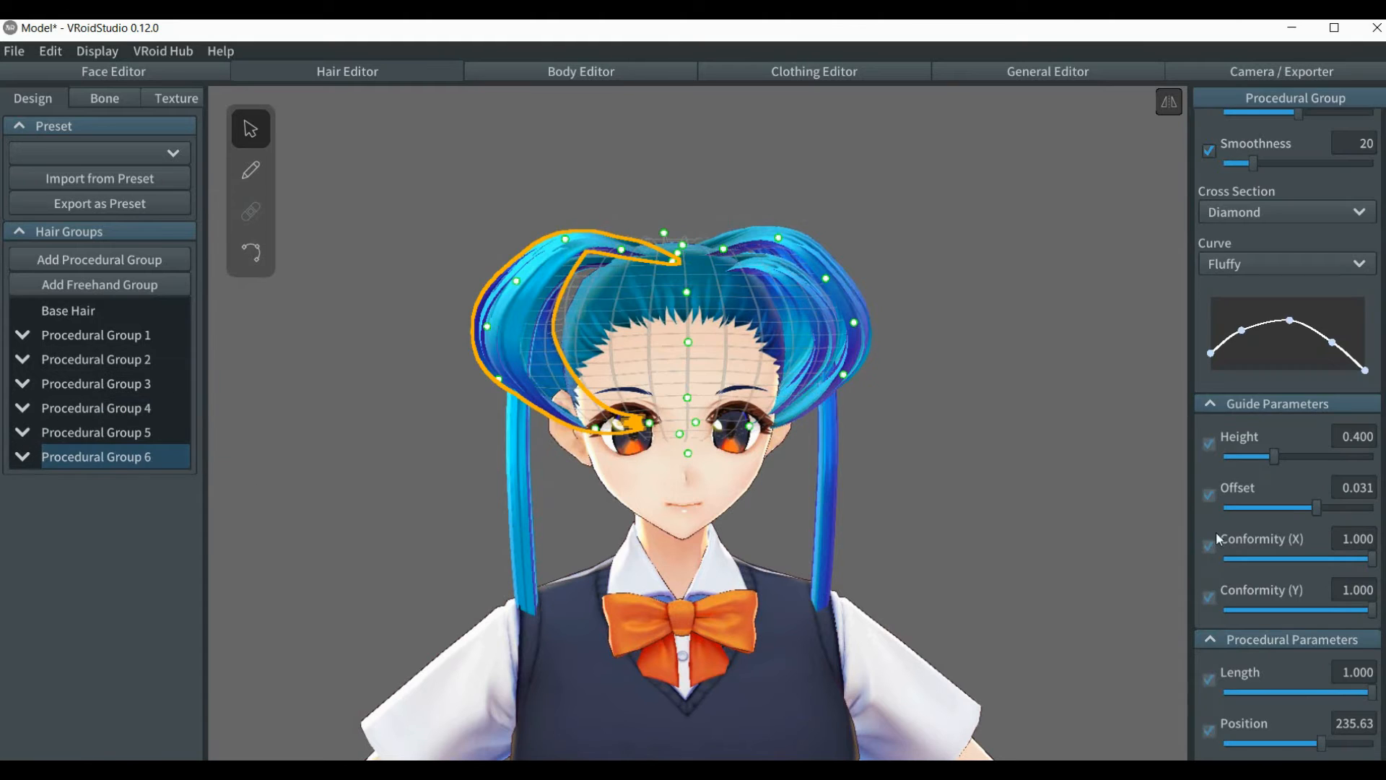
{"action": "left_click_drag", "start_coordinate": [1316, 508], "coordinate": [1237, 517]}
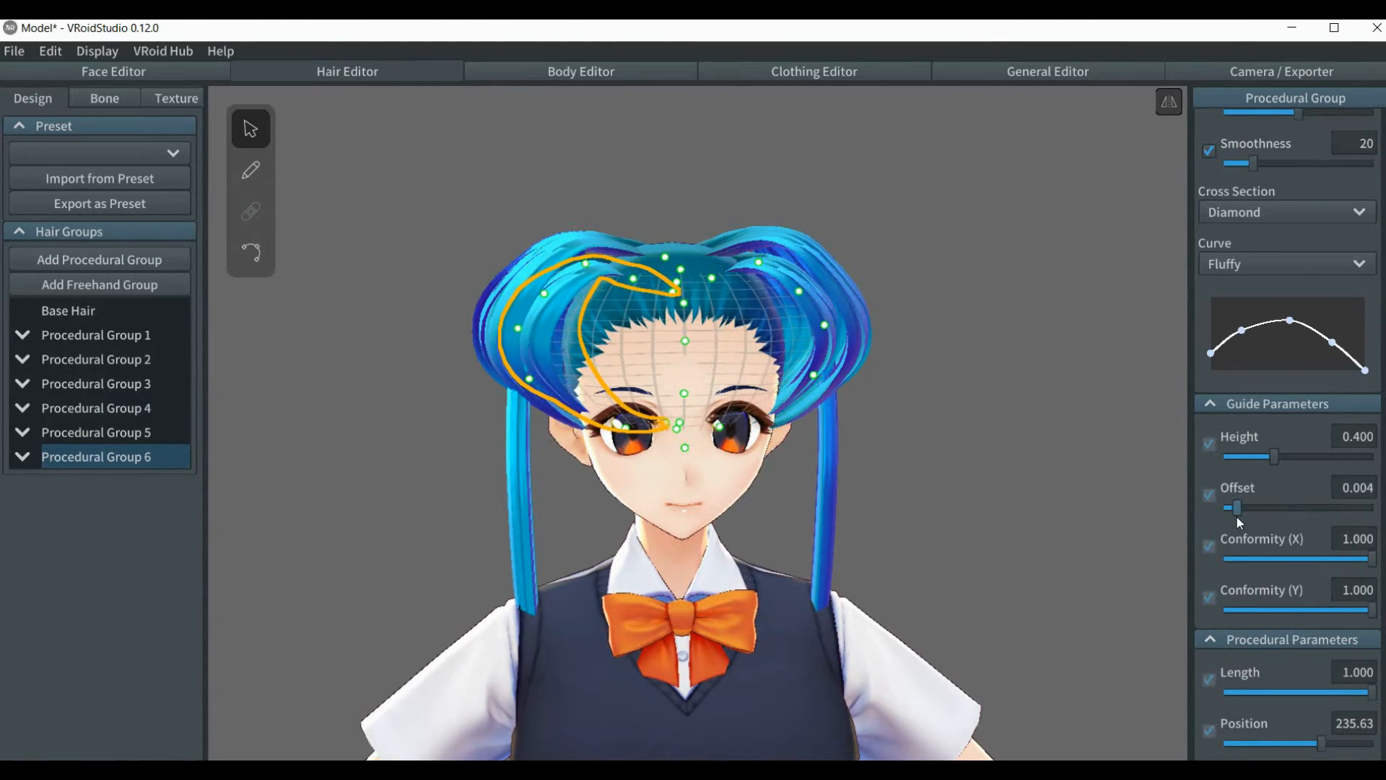
{"action": "left_click", "coordinate": [141, 432]}
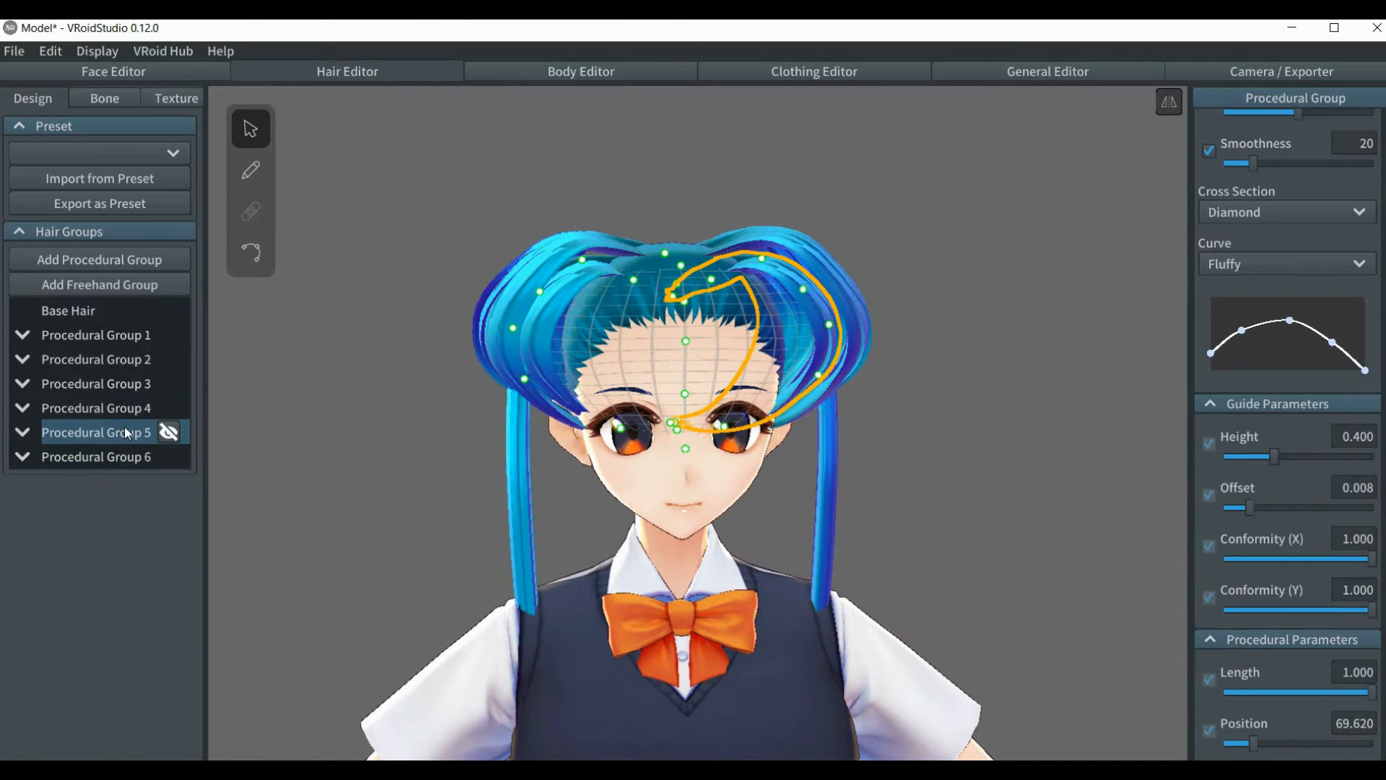
{"action": "left_click", "coordinate": [117, 456]}
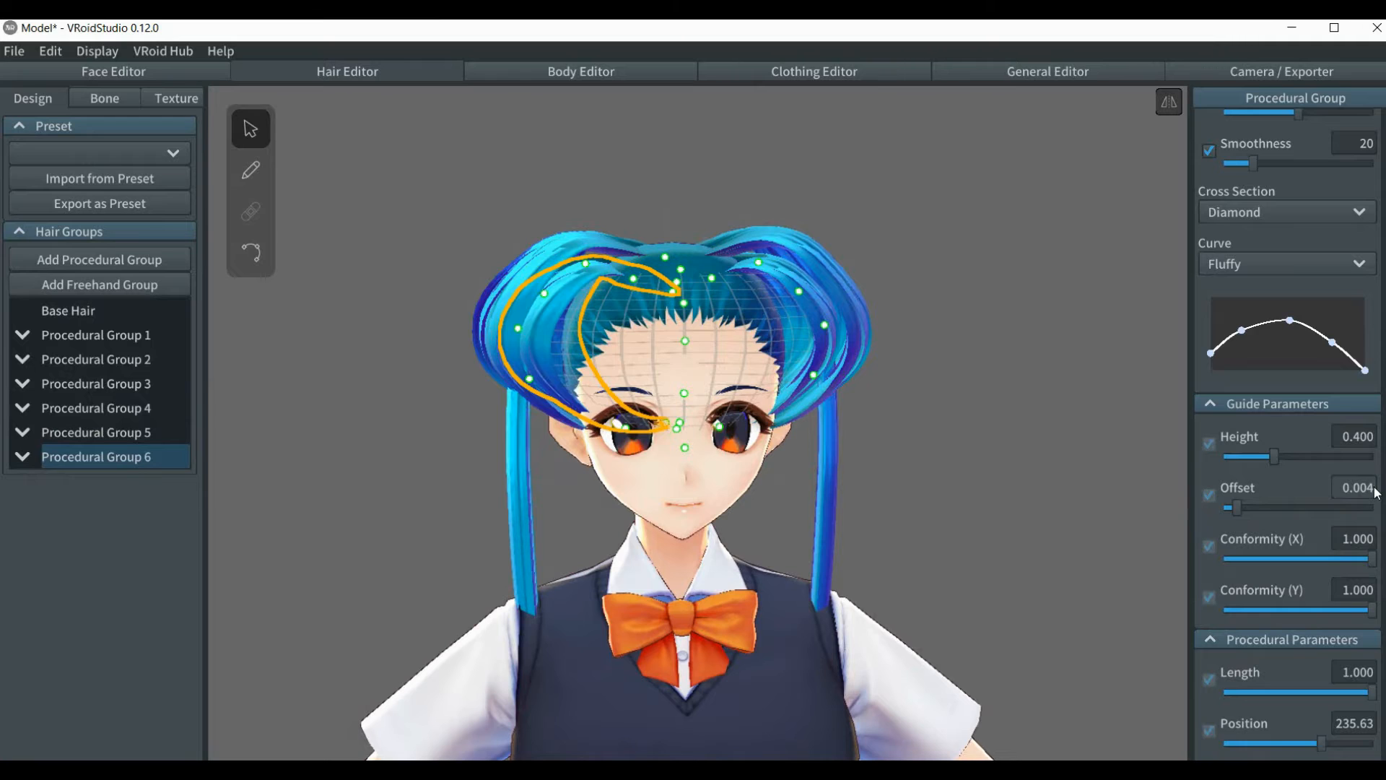
{"action": "key", "text": "BackSpace"}
{"action": "type", "text": "8"}
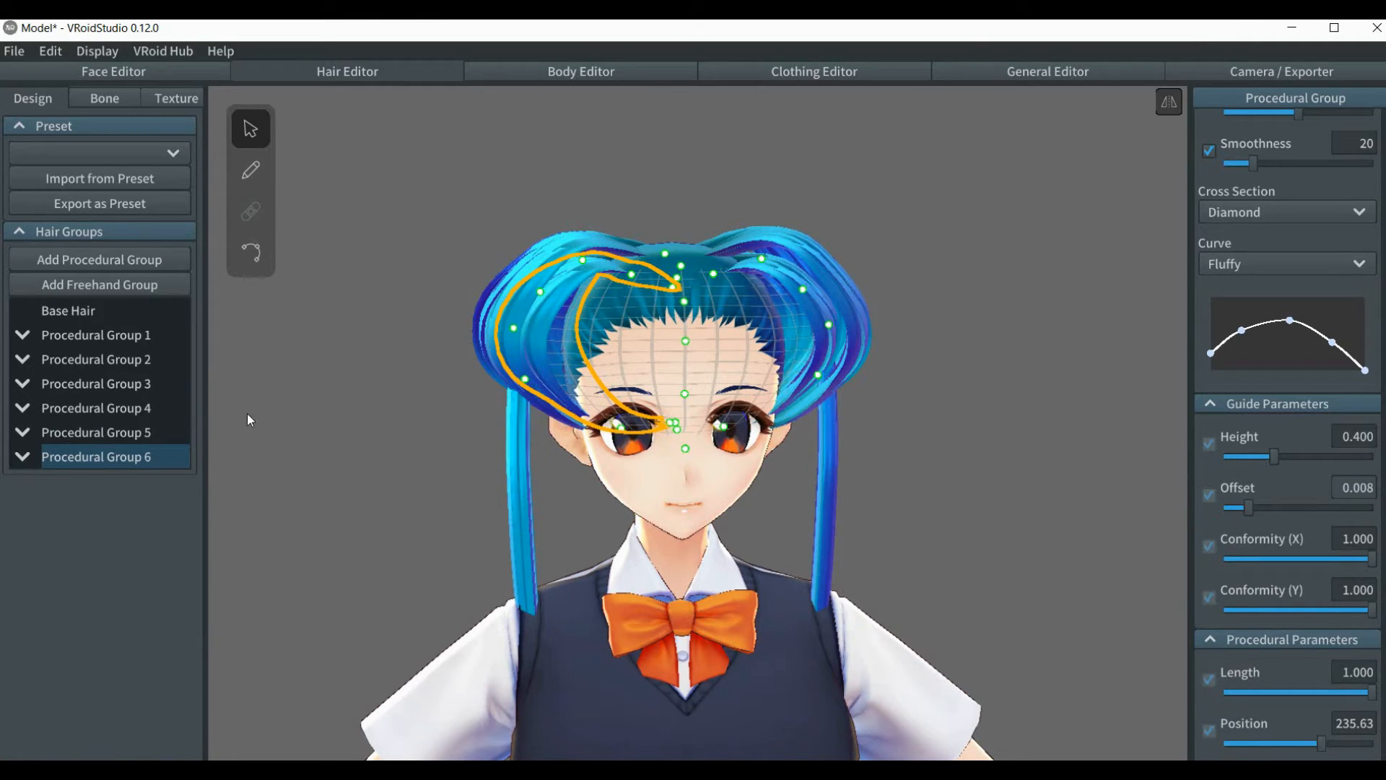
Clone Procedural Group 6 and convert the copy to brush hair.
{"action": "mouse_move", "coordinate": [81, 462]}
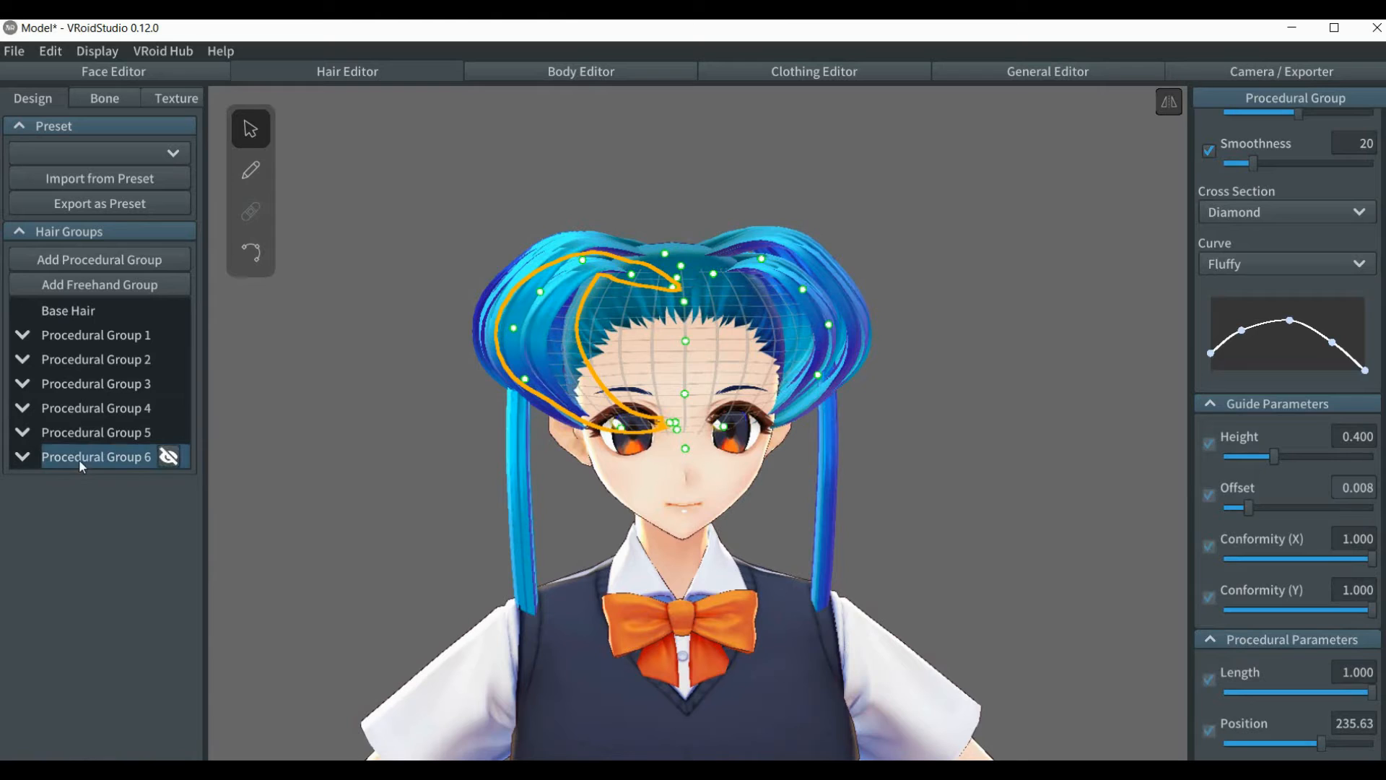
{"action": "right_click", "coordinate": [81, 454]}
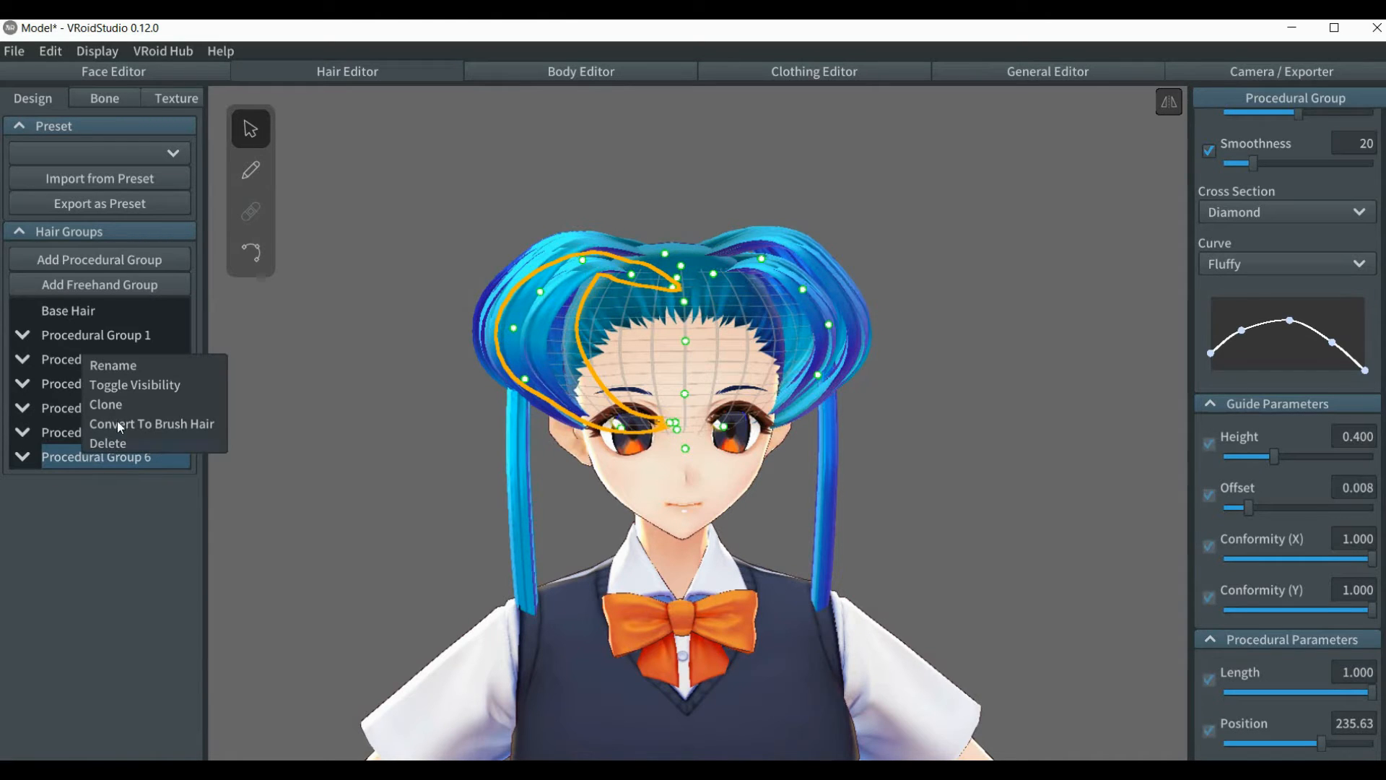
{"action": "left_click", "coordinate": [132, 405]}
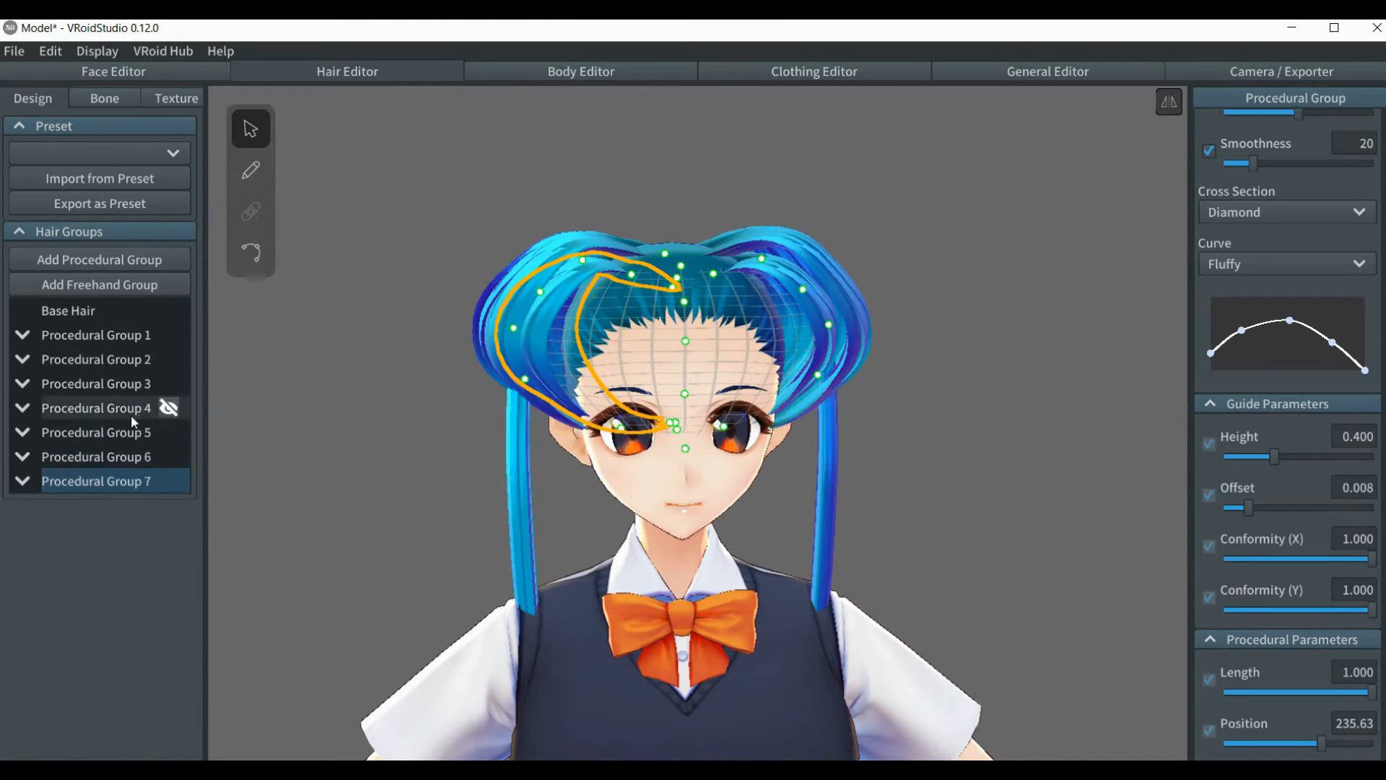
{"action": "right_click", "coordinate": [75, 487]}
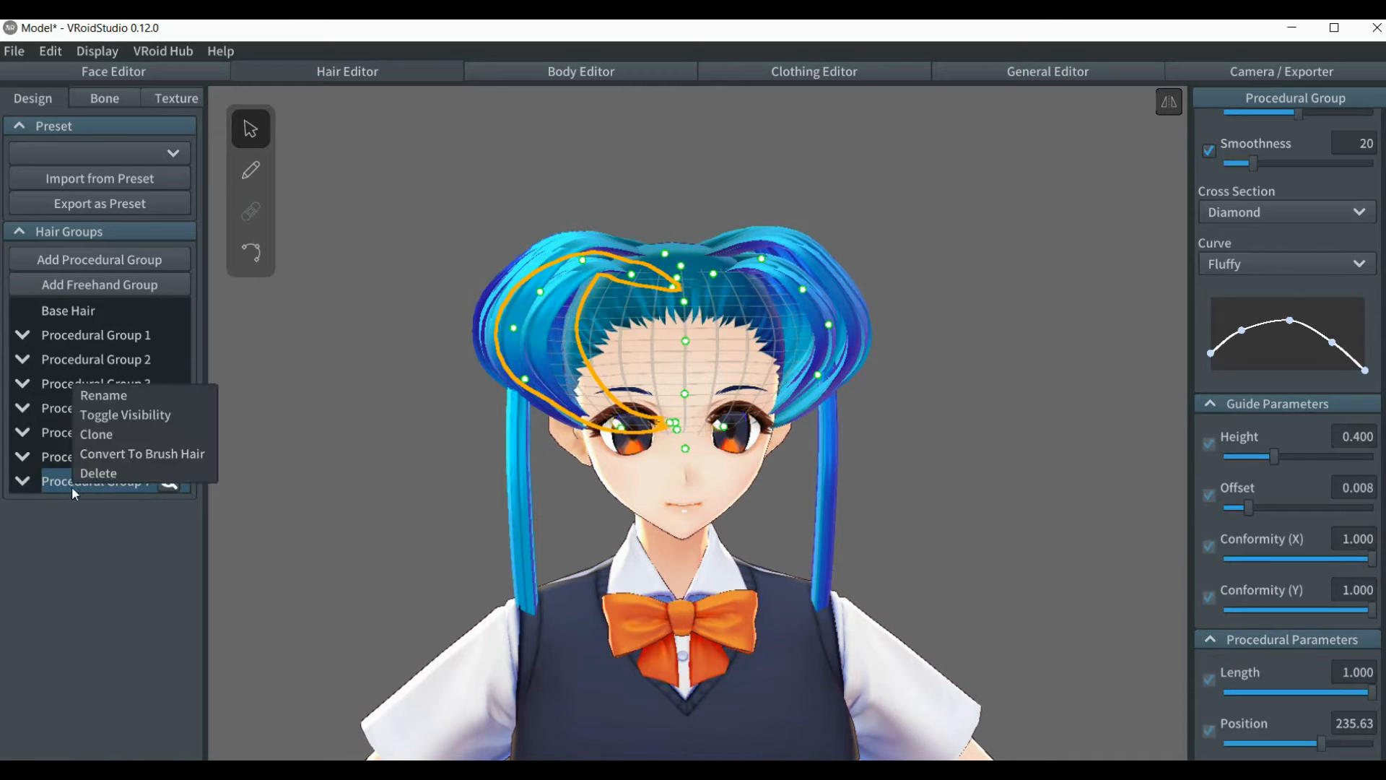
{"action": "left_click", "coordinate": [147, 456]}
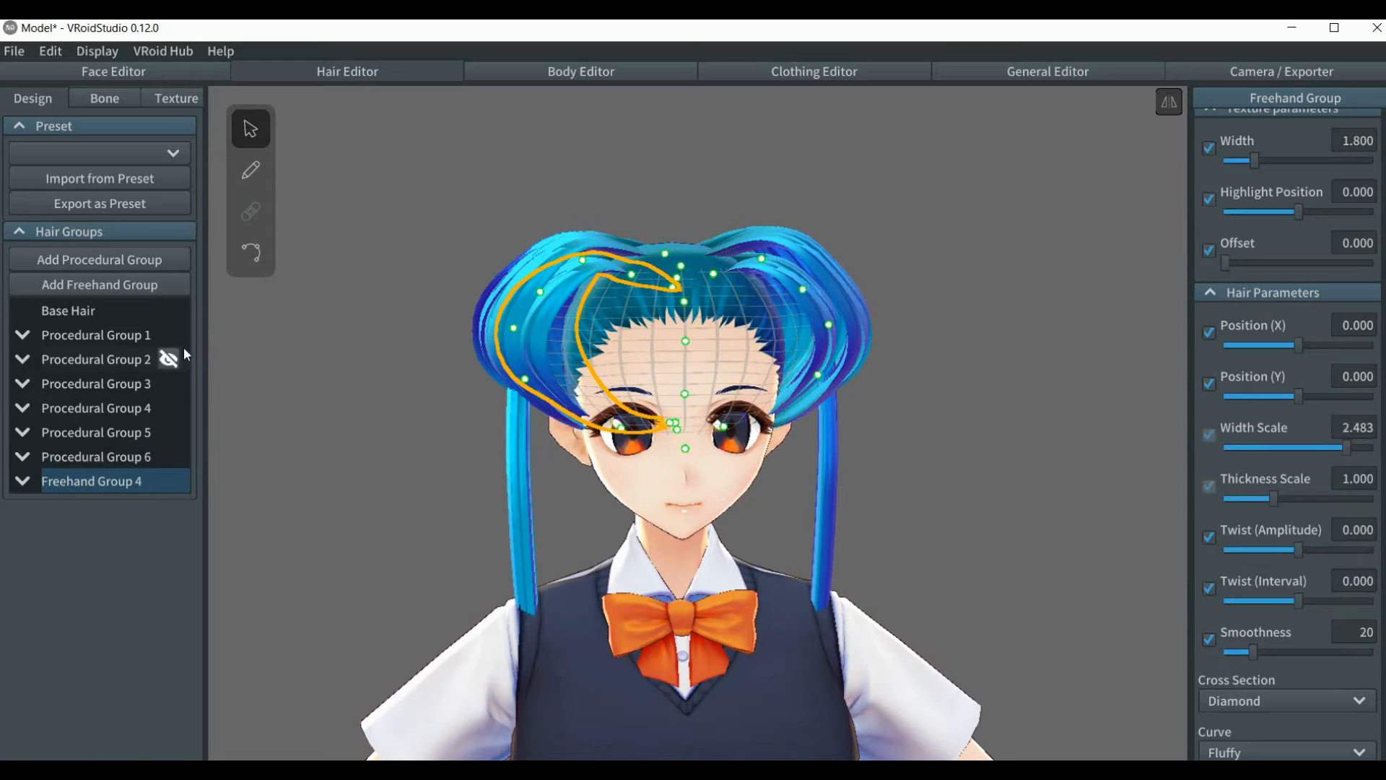
Hide Procedural Groups 1 through 6 so that only the freehand group and base hair are shown.
{"action": "left_click", "coordinate": [169, 334]}
{"action": "left_click", "coordinate": [169, 359]}
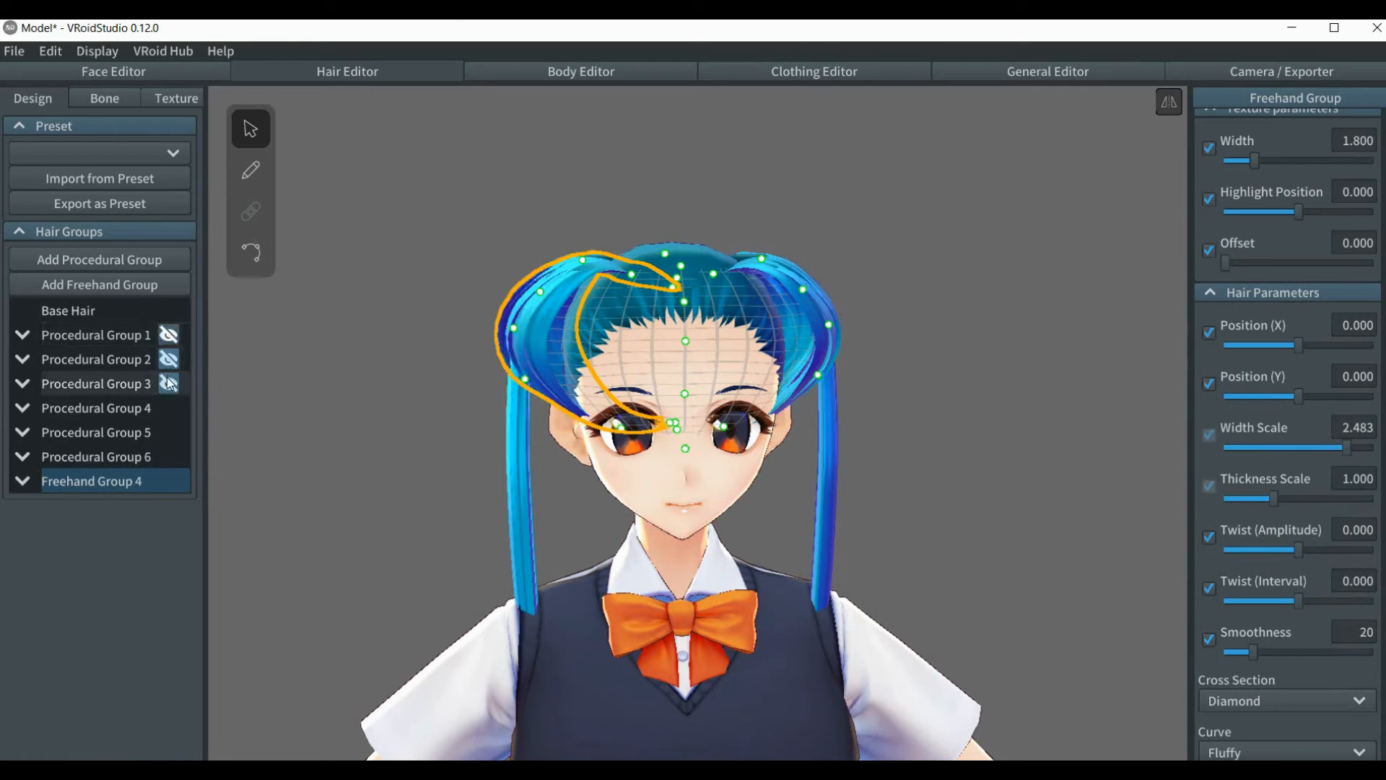
{"action": "left_click", "coordinate": [169, 384]}
{"action": "left_click", "coordinate": [169, 408]}
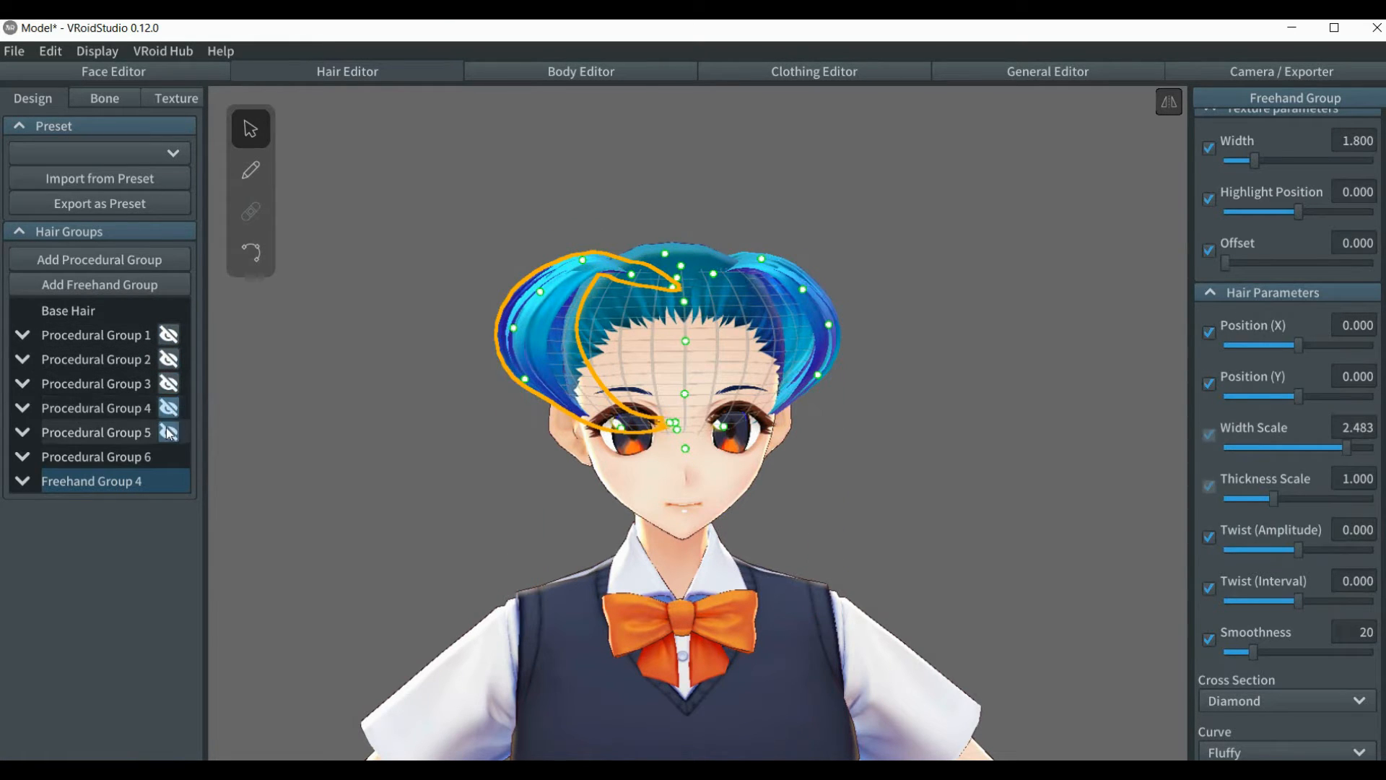
{"action": "left_click", "coordinate": [169, 432]}
{"action": "left_click", "coordinate": [169, 456]}
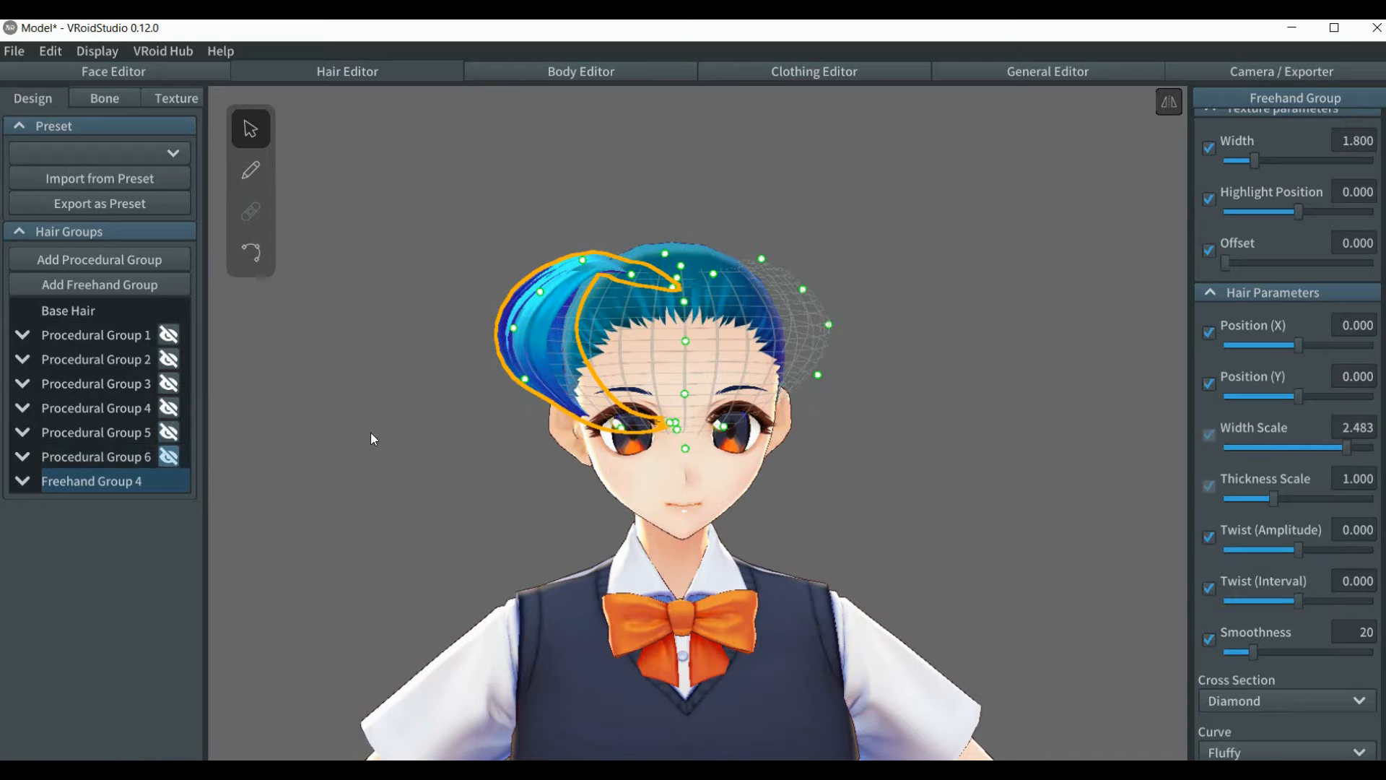
Delete every hair strand inside Freehand Group 4, keeping the empty group and its guide mesh.
{"action": "right_click_drag", "start_coordinate": [370, 434], "coordinate": [483, 445]}
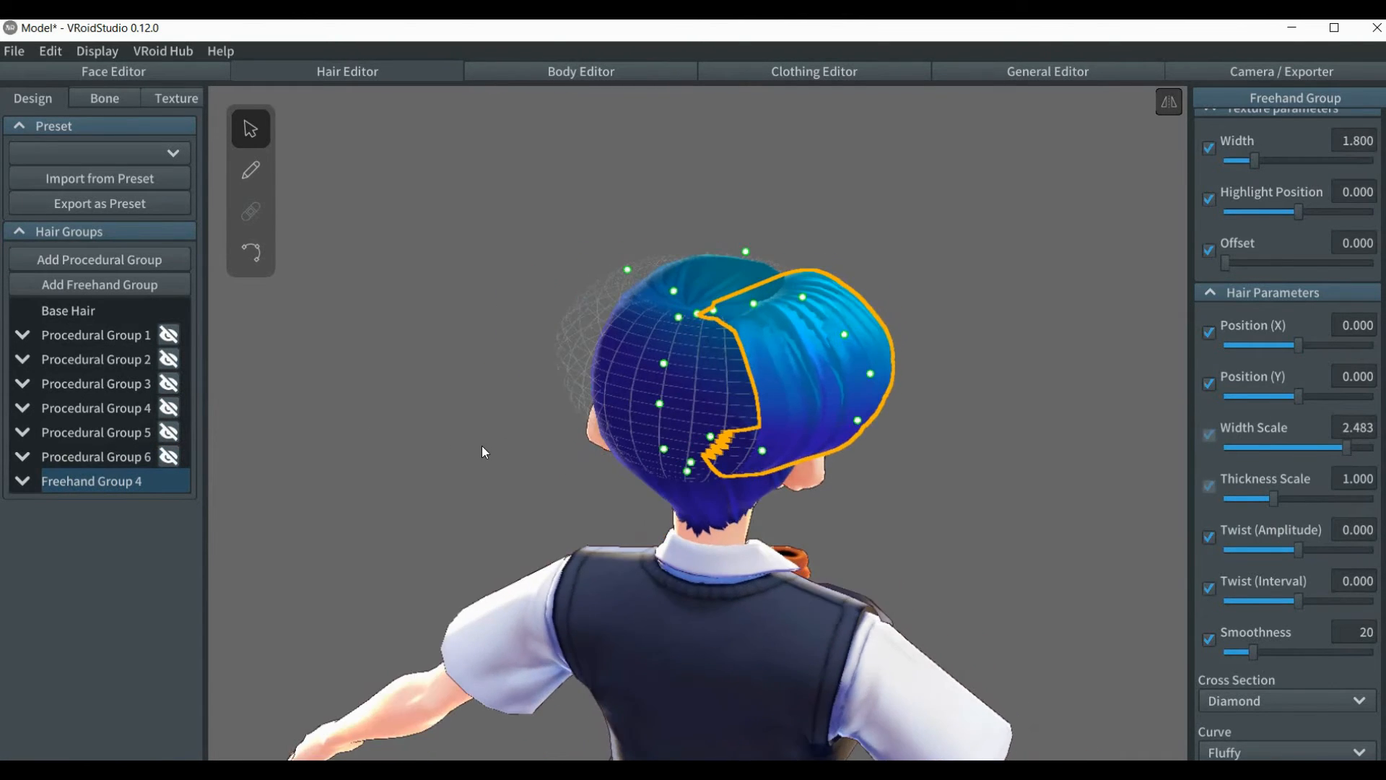
{"action": "left_click", "coordinate": [23, 481]}
{"action": "right_click", "coordinate": [94, 512]}
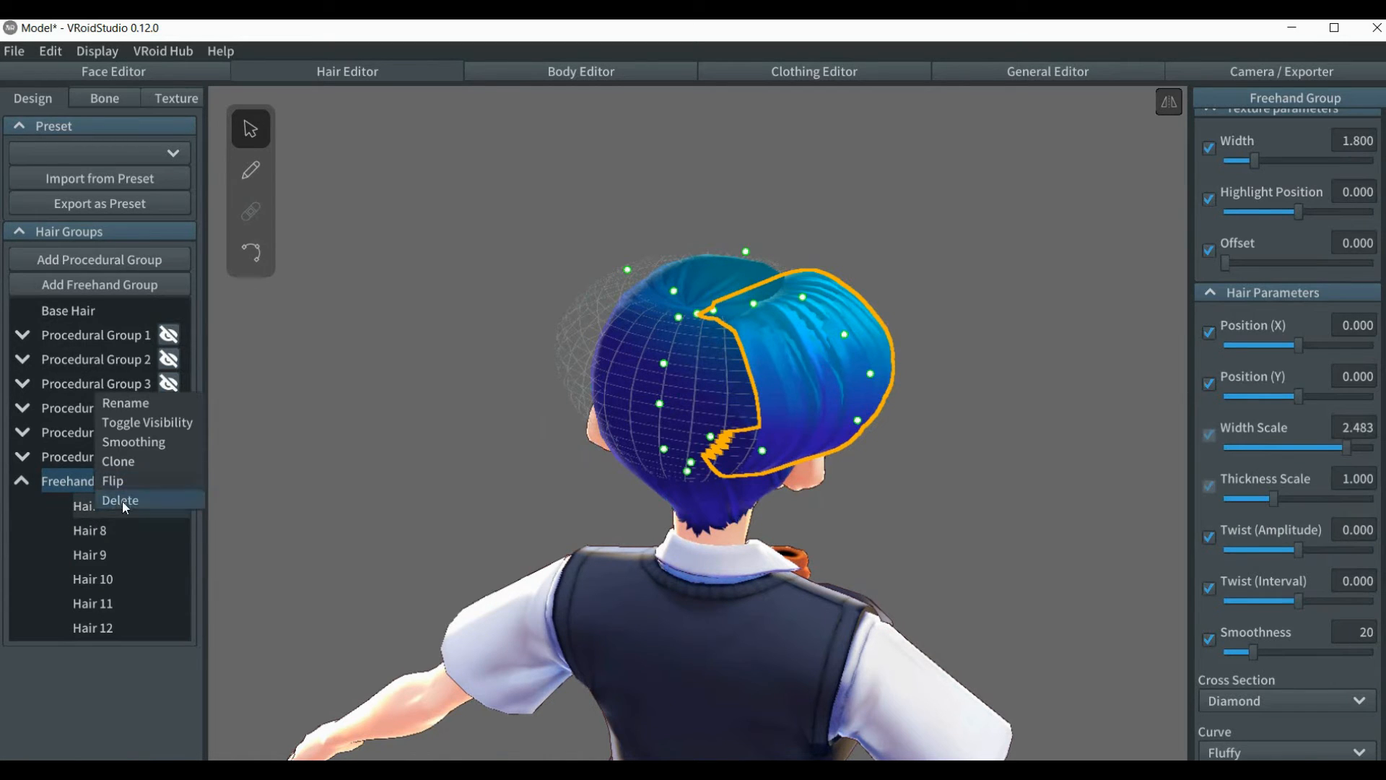
{"action": "left_click", "coordinate": [123, 501]}
{"action": "right_click", "coordinate": [99, 506]}
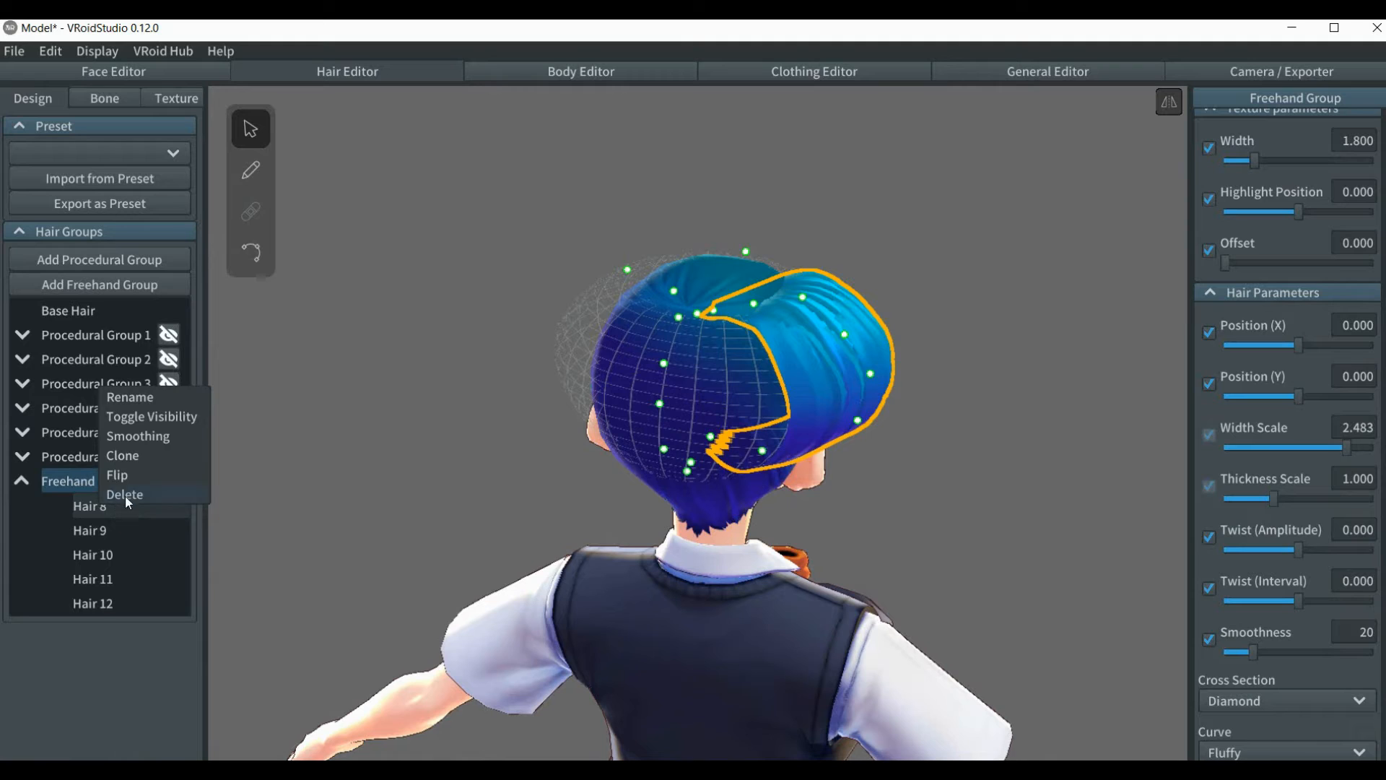
{"action": "left_click", "coordinate": [124, 496]}
{"action": "right_click", "coordinate": [88, 509]}
{"action": "left_click", "coordinate": [114, 503]}
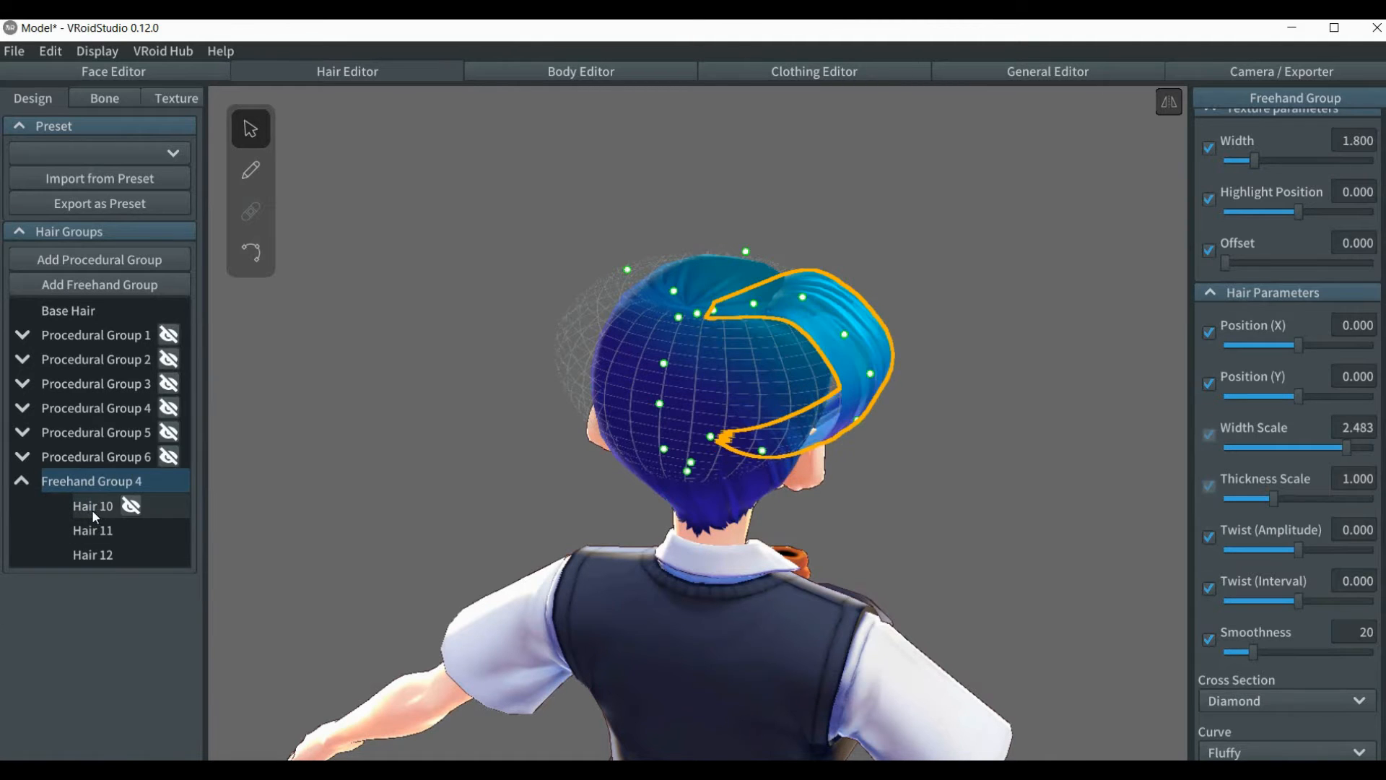
{"action": "right_click", "coordinate": [92, 510]}
{"action": "left_click", "coordinate": [121, 501]}
{"action": "right_click", "coordinate": [94, 508]}
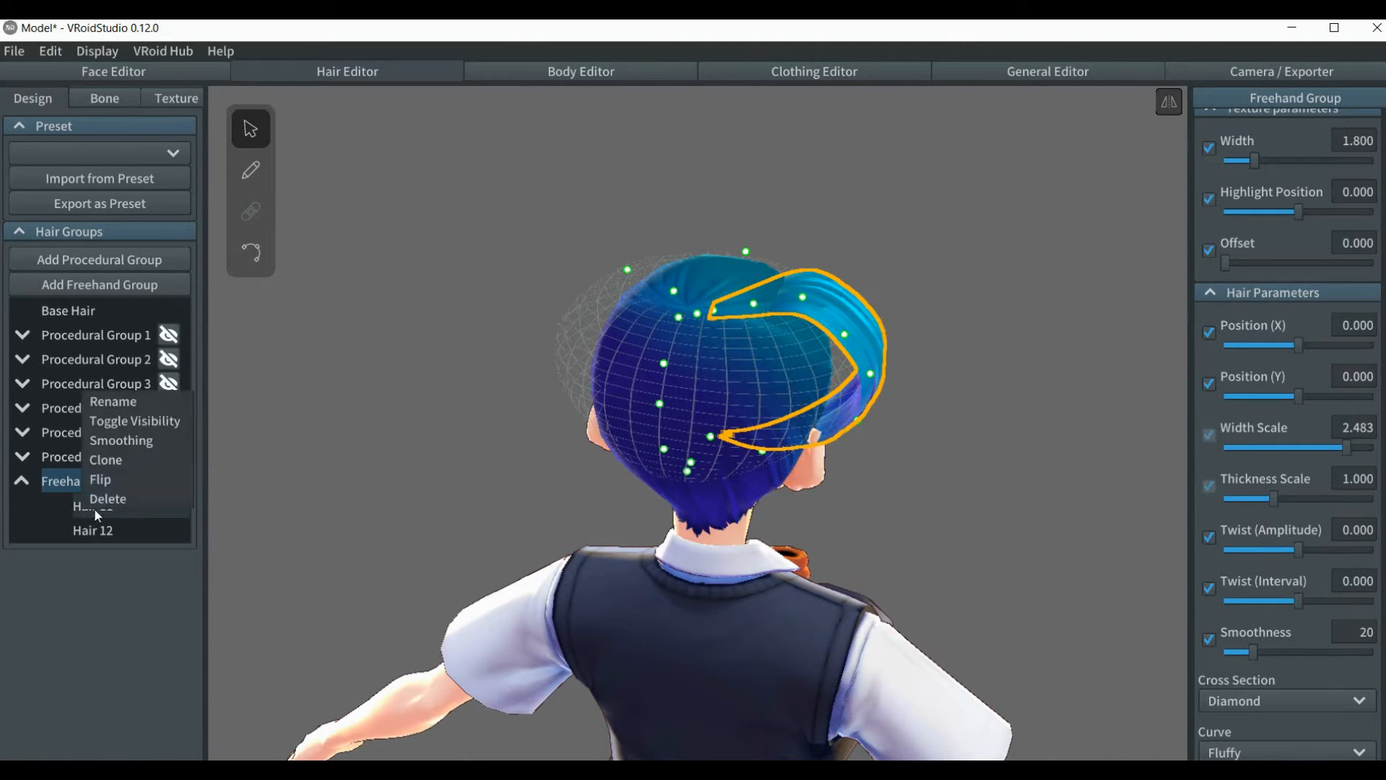
{"action": "left_click", "coordinate": [116, 499]}
{"action": "right_click", "coordinate": [97, 506]}
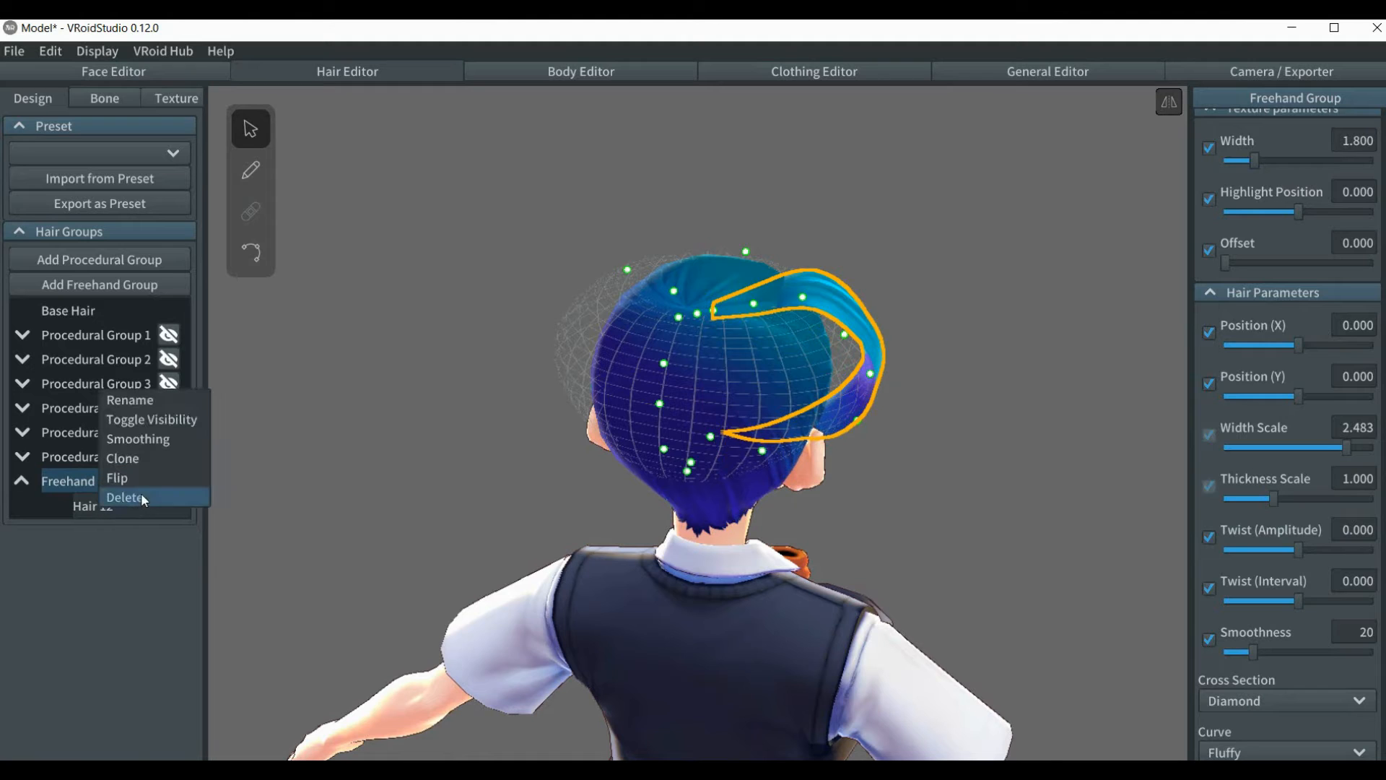
{"action": "left_click", "coordinate": [140, 497]}
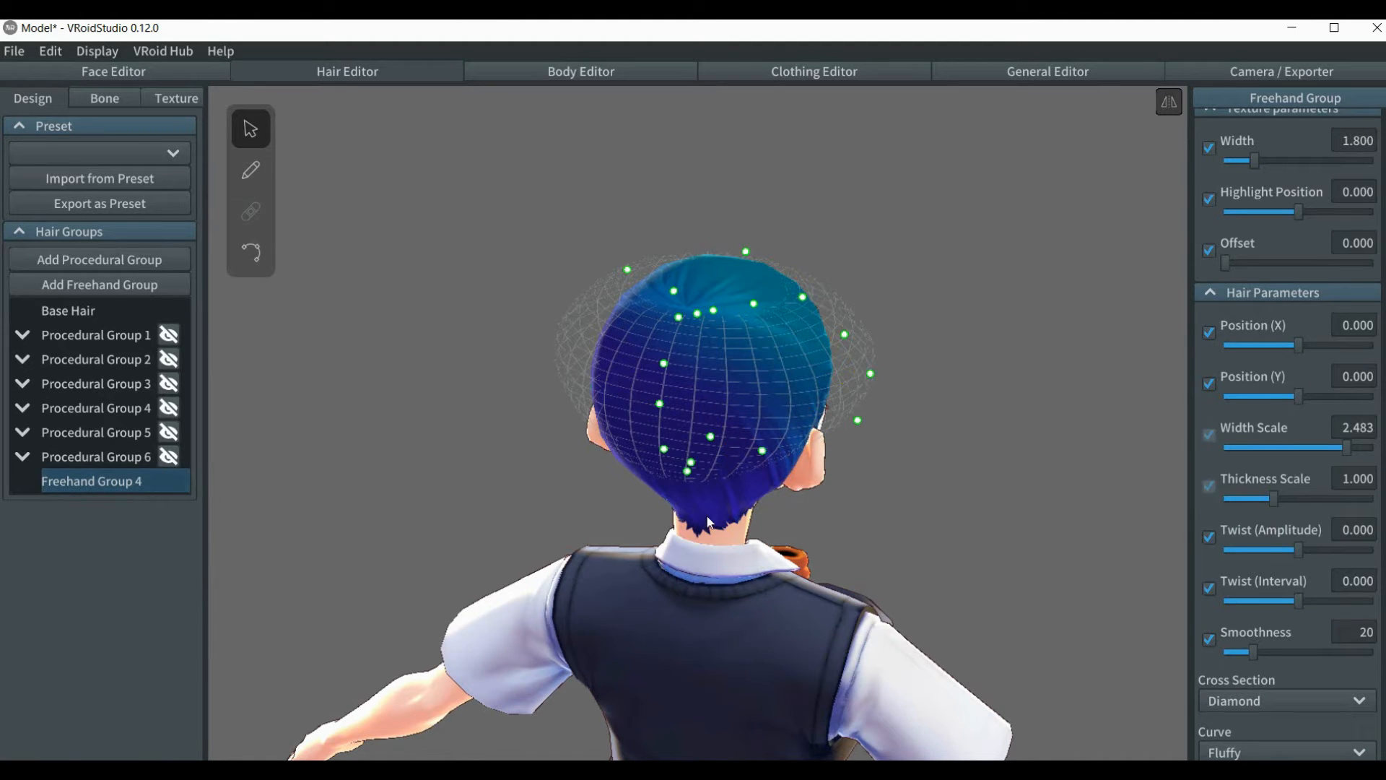
Activate the hair brush for Freehand Group 4 and set its texture Width to 5.000.
{"action": "right_click_drag", "start_coordinate": [916, 444], "coordinate": [800, 436]}
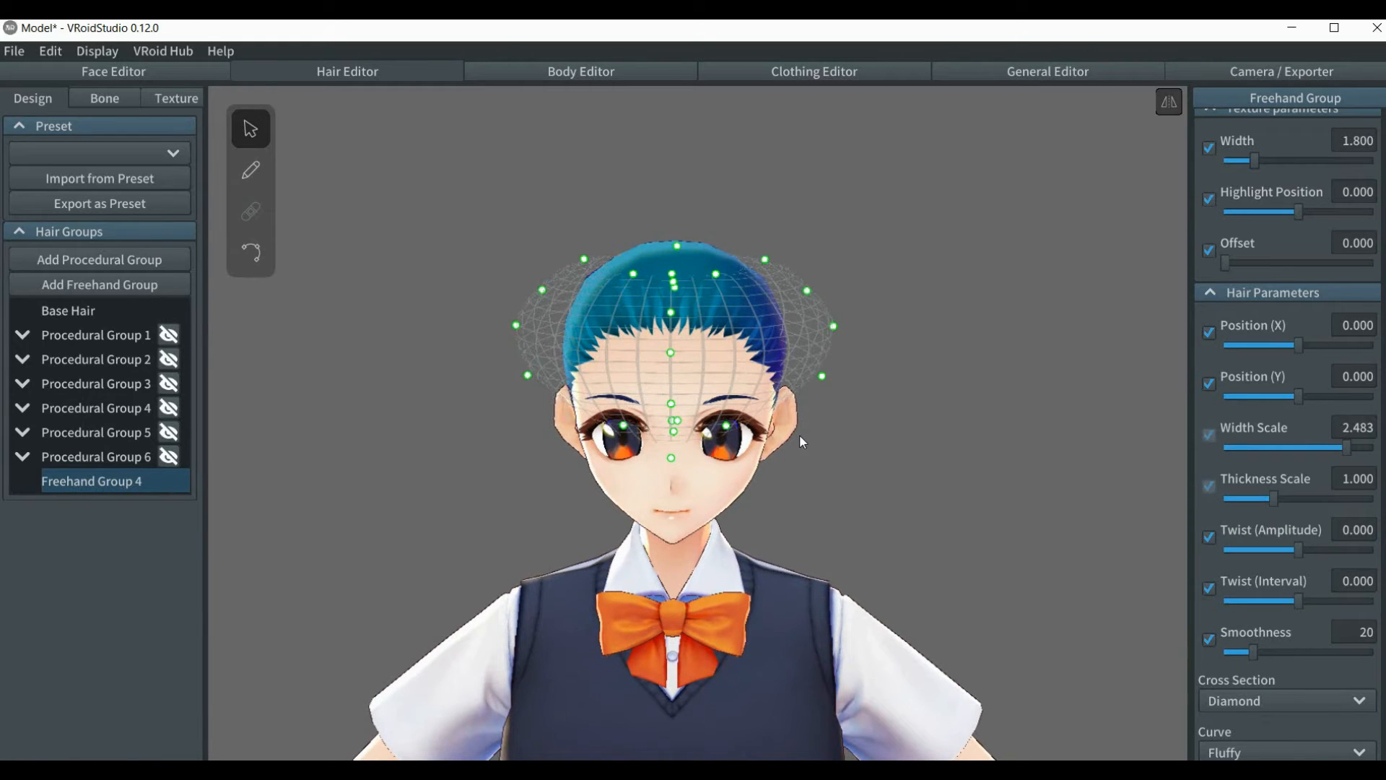
{"action": "left_click", "coordinate": [245, 171]}
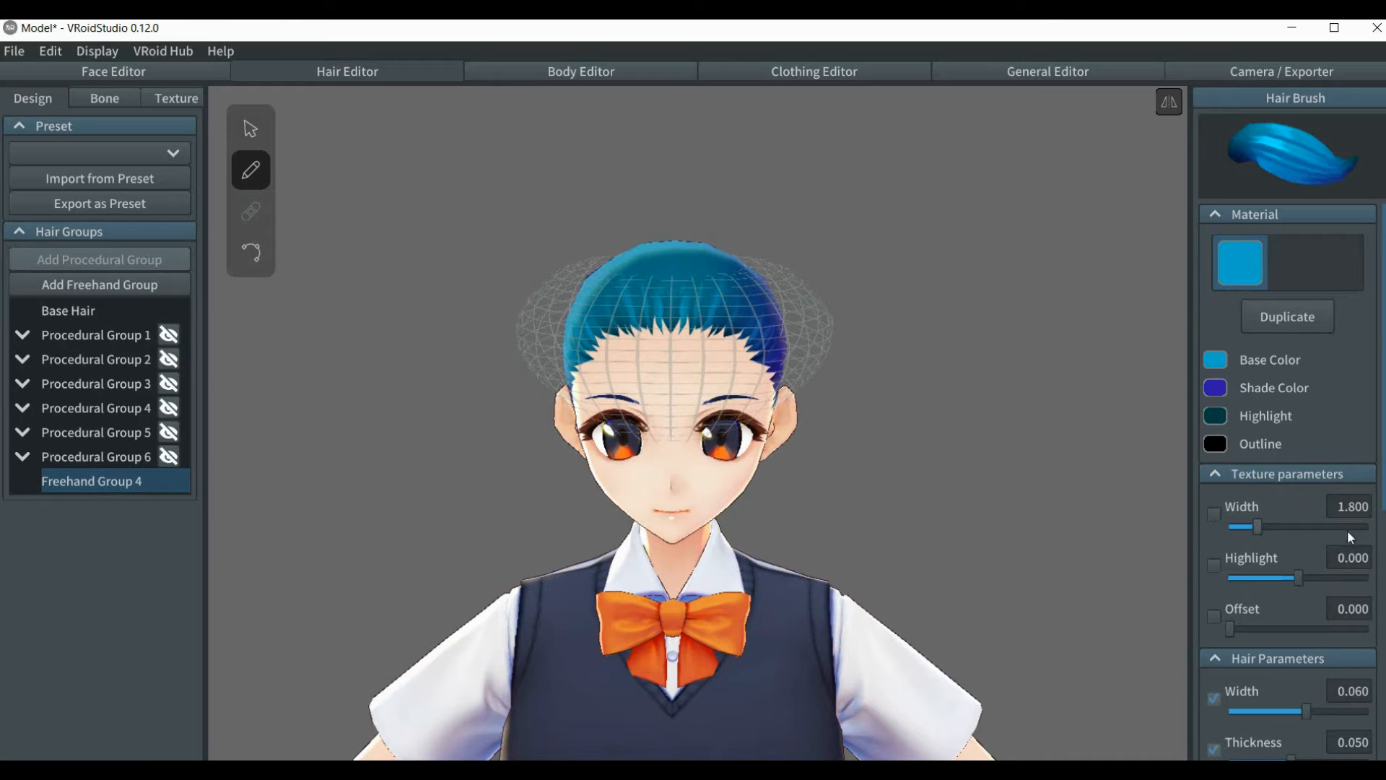
{"action": "left_click_drag", "start_coordinate": [1257, 526], "coordinate": [1371, 528]}
Draw a mirrored pair of wide freehand strands on the guide mesh, from above the forehead around the sides of the head.
{"action": "right_click_drag", "start_coordinate": [1004, 473], "coordinate": [974, 473]}
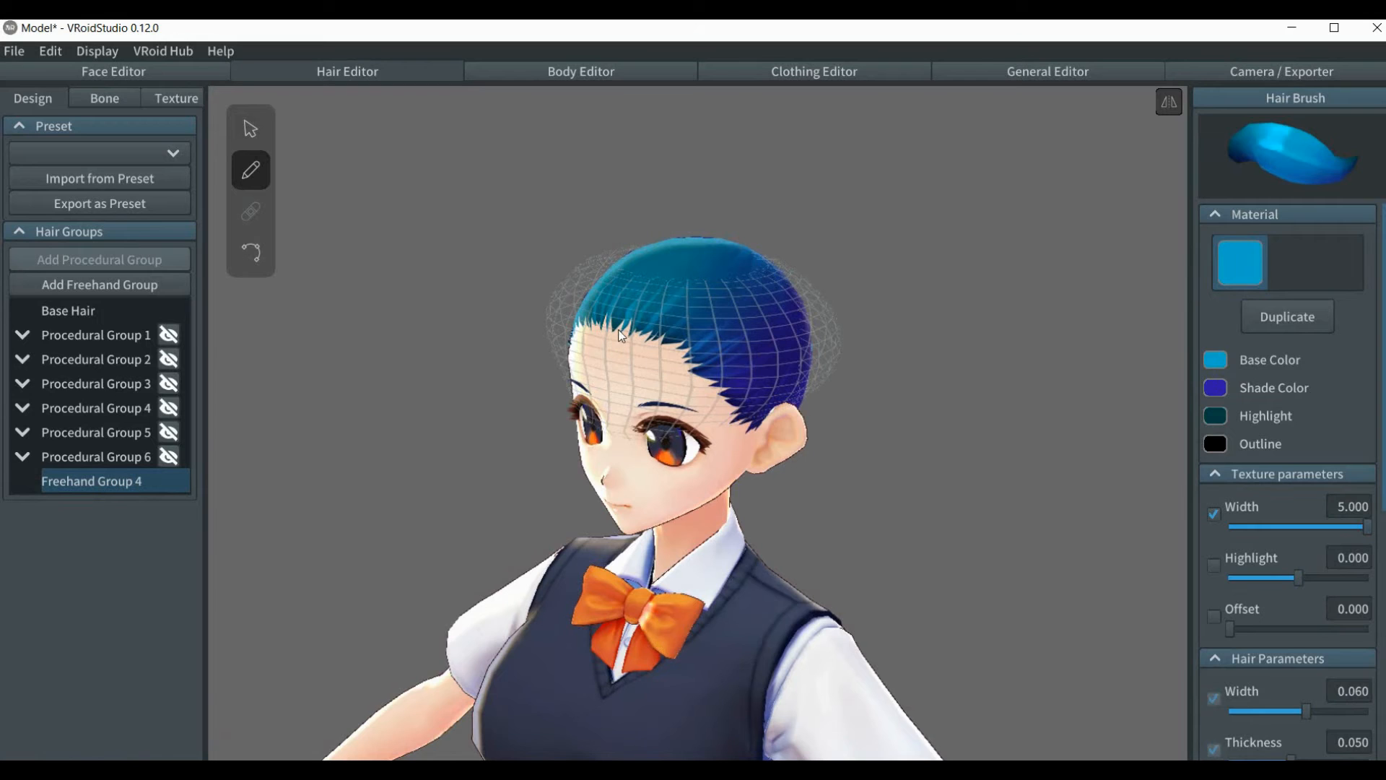
{"action": "left_click_drag", "start_coordinate": [652, 280], "coordinate": [625, 390]}
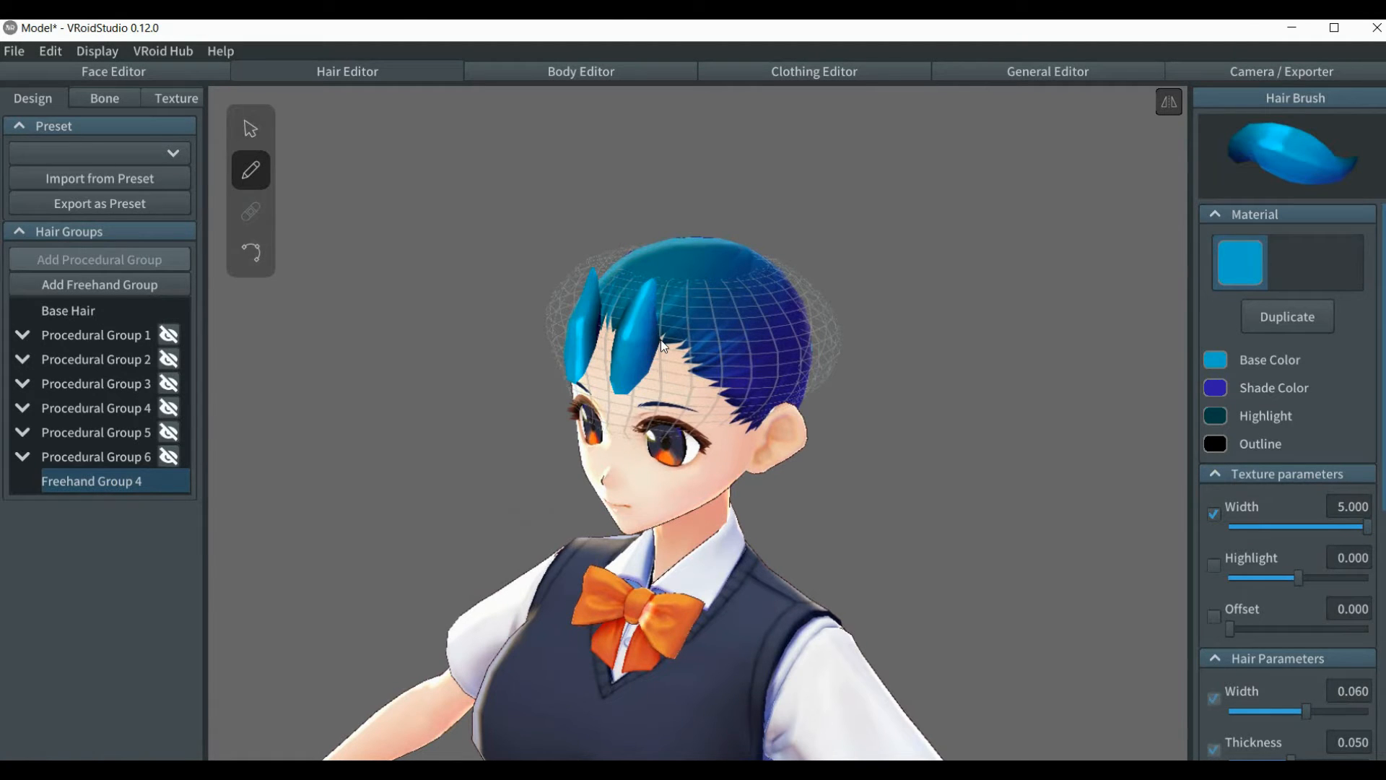
{"action": "mouse_move", "coordinate": [673, 343]}
{"action": "left_mouse_down"}
{"action": "mouse_move", "coordinate": [770, 367]}
{"action": "mouse_move", "coordinate": [844, 328]}
{"action": "mouse_move", "coordinate": [852, 308]}
{"action": "mouse_move", "coordinate": [812, 287]}
{"action": "left_mouse_up"}
{"action": "mouse_move", "coordinate": [870, 322]}
{"action": "right_mouse_down"}
{"action": "mouse_move", "coordinate": [811, 320]}
{"action": "mouse_move", "coordinate": [823, 322]}
{"action": "right_mouse_up"}
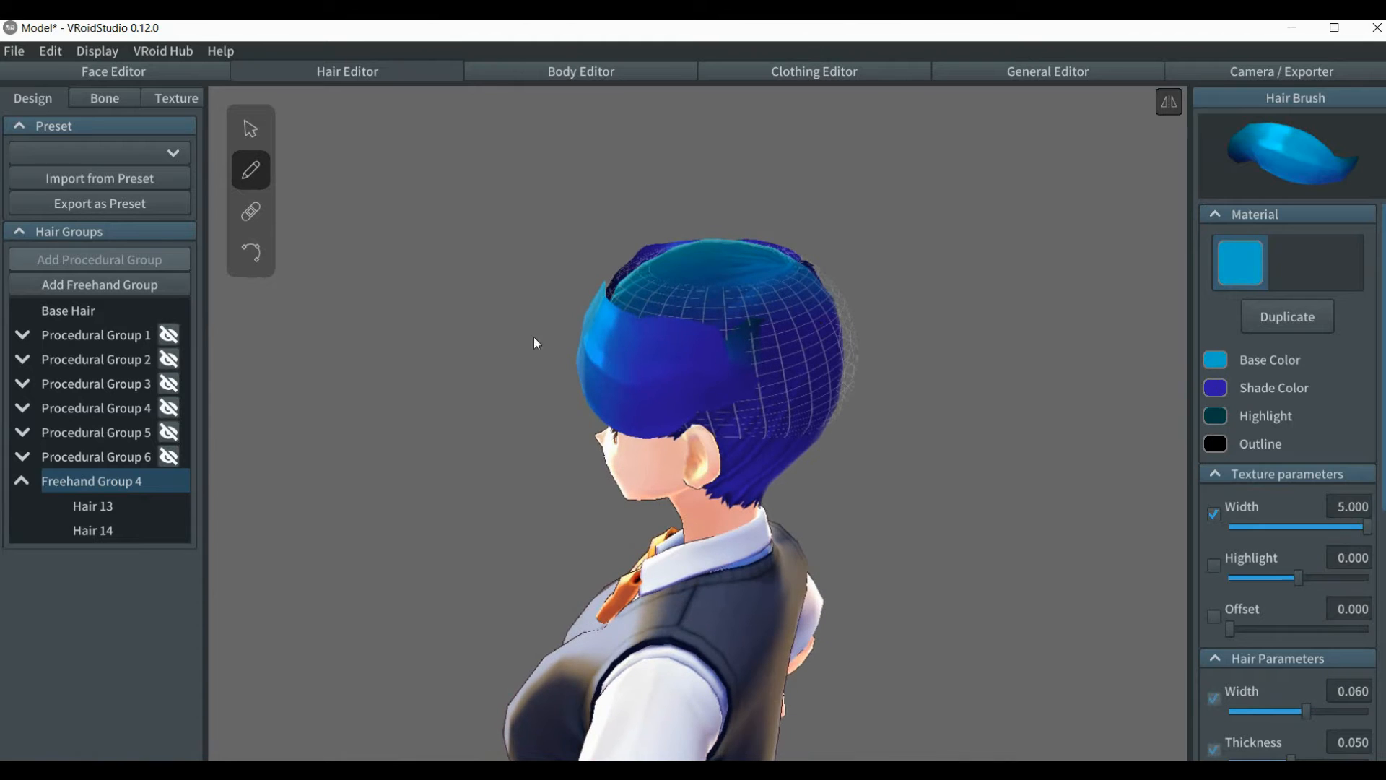
Reshape the first mirrored strand pair through its control points, extending the ends around the back of the head and across the forehead centre.
{"action": "left_click", "coordinate": [255, 263]}
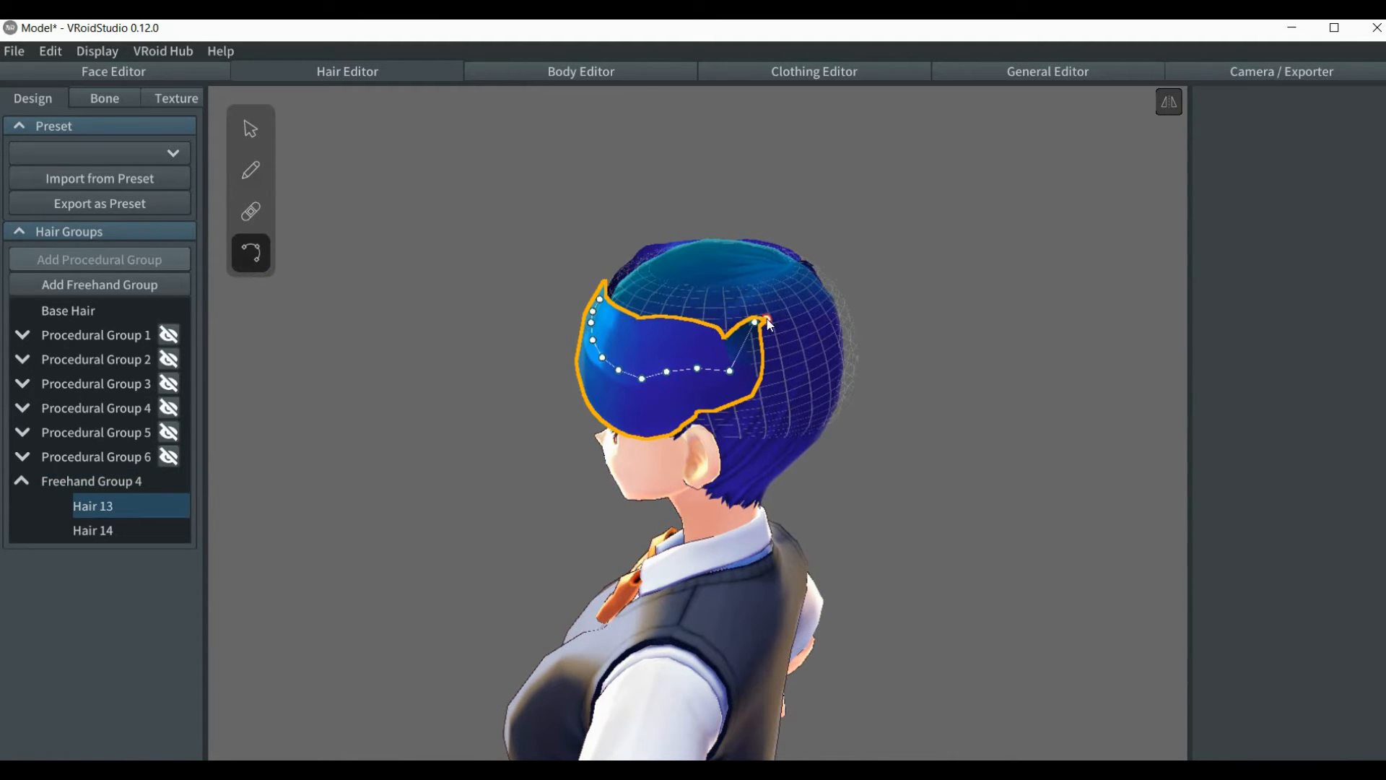
{"action": "left_click_drag", "start_coordinate": [766, 319], "coordinate": [850, 330]}
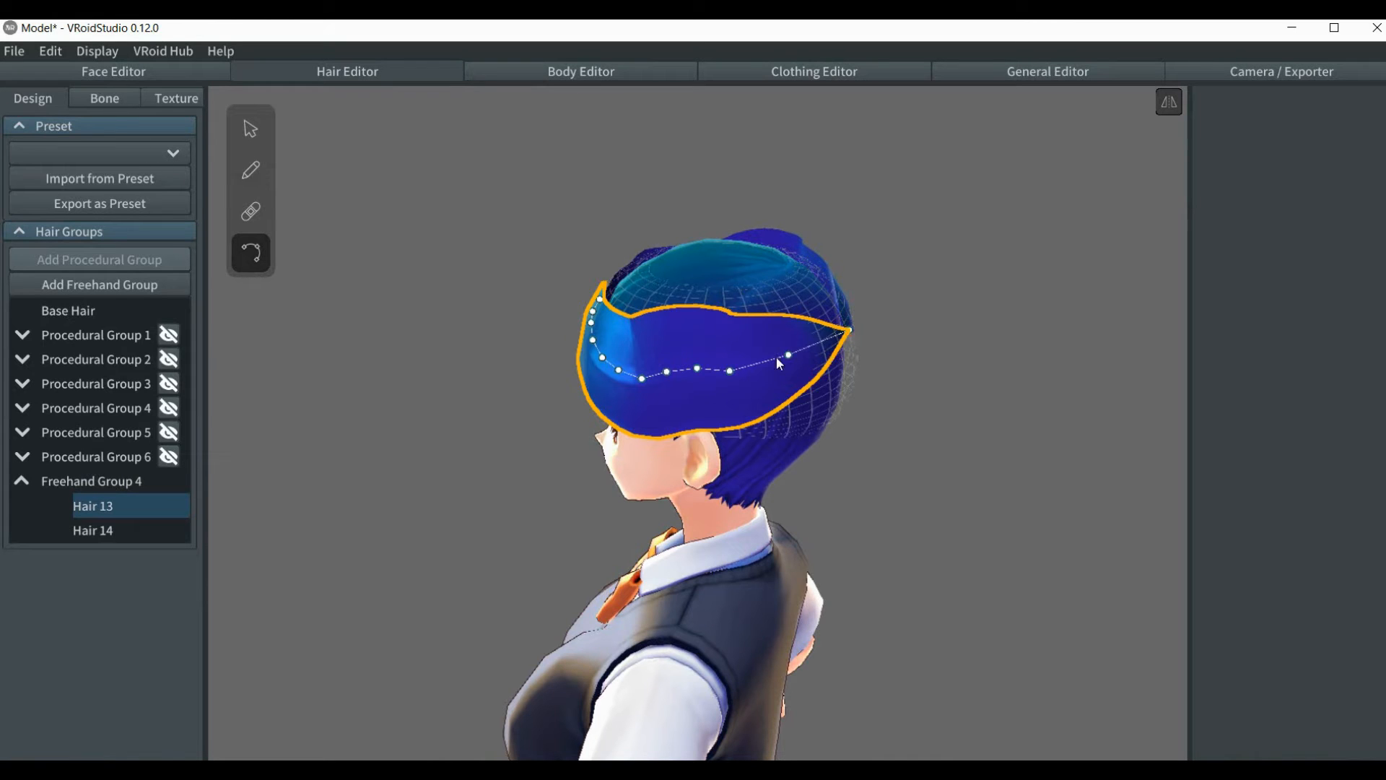
{"action": "left_click_drag", "start_coordinate": [733, 373], "coordinate": [675, 376]}
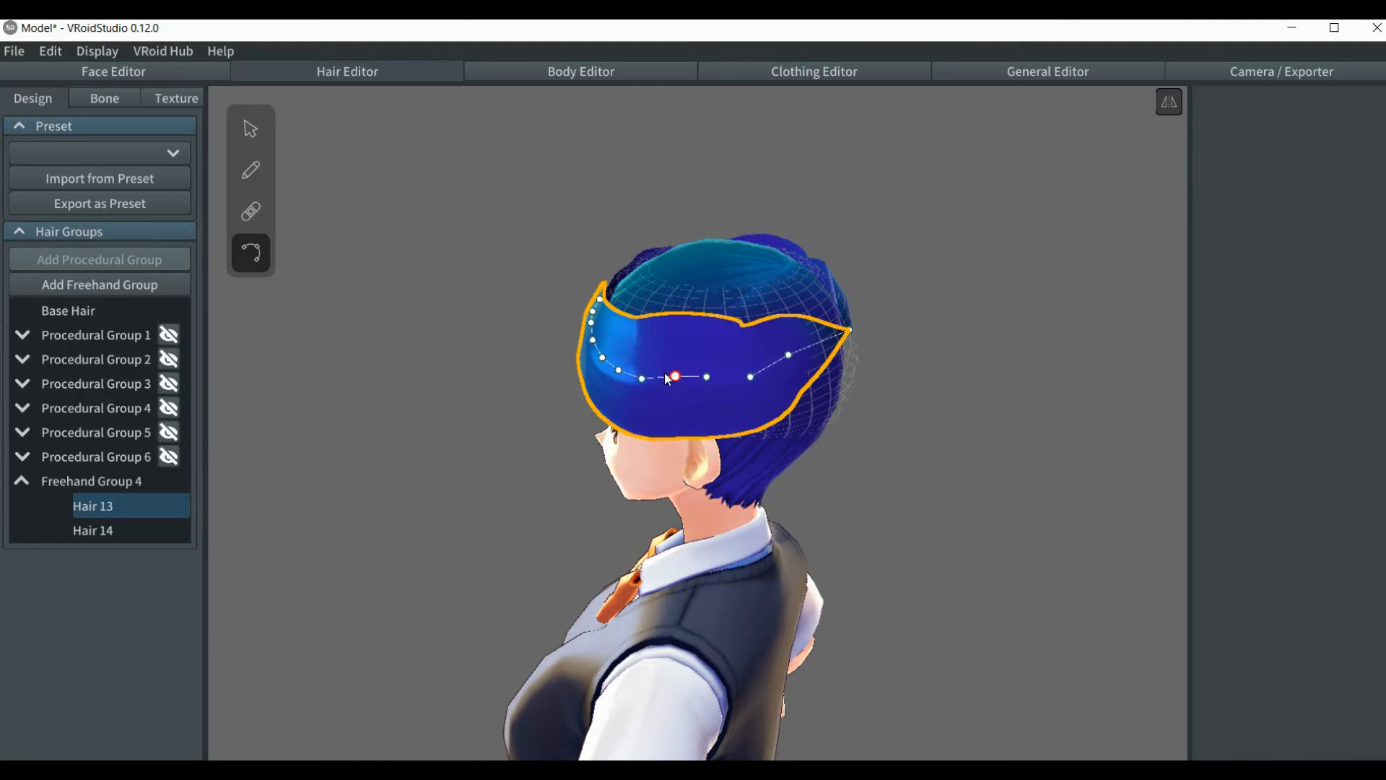
{"action": "right_click_drag", "start_coordinate": [510, 393], "coordinate": [614, 372]}
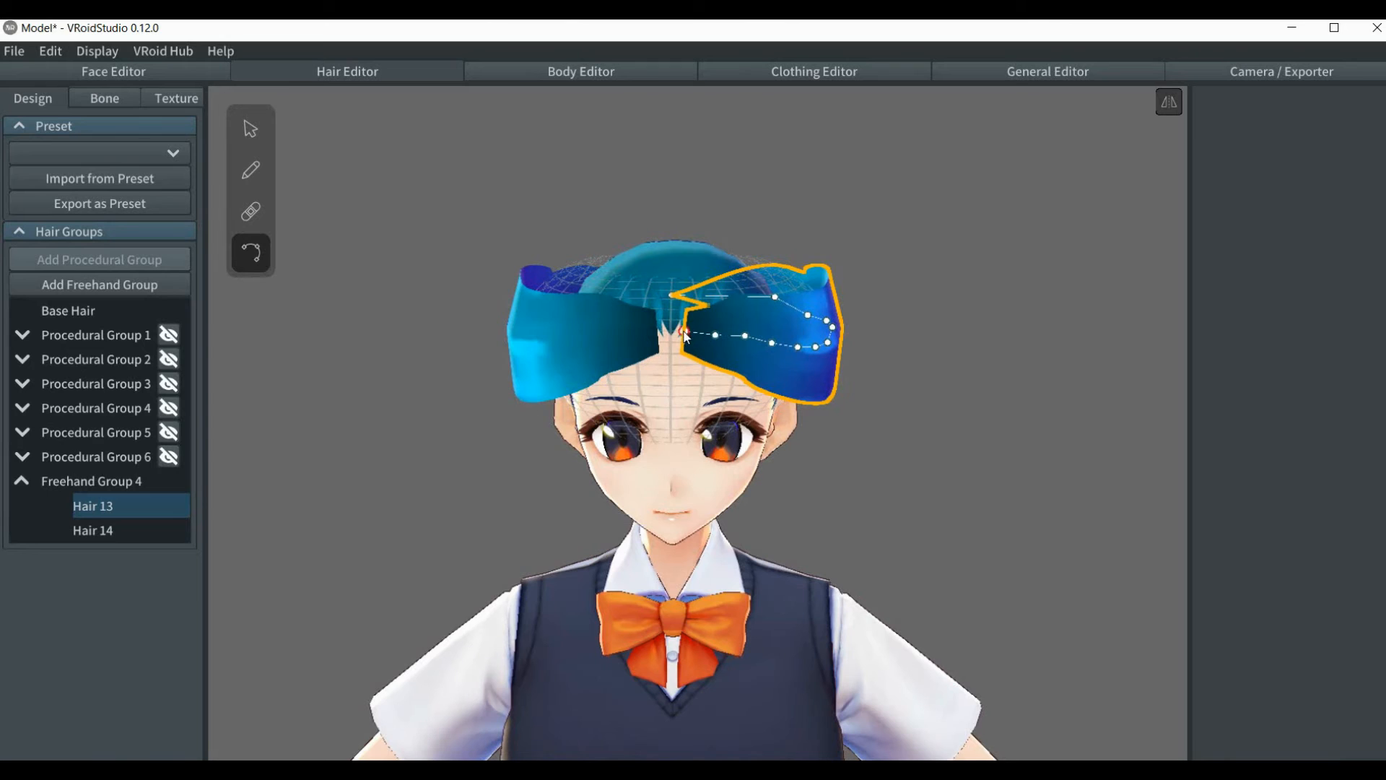
{"action": "left_click_drag", "start_coordinate": [686, 337], "coordinate": [736, 340]}
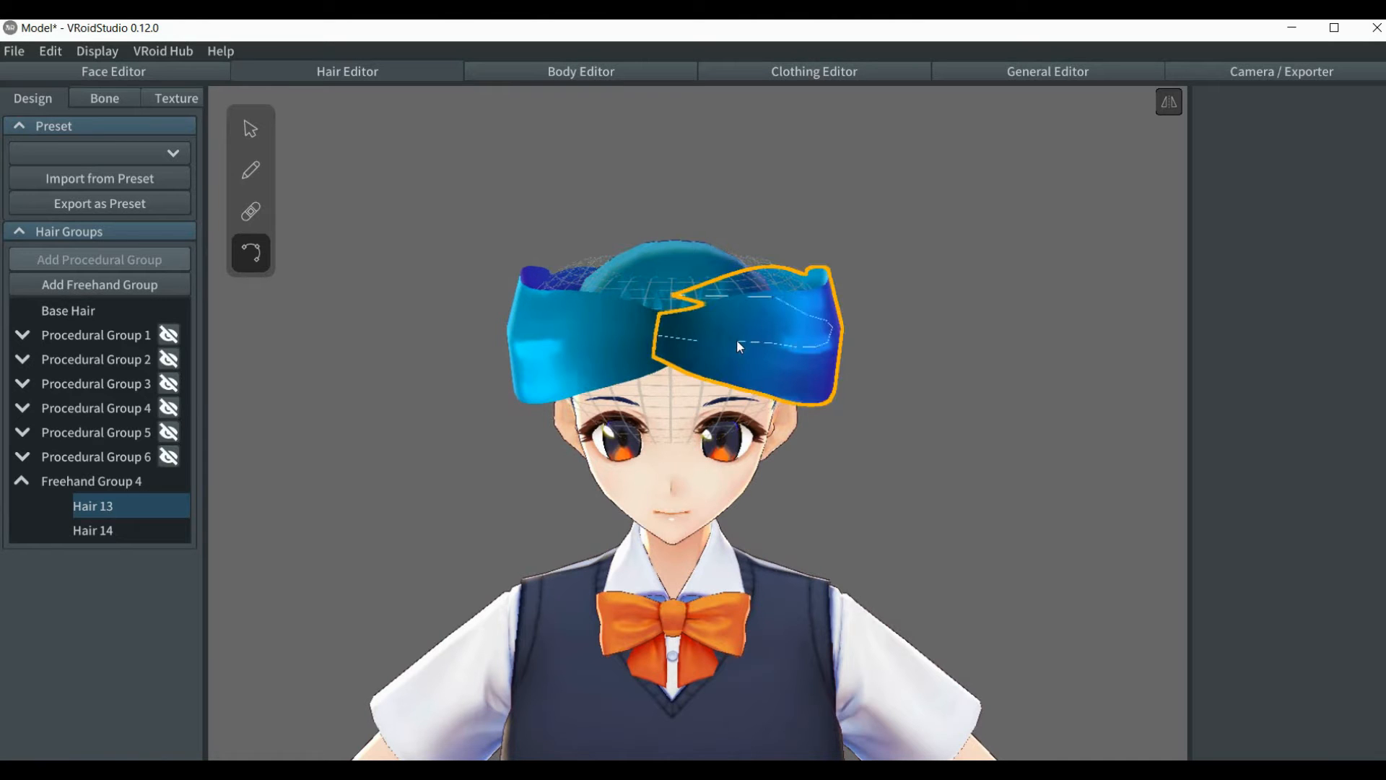
Draw a second mirrored pair of wide freehand strands below the first, from the forehead around the sides to the back of the head.
{"action": "right_click_drag", "start_coordinate": [437, 392], "coordinate": [573, 392]}
{"action": "right_click_drag", "start_coordinate": [540, 388], "coordinate": [498, 383]}
{"action": "left_click", "coordinate": [250, 169]}
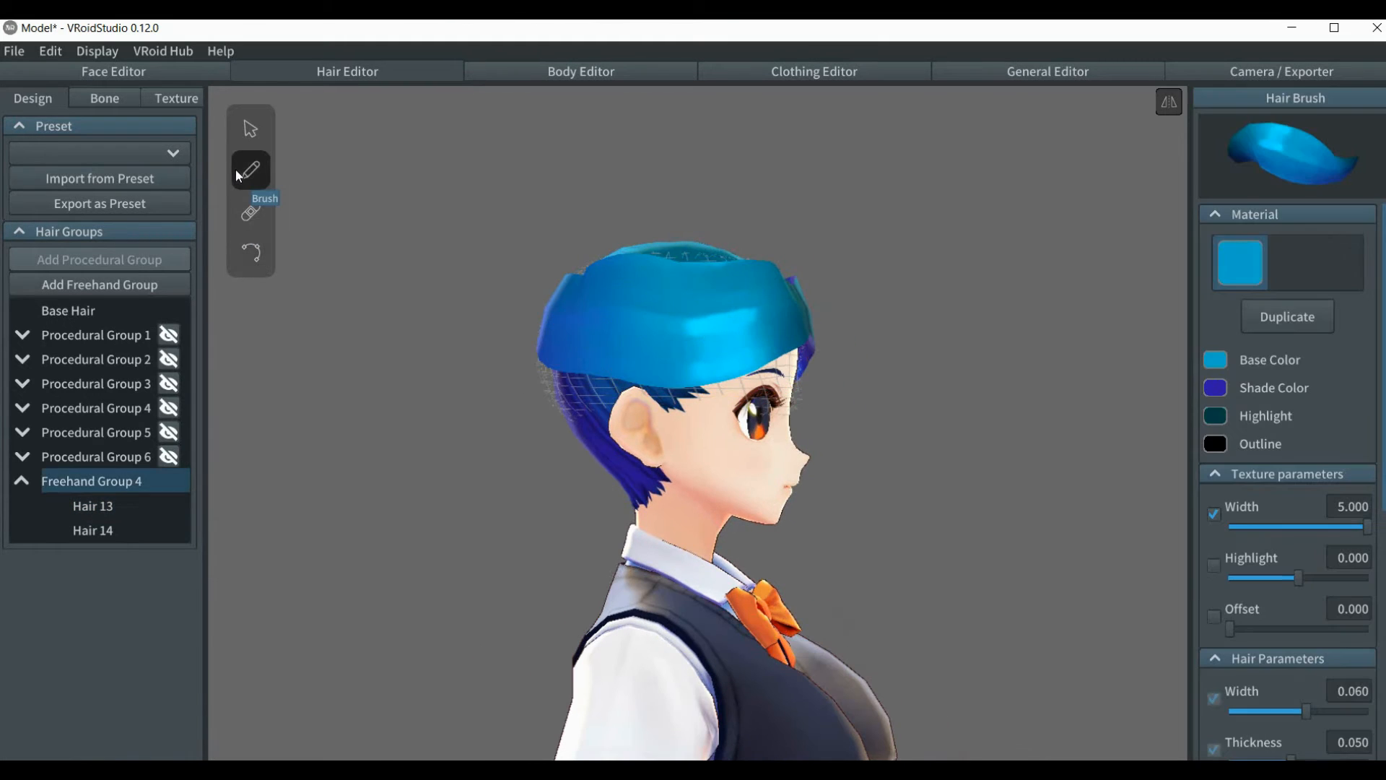
{"action": "left_click_drag", "start_coordinate": [798, 354], "coordinate": [527, 376]}
Extend the lower strand pair across the back of the head by moving its tip and the neighbouring control points.
{"action": "right_click_drag", "start_coordinate": [448, 405], "coordinate": [502, 409]}
{"action": "left_click", "coordinate": [249, 249]}
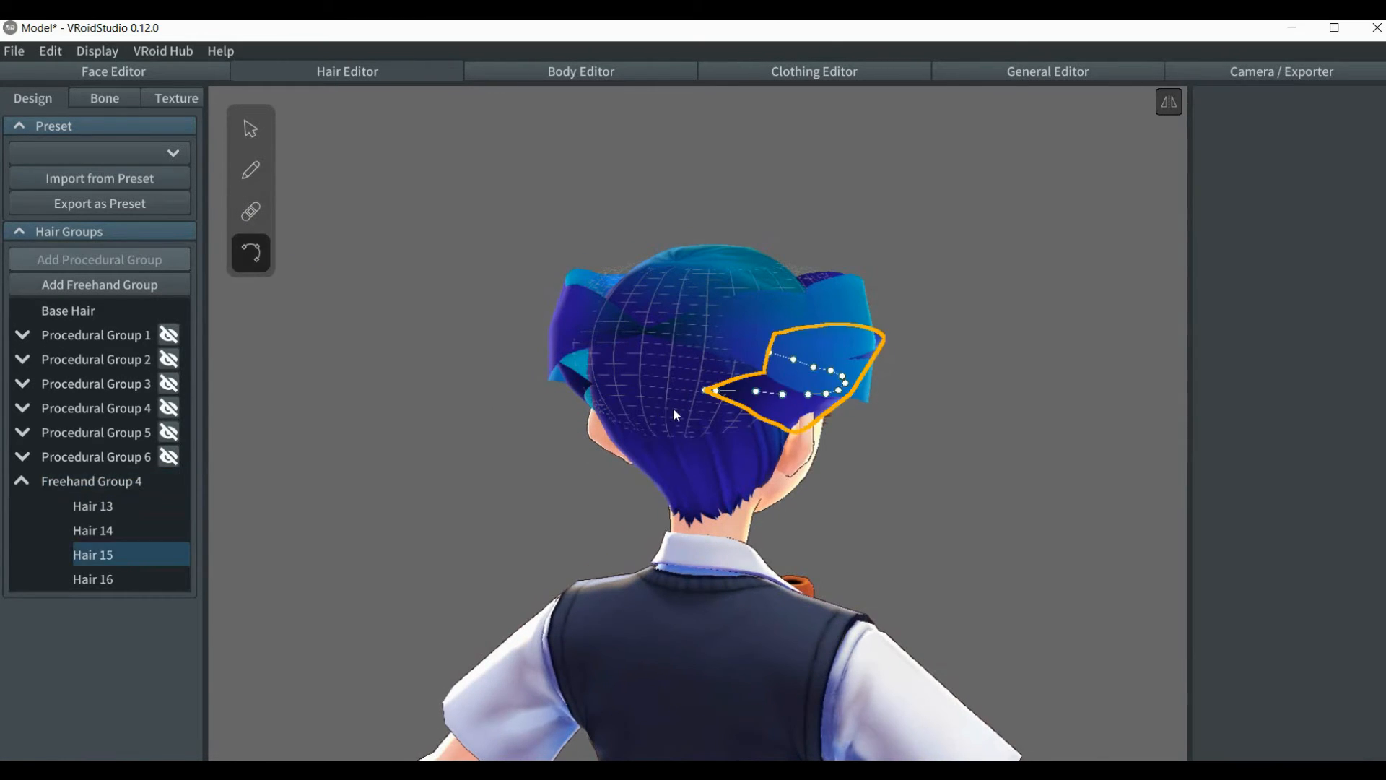
{"action": "left_click_drag", "start_coordinate": [706, 395], "coordinate": [576, 365]}
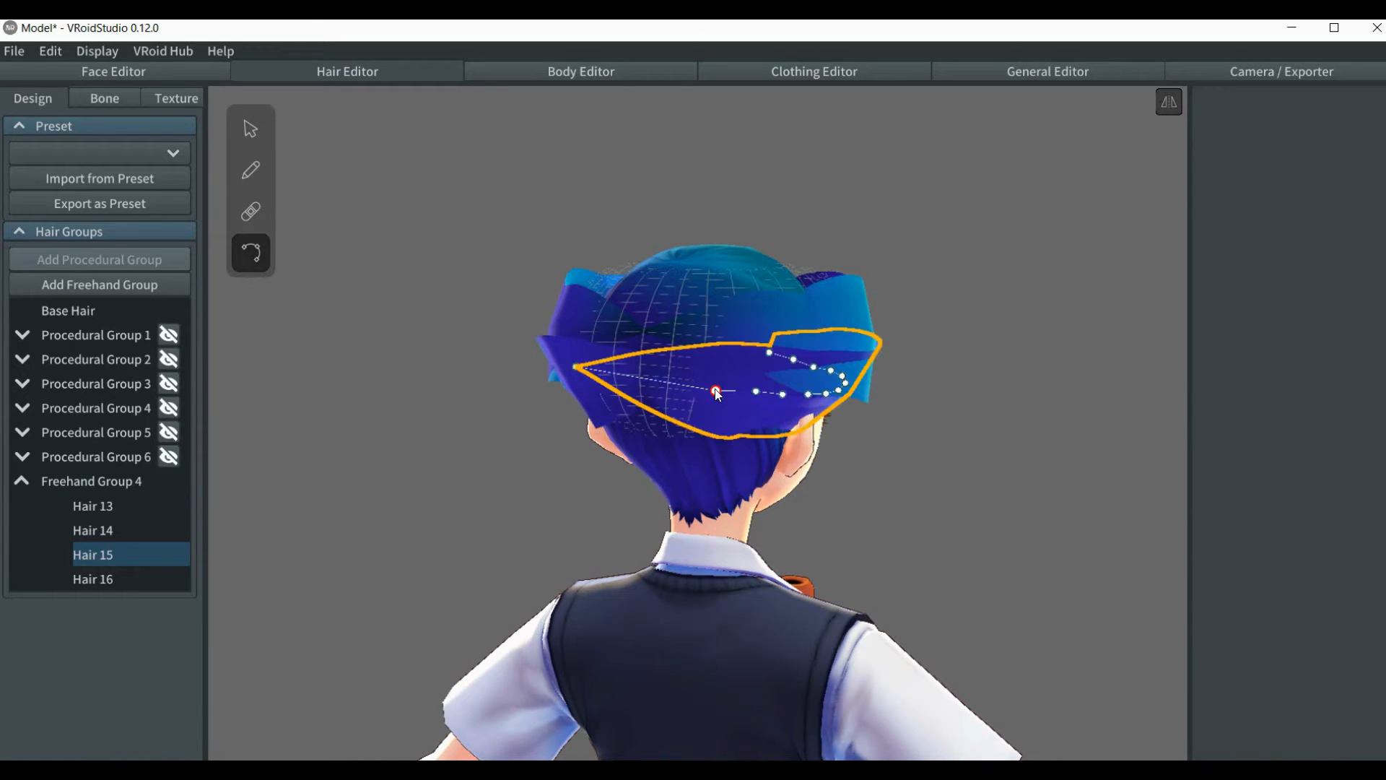
{"action": "left_click_drag", "start_coordinate": [714, 390], "coordinate": [673, 380]}
{"action": "mouse_move", "coordinate": [758, 392]}
{"action": "left_mouse_down"}
{"action": "mouse_move", "coordinate": [715, 381]}
{"action": "mouse_move", "coordinate": [763, 397]}
{"action": "left_mouse_up"}
Stretch the upper strand pair farther across the back of the head and align its rear control points in a straight line.
{"action": "left_click", "coordinate": [659, 347]}
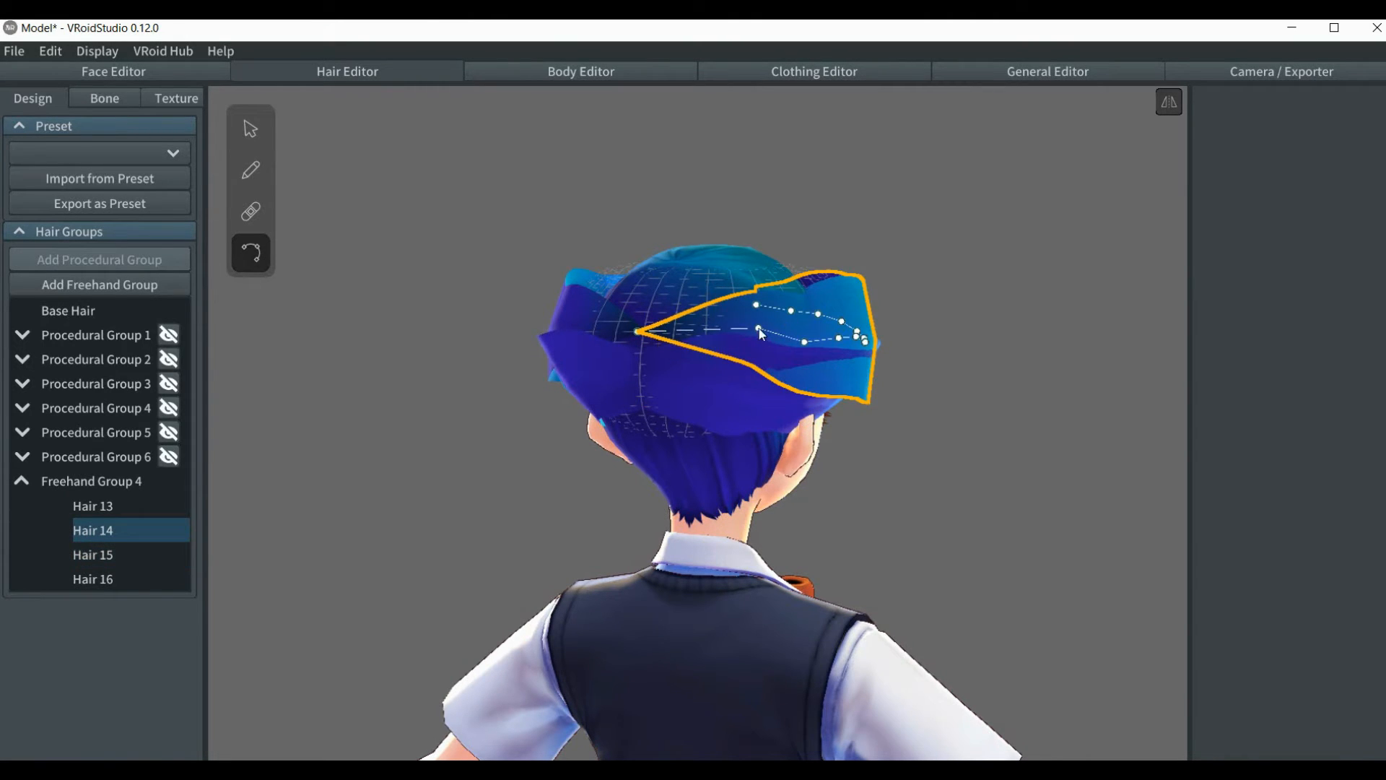
{"action": "left_click_drag", "start_coordinate": [760, 330], "coordinate": [718, 331]}
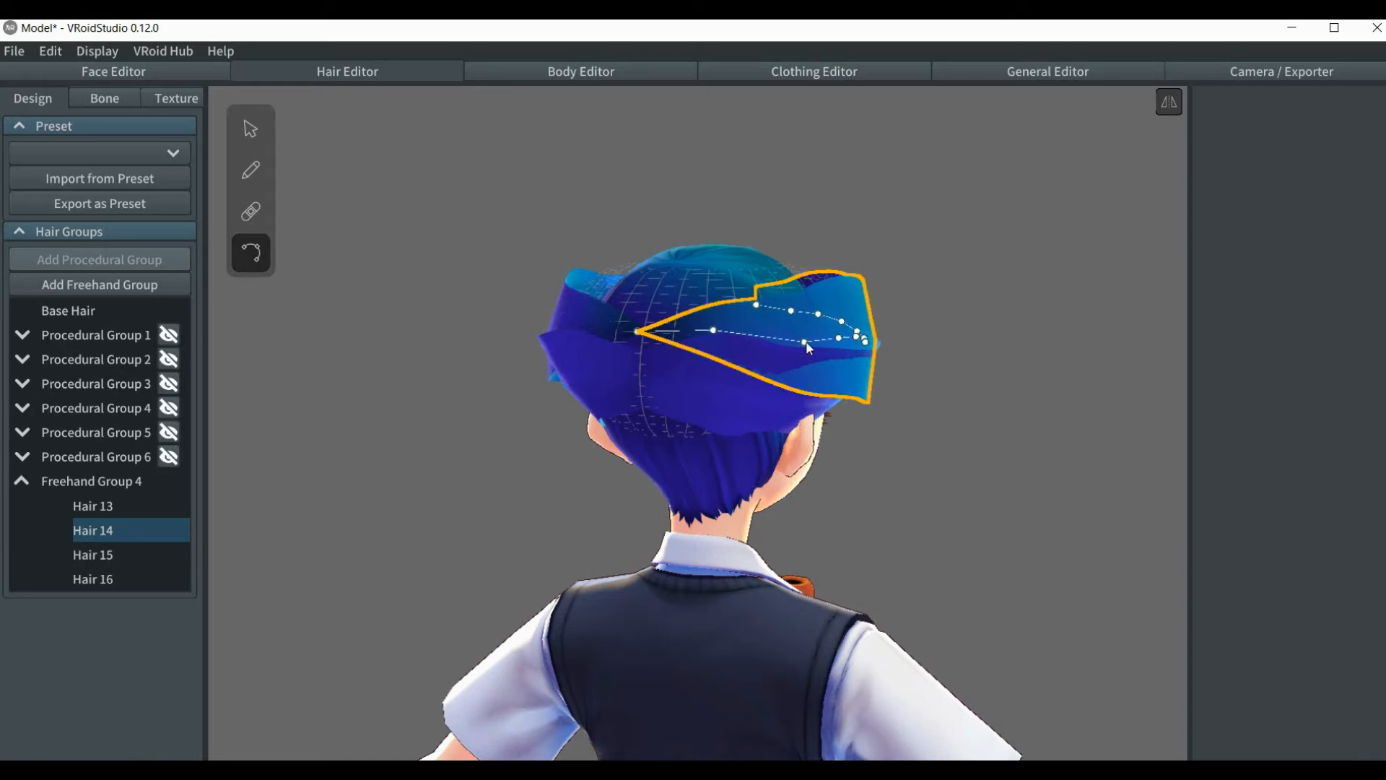
{"action": "left_click_drag", "start_coordinate": [807, 345], "coordinate": [777, 333]}
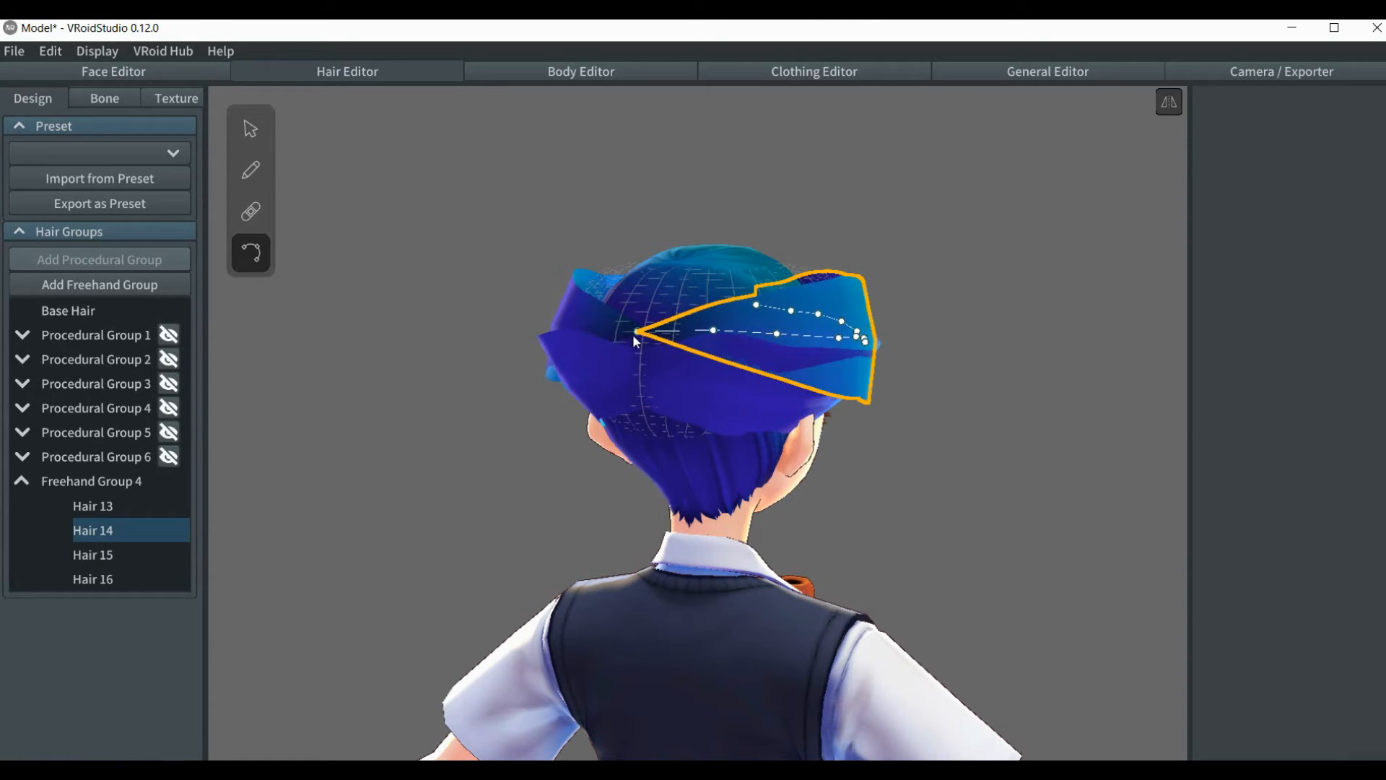
{"action": "left_click_drag", "start_coordinate": [637, 334], "coordinate": [579, 330]}
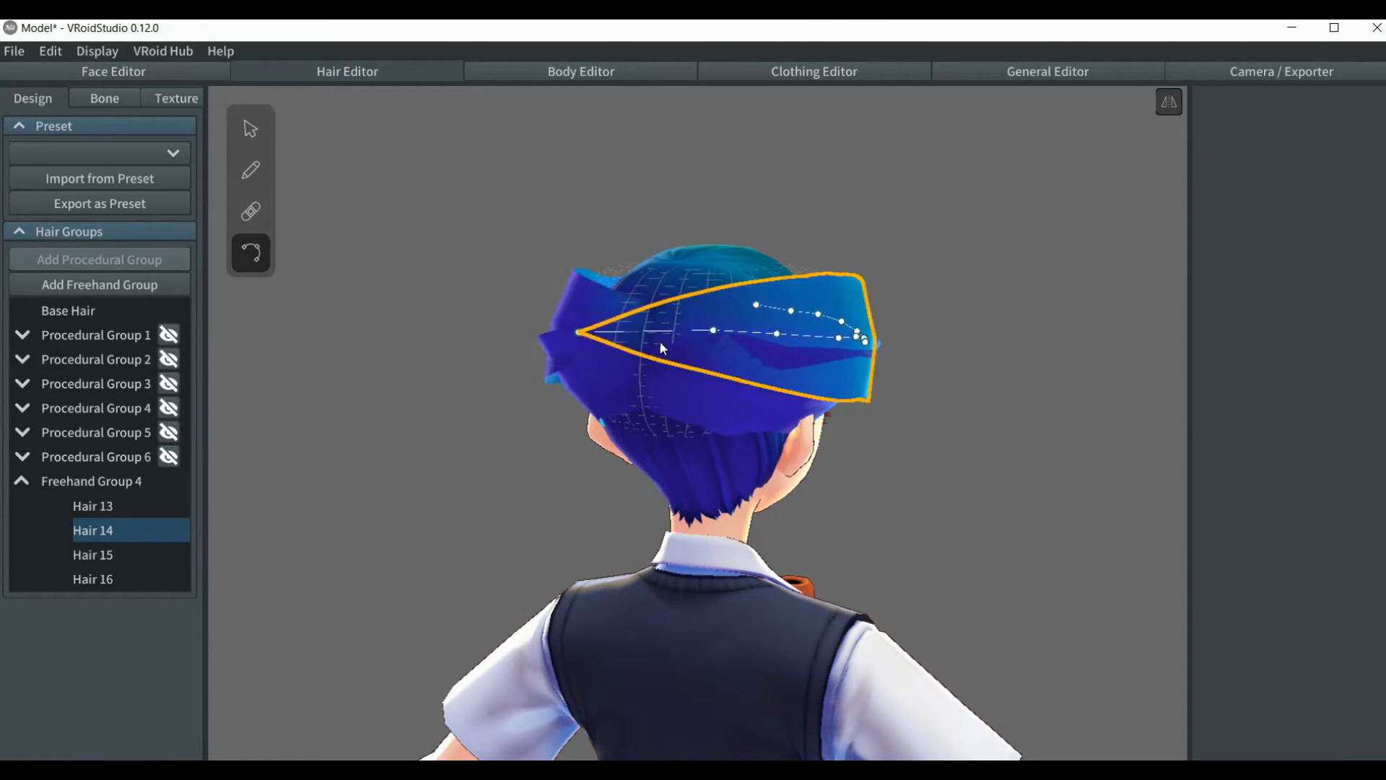
{"action": "left_click_drag", "start_coordinate": [714, 330], "coordinate": [694, 329]}
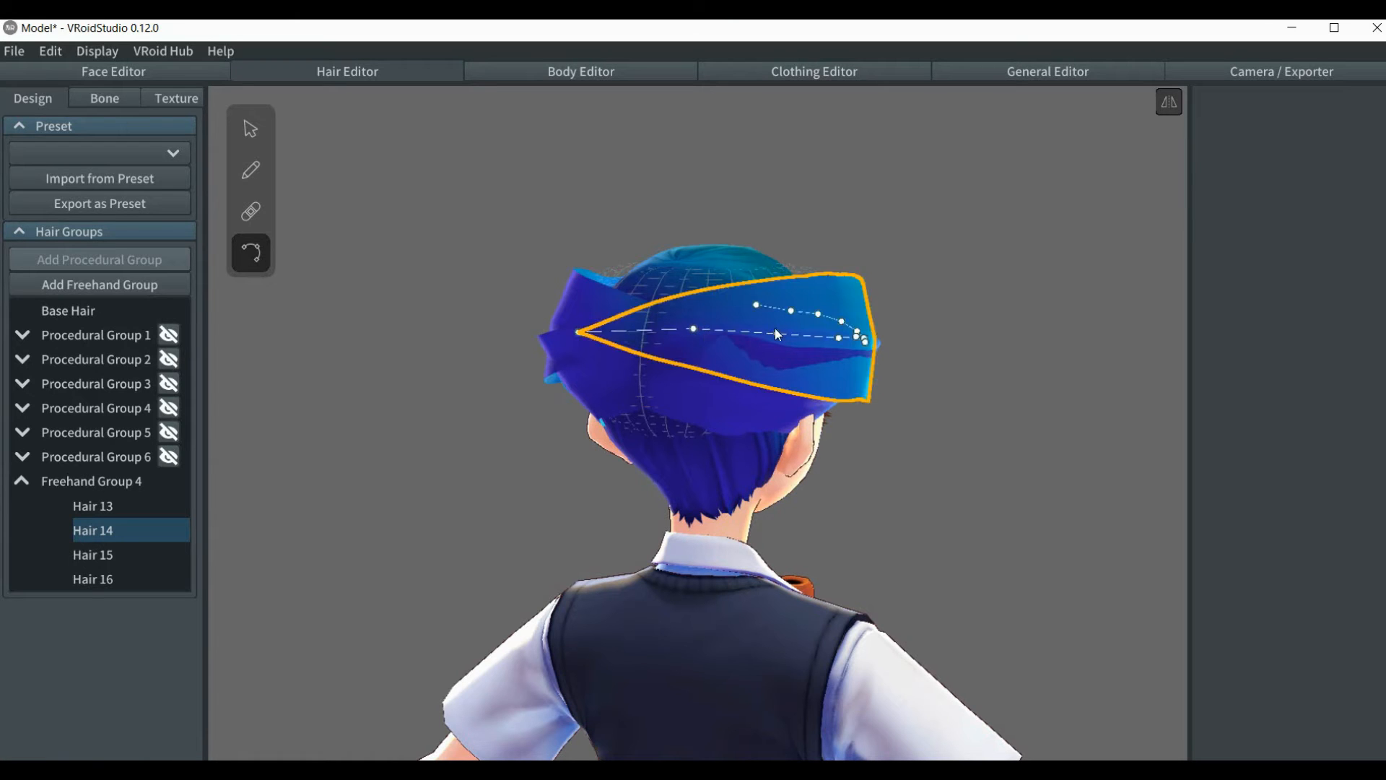
{"action": "left_click_drag", "start_coordinate": [777, 334], "coordinate": [760, 333]}
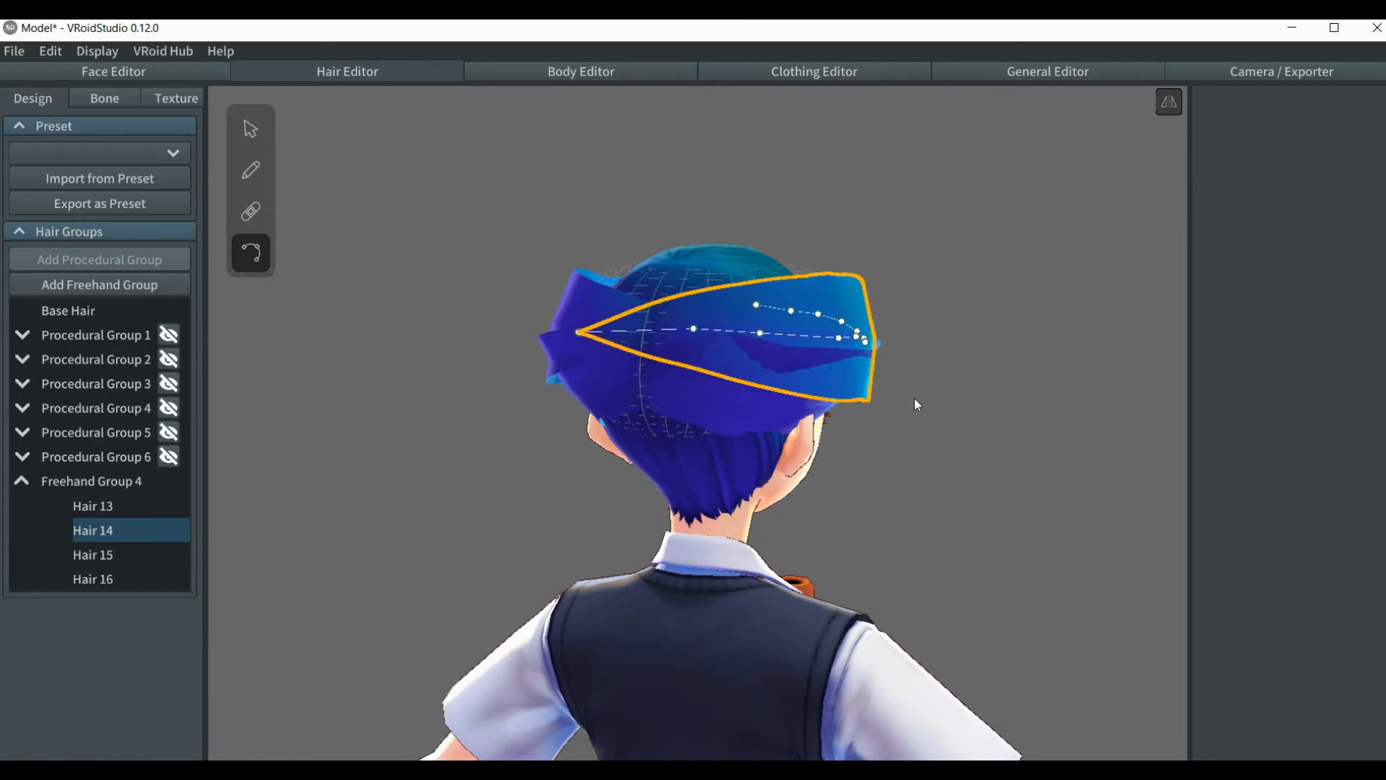
Adjust the front control points of the lower strand pair to close the gap above the forehead.
{"action": "right_click_drag", "start_coordinate": [914, 397], "coordinate": [806, 396]}
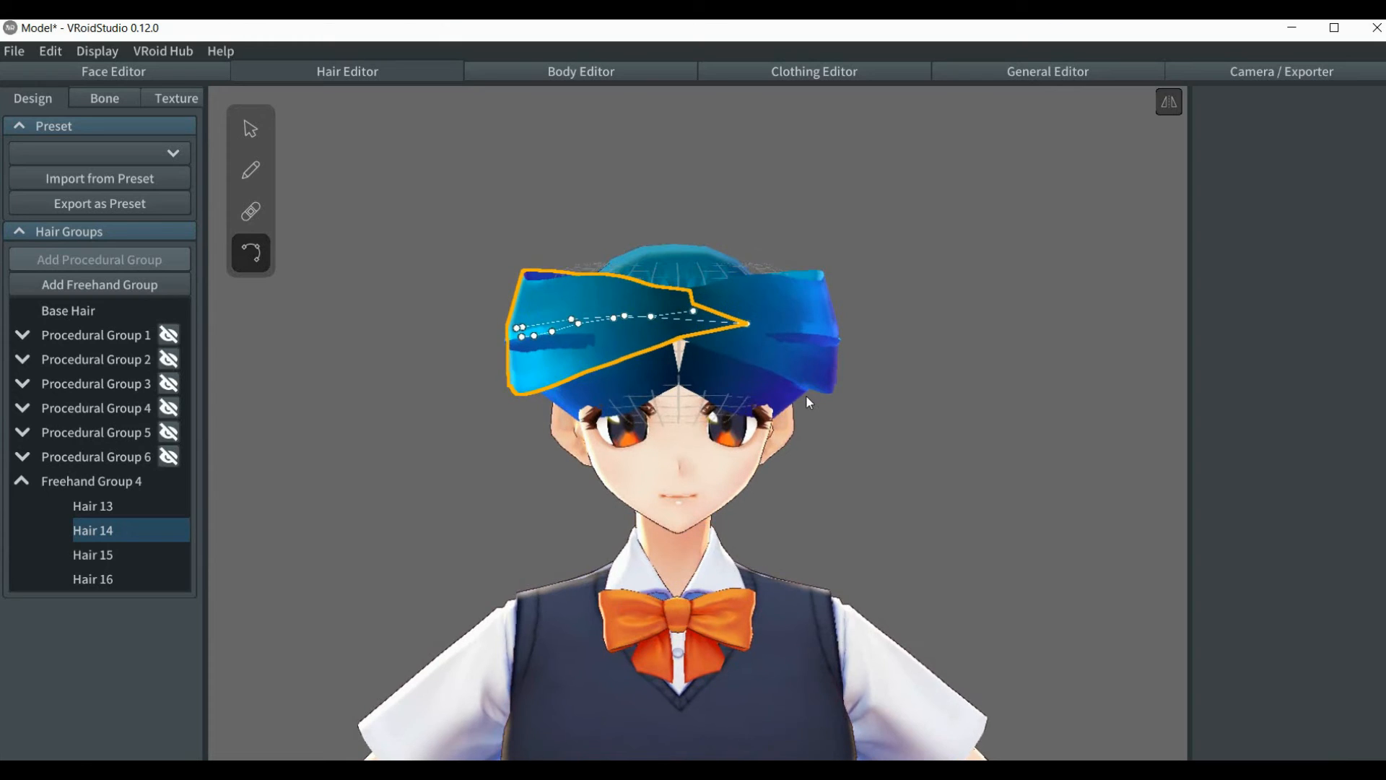
{"action": "left_click", "coordinate": [735, 391]}
{"action": "left_click_drag", "start_coordinate": [741, 379], "coordinate": [741, 366]}
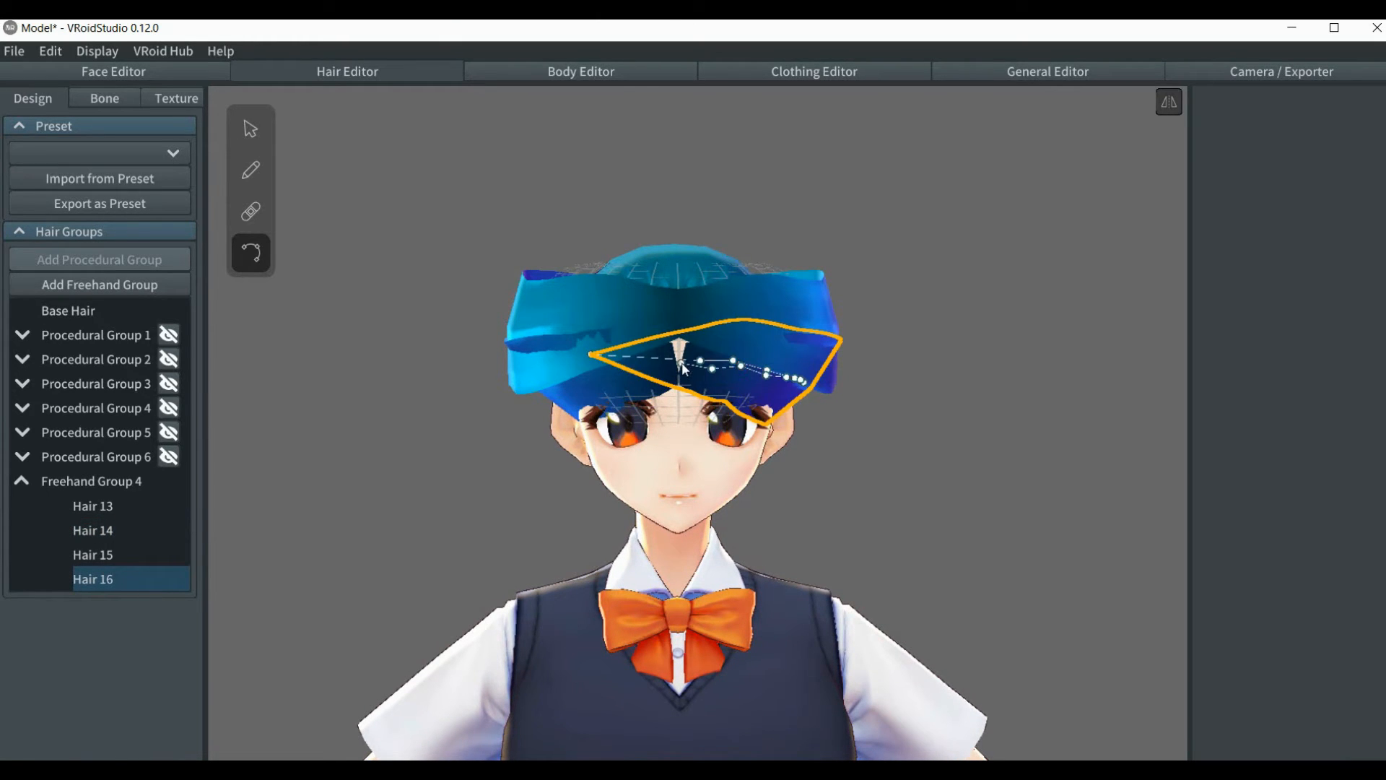
{"action": "right_click_drag", "start_coordinate": [856, 488], "coordinate": [870, 492]}
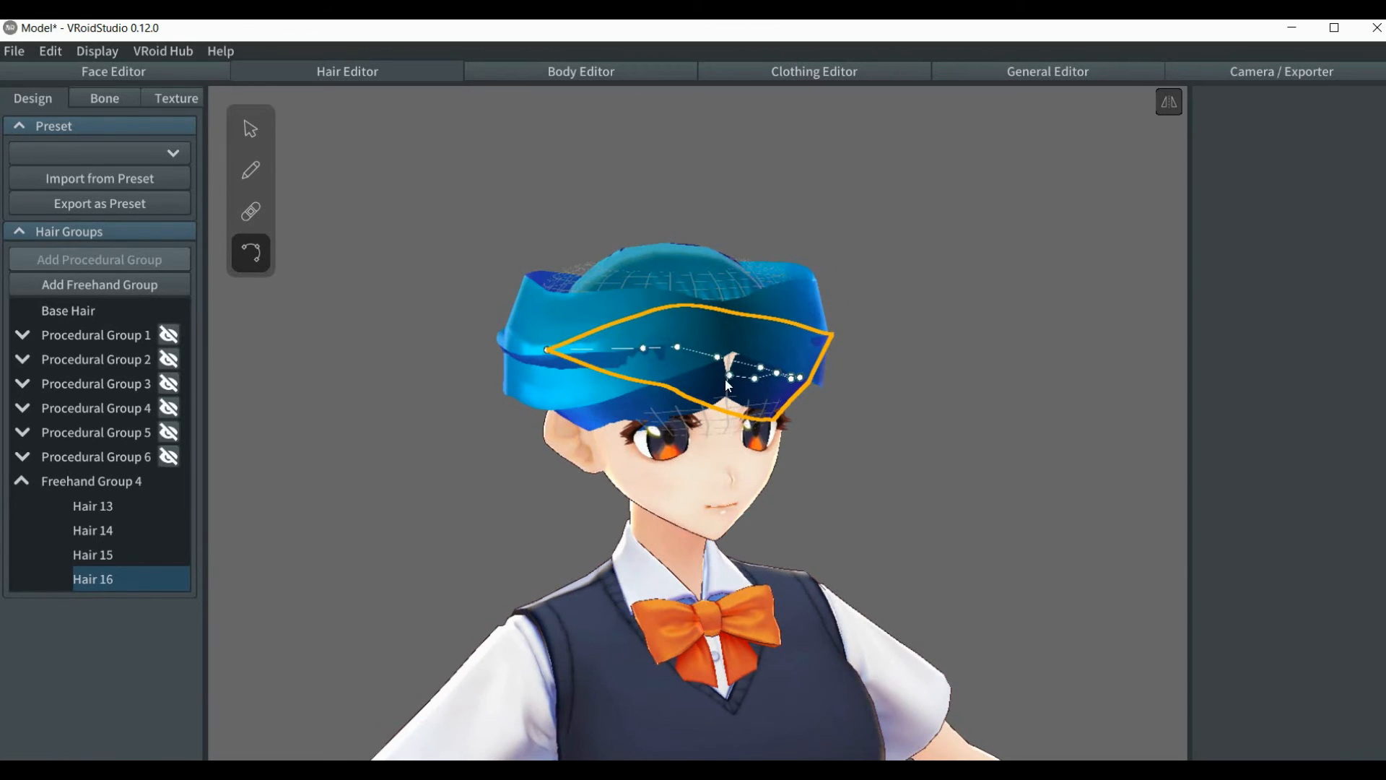
{"action": "mouse_move", "coordinate": [729, 375]}
{"action": "left_mouse_down"}
{"action": "mouse_move", "coordinate": [713, 358]}
{"action": "mouse_move", "coordinate": [754, 364]}
{"action": "left_mouse_up"}
{"action": "right_click_drag", "start_coordinate": [864, 444], "coordinate": [793, 441]}
{"action": "left_click_drag", "start_coordinate": [740, 395], "coordinate": [768, 386]}
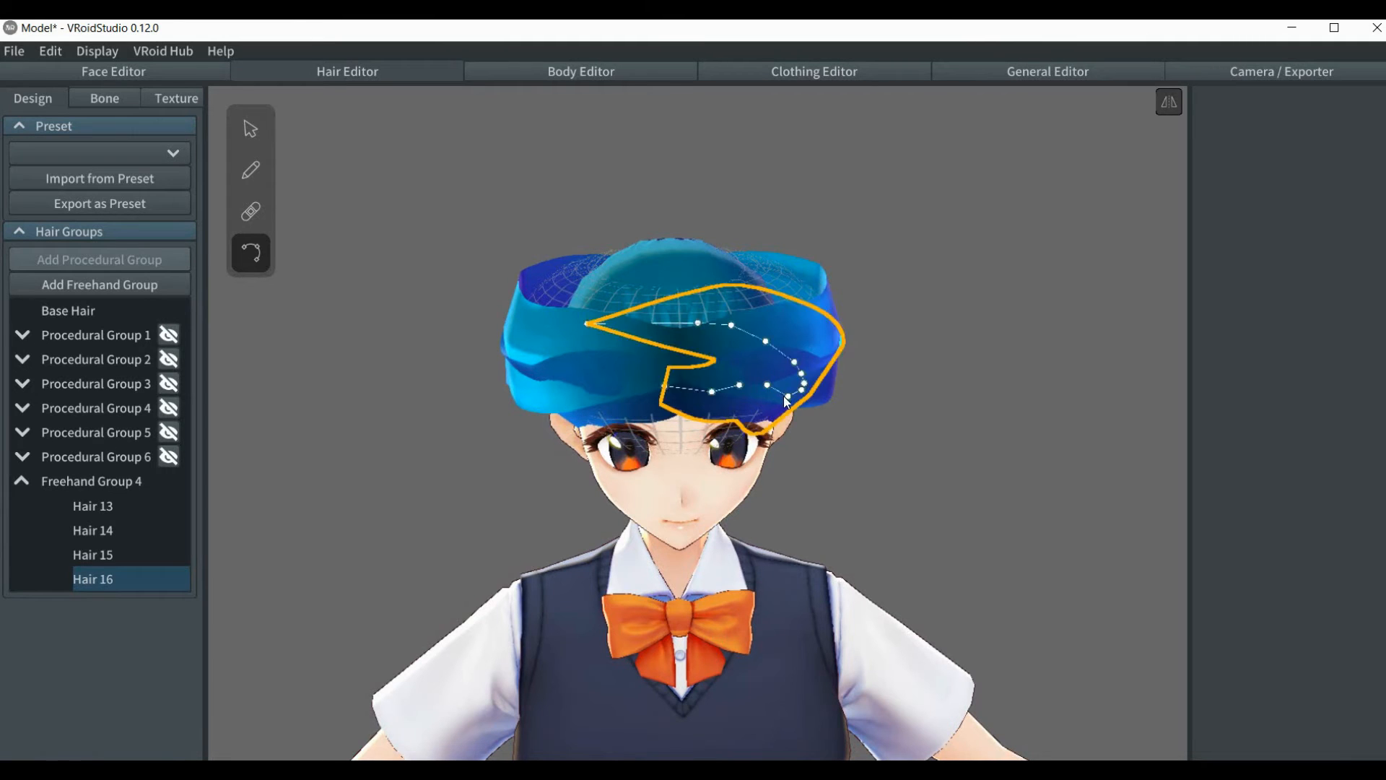
Smooth the lower strand pair along the side of the face by raising its uneven control points.
{"action": "left_click", "coordinate": [786, 398]}
{"action": "left_click", "coordinate": [771, 415]}
{"action": "left_click_drag", "start_coordinate": [785, 400], "coordinate": [785, 381]}
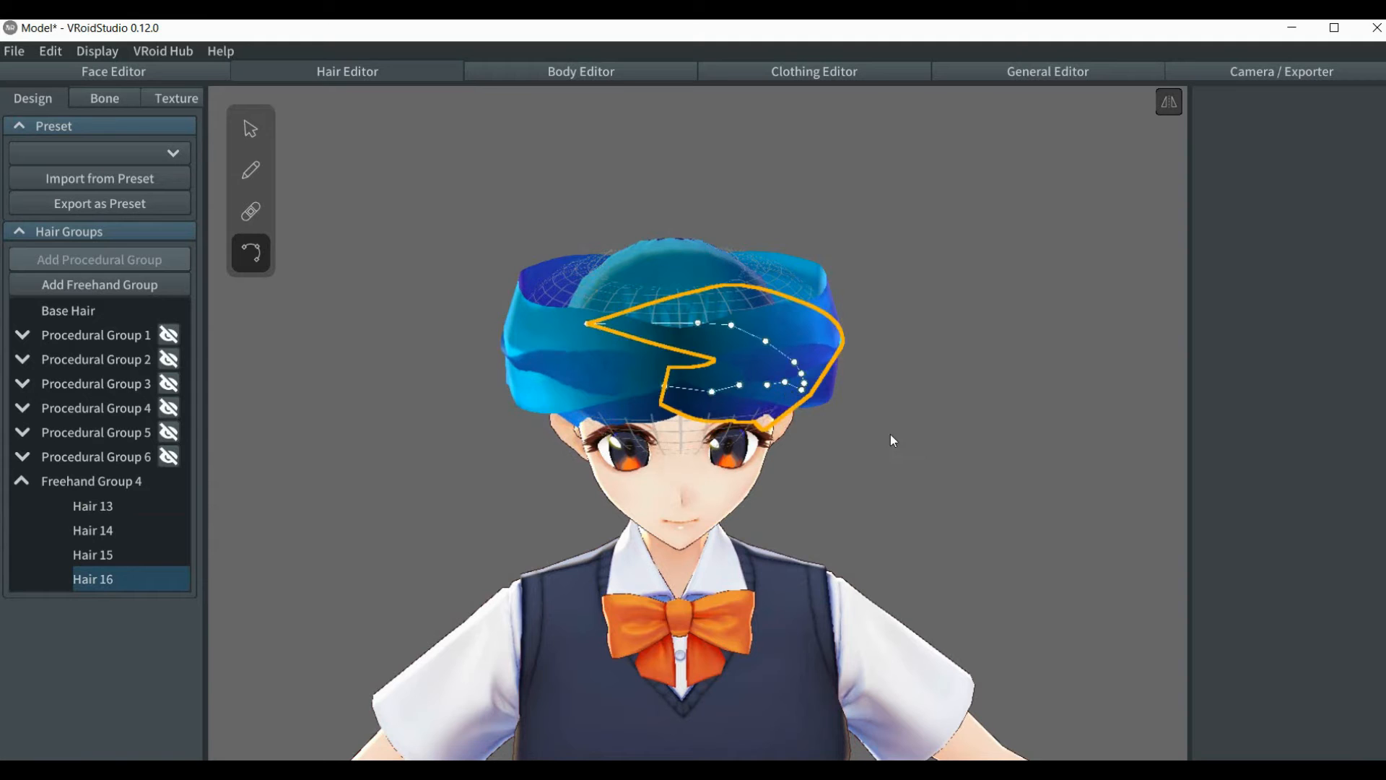
{"action": "right_click_drag", "start_coordinate": [890, 435], "coordinate": [822, 416]}
{"action": "left_click_drag", "start_coordinate": [678, 371], "coordinate": [682, 362]}
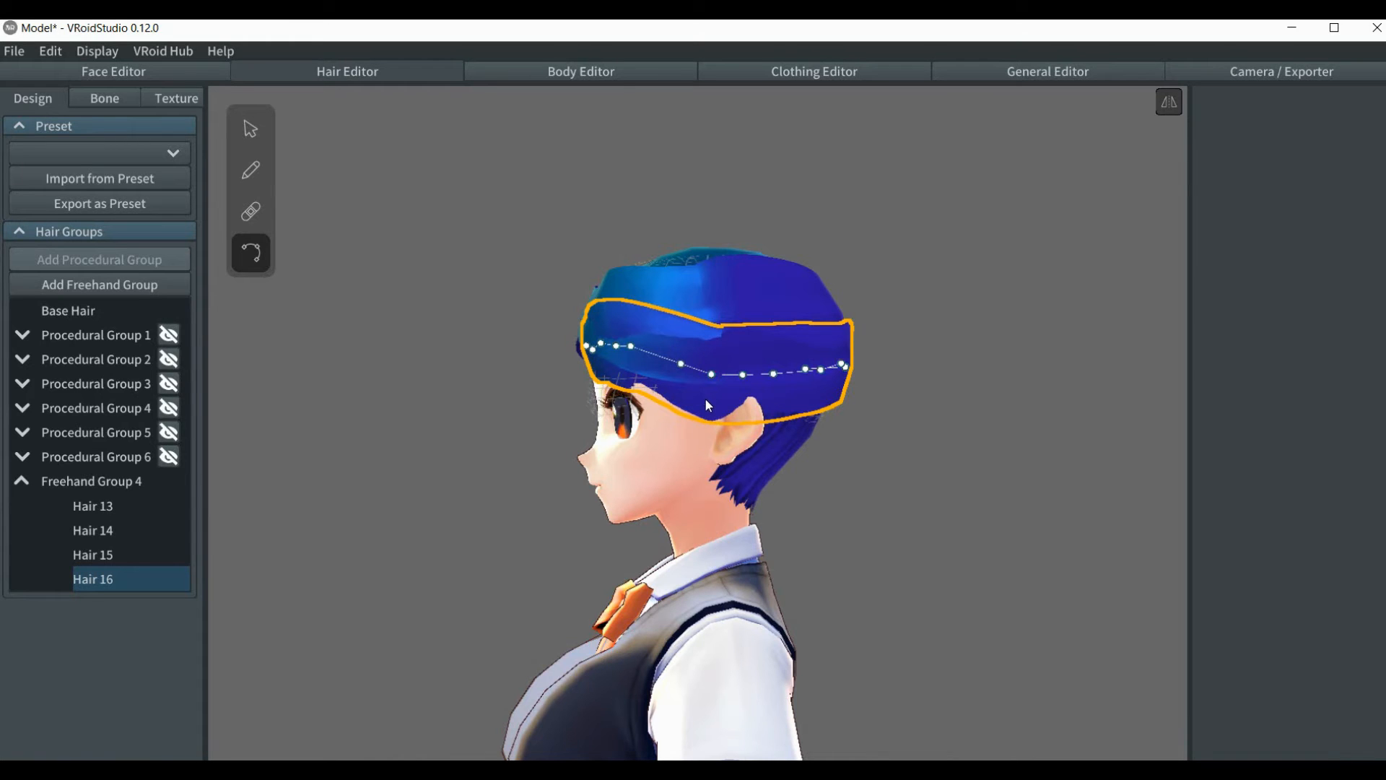
Collapse Freehand Group 4 and show Procedural Groups 6 through 1 to check the strands with the full hairstyle.
{"action": "right_click_drag", "start_coordinate": [386, 378], "coordinate": [441, 391]}
{"action": "left_click", "coordinate": [21, 481]}
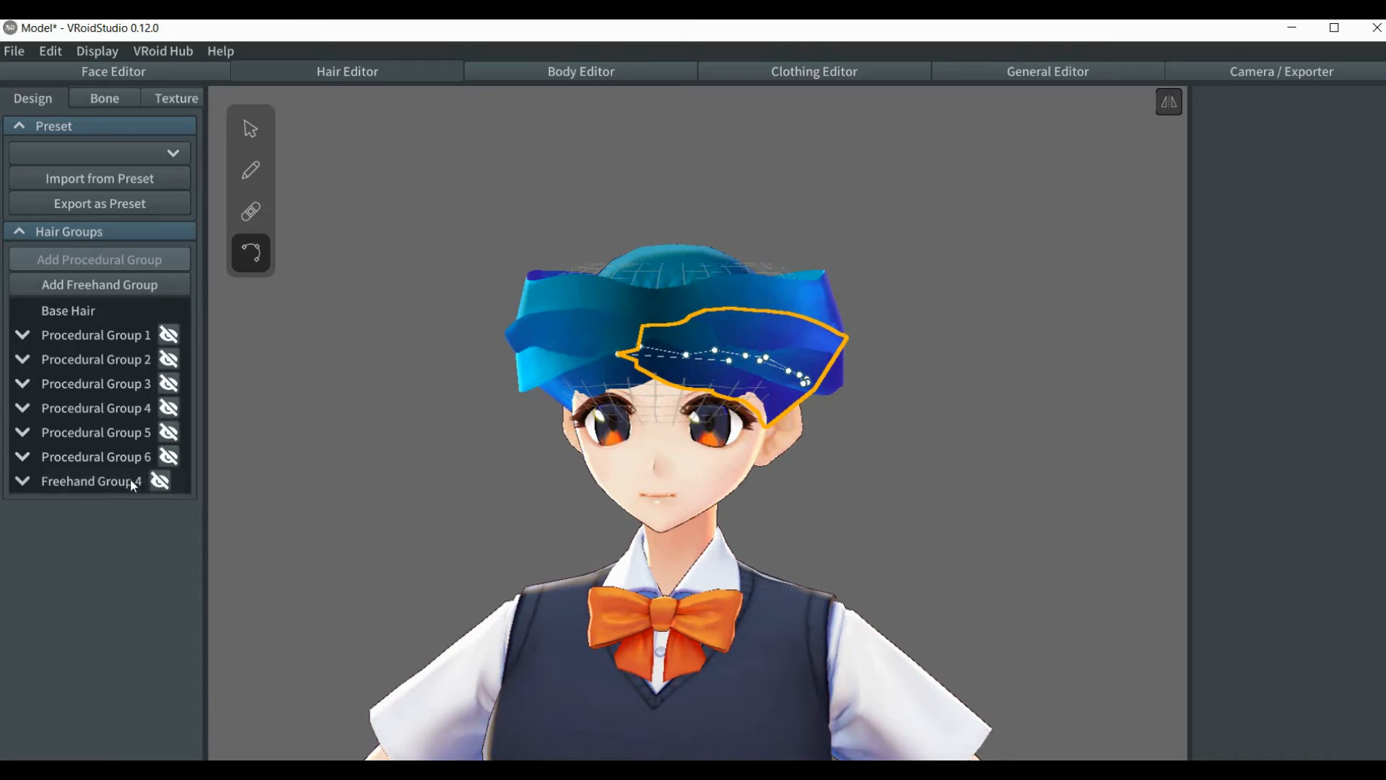
{"action": "left_click", "coordinate": [169, 457]}
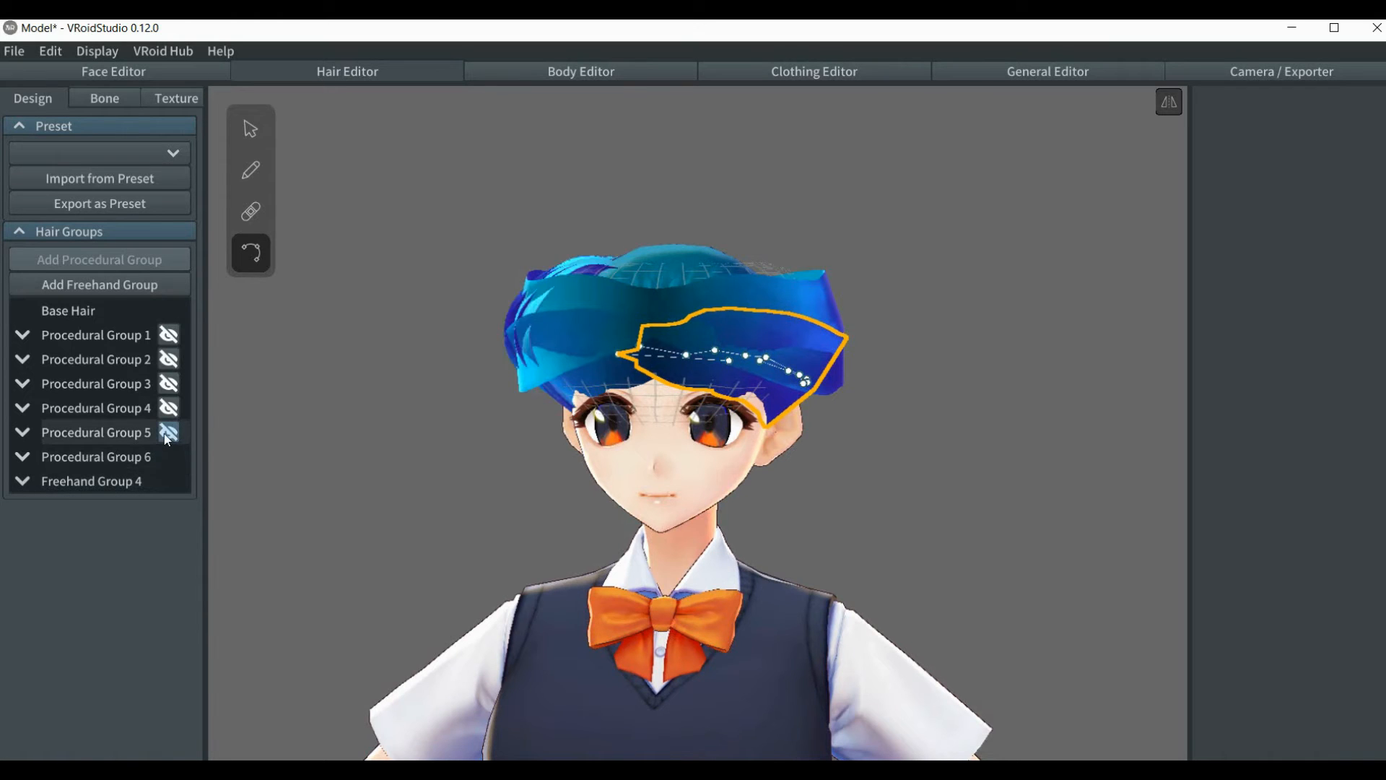
{"action": "left_click", "coordinate": [168, 433]}
{"action": "left_click", "coordinate": [168, 408]}
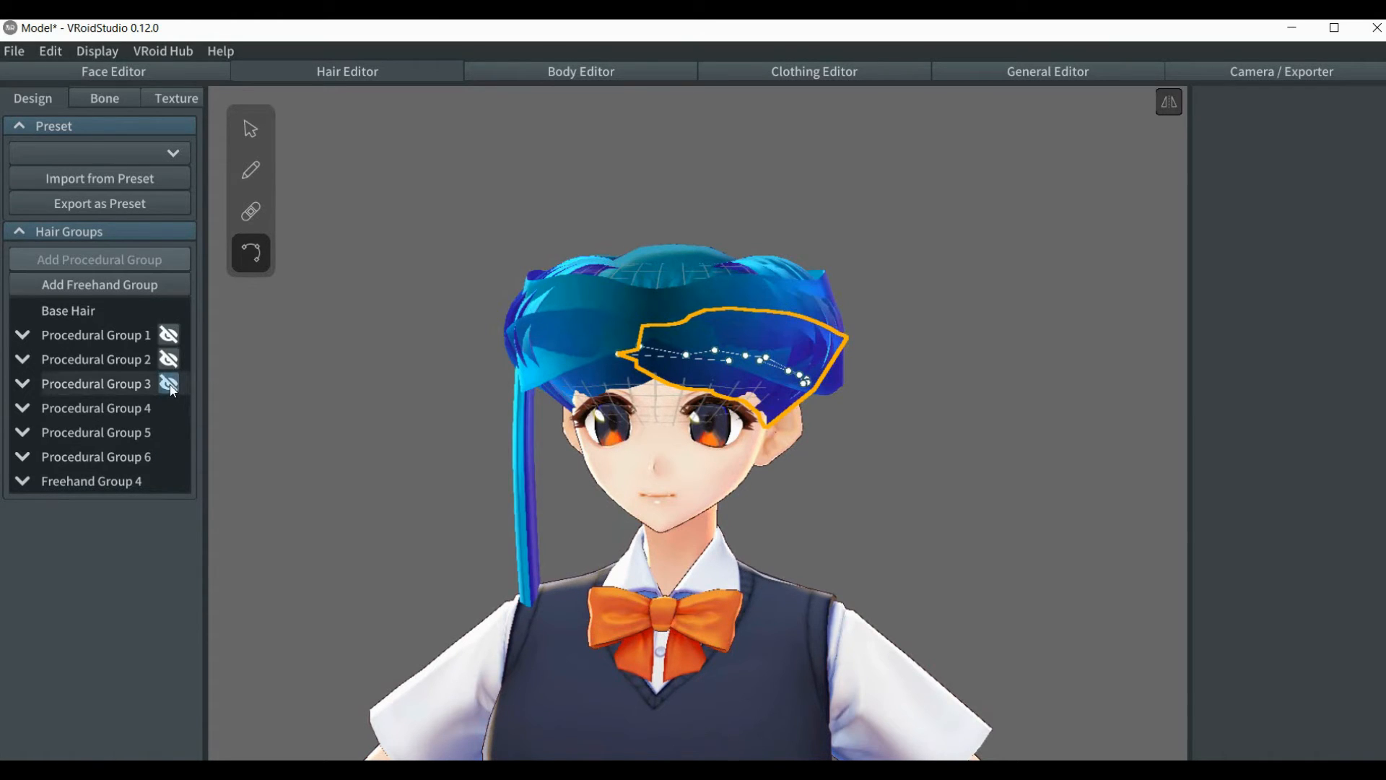
{"action": "left_click", "coordinate": [169, 383]}
{"action": "left_click", "coordinate": [169, 359]}
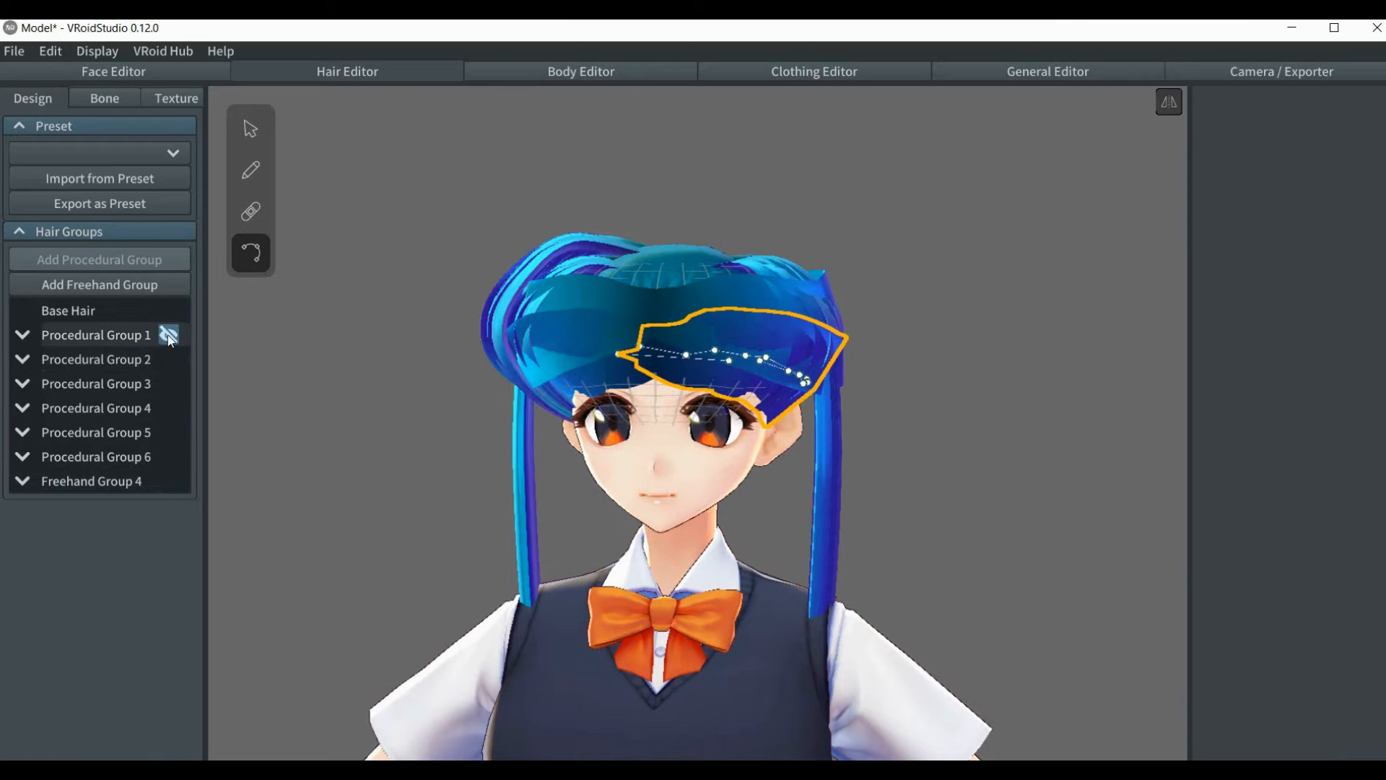
{"action": "left_click", "coordinate": [169, 335]}
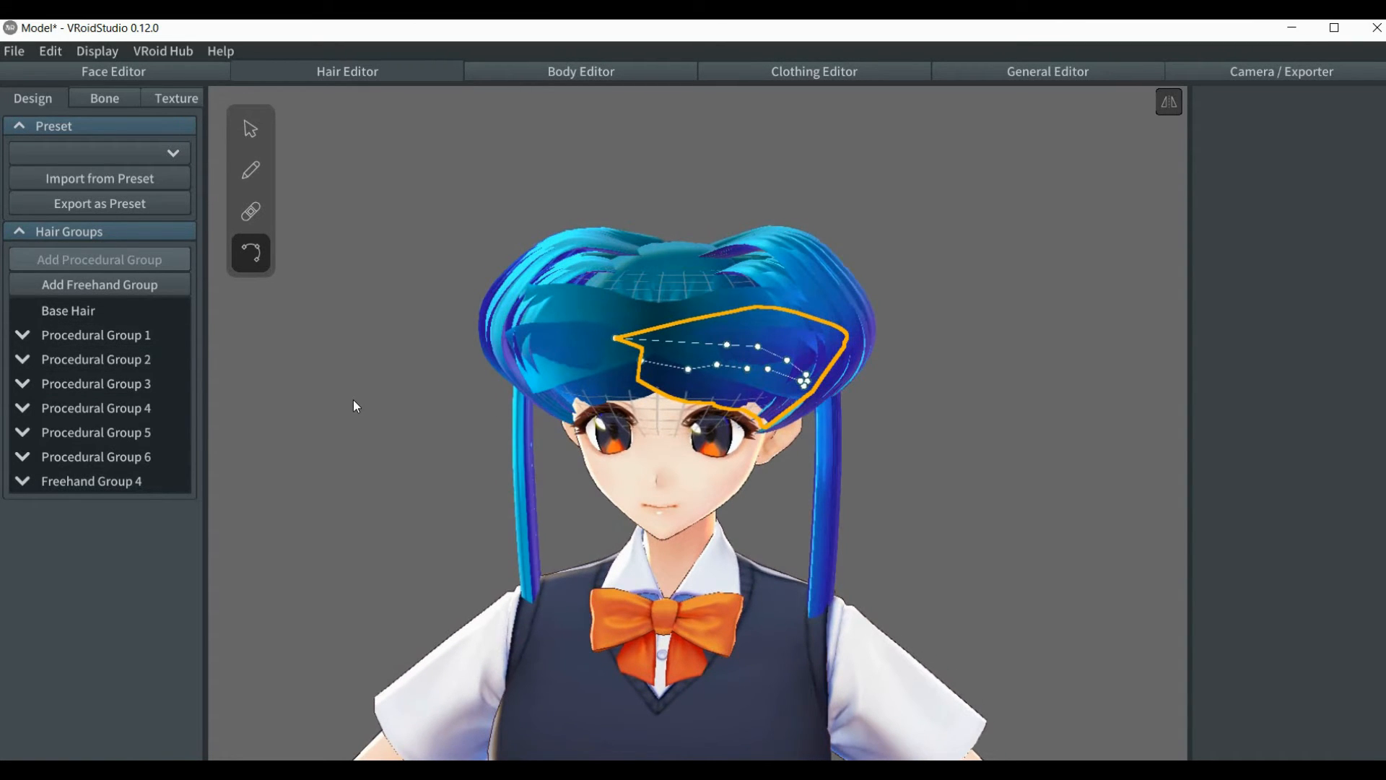
Hide Procedural Groups 1 through 6 again, leaving Freehand Group 4 and the base hair shown.
{"action": "mouse_move", "coordinate": [172, 336]}
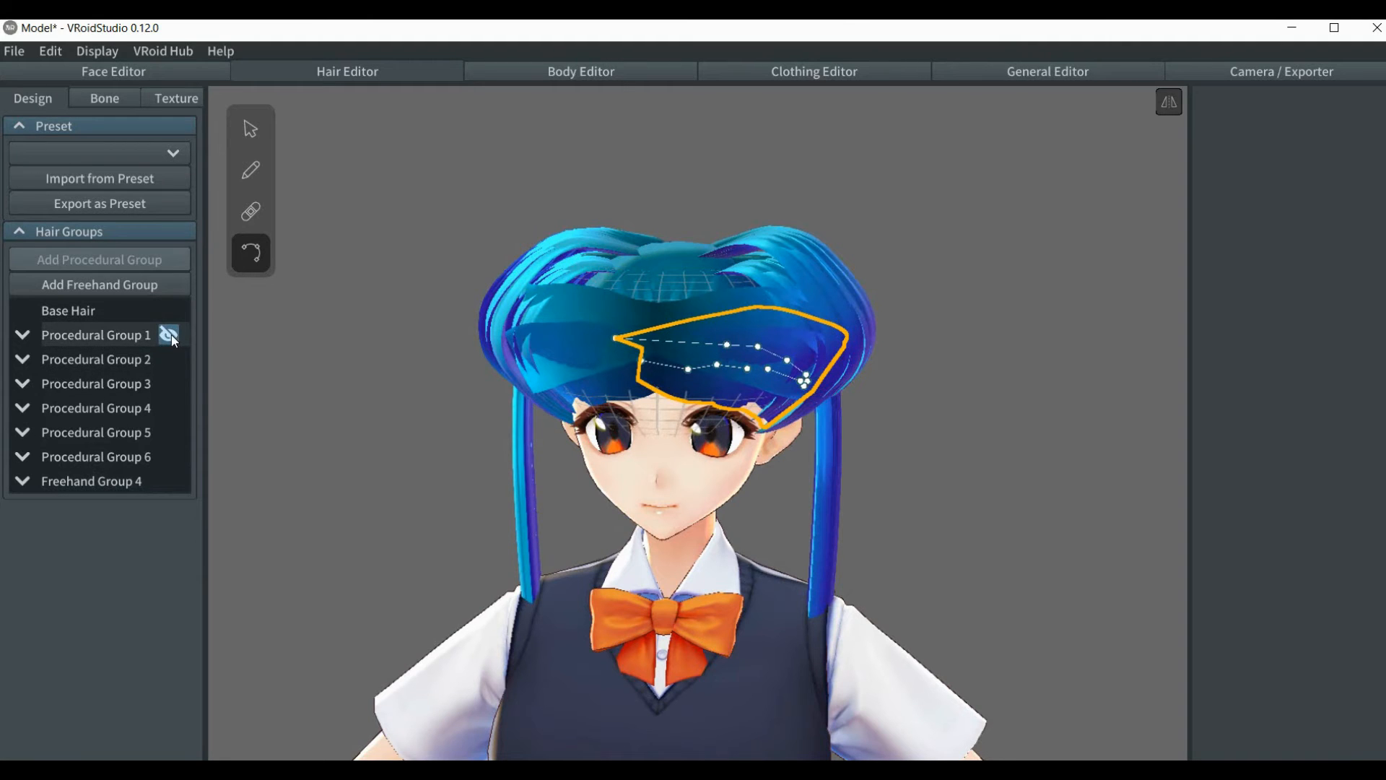
{"action": "left_click", "coordinate": [172, 335]}
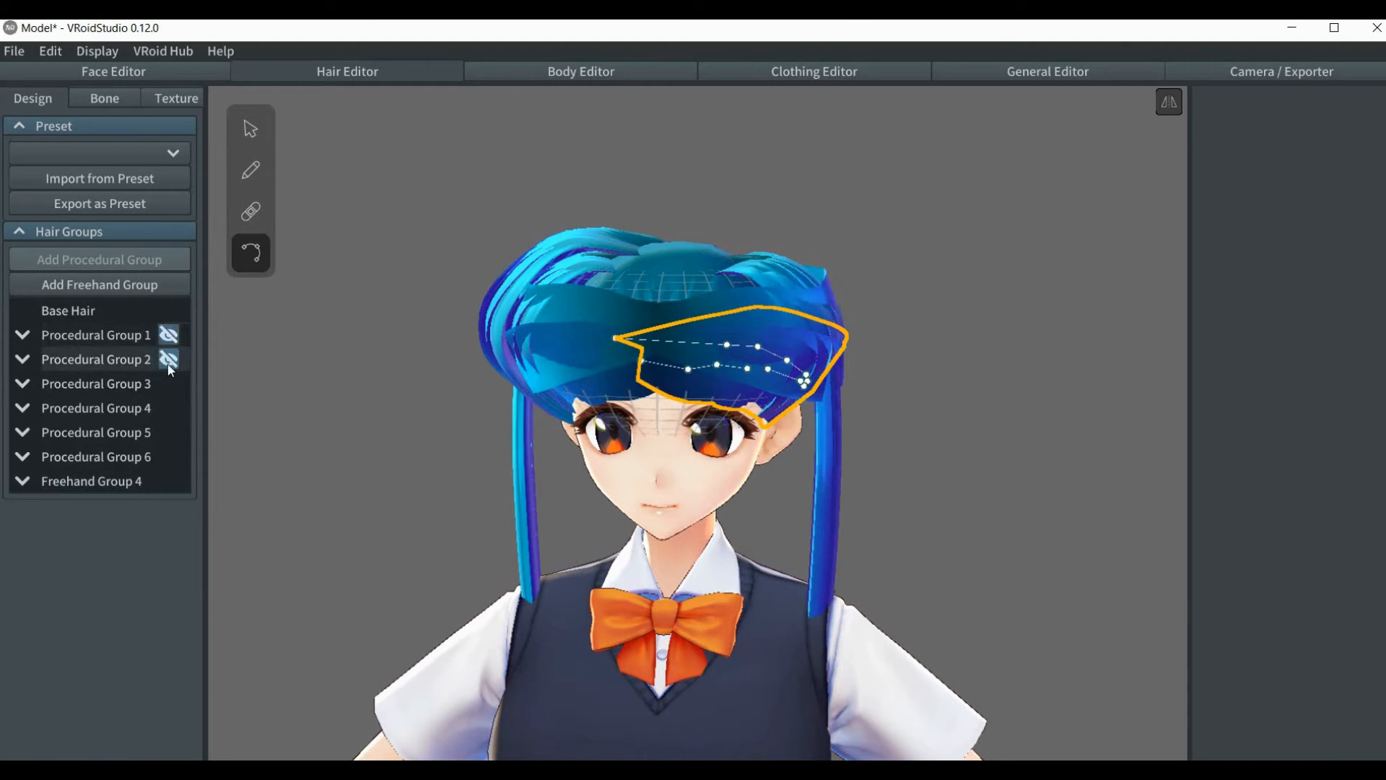
{"action": "left_click", "coordinate": [169, 359]}
{"action": "left_click", "coordinate": [169, 383]}
{"action": "left_click", "coordinate": [169, 409]}
{"action": "left_click", "coordinate": [169, 432]}
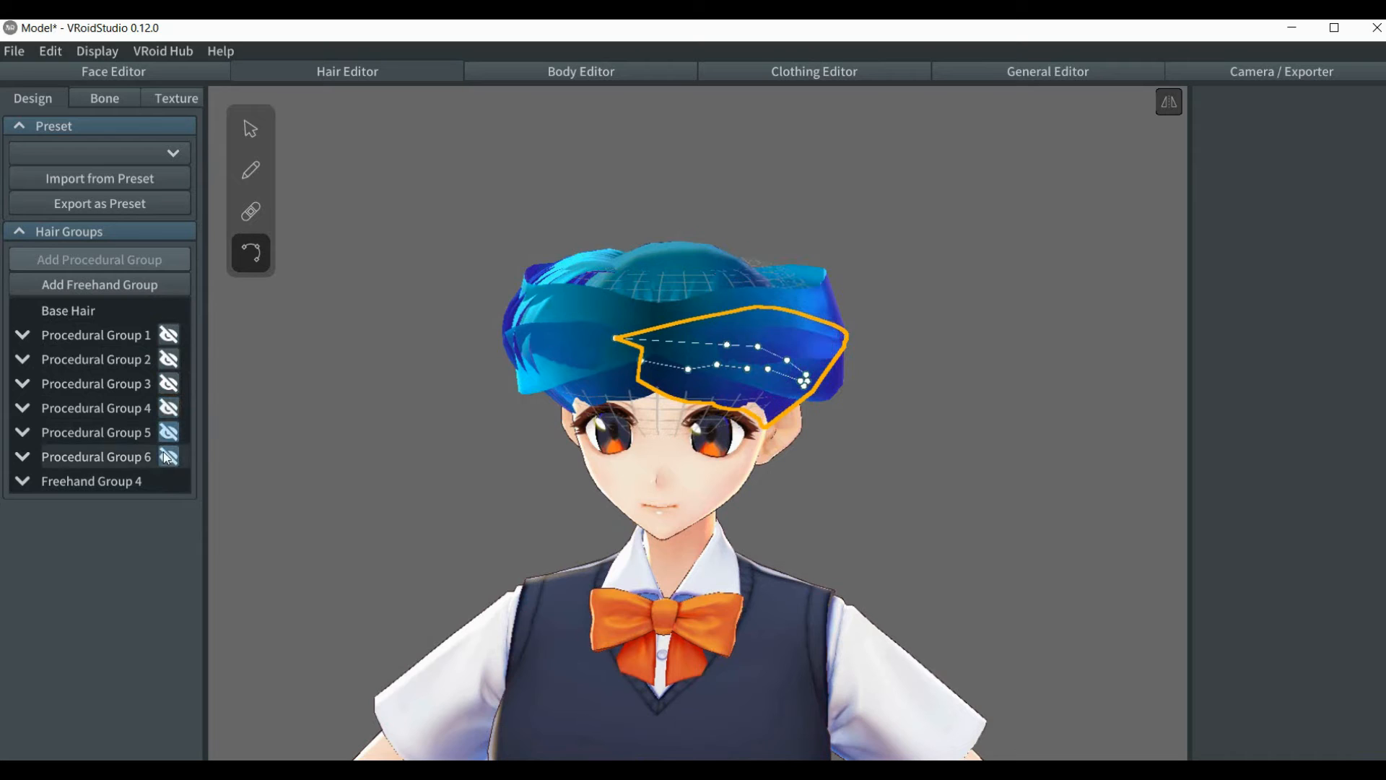
{"action": "left_click", "coordinate": [169, 457]}
Delete strands Hair 13, Hair 14, Hair 15 and Hair 16 from Freehand Group 4, keeping the group itself.
{"action": "left_click", "coordinate": [84, 487]}
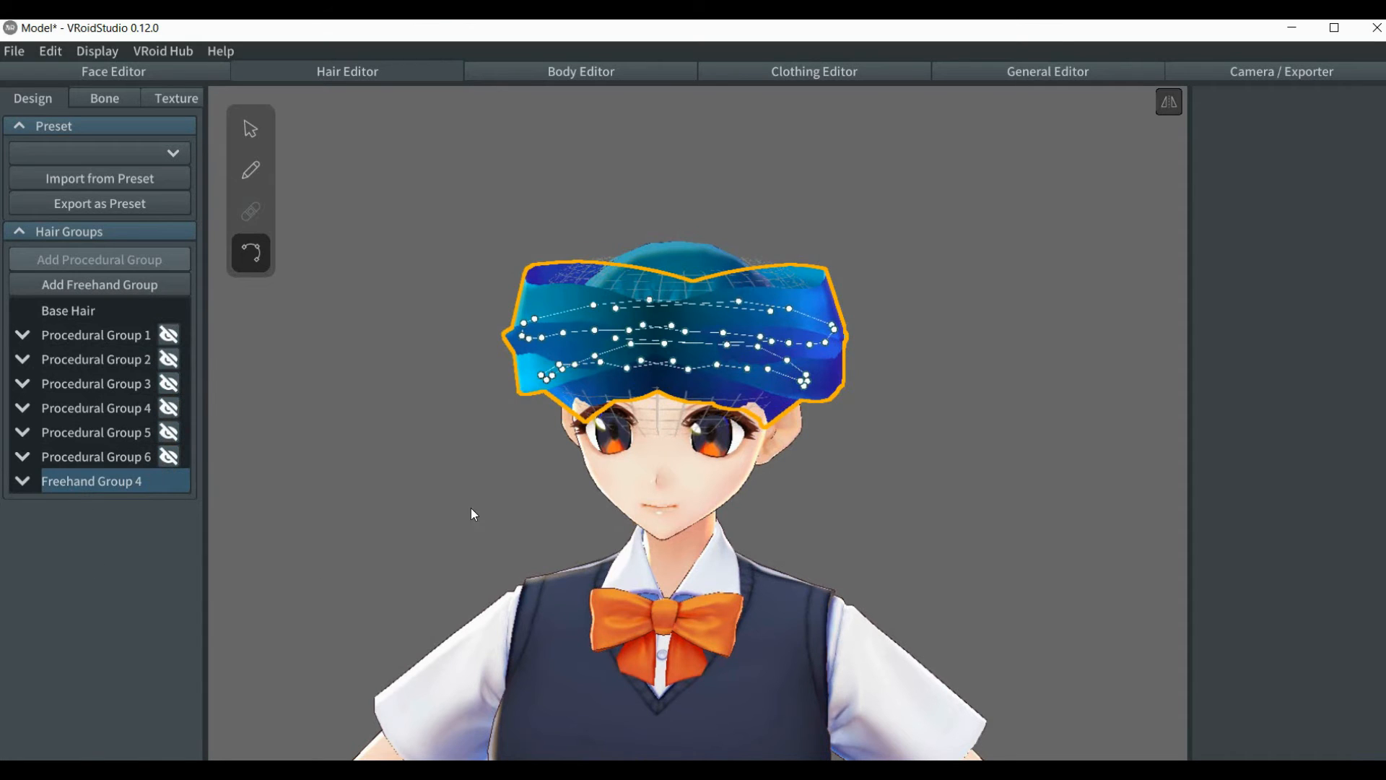
{"action": "left_click", "coordinate": [23, 481]}
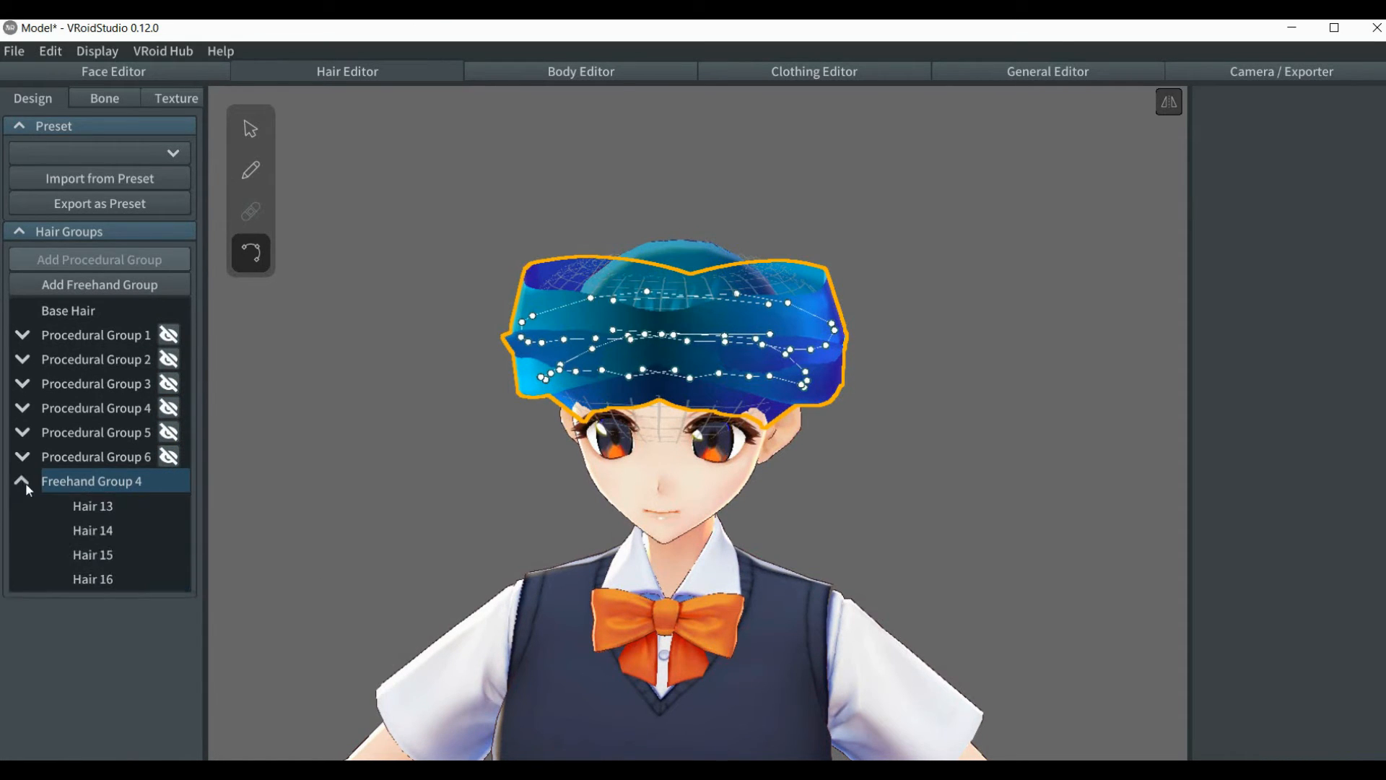
{"action": "right_click", "coordinate": [86, 508]}
{"action": "left_click", "coordinate": [130, 497]}
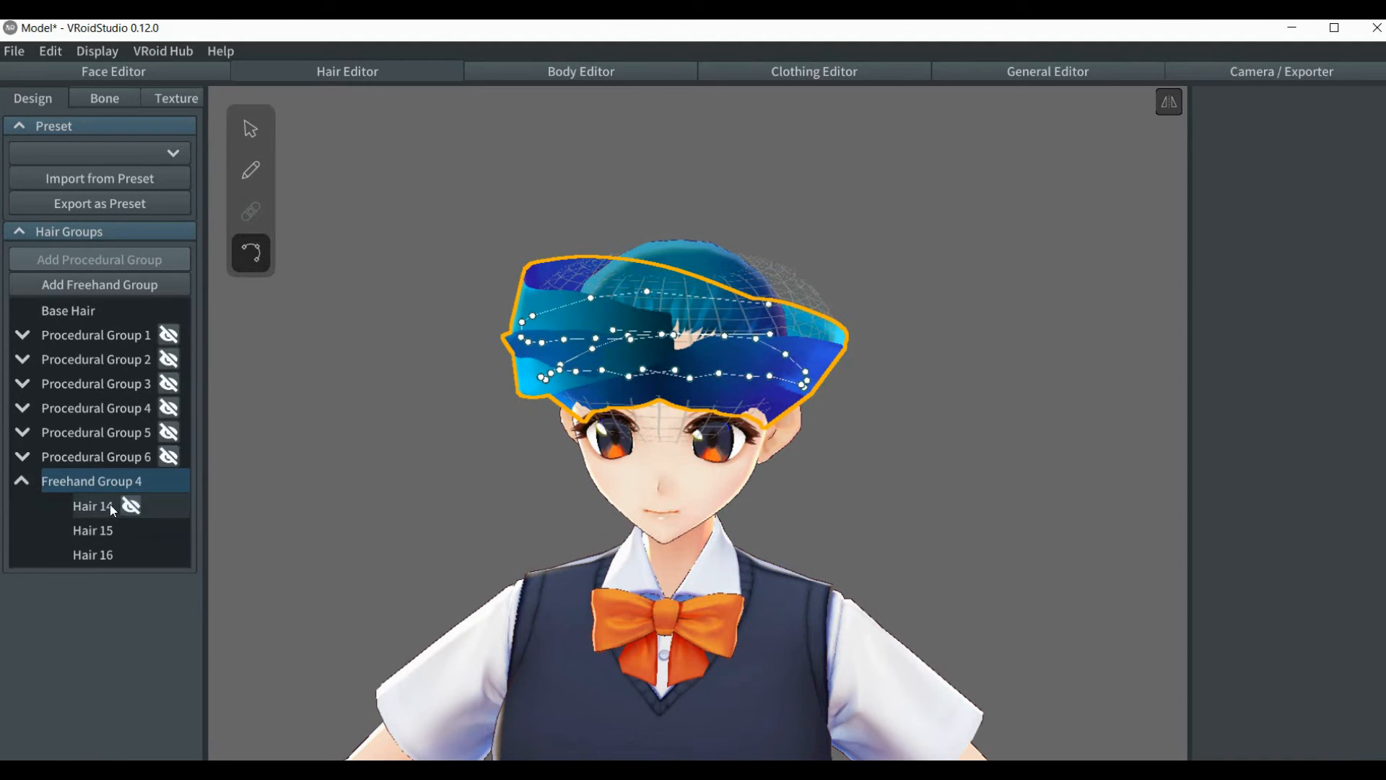
{"action": "right_click", "coordinate": [109, 504]}
{"action": "left_click", "coordinate": [149, 494]}
{"action": "right_click", "coordinate": [91, 509]}
{"action": "left_click", "coordinate": [124, 496]}
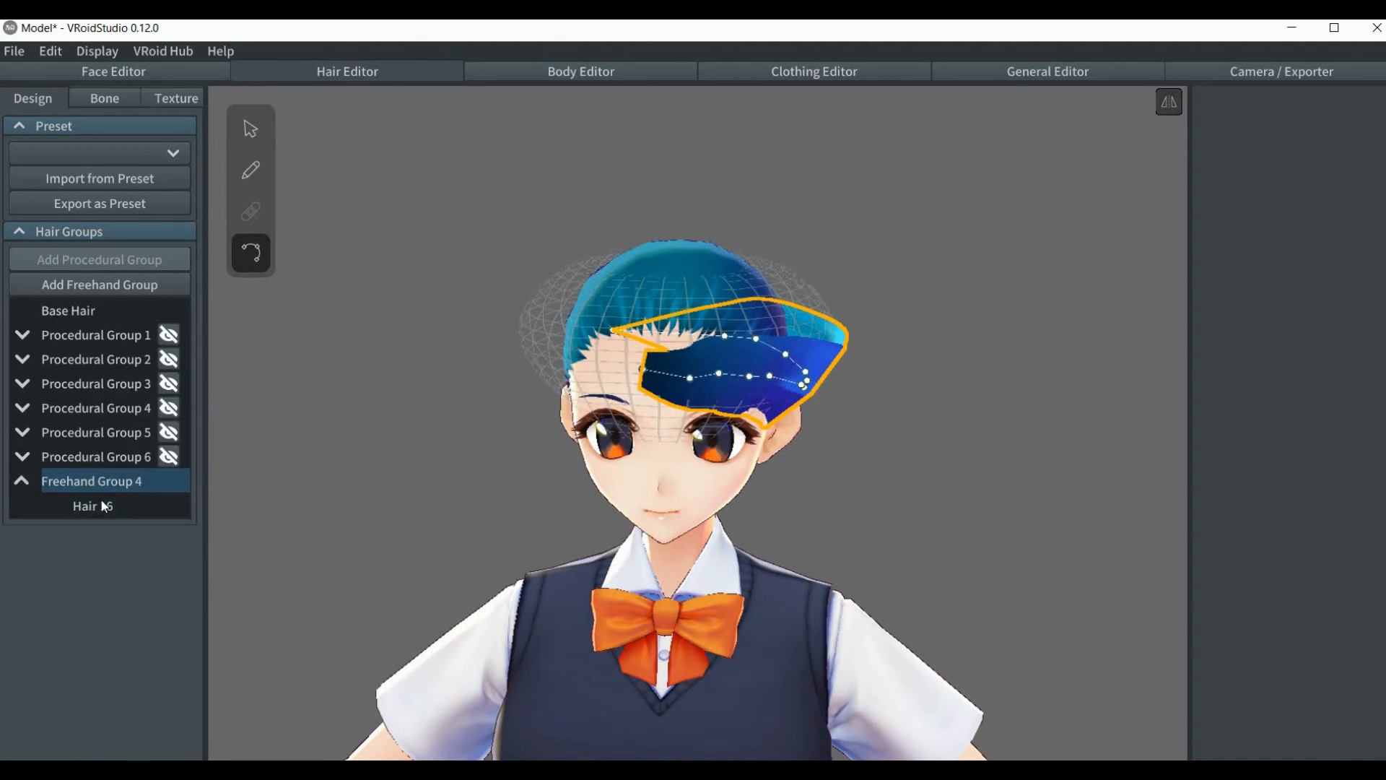
{"action": "right_click", "coordinate": [90, 505]}
{"action": "left_click", "coordinate": [129, 497]}
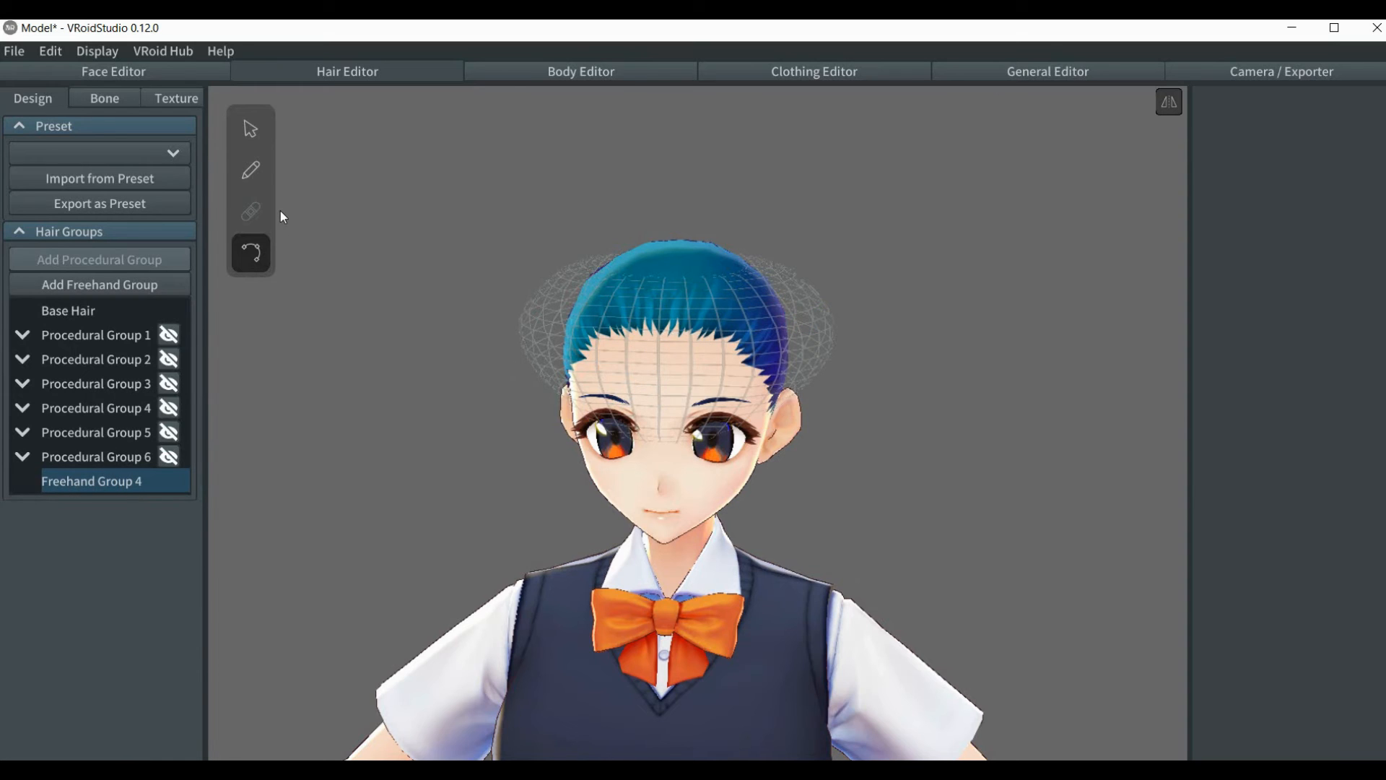
Activate the hair brush for the empty Freehand Group 4 and set its texture Width to 3.988.
{"action": "left_click", "coordinate": [261, 176]}
{"action": "left_click_drag", "start_coordinate": [1342, 527], "coordinate": [1333, 525]}
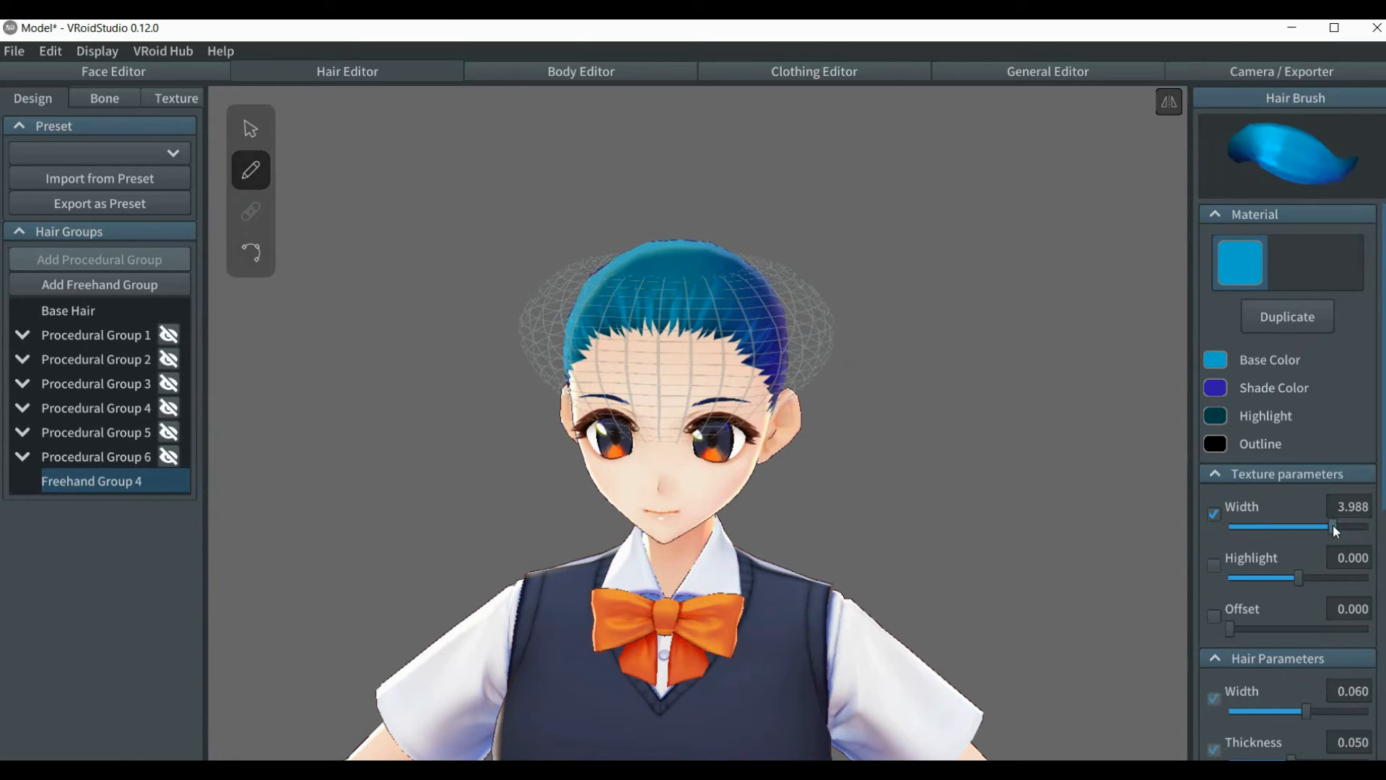
{"action": "right_click_drag", "start_coordinate": [815, 411], "coordinate": [791, 412]}
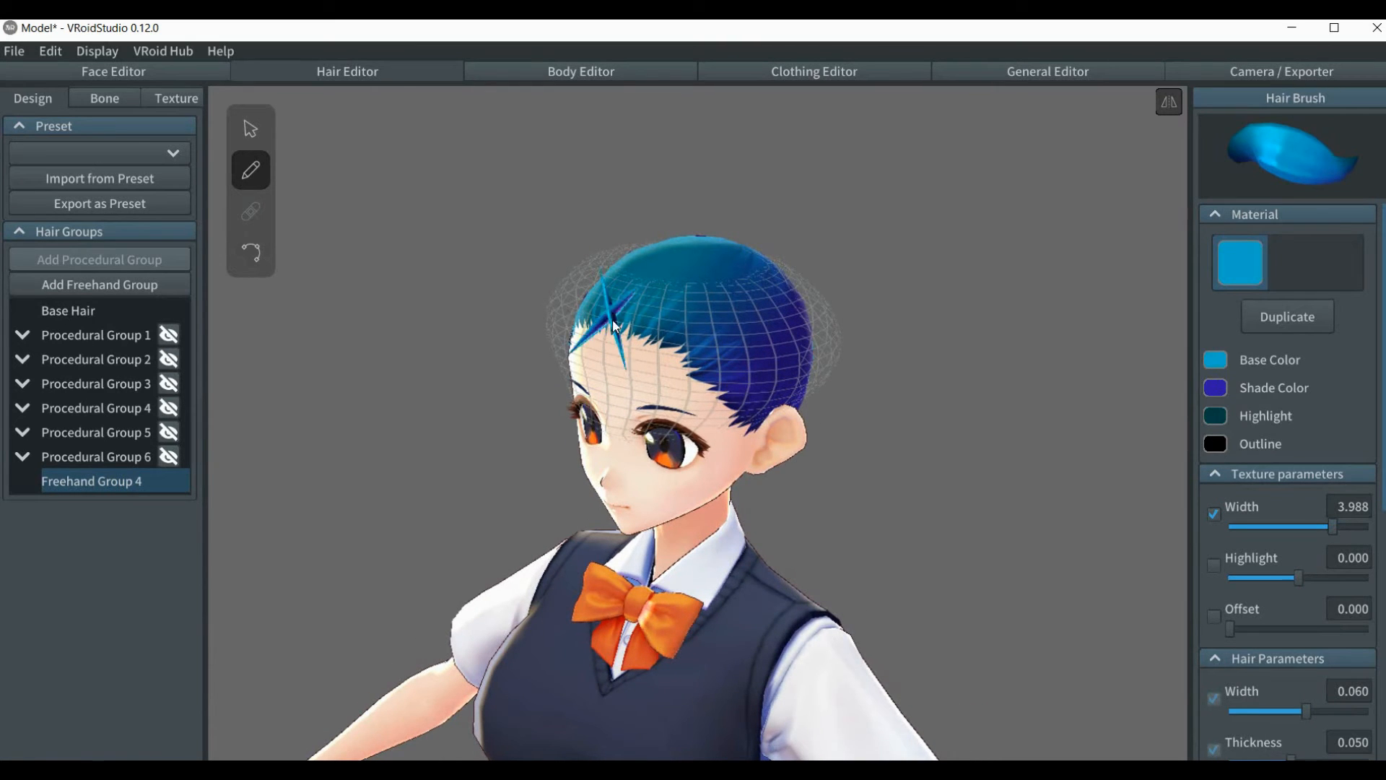
Draw two wide mirrored strands, one above the other, in Freehand Group 4 from the forehead's centre around the sides of the head.
{"action": "mouse_move", "coordinate": [606, 315]}
{"action": "left_mouse_down"}
{"action": "mouse_move", "coordinate": [774, 326]}
{"action": "mouse_move", "coordinate": [830, 299]}
{"action": "left_mouse_up"}
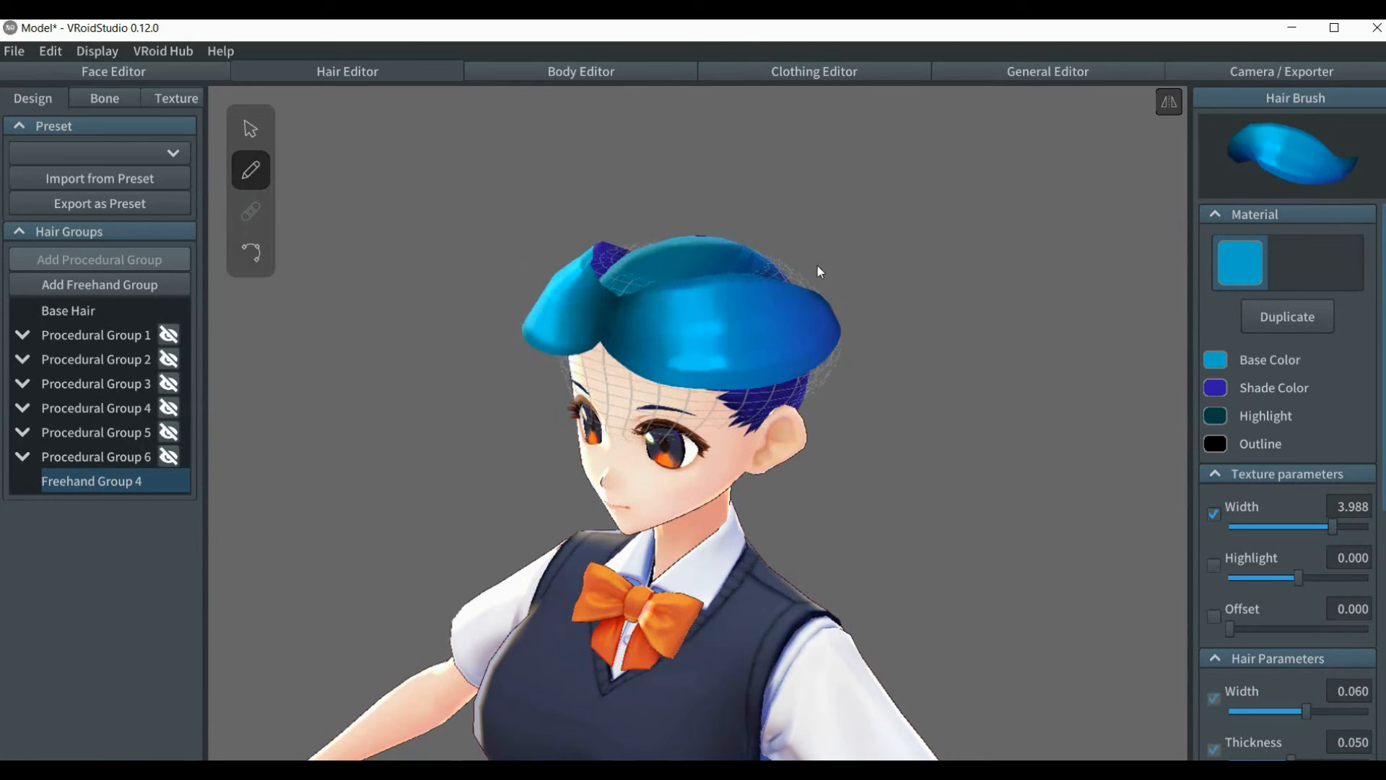
{"action": "mouse_move", "coordinate": [600, 338]}
{"action": "left_mouse_down"}
{"action": "mouse_move", "coordinate": [604, 361]}
{"action": "mouse_move", "coordinate": [701, 400]}
{"action": "mouse_move", "coordinate": [851, 375]}
{"action": "mouse_move", "coordinate": [856, 359]}
{"action": "left_mouse_up"}
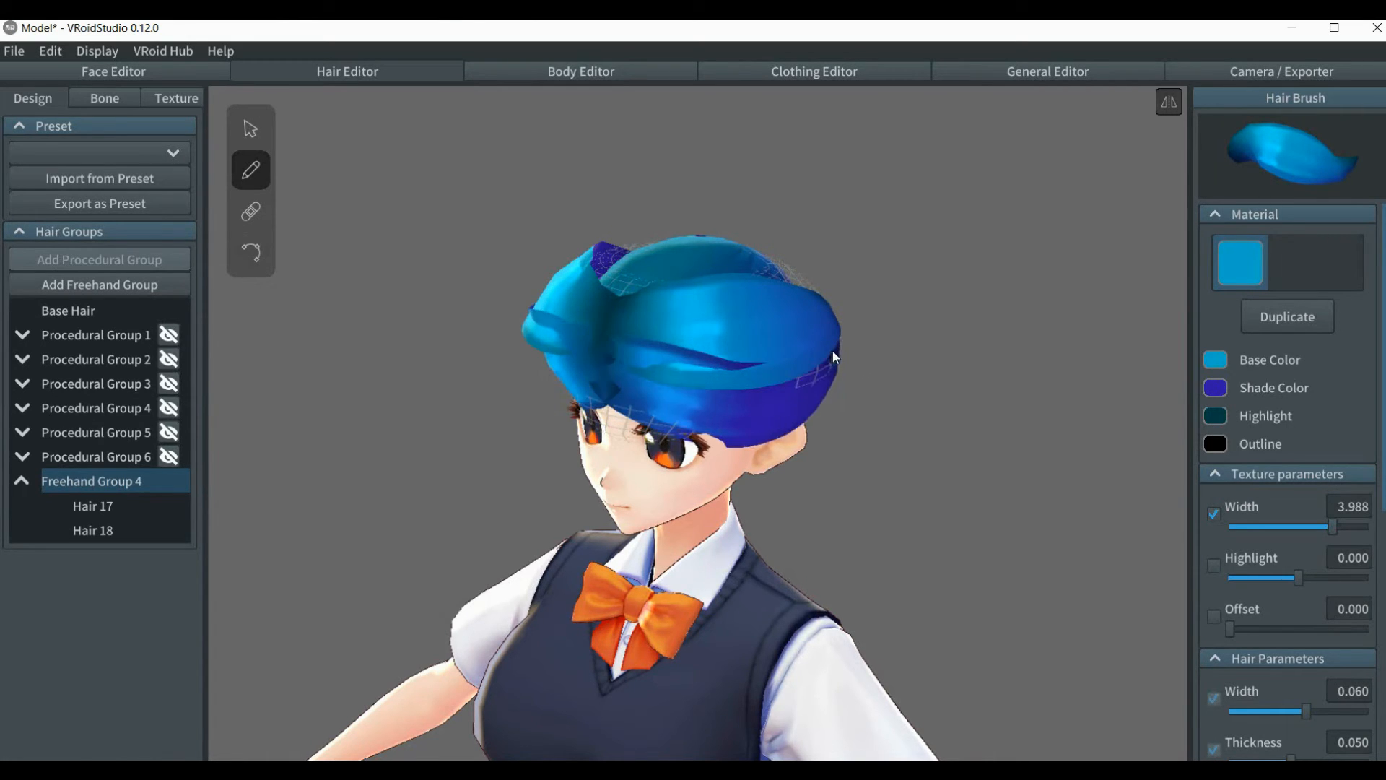
Edit the control points of strand Hair 19, extending its tip to the back of the head.
{"action": "right_click_drag", "start_coordinate": [868, 409], "coordinate": [747, 400]}
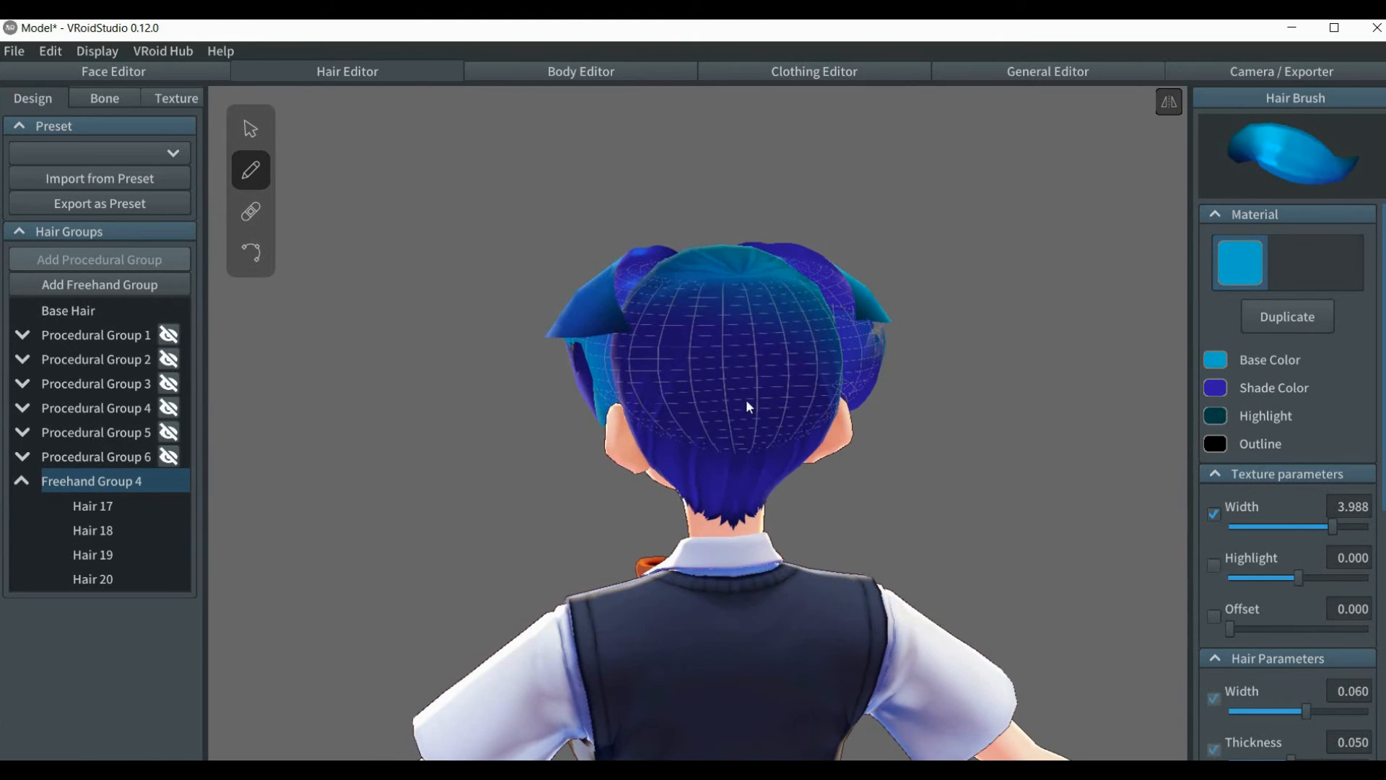
{"action": "left_click", "coordinate": [251, 253]}
{"action": "left_click", "coordinate": [635, 363]}
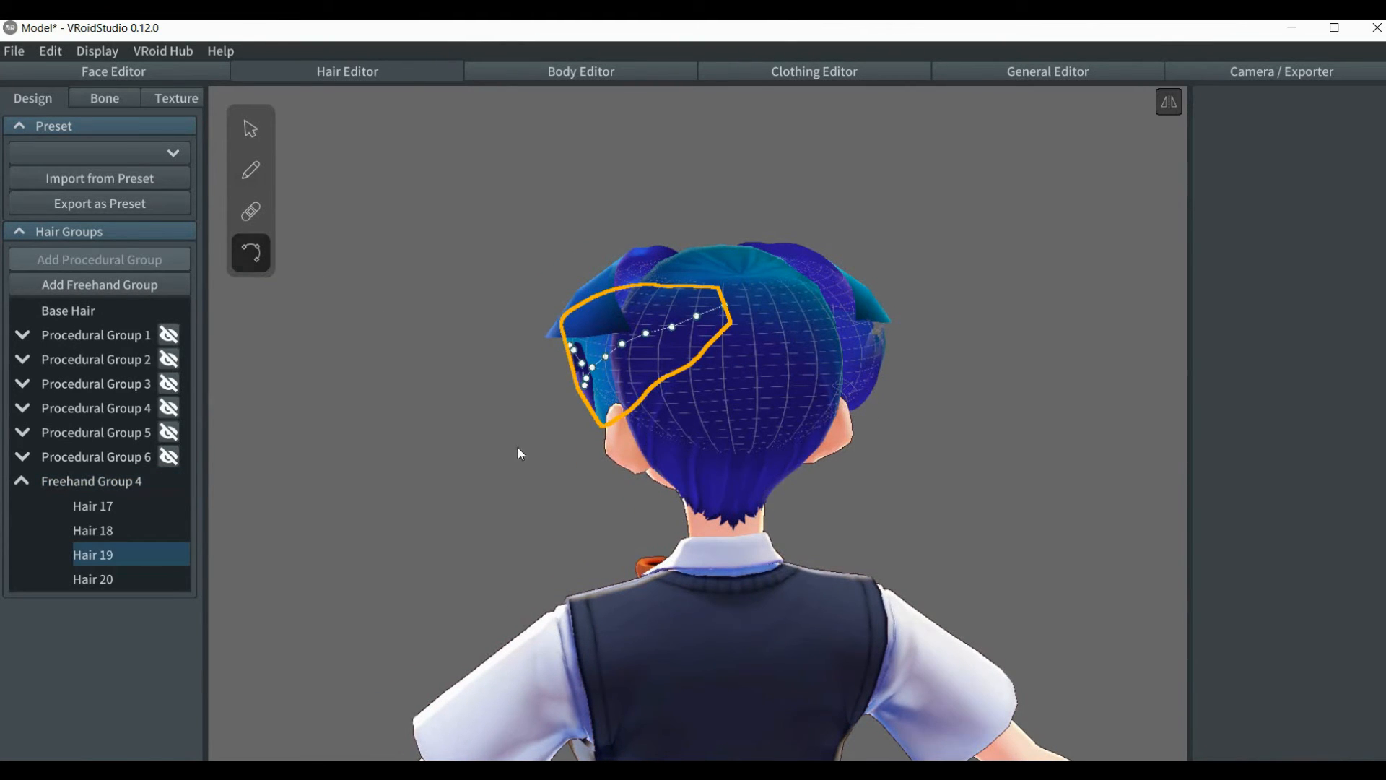
{"action": "right_click_drag", "start_coordinate": [520, 453], "coordinate": [569, 442]}
{"action": "left_click", "coordinate": [683, 348]}
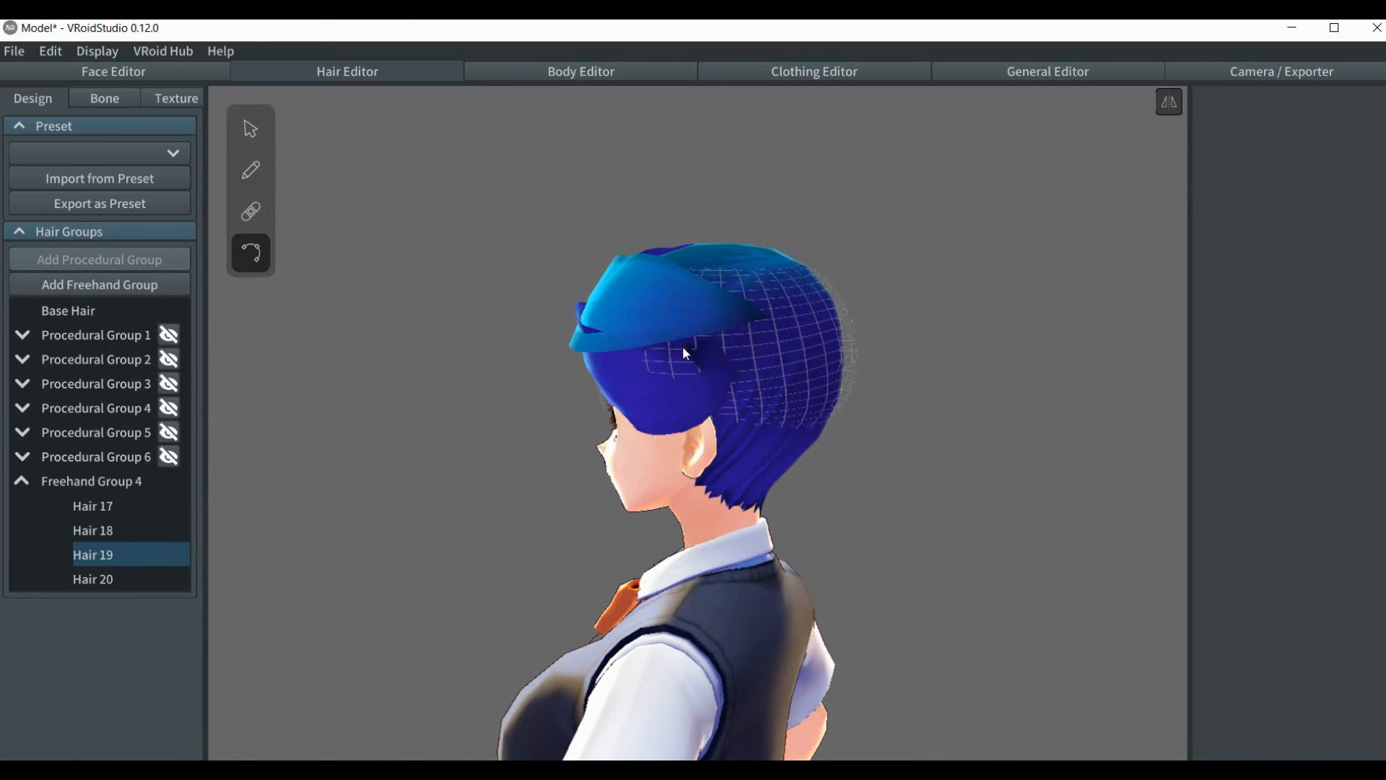
{"action": "left_click", "coordinate": [810, 351]}
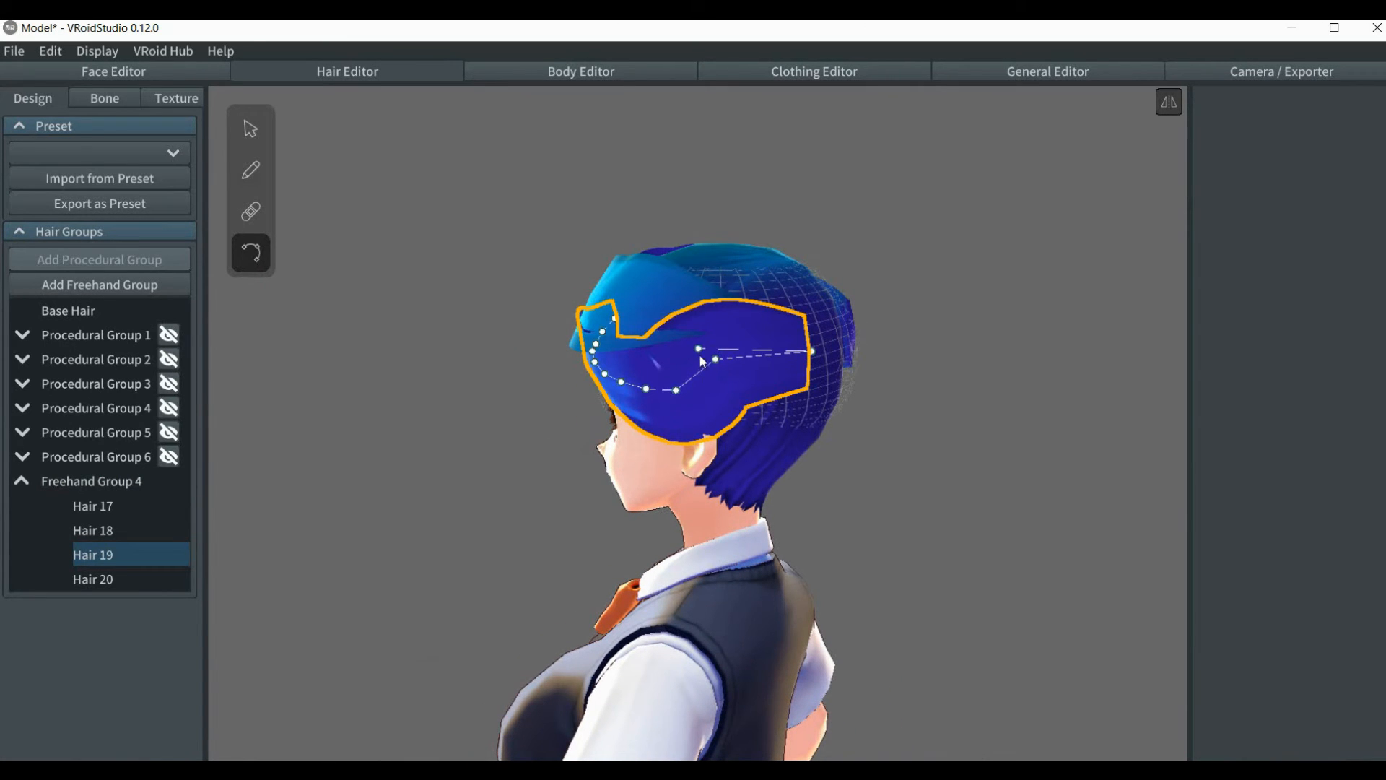
{"action": "left_click_drag", "start_coordinate": [699, 349], "coordinate": [856, 341]}
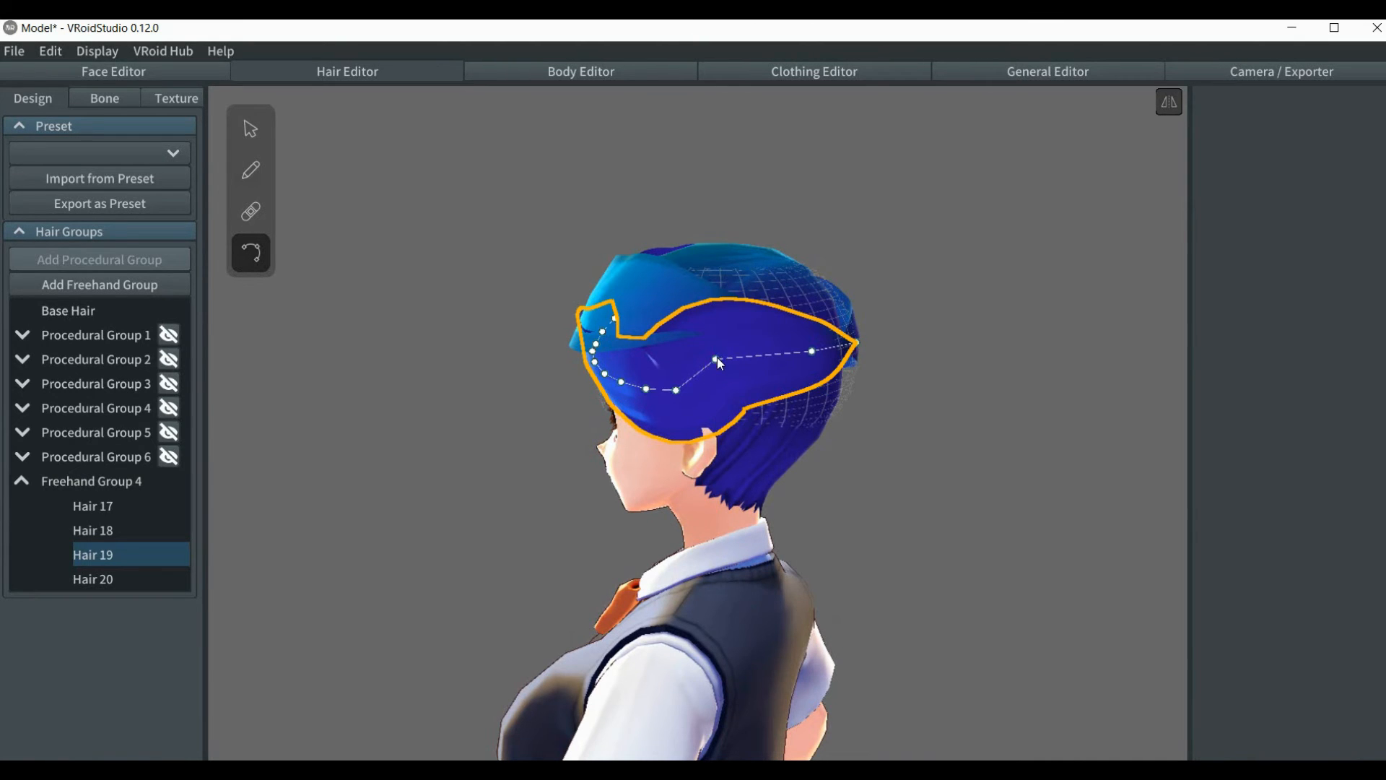
Smooth the curve of Hair 19 along the side of the head by evening out its middle and front control points.
{"action": "left_click_drag", "start_coordinate": [717, 356], "coordinate": [756, 361]}
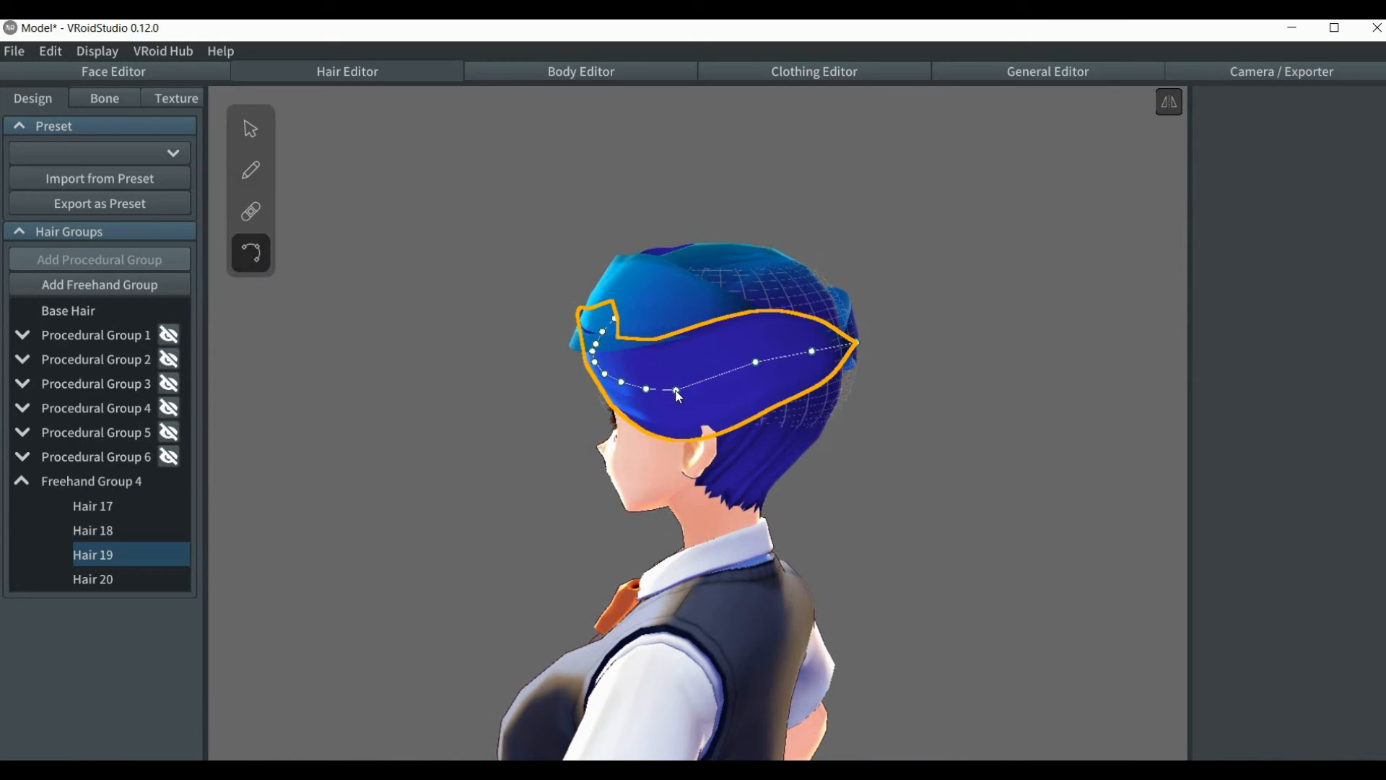
{"action": "mouse_move", "coordinate": [676, 391]}
{"action": "left_mouse_down"}
{"action": "mouse_move", "coordinate": [695, 376]}
{"action": "mouse_move", "coordinate": [654, 384]}
{"action": "left_mouse_up"}
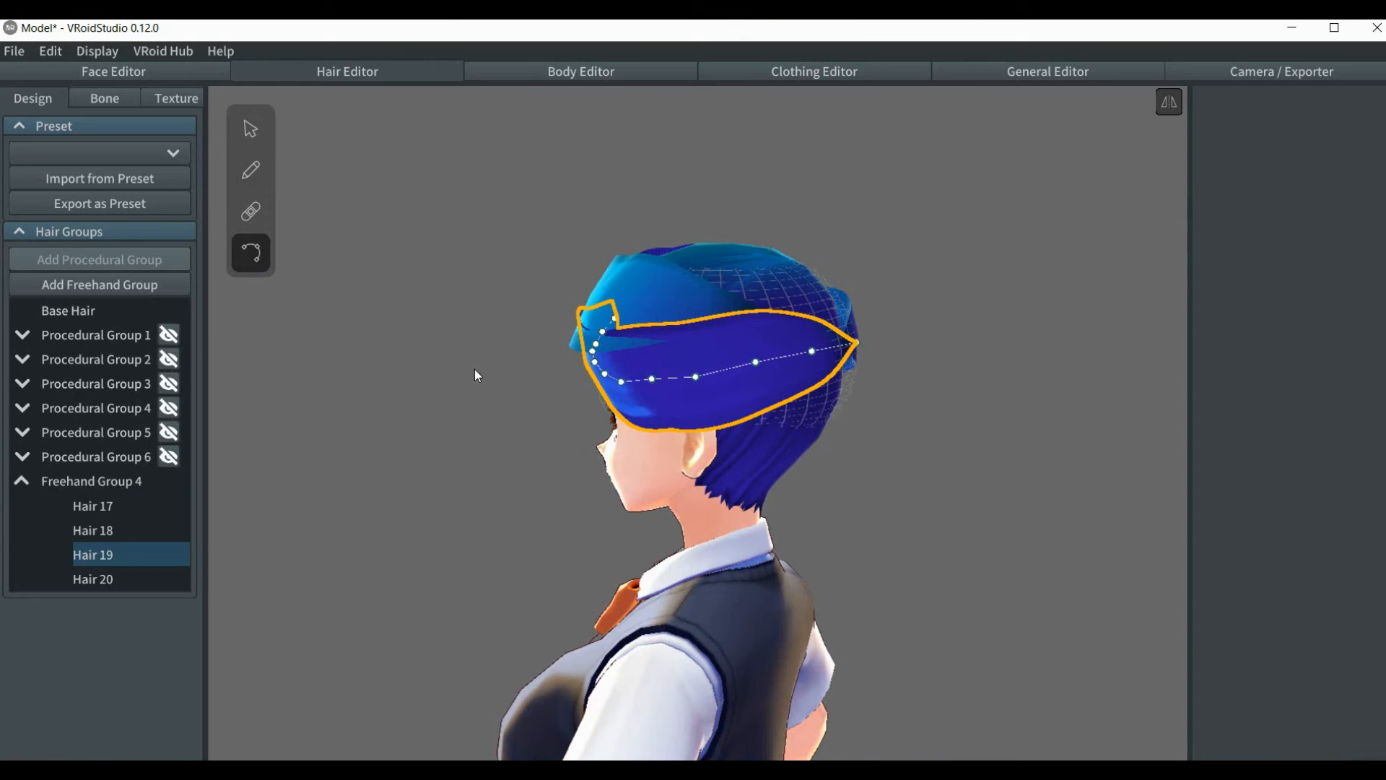
{"action": "right_click_drag", "start_coordinate": [476, 373], "coordinate": [506, 373]}
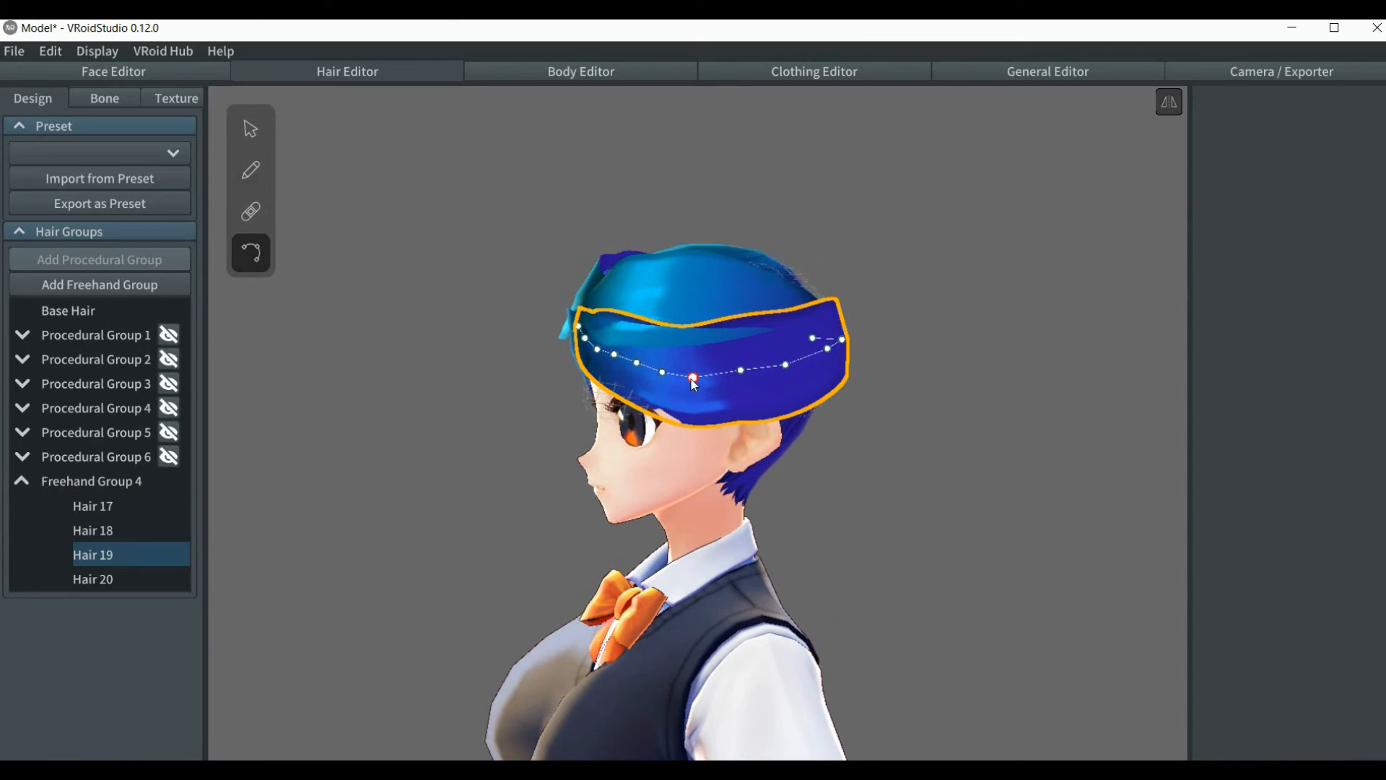
{"action": "left_click_drag", "start_coordinate": [693, 377], "coordinate": [637, 354]}
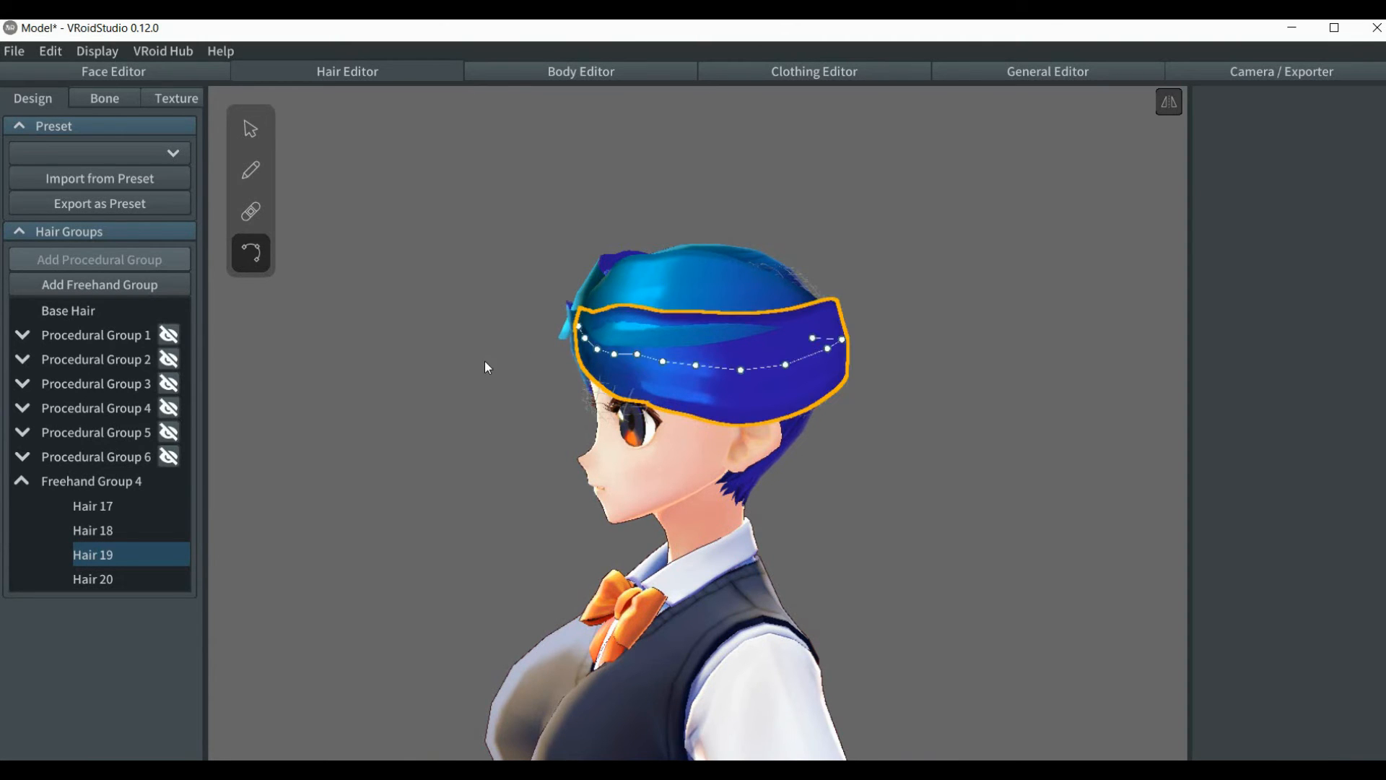
Extend the tip of upper strand Hair 18 to the back of the head and even out its control points.
{"action": "right_click_drag", "start_coordinate": [483, 366], "coordinate": [522, 363]}
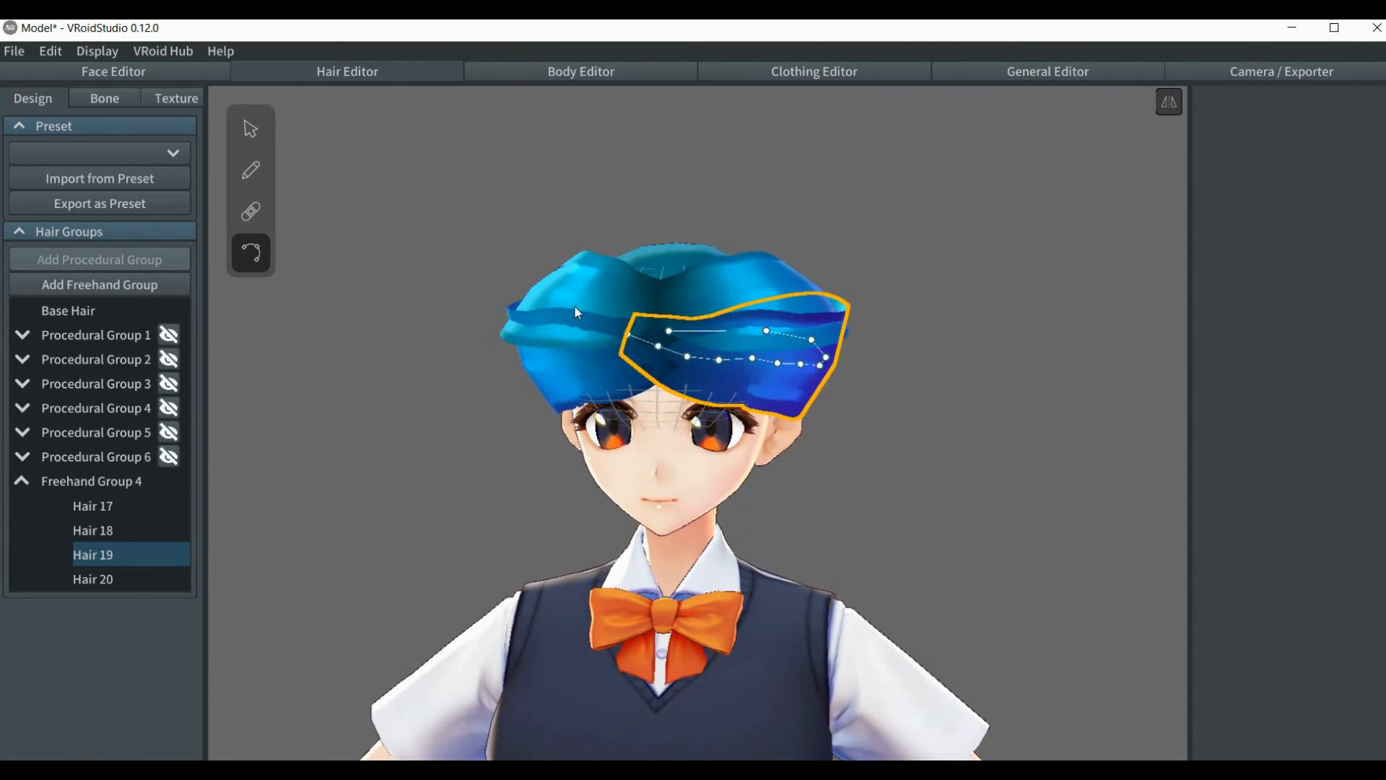
{"action": "left_click", "coordinate": [555, 305]}
{"action": "right_click_drag", "start_coordinate": [413, 358], "coordinate": [523, 364]}
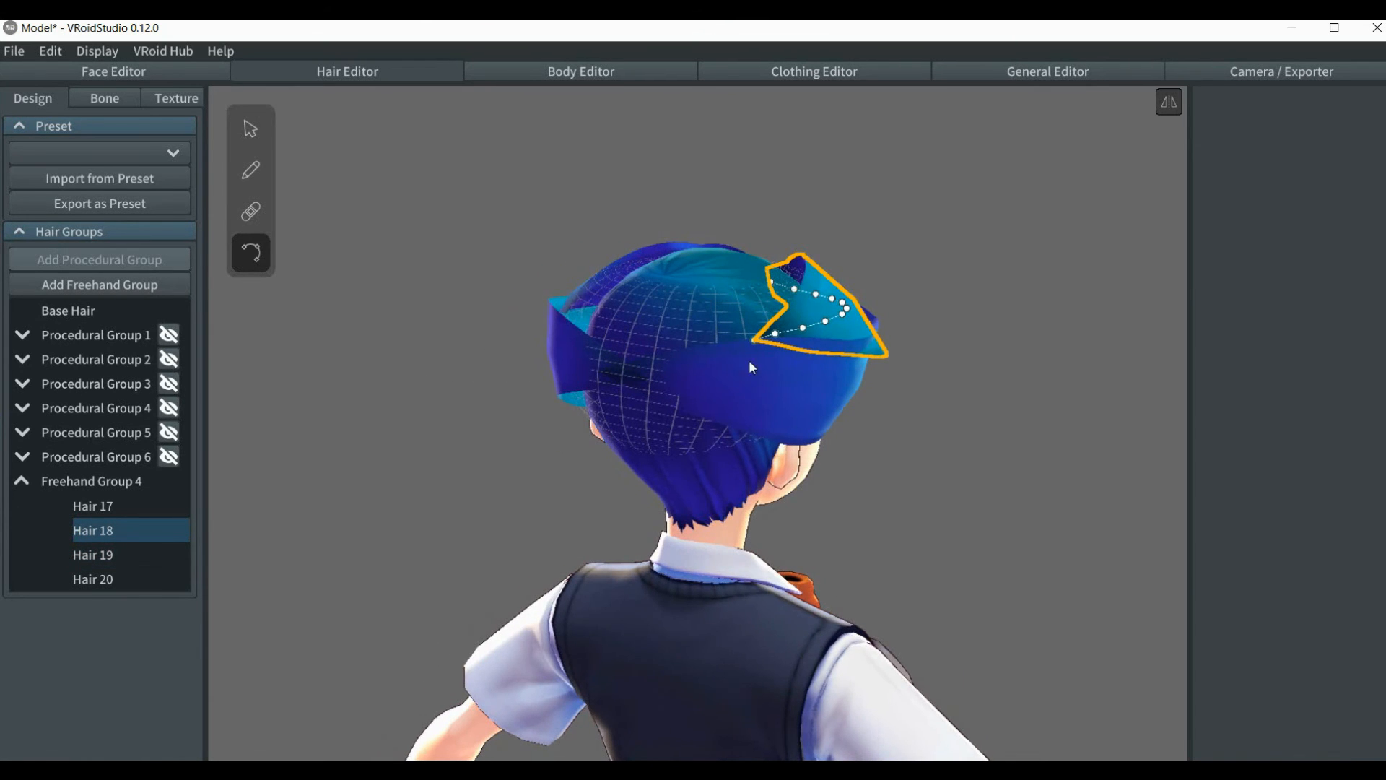
{"action": "left_click_drag", "start_coordinate": [757, 343], "coordinate": [621, 337]}
{"action": "left_click_drag", "start_coordinate": [777, 335], "coordinate": [711, 337]}
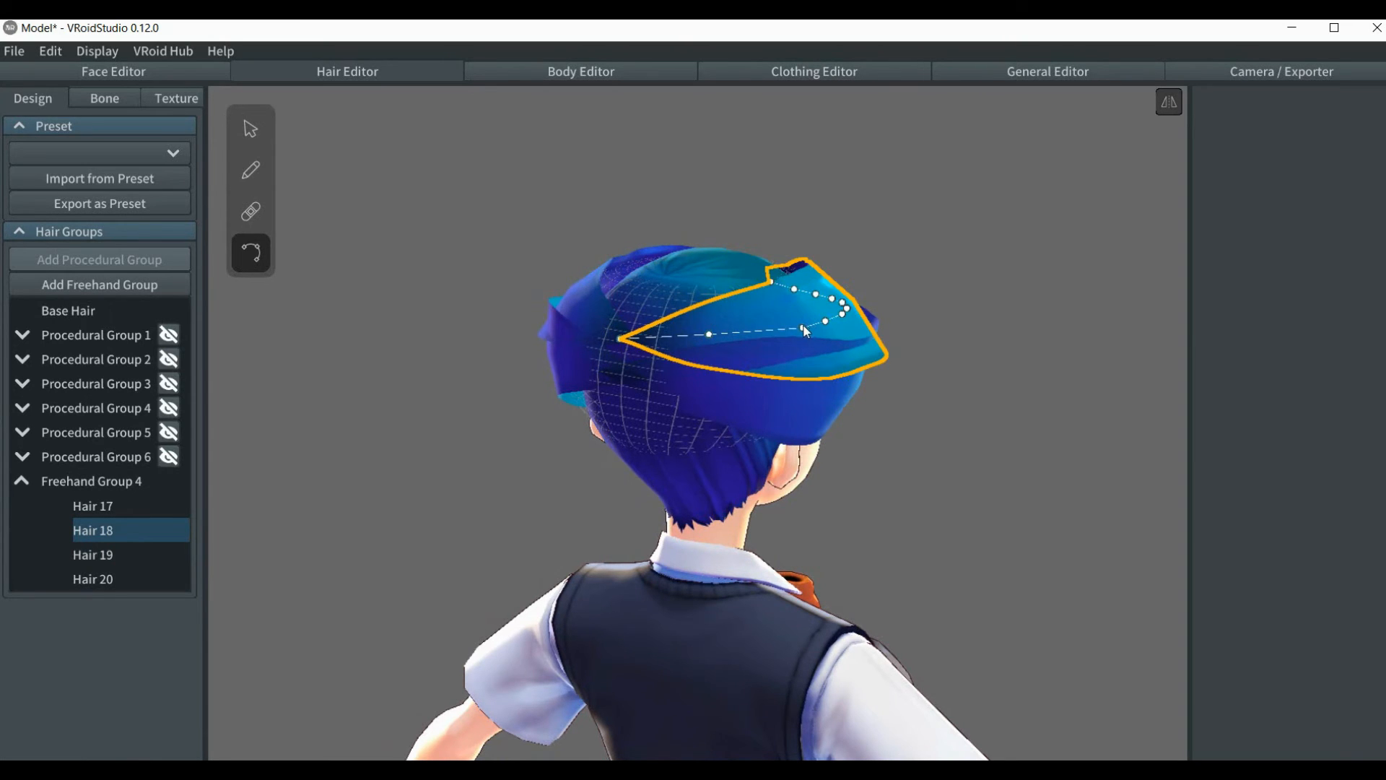
{"action": "mouse_move", "coordinate": [804, 329]}
{"action": "left_mouse_down"}
{"action": "mouse_move", "coordinate": [761, 330]}
{"action": "mouse_move", "coordinate": [842, 314]}
{"action": "mouse_move", "coordinate": [823, 317]}
{"action": "left_mouse_up"}
{"action": "right_click_drag", "start_coordinate": [913, 384], "coordinate": [806, 382]}
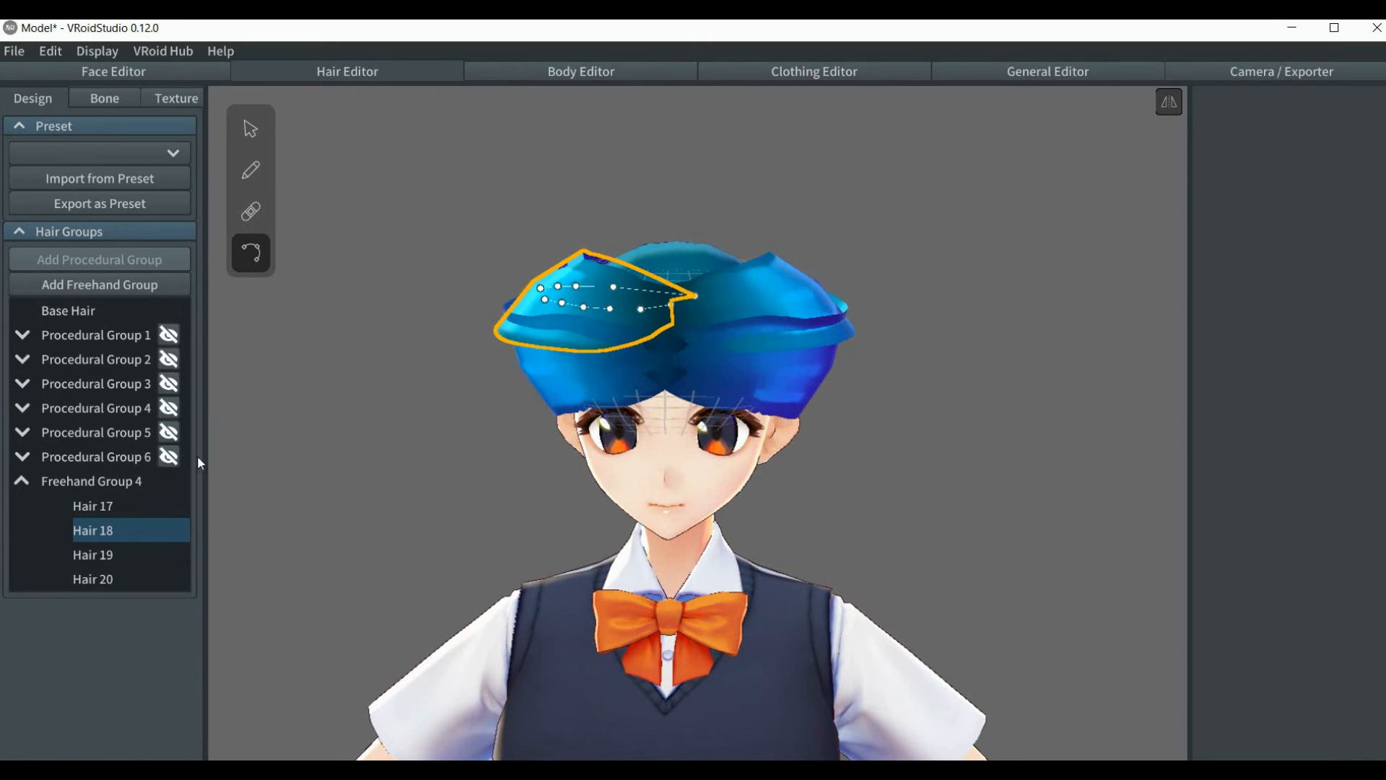
Pull the side points of Freehand Group 4's guide mesh inward so the strands sit closer to the head.
{"action": "left_click", "coordinate": [253, 131]}
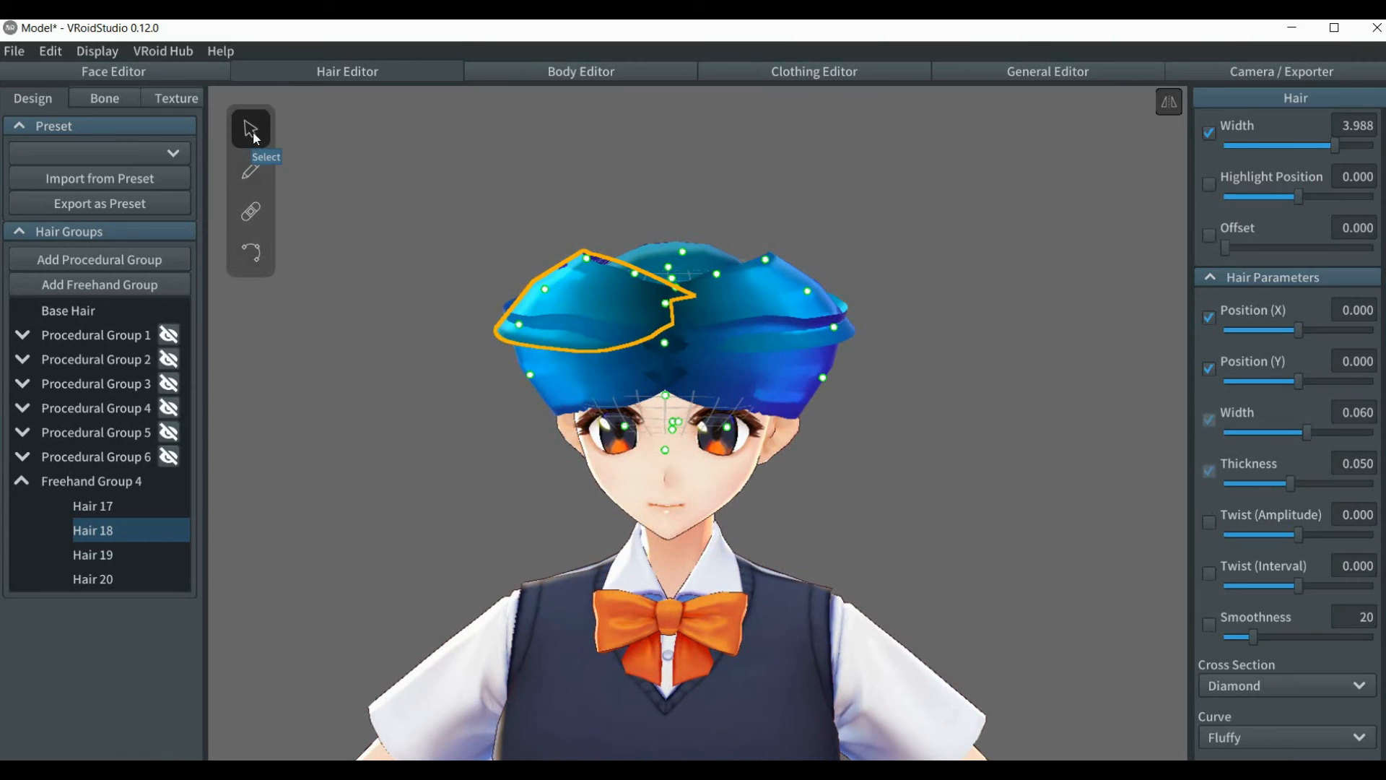
{"action": "right_click", "coordinate": [362, 352]}
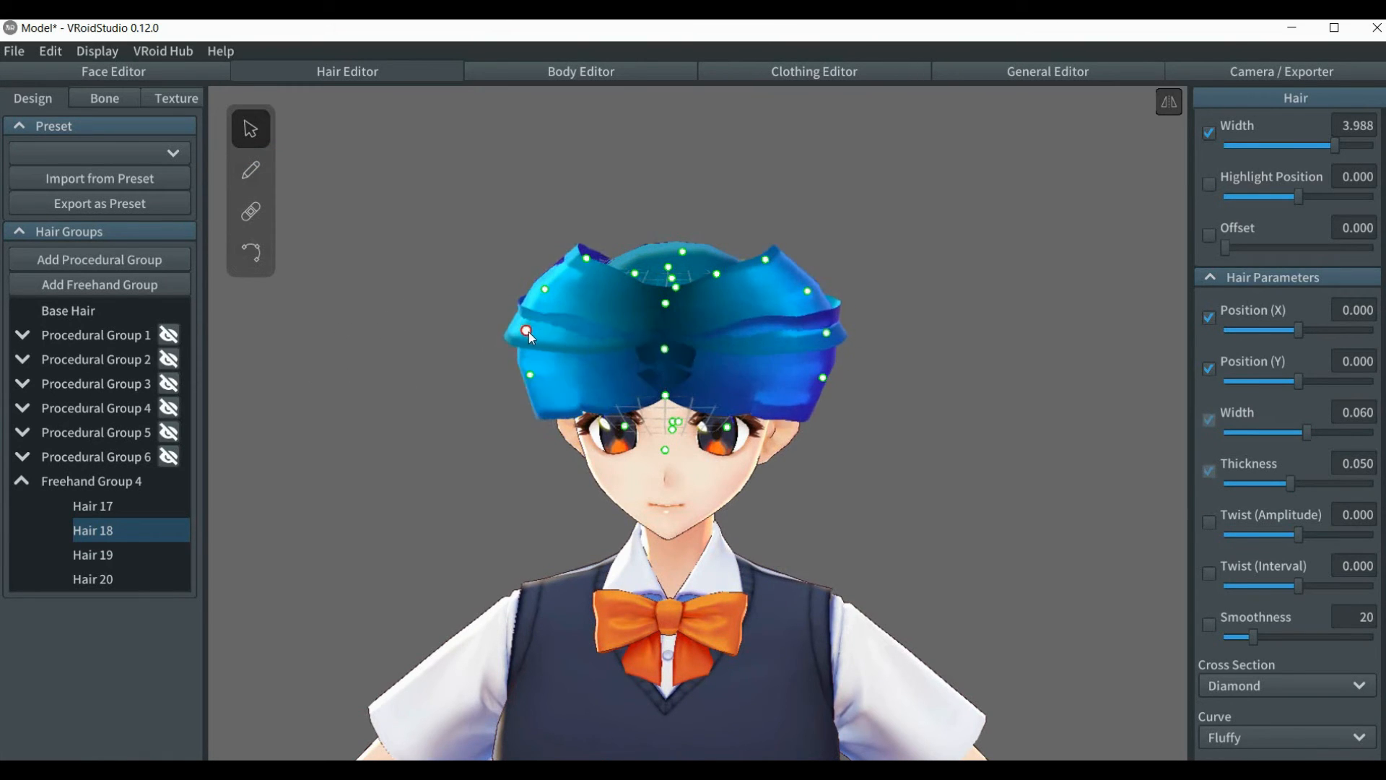
{"action": "left_click_drag", "start_coordinate": [529, 332], "coordinate": [534, 335]}
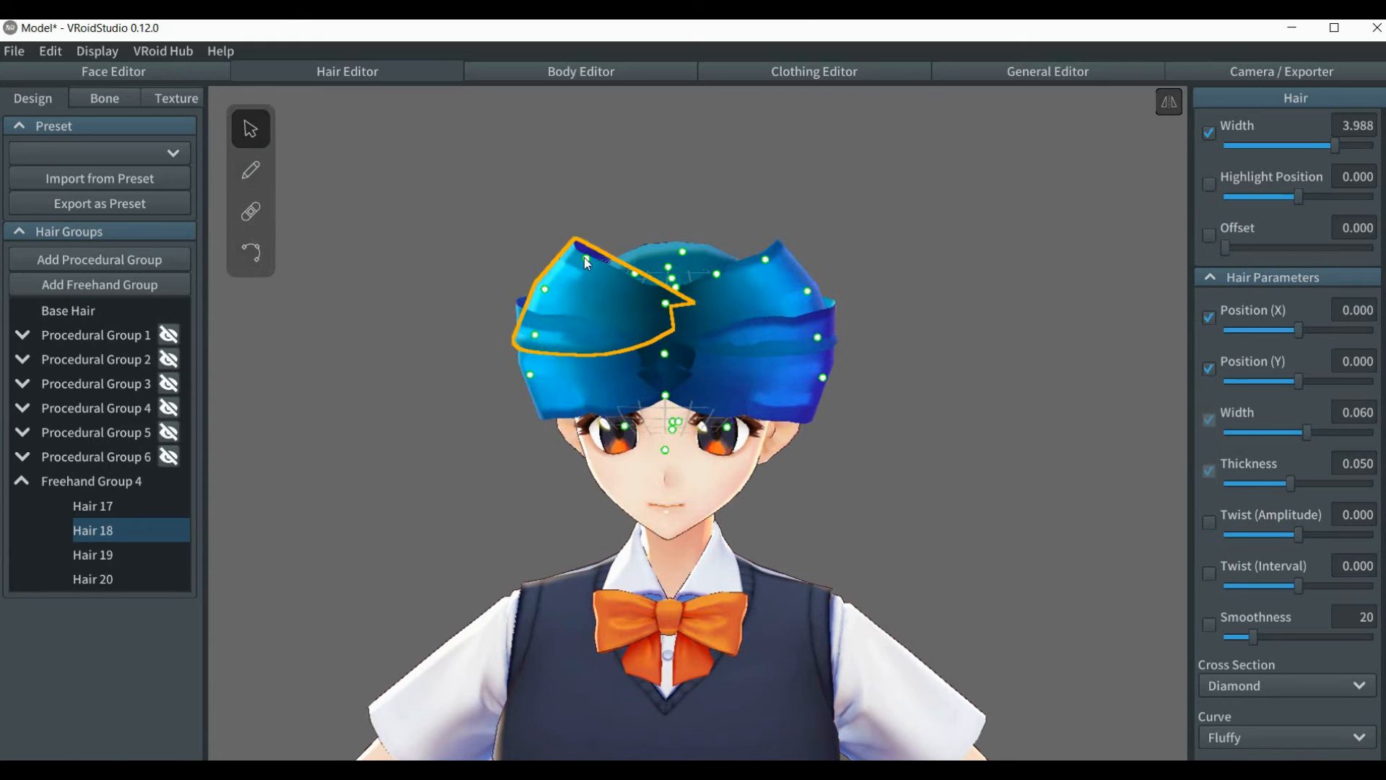
{"action": "left_click_drag", "start_coordinate": [586, 261], "coordinate": [566, 292]}
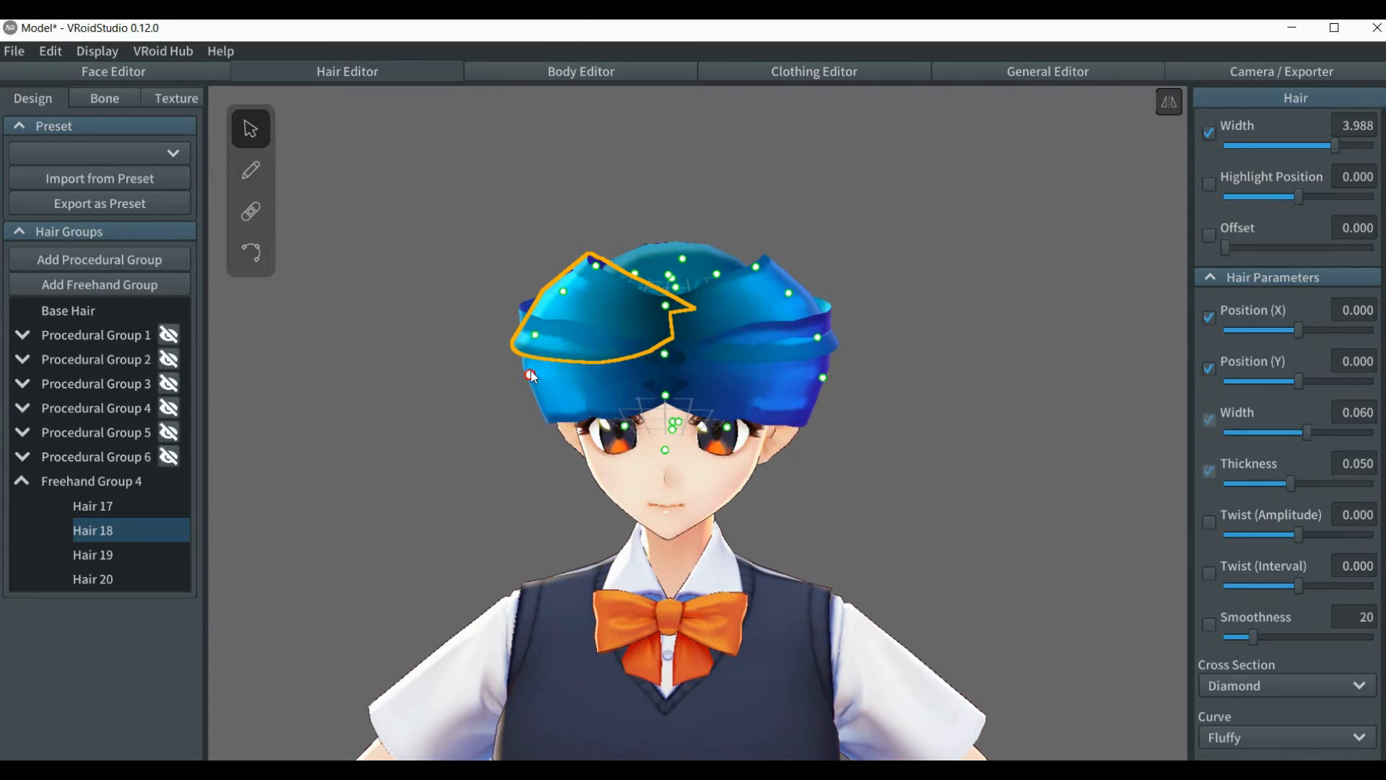
{"action": "left_click_drag", "start_coordinate": [532, 376], "coordinate": [547, 371]}
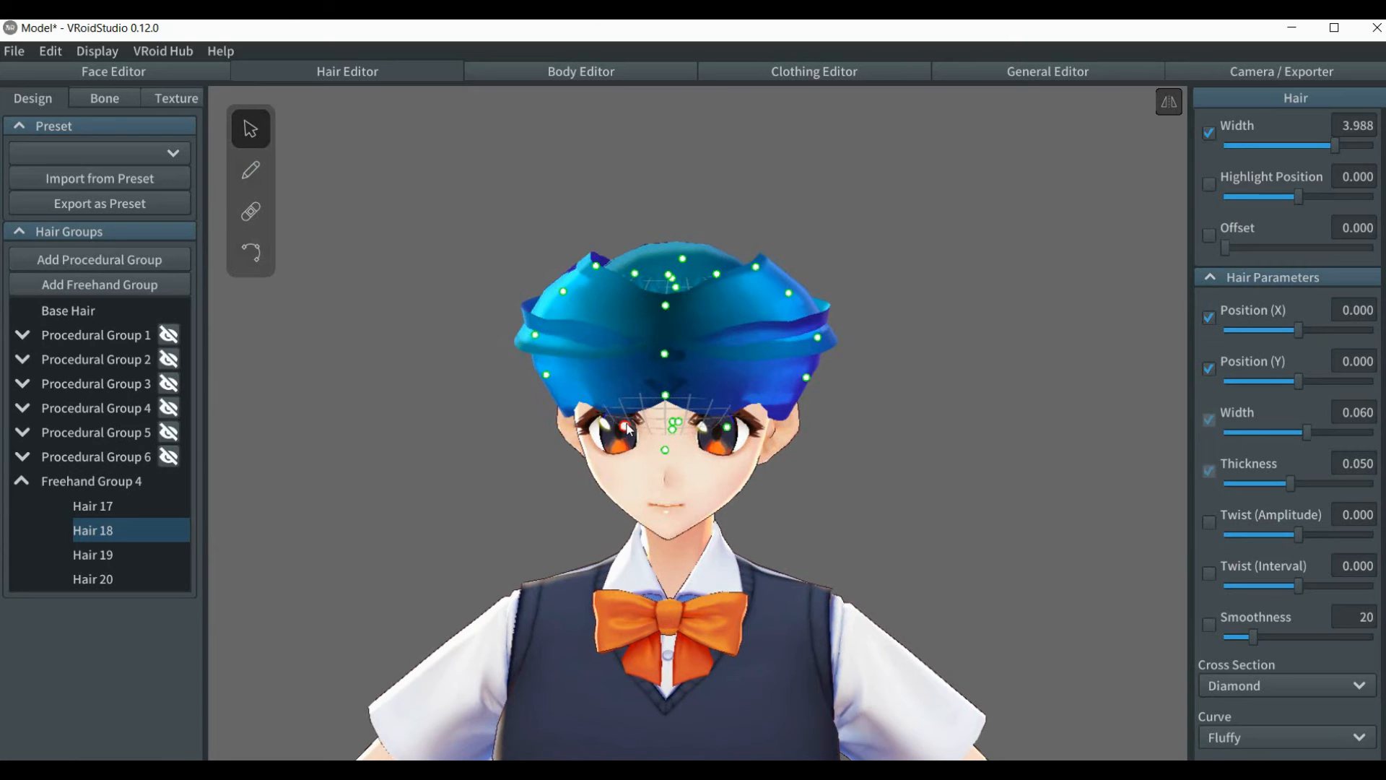
{"action": "left_click", "coordinate": [809, 503]}
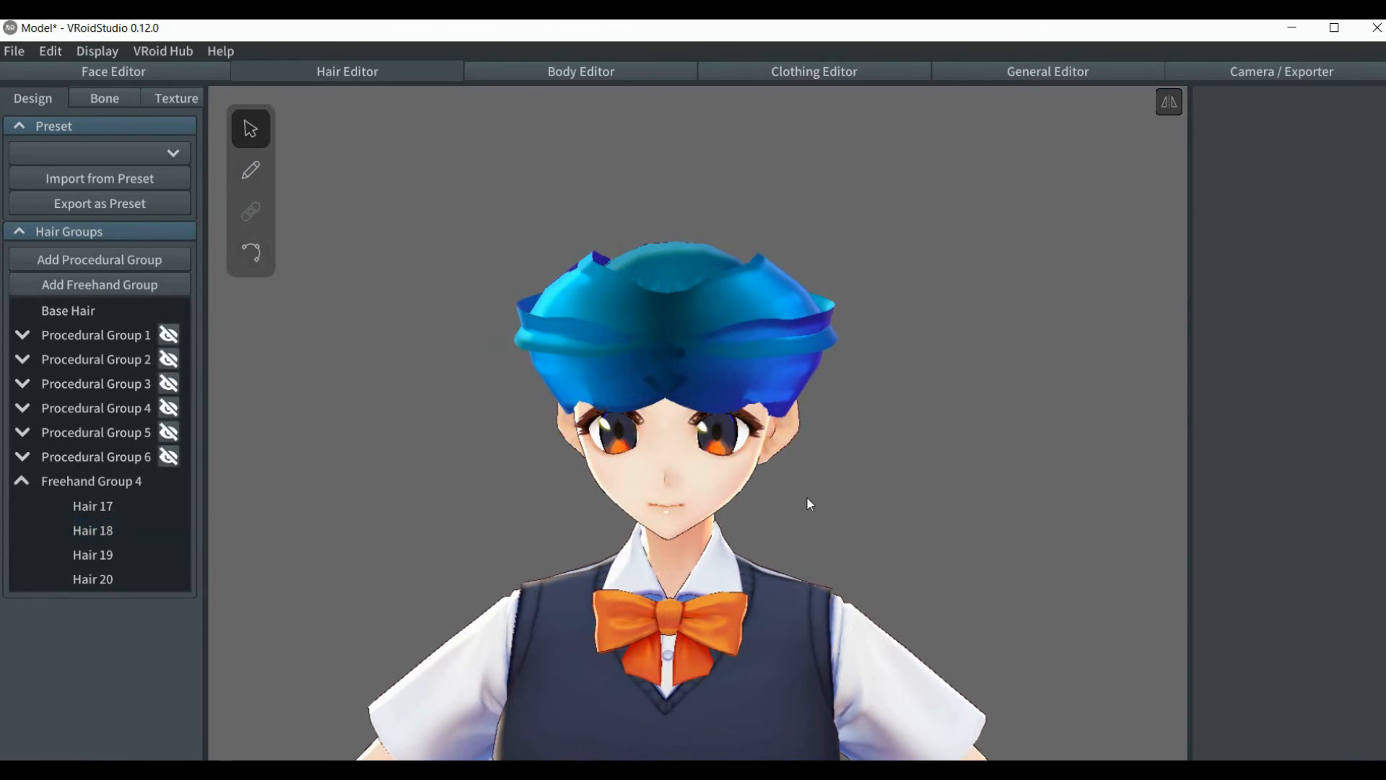
Move the lower front points of Freehand Group 4's guide mesh back toward the face in side view.
{"action": "left_click", "coordinate": [566, 340]}
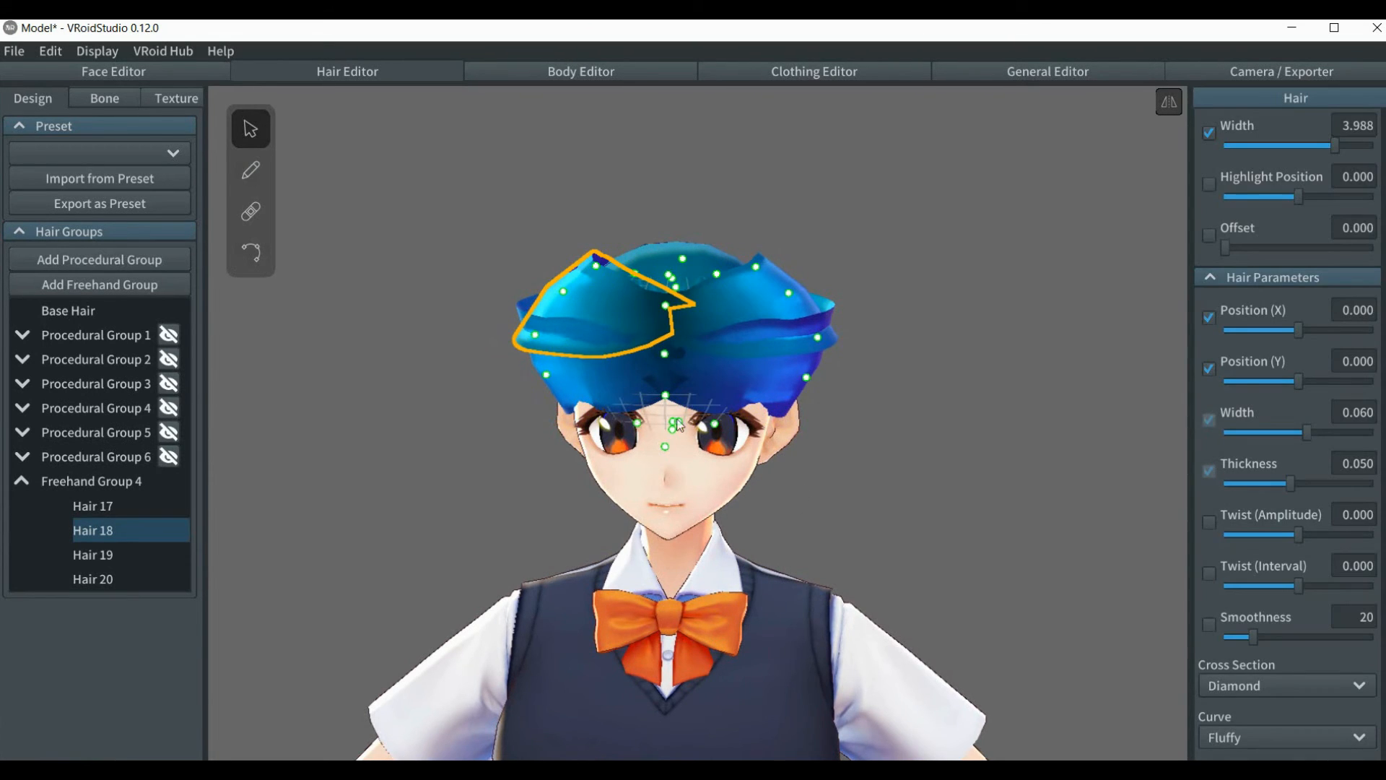
{"action": "right_click_drag", "start_coordinate": [975, 494], "coordinate": [919, 487]}
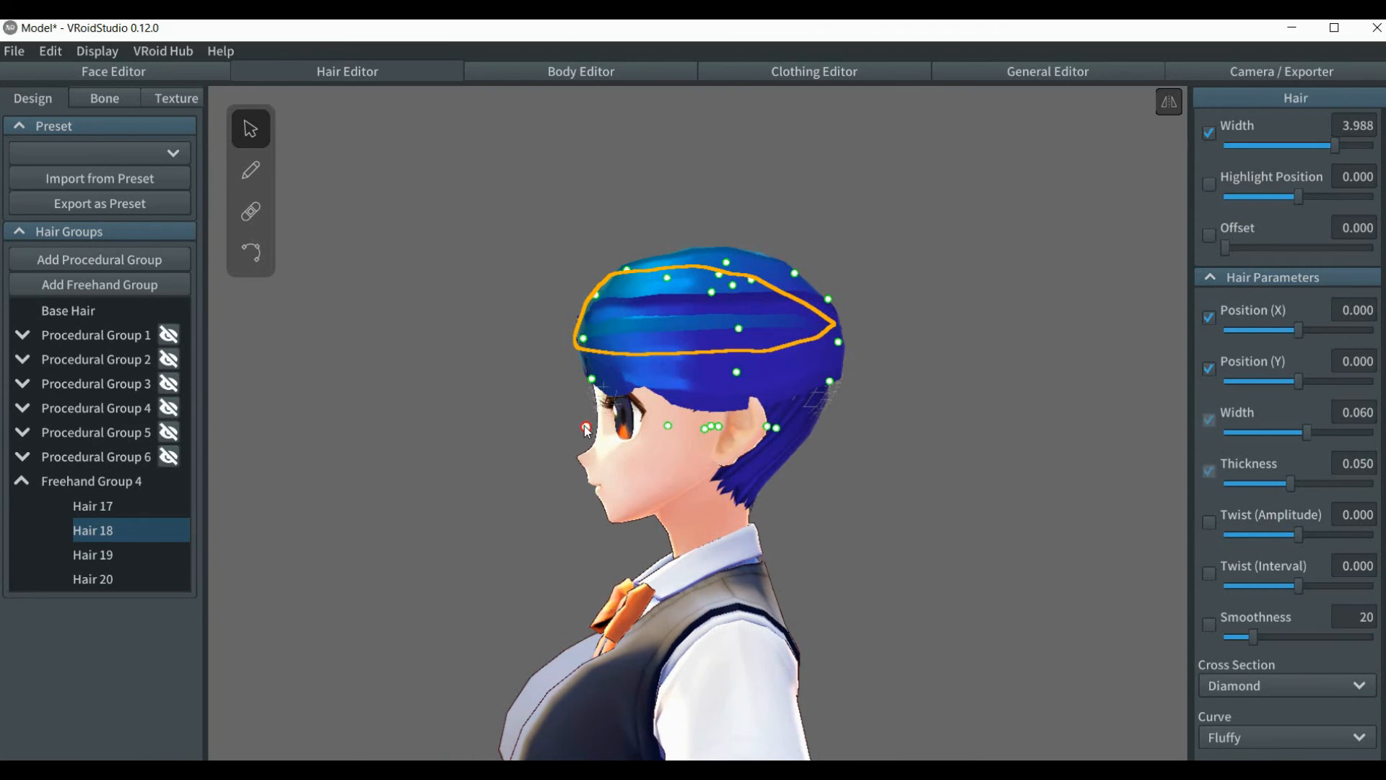
{"action": "left_click_drag", "start_coordinate": [587, 427], "coordinate": [621, 426]}
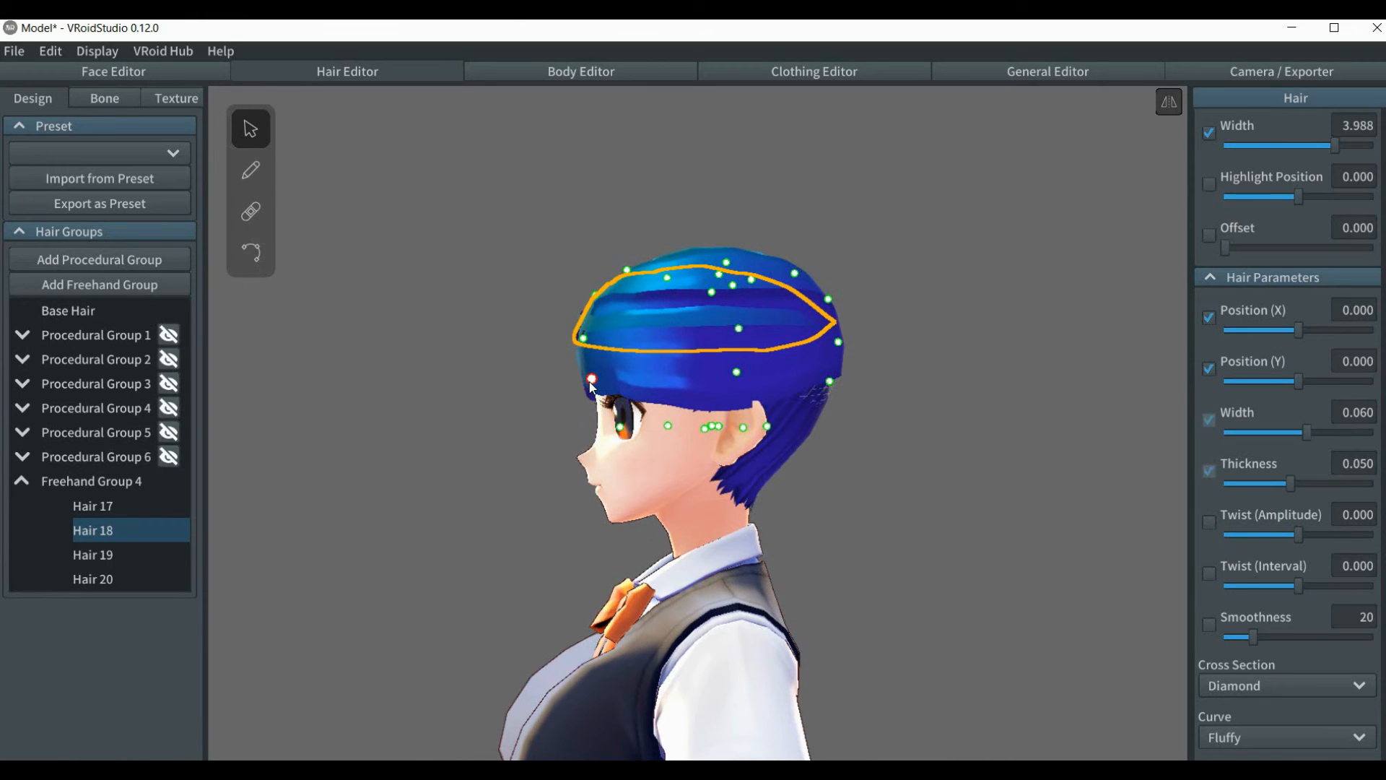
{"action": "left_click_drag", "start_coordinate": [592, 379], "coordinate": [598, 388]}
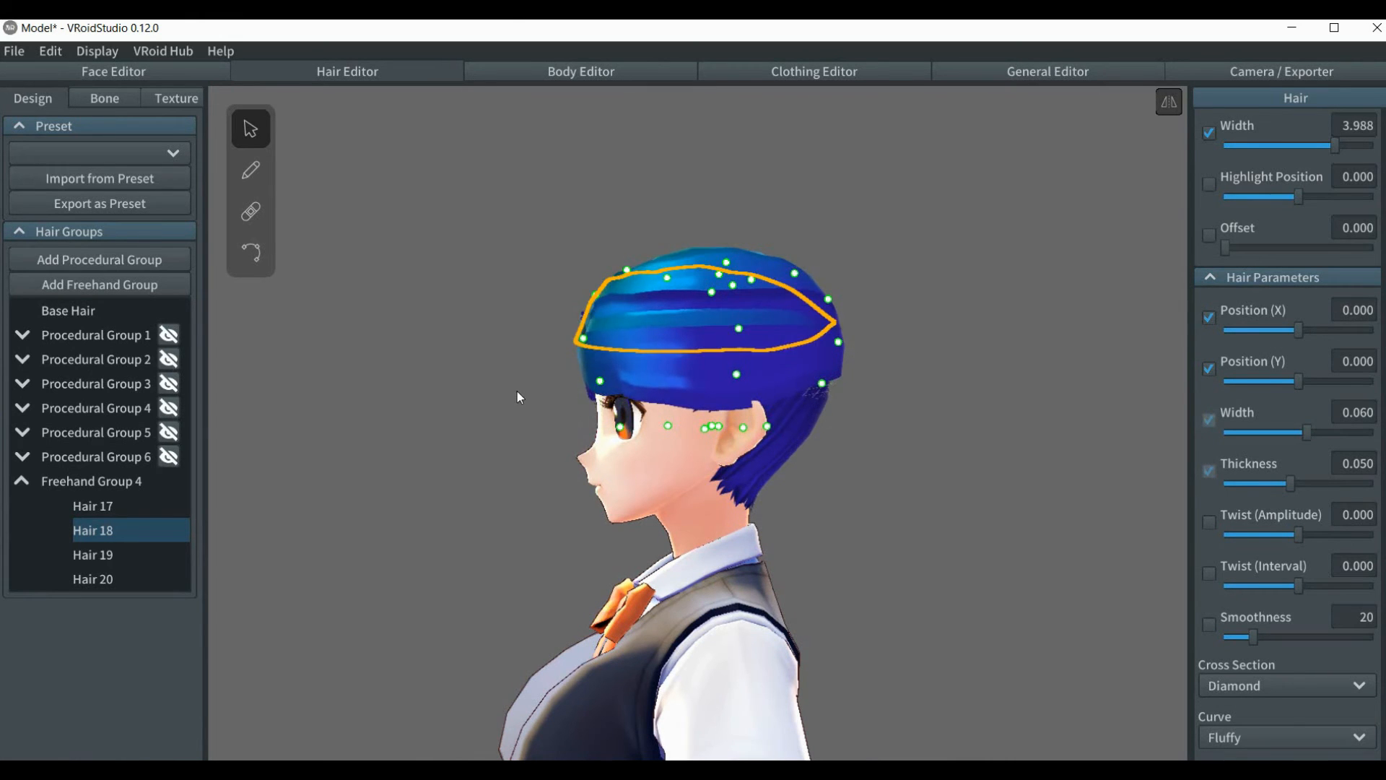
{"action": "right_click_drag", "start_coordinate": [517, 392], "coordinate": [576, 403]}
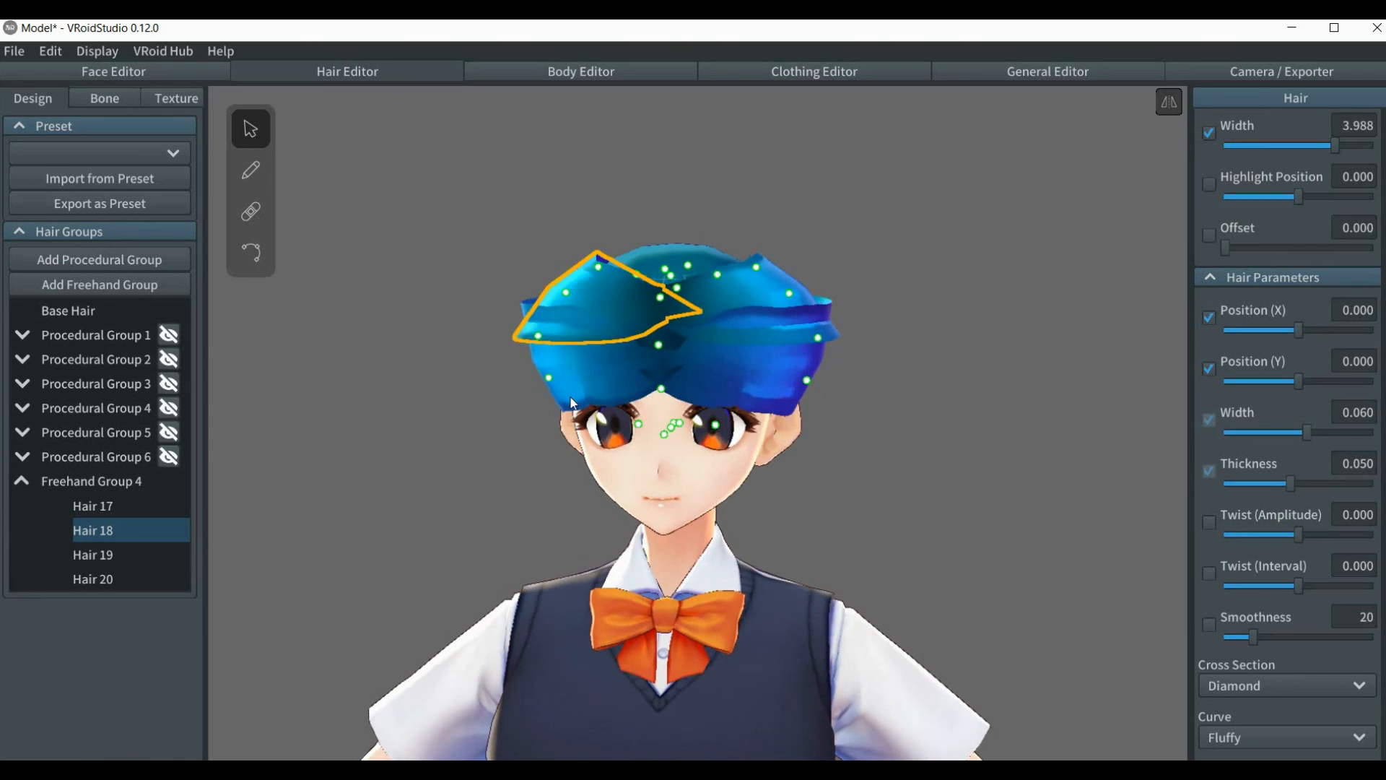
Show Procedural Groups 6 through 1 to check the redrawn strands with the full hairstyle.
{"action": "left_click", "coordinate": [168, 456]}
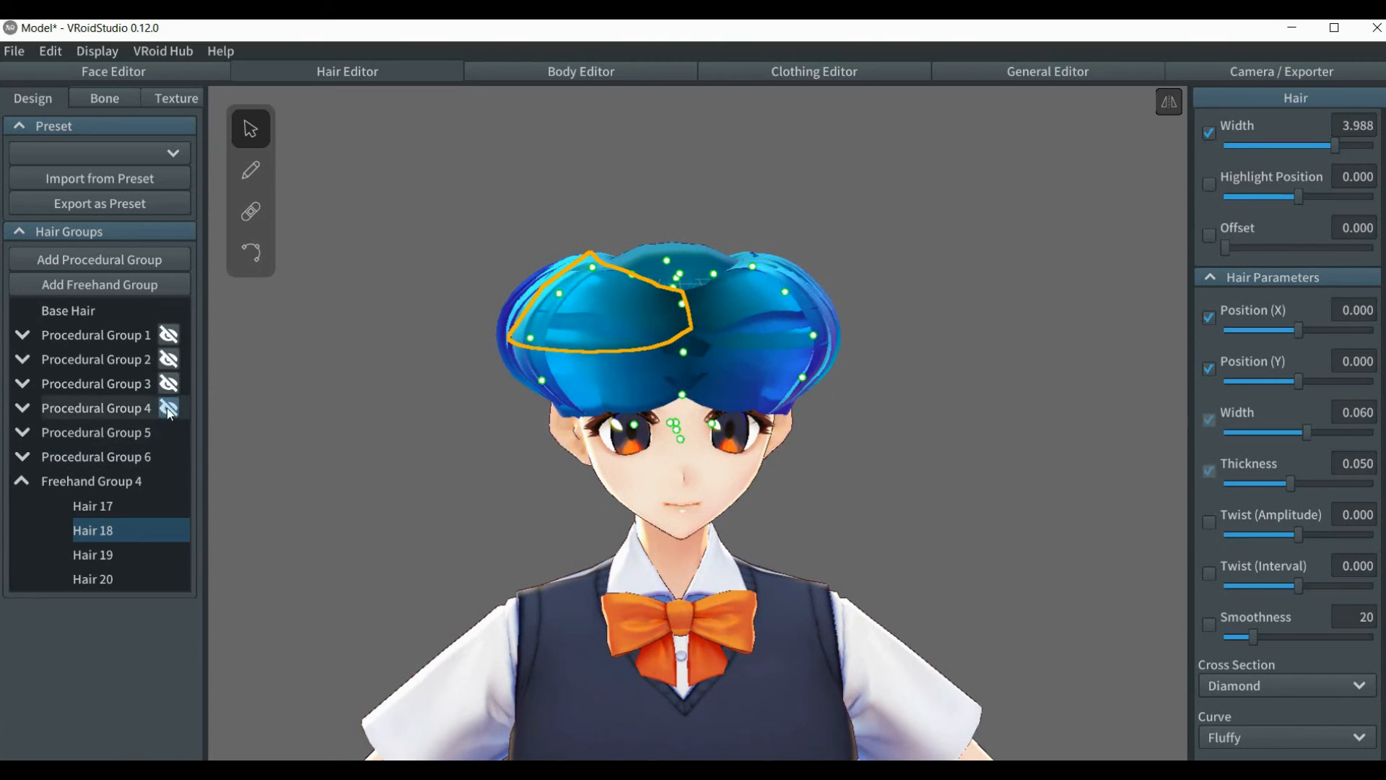
{"action": "left_click", "coordinate": [166, 406]}
{"action": "left_click", "coordinate": [168, 382]}
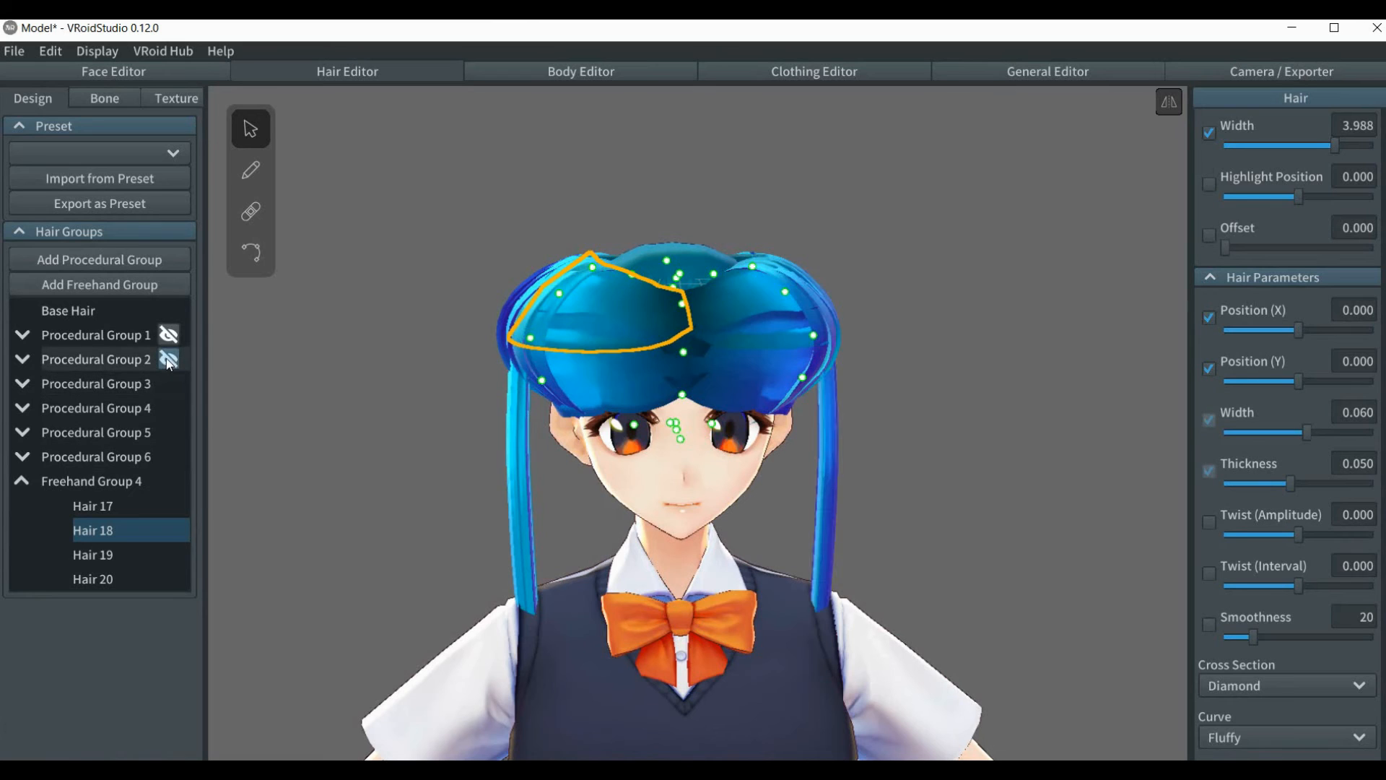
{"action": "left_click", "coordinate": [166, 358]}
{"action": "left_click", "coordinate": [166, 344]}
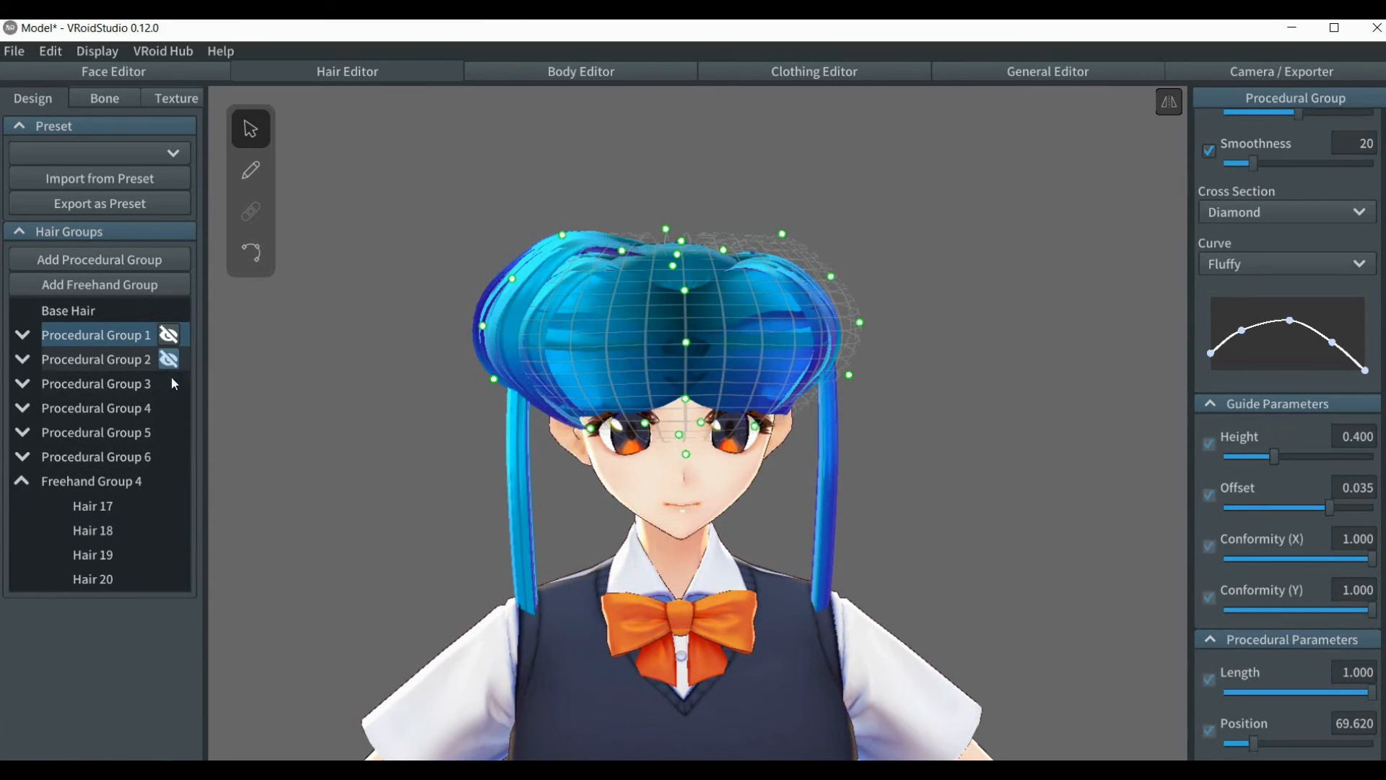
{"action": "left_click", "coordinate": [416, 400]}
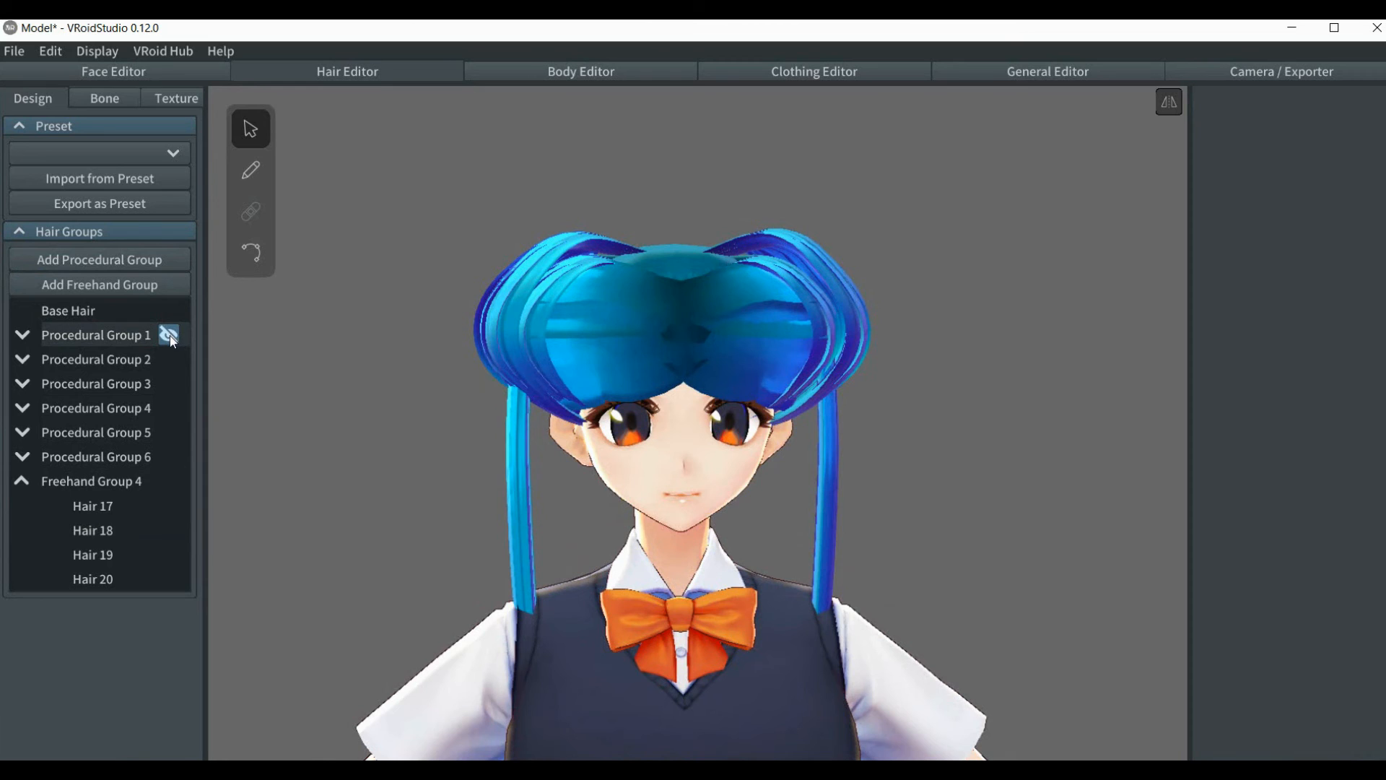
Hide Procedural Groups 1 through 6 again, and switch Freehand Group 4 off and back on to compare it with the base hair.
{"action": "left_click", "coordinate": [169, 334]}
{"action": "left_click", "coordinate": [169, 359]}
{"action": "left_click", "coordinate": [169, 383]}
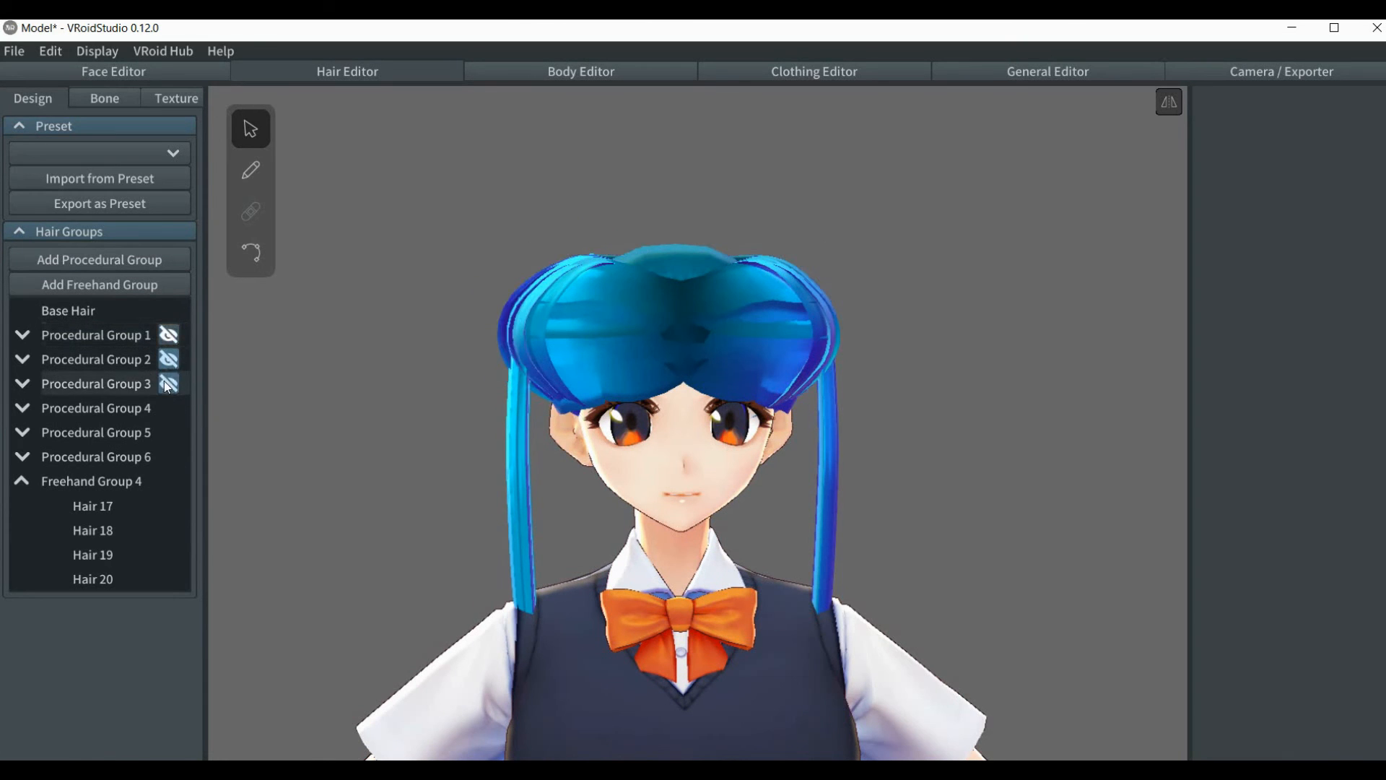
{"action": "left_click", "coordinate": [167, 408]}
{"action": "left_click", "coordinate": [169, 431]}
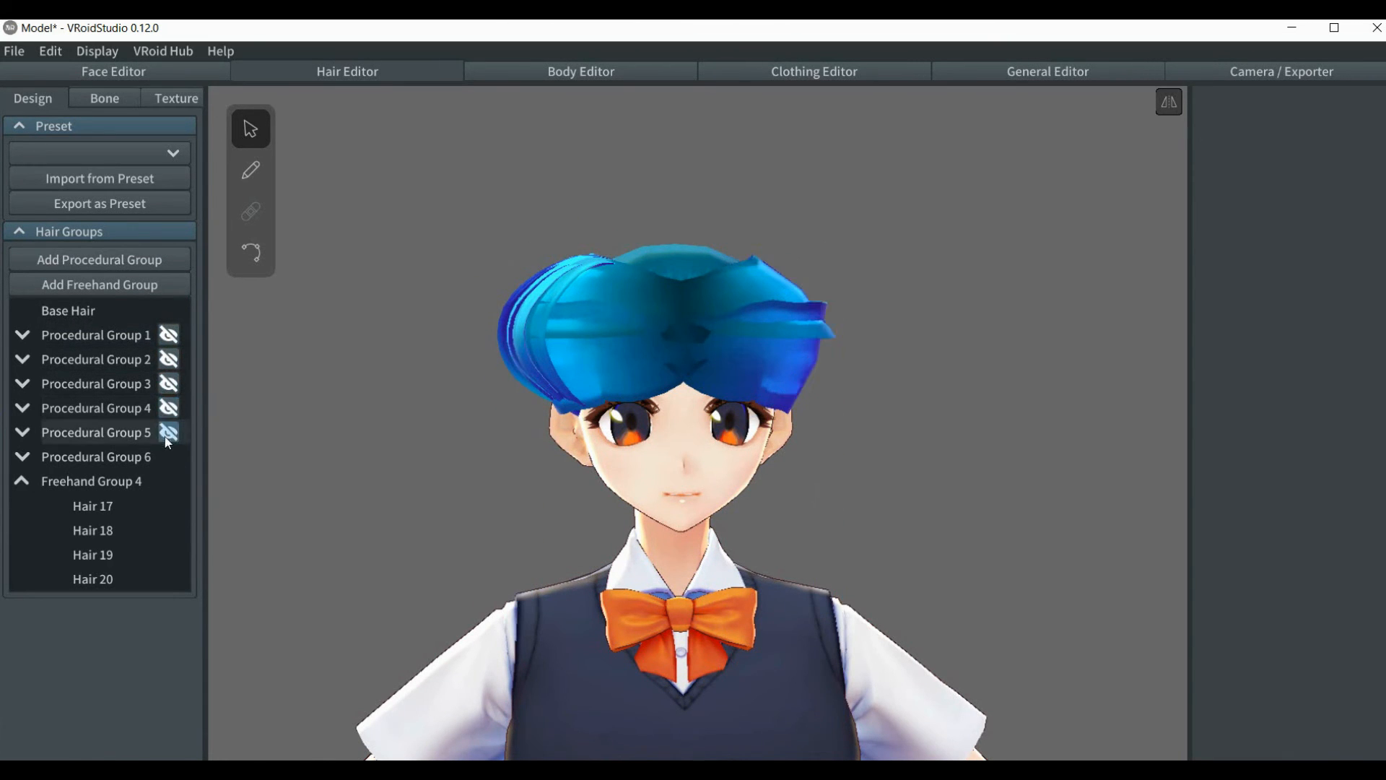
{"action": "left_click", "coordinate": [169, 456]}
{"action": "left_click", "coordinate": [162, 481]}
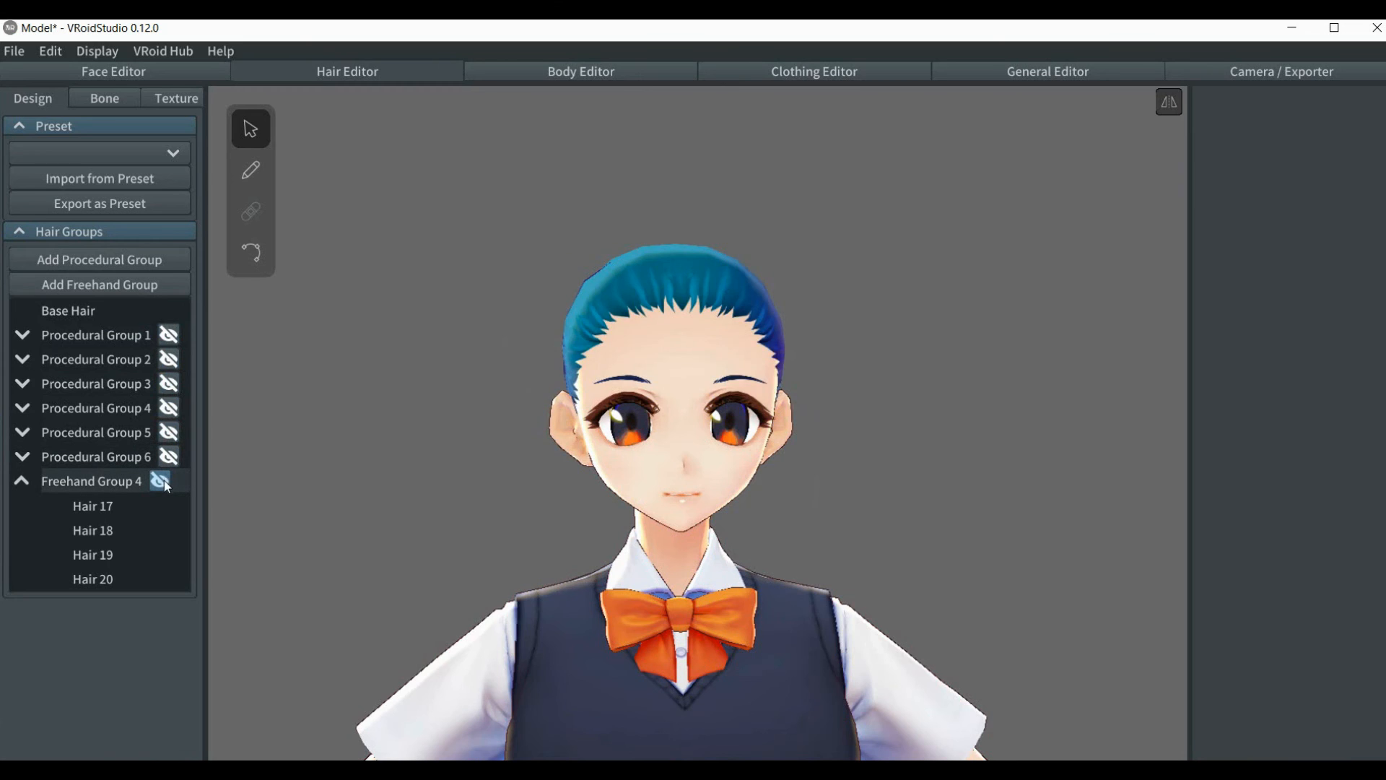
{"action": "left_click", "coordinate": [162, 481]}
Move the inner-end control points of Hair 20 up, away from the middle of the forehead.
{"action": "left_click", "coordinate": [250, 245]}
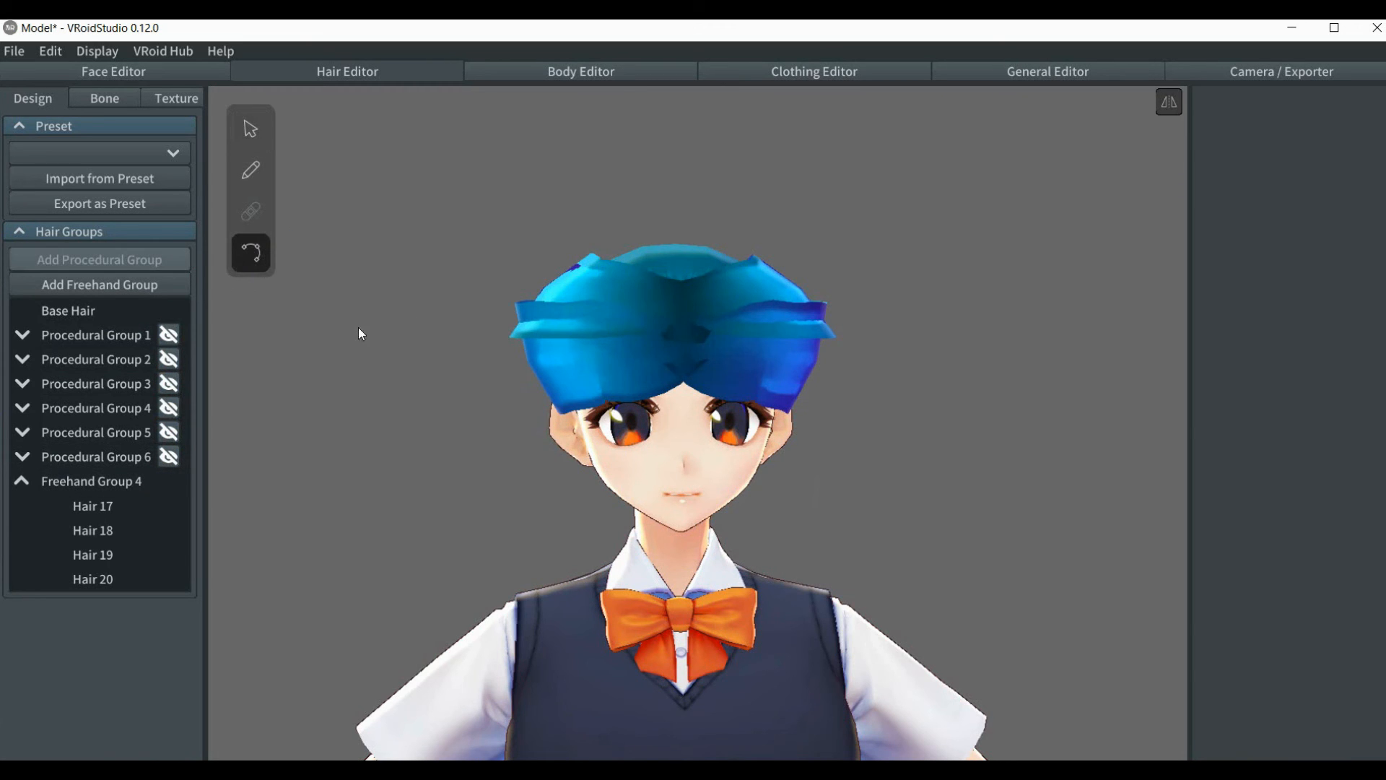
{"action": "left_click", "coordinate": [648, 380]}
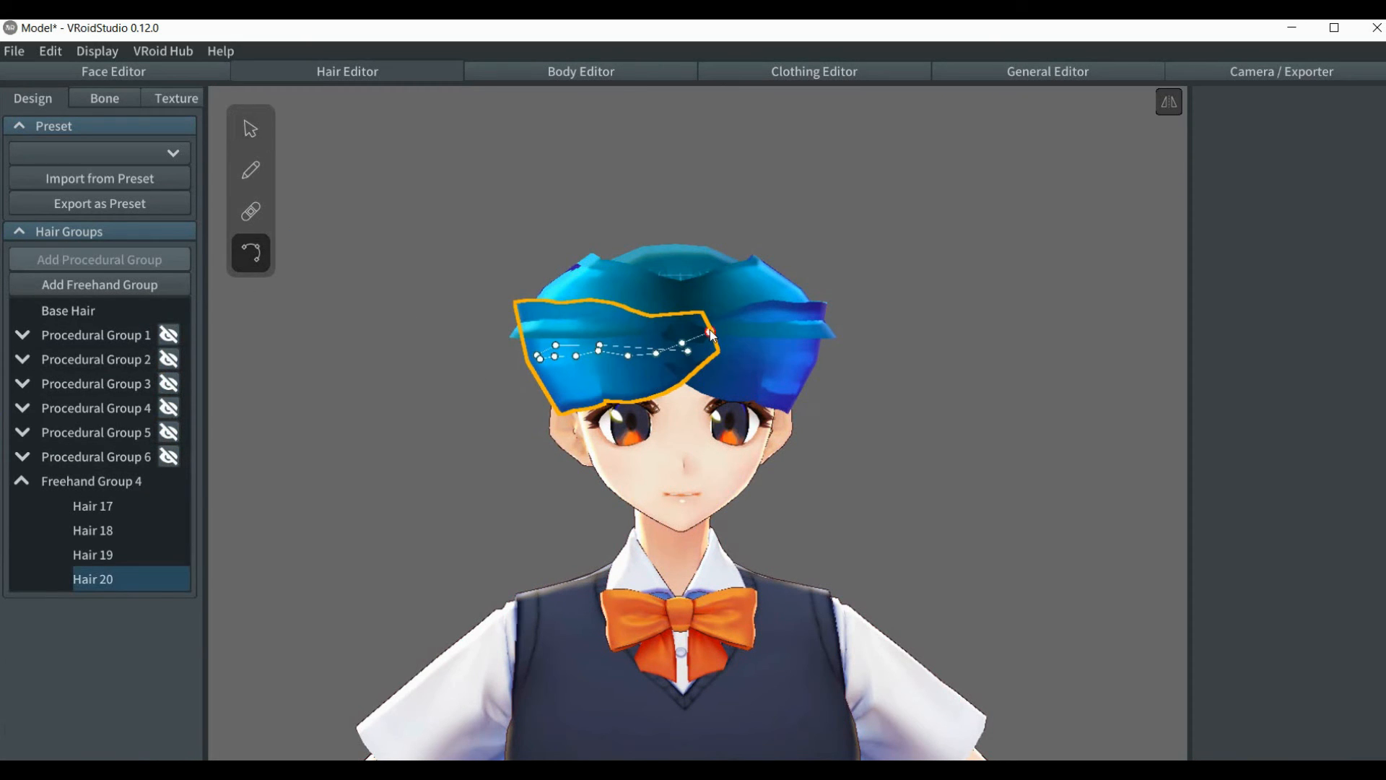
{"action": "left_click_drag", "start_coordinate": [710, 332], "coordinate": [624, 312]}
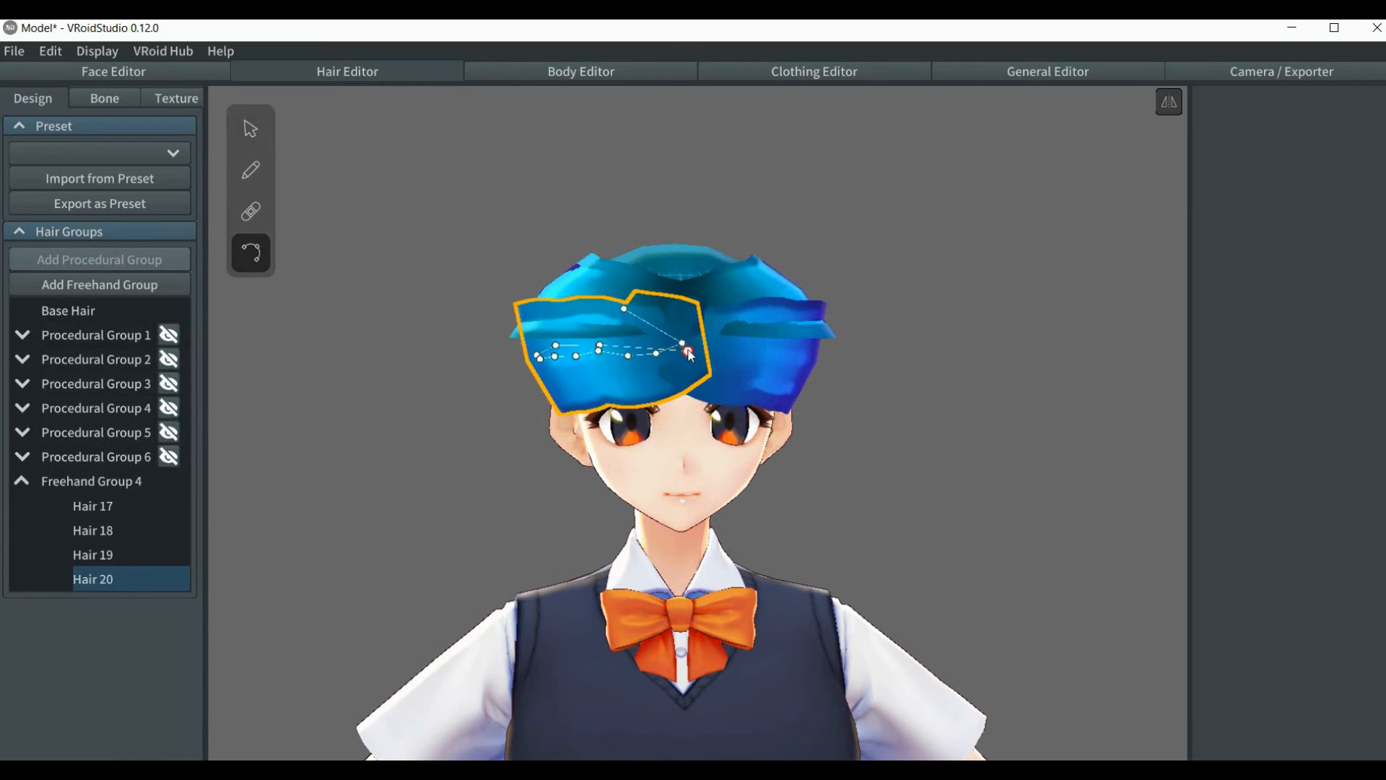
{"action": "left_click_drag", "start_coordinate": [686, 351], "coordinate": [654, 340]}
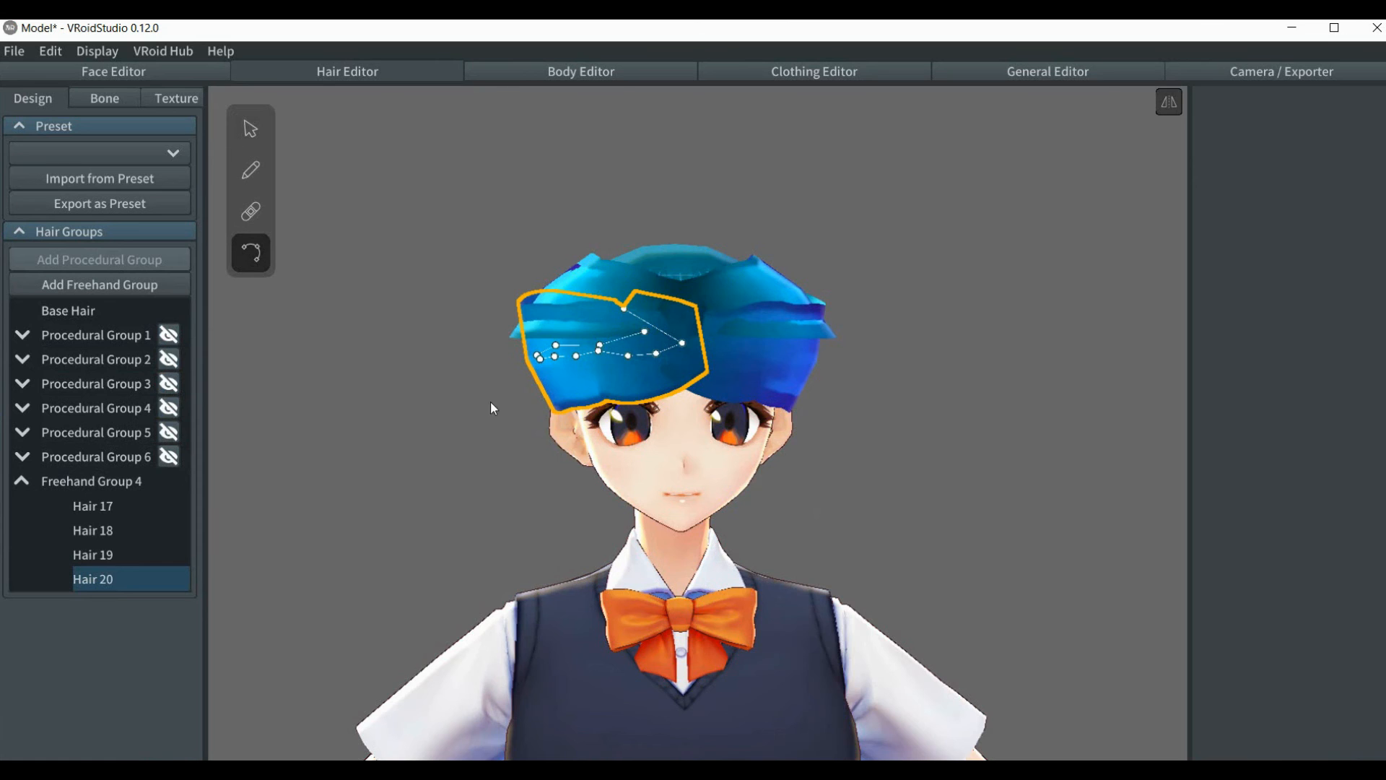
{"action": "right_click_drag", "start_coordinate": [492, 403], "coordinate": [504, 413]}
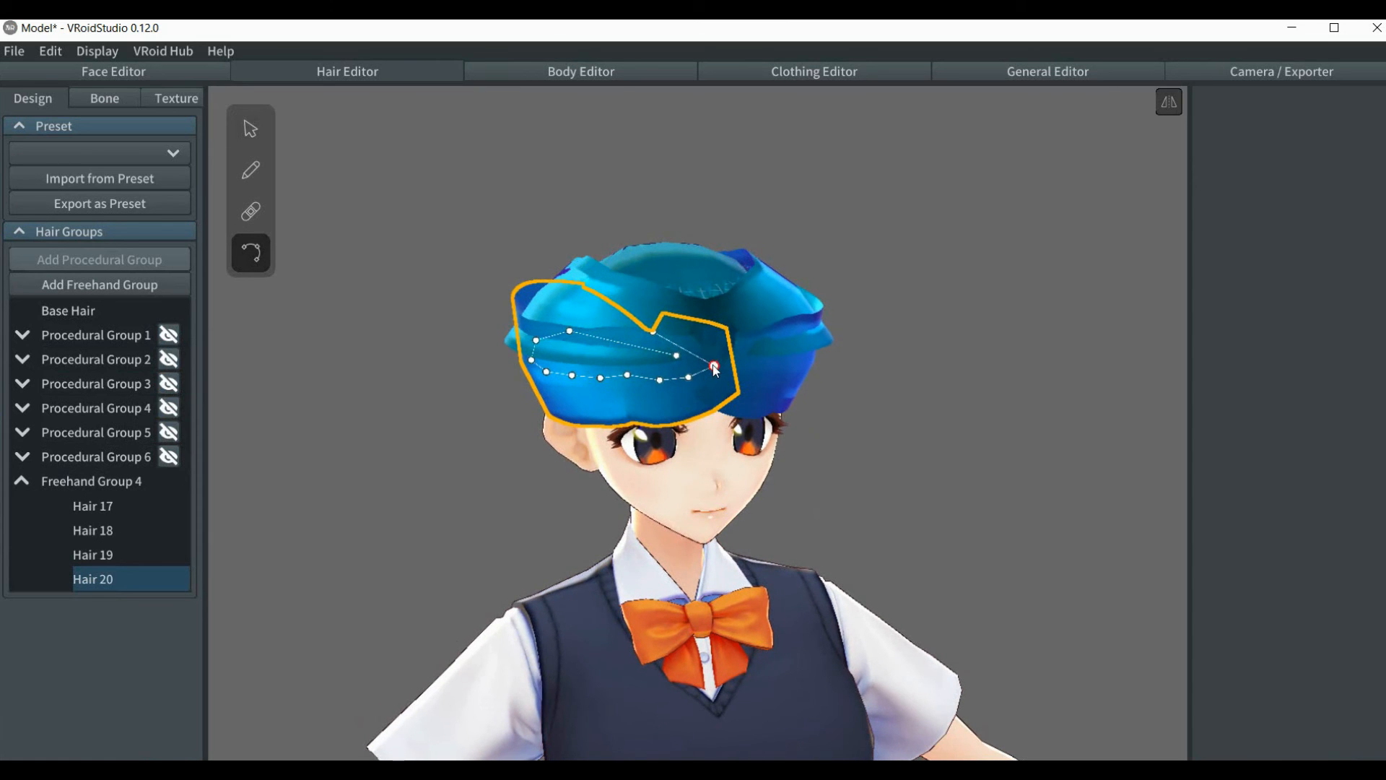
{"action": "left_click_drag", "start_coordinate": [715, 370], "coordinate": [739, 298]}
Pull the inner control points of Hair 19 outward and up so the front strands part above the forehead.
{"action": "left_click", "coordinate": [711, 337]}
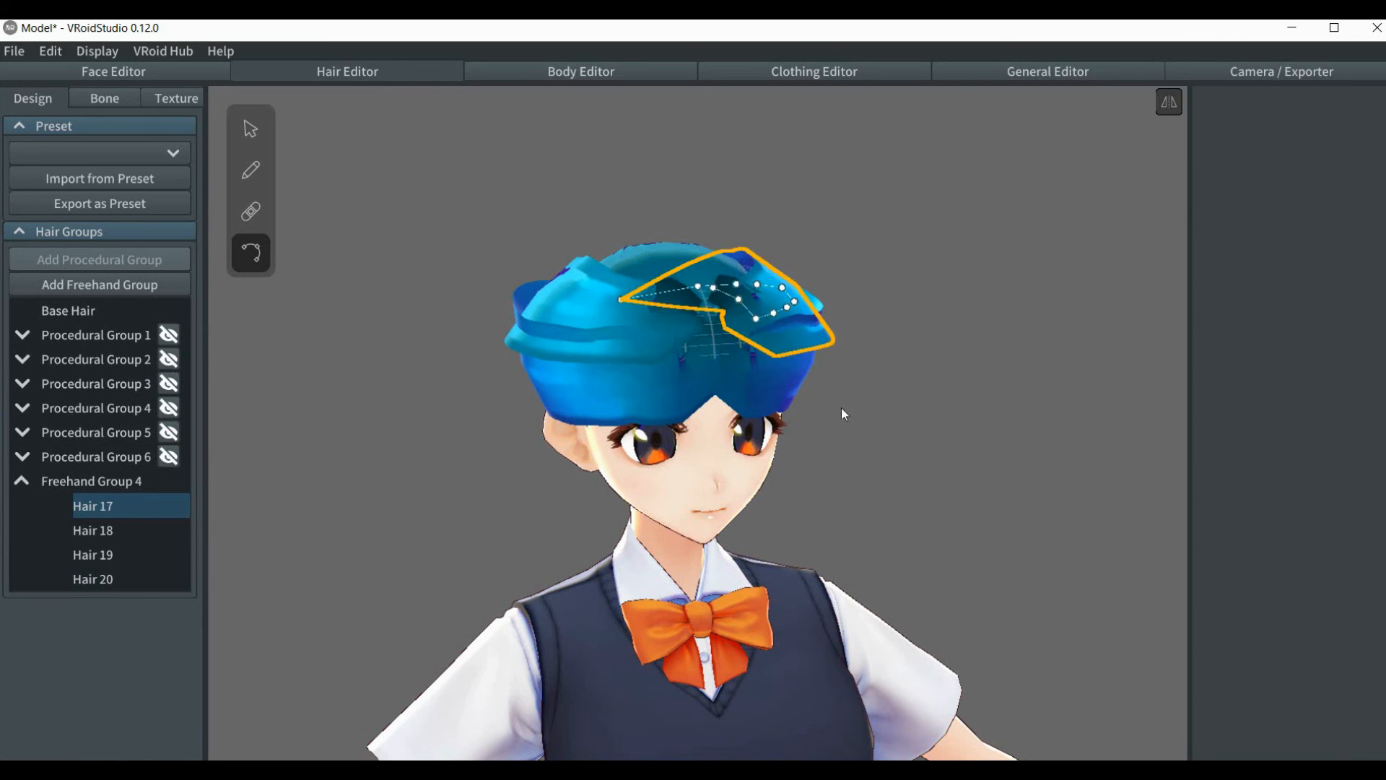
{"action": "right_click_drag", "start_coordinate": [842, 408], "coordinate": [760, 392]}
{"action": "left_click", "coordinate": [752, 392]}
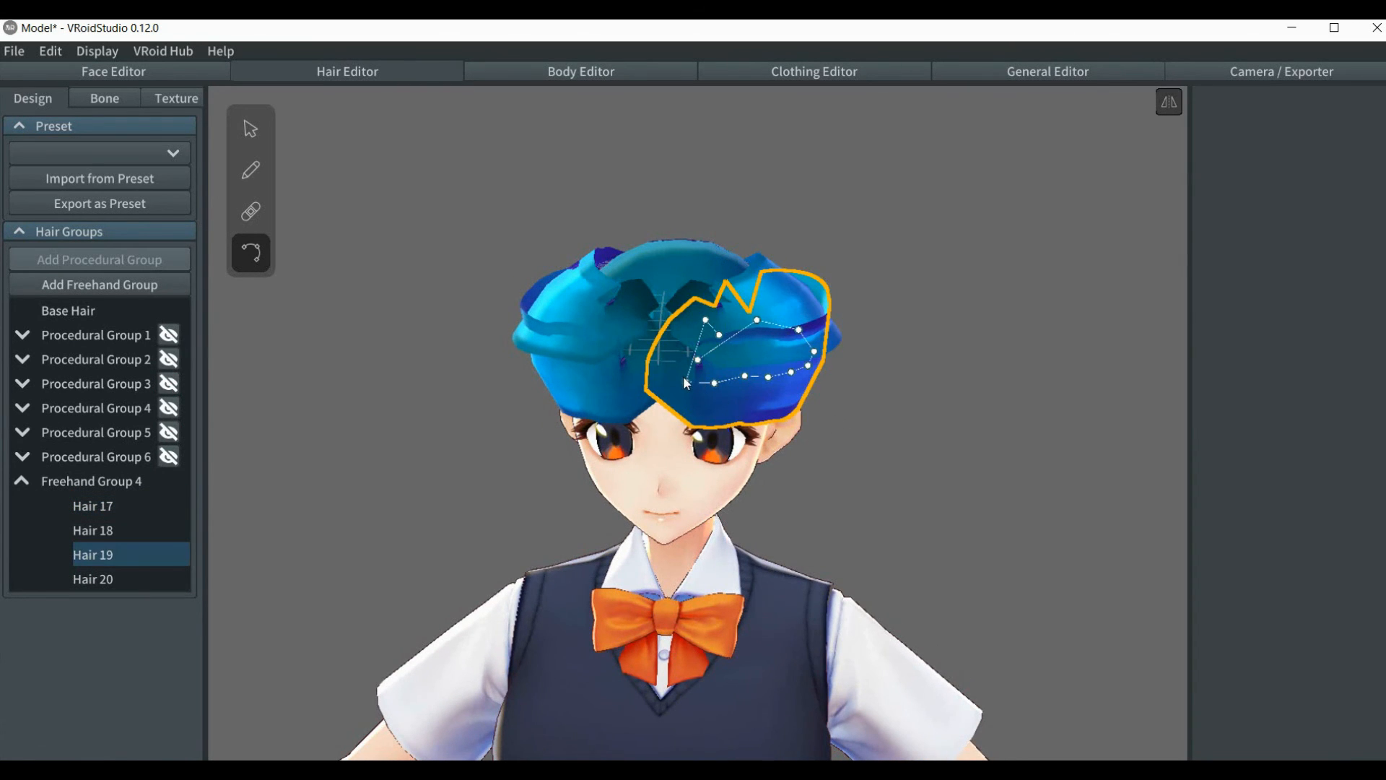
{"action": "left_click_drag", "start_coordinate": [686, 383], "coordinate": [751, 363]}
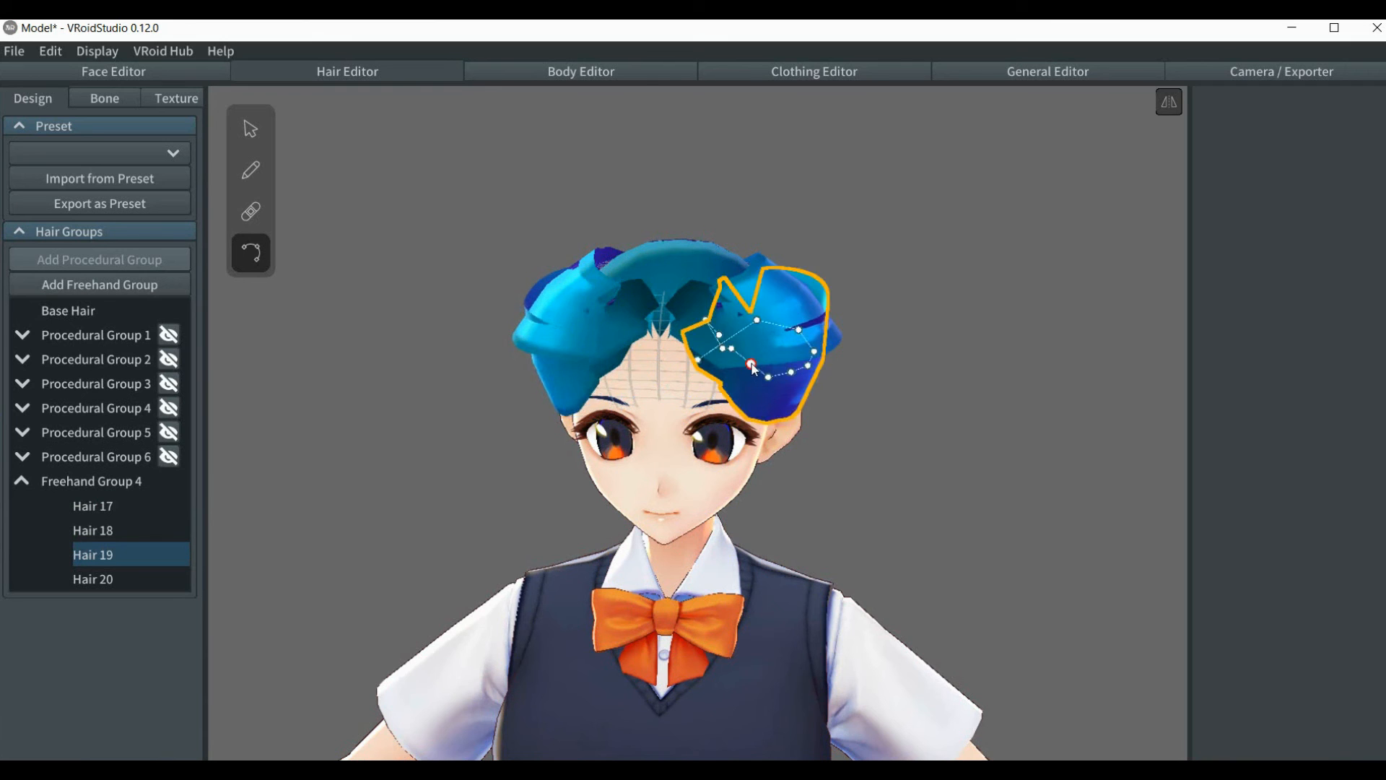
{"action": "right_click_drag", "start_coordinate": [680, 370], "coordinate": [690, 368]}
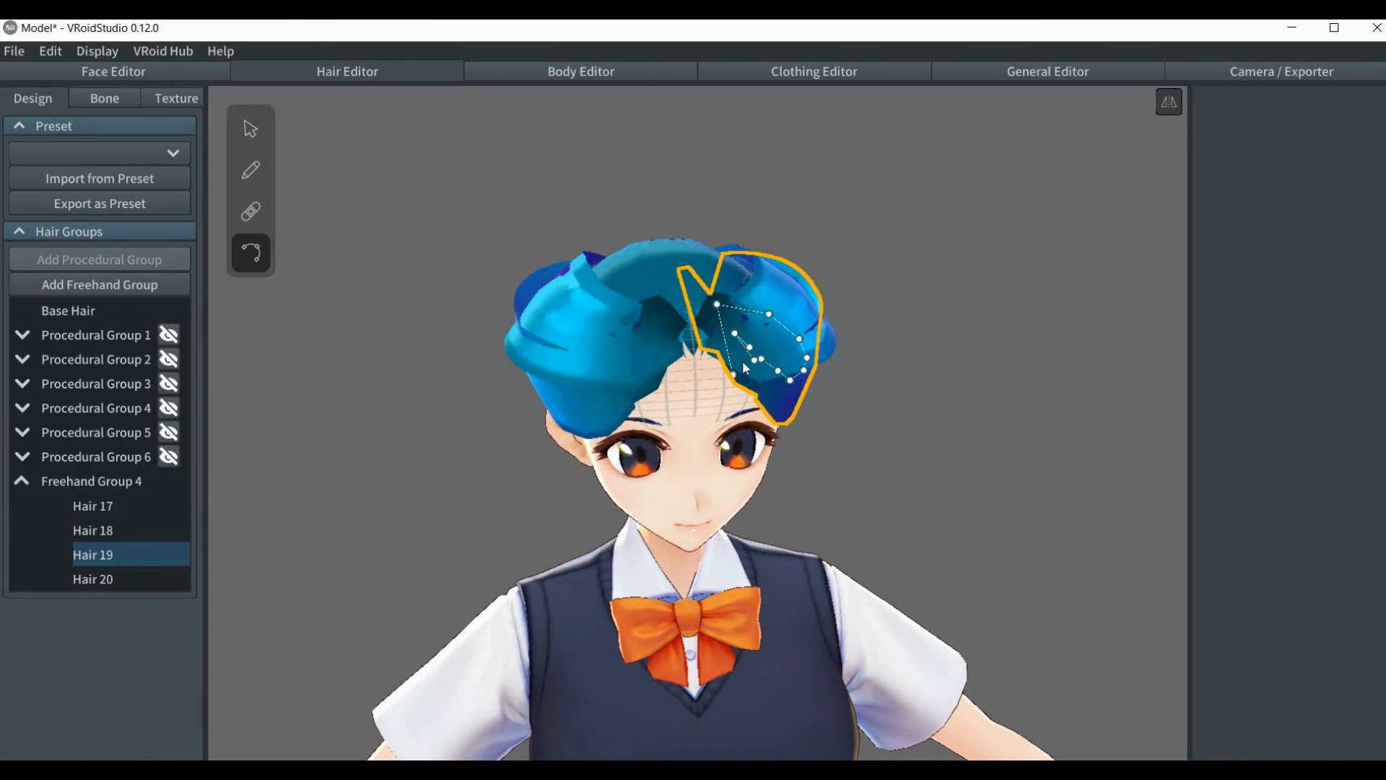
{"action": "left_click_drag", "start_coordinate": [731, 373], "coordinate": [731, 352]}
Raise the inner lower control point of Hair 18 and the lowest control point of Hair 19 to smooth the parted front.
{"action": "left_click", "coordinate": [646, 331]}
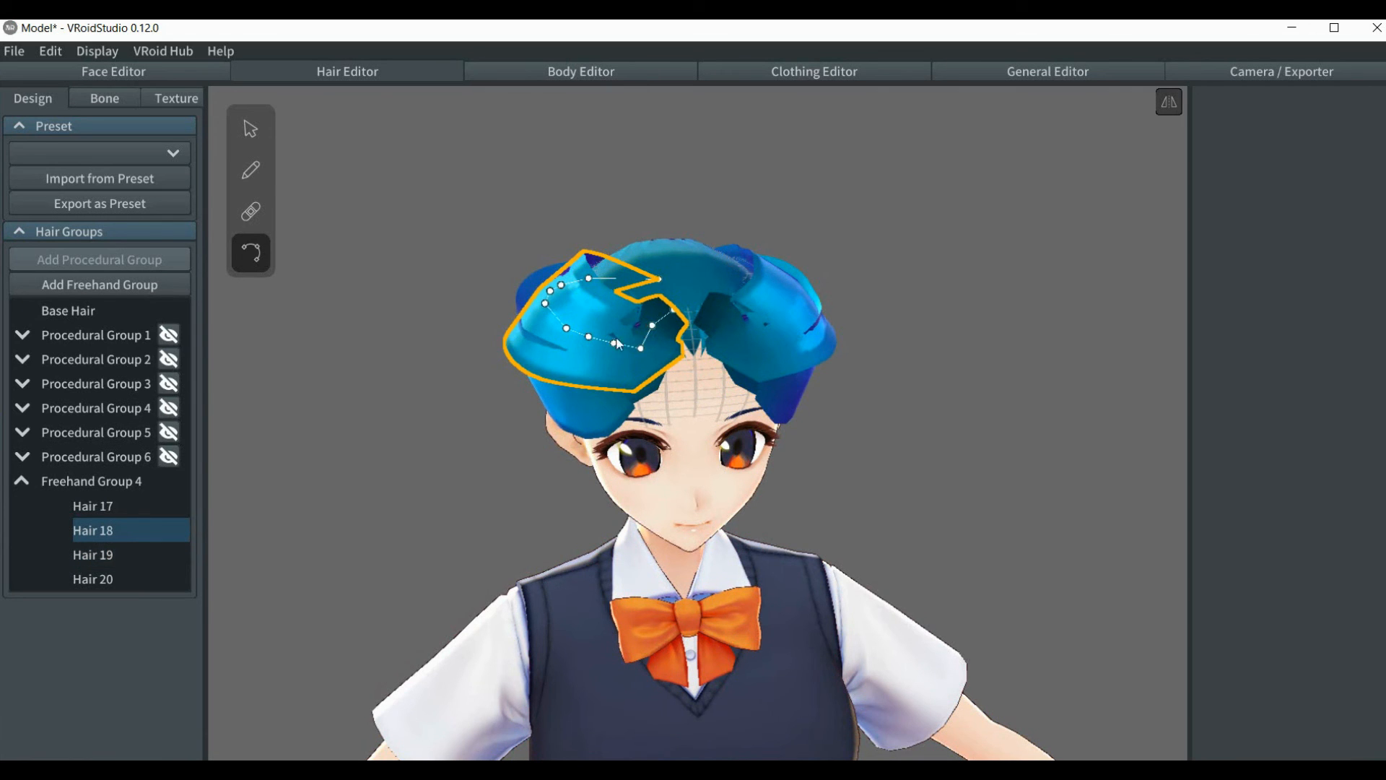
{"action": "left_click_drag", "start_coordinate": [644, 350], "coordinate": [629, 331]}
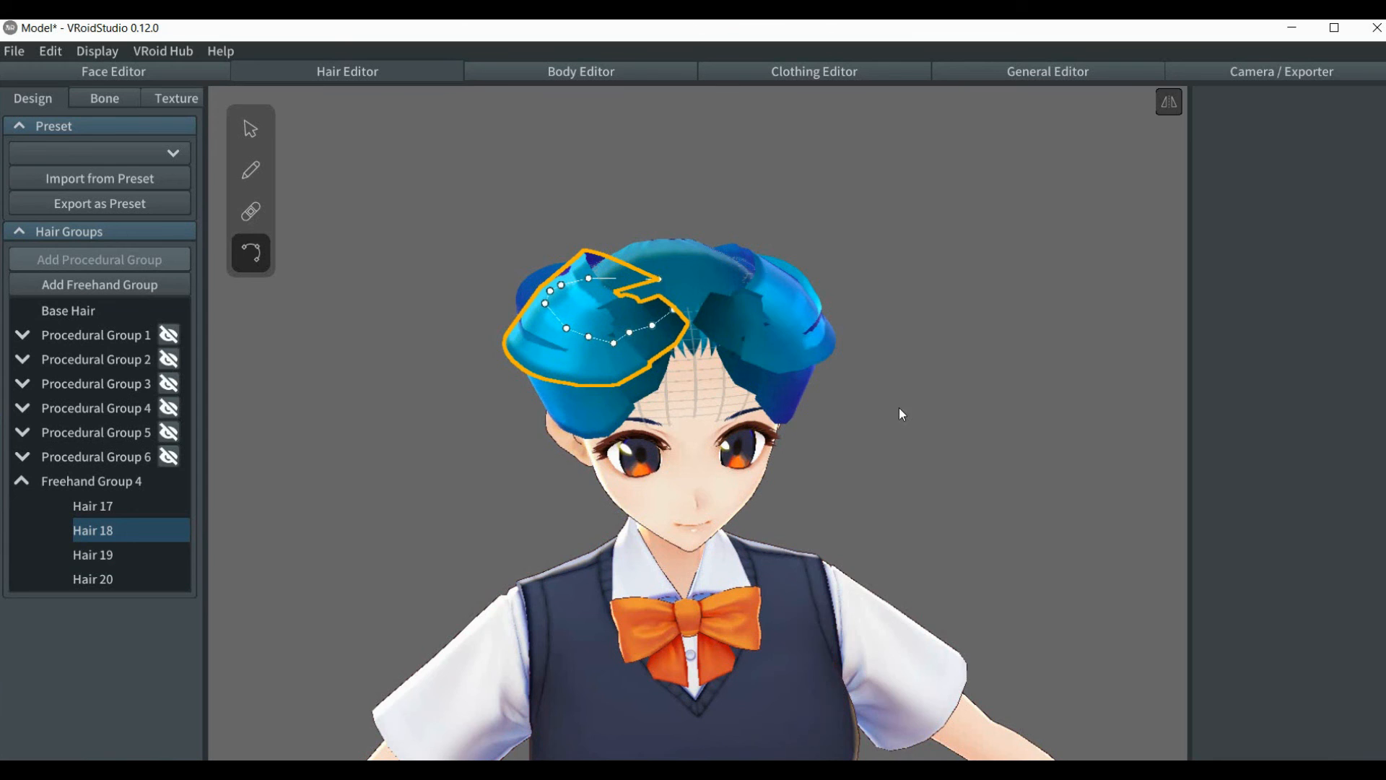
{"action": "right_click_drag", "start_coordinate": [899, 407], "coordinate": [845, 406]}
{"action": "left_click", "coordinate": [770, 391]}
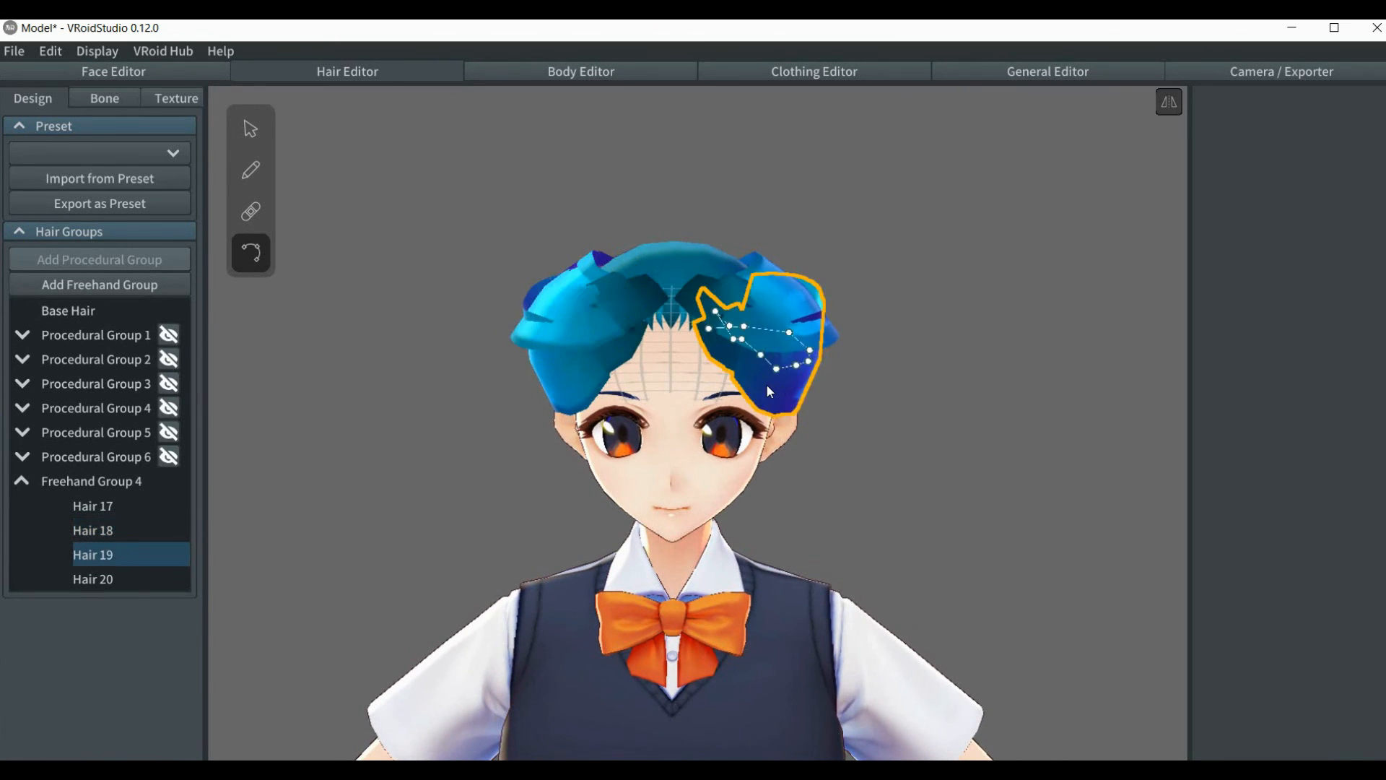
{"action": "mouse_move", "coordinate": [774, 371]}
{"action": "left_mouse_down"}
{"action": "mouse_move", "coordinate": [785, 356]}
{"action": "mouse_move", "coordinate": [764, 345]}
{"action": "left_mouse_up"}
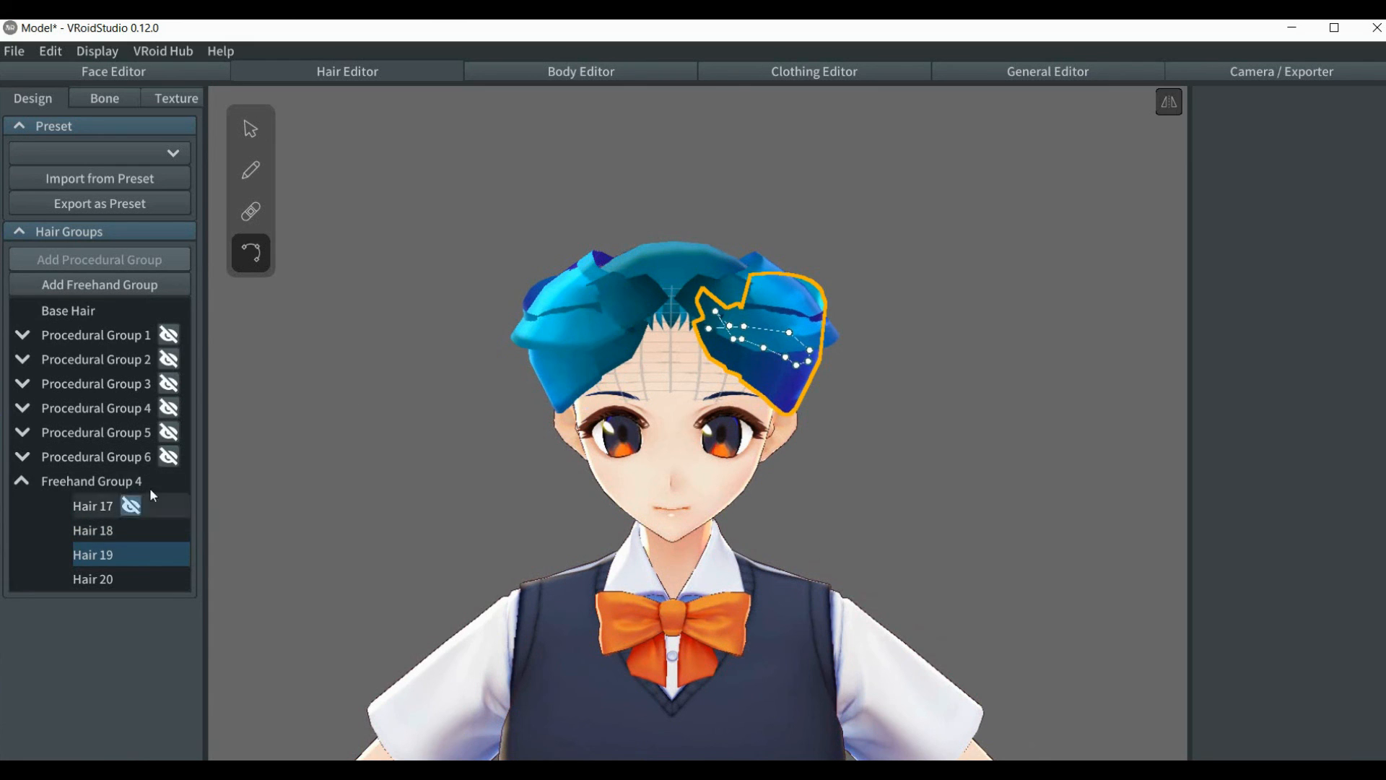
Show Procedural Groups 6 through 1 again, deselect the strand, and review the parted hairstyle on the whole upper body.
{"action": "left_click", "coordinate": [170, 457]}
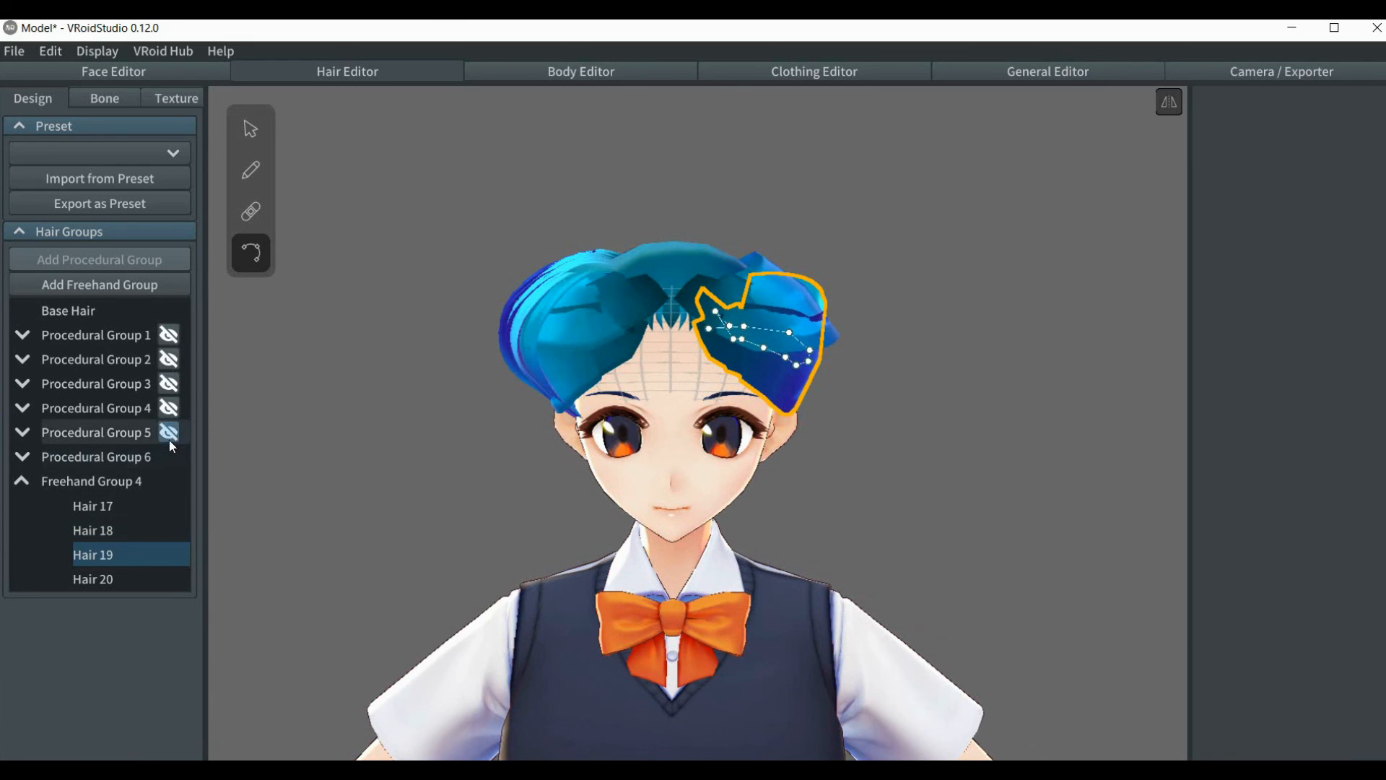
{"action": "left_click", "coordinate": [169, 437]}
{"action": "left_click", "coordinate": [169, 408]}
{"action": "left_click", "coordinate": [169, 384]}
{"action": "left_click", "coordinate": [169, 359]}
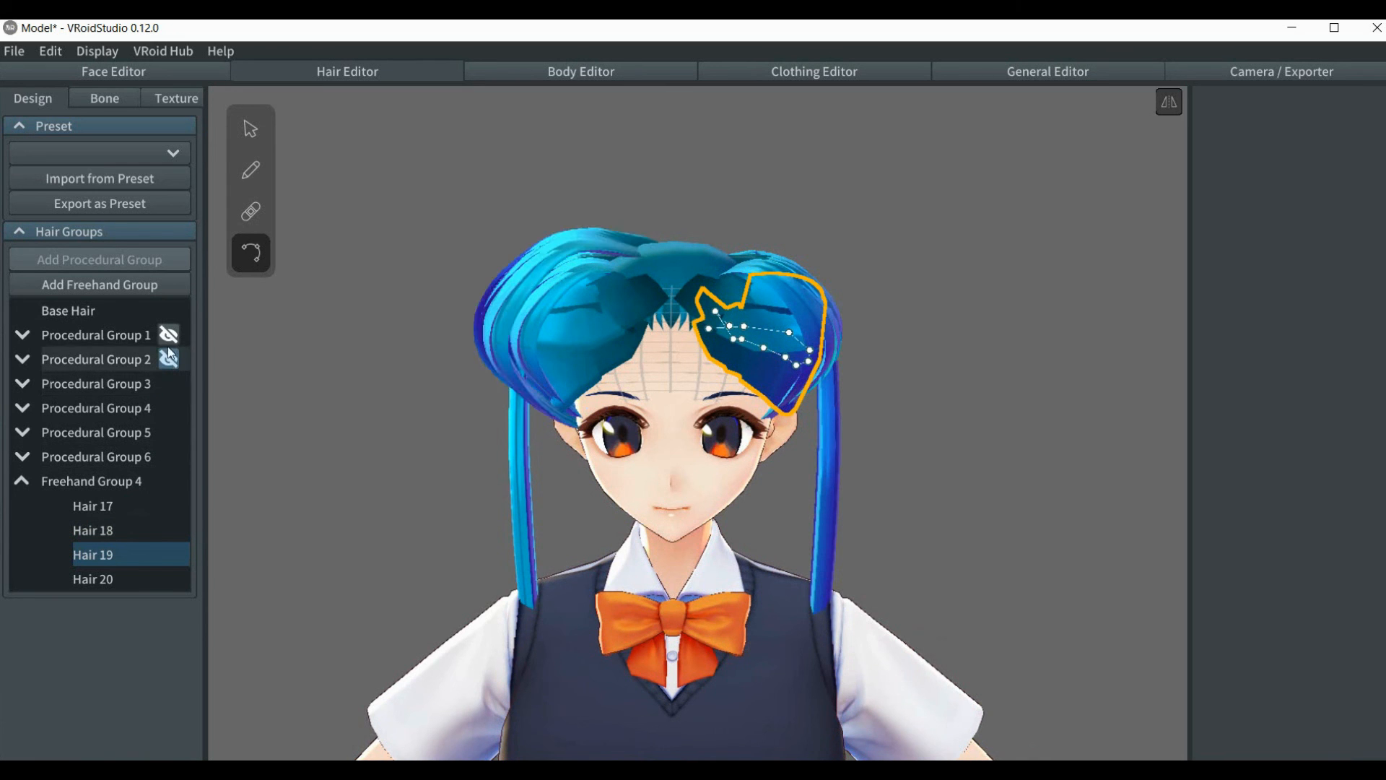
{"action": "left_click", "coordinate": [169, 335]}
{"action": "left_click", "coordinate": [381, 407]}
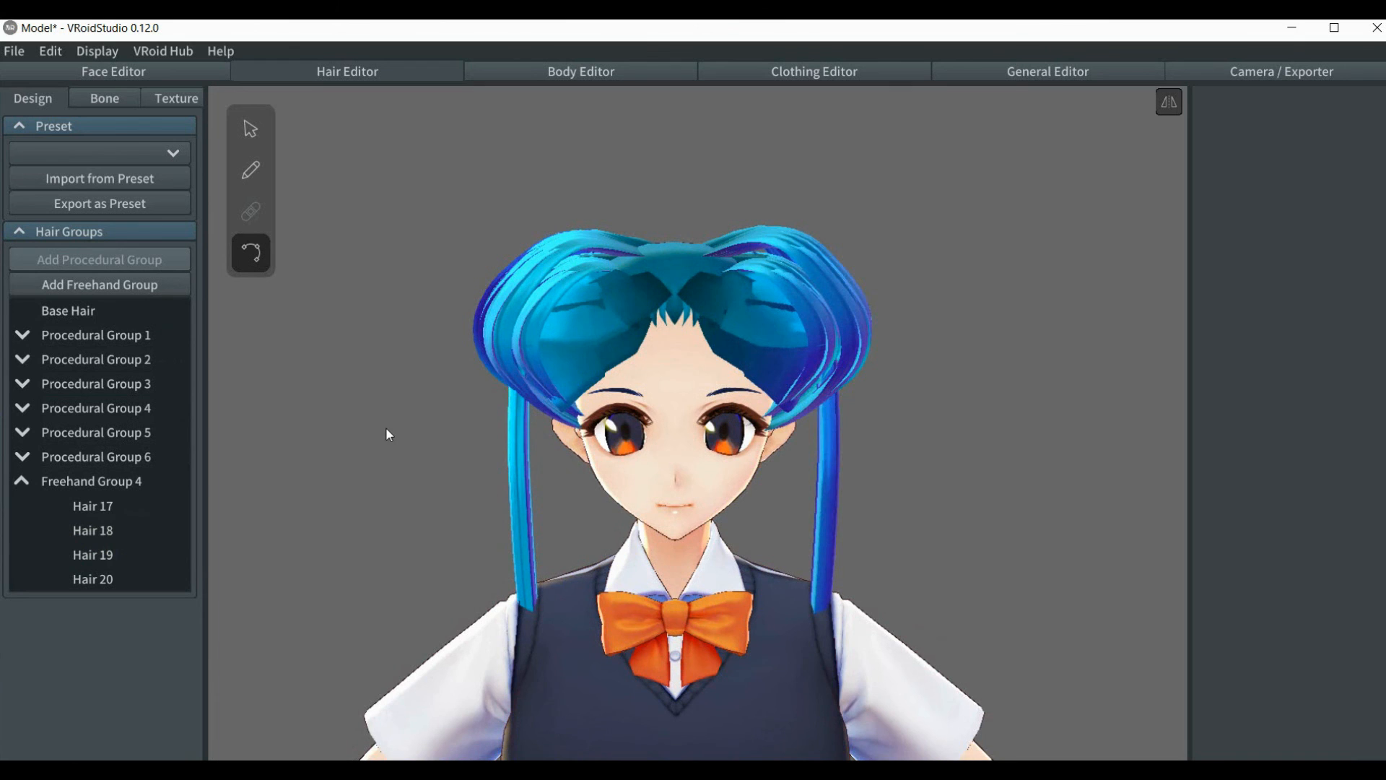
{"action": "scroll", "coordinate": [387, 431], "scroll_direction": "down", "scroll_amount": 5}
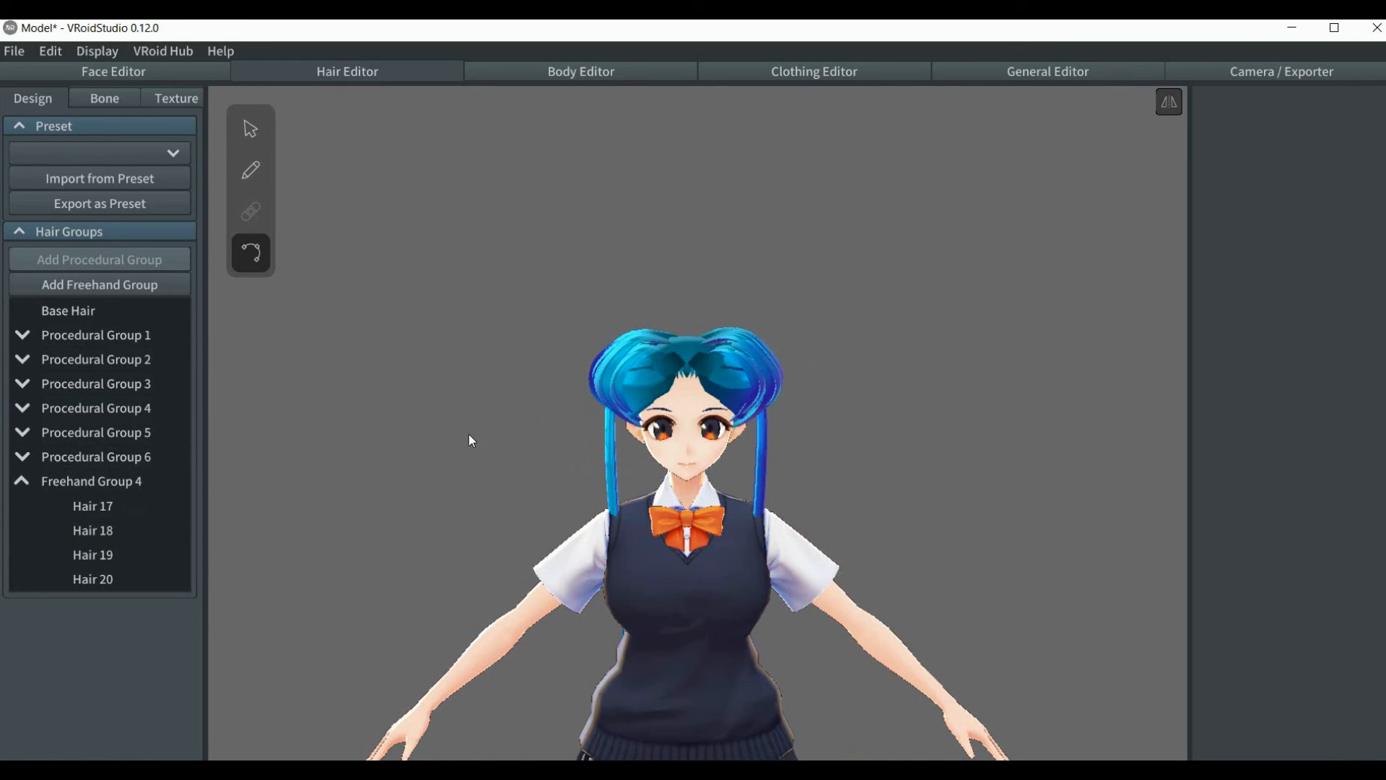
{"action": "right_click_drag", "start_coordinate": [470, 435], "coordinate": [730, 429]}
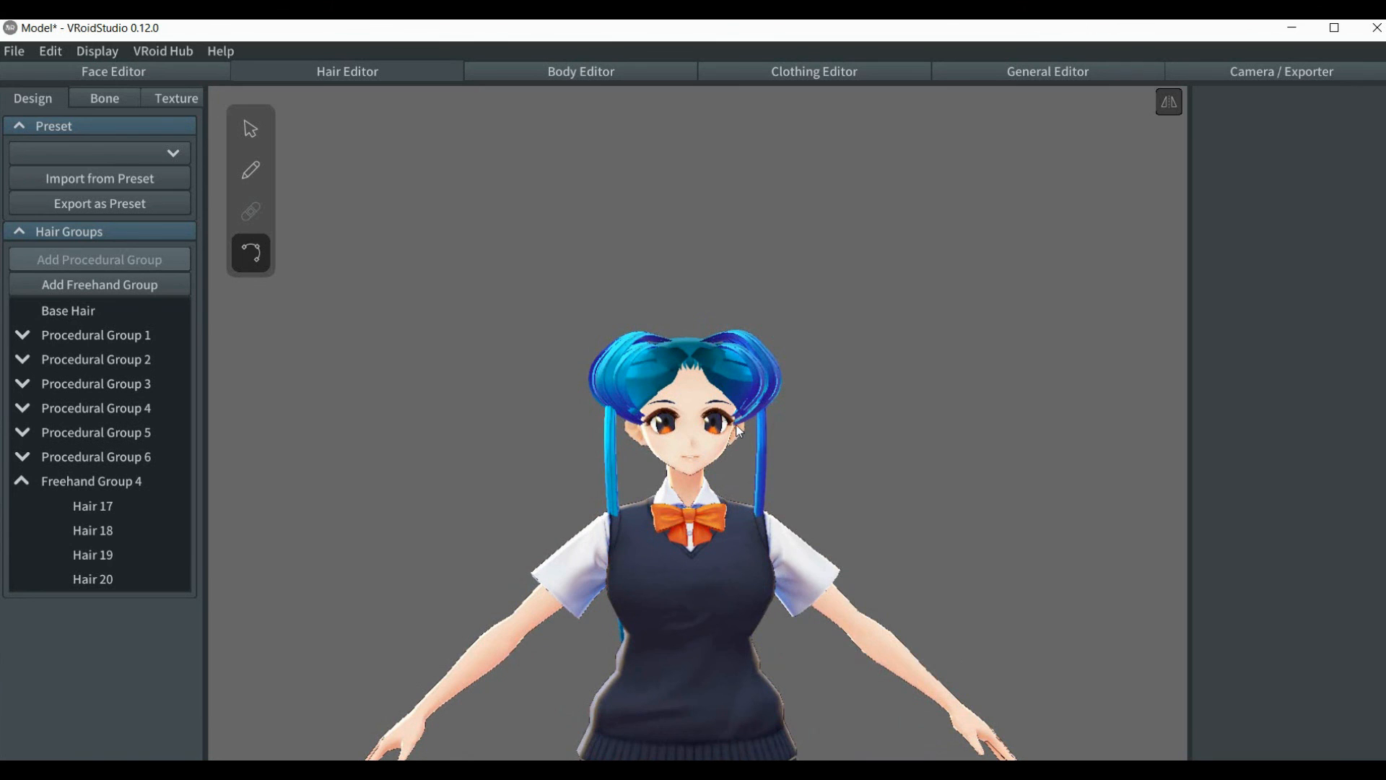
{"action": "middle_click_drag", "start_coordinate": [735, 428], "coordinate": [731, 315]}
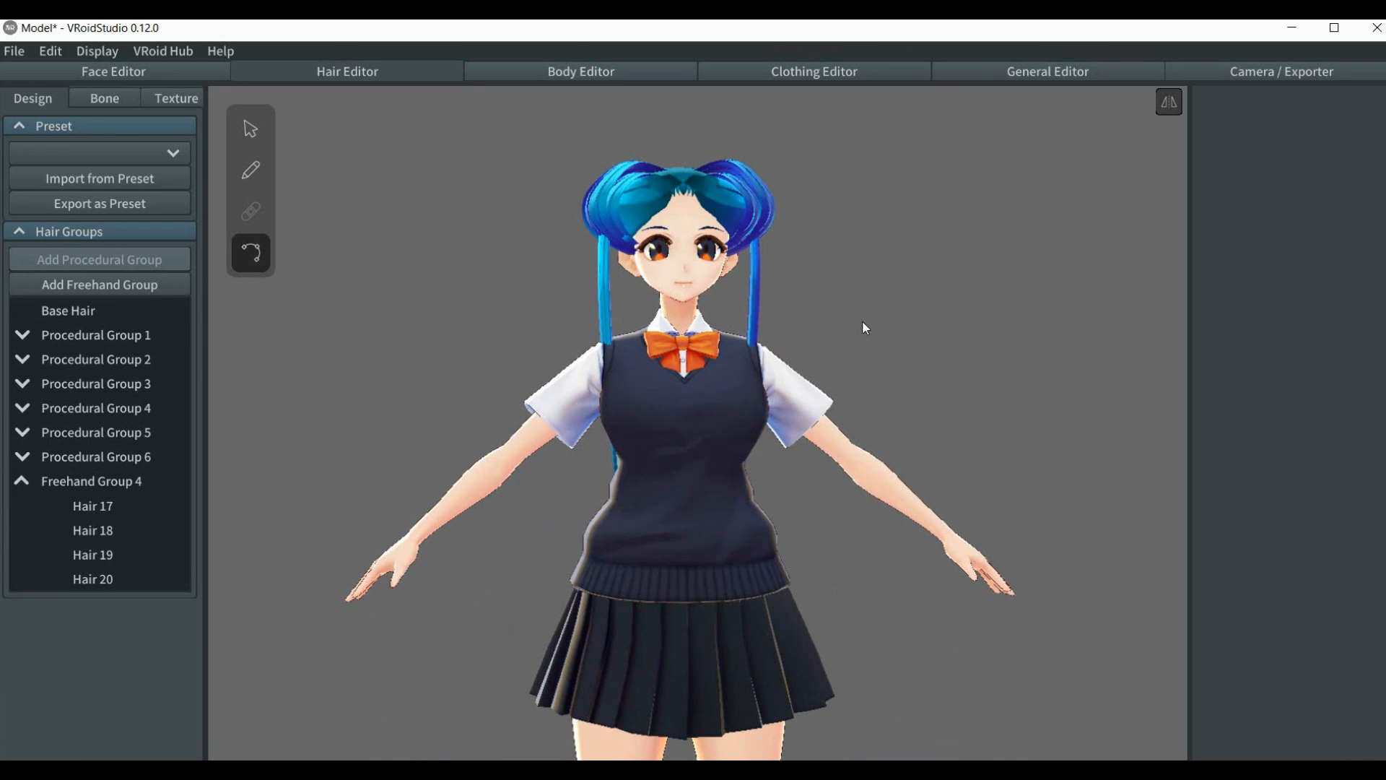
{"action": "right_click_drag", "start_coordinate": [866, 328], "coordinate": [600, 344]}
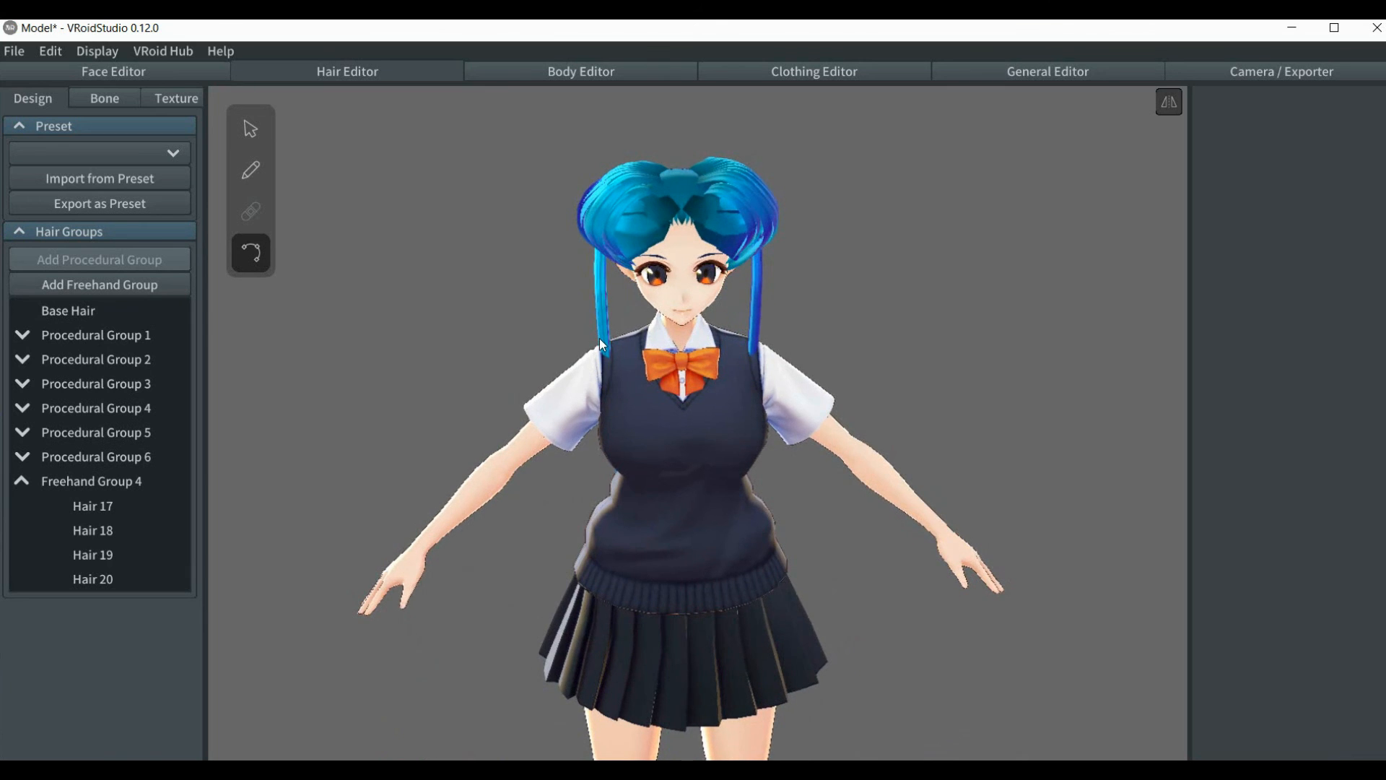